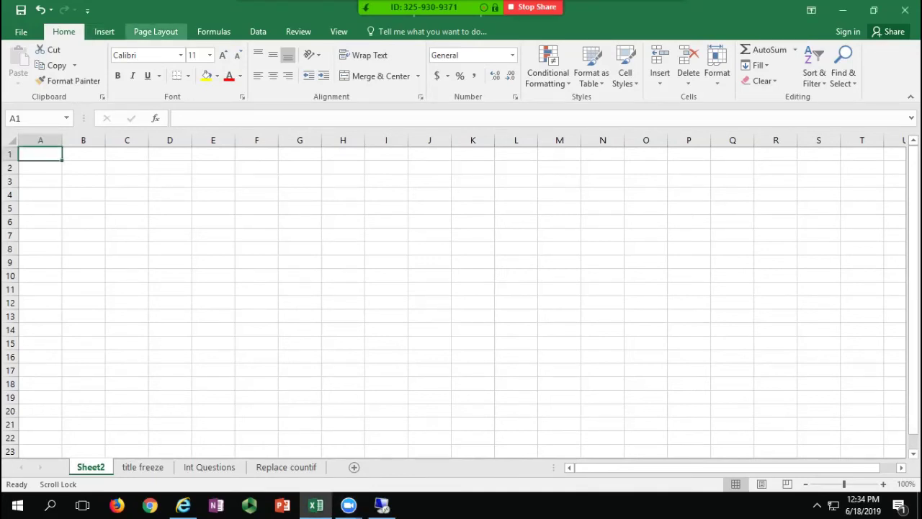
# Step: Browse the Page Layout, Insert and Formulas tabs, then show the Quick Access Toolbar customization list
pyautogui.click(156, 31)
pyautogui.click(104, 31)
pyautogui.click(214, 31)
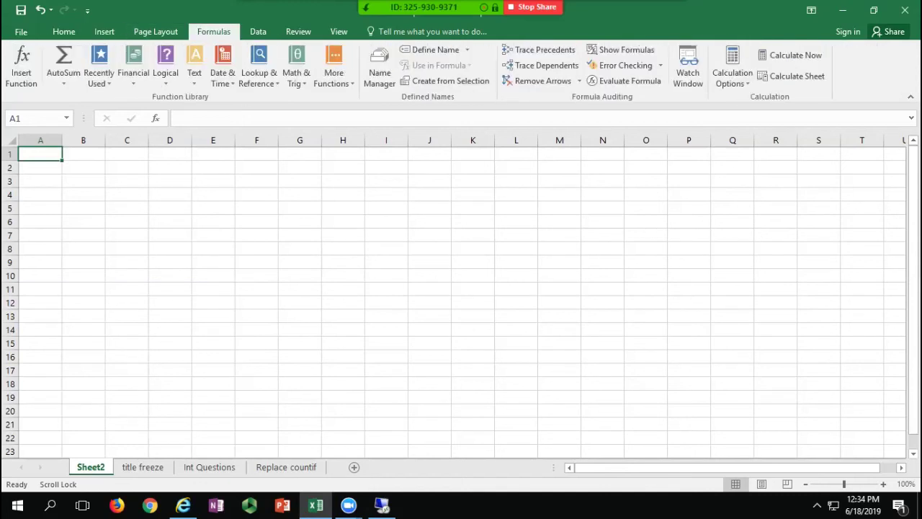
pyautogui.click(63, 31)
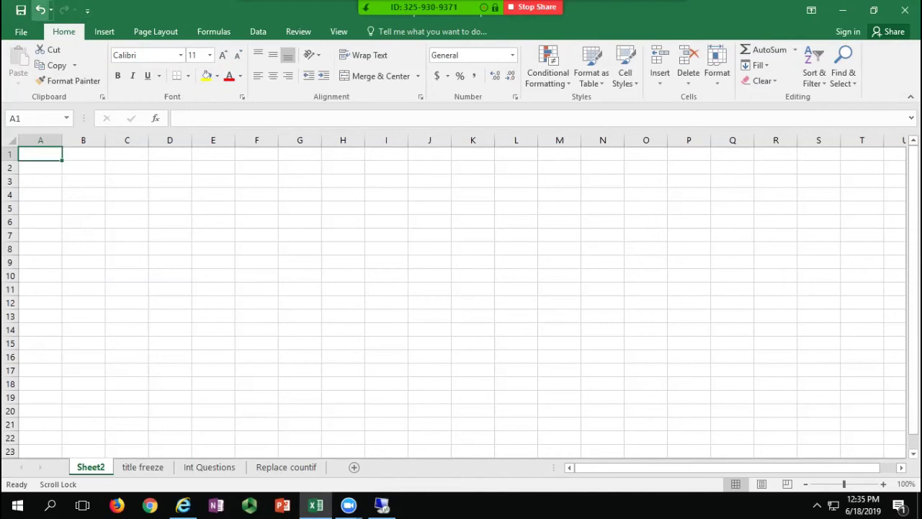
pyautogui.click(87, 10)
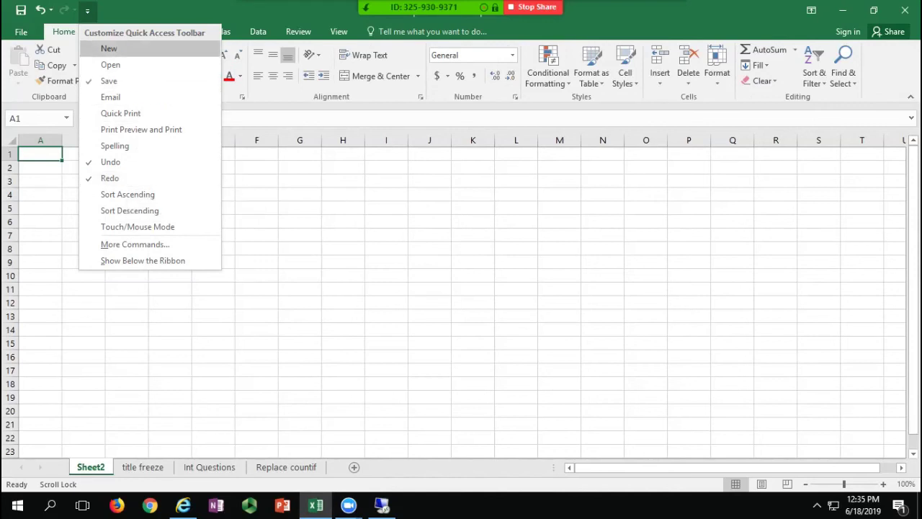
# Step: Add New, Open, Sort Ascending and Sort Descending to the Quick Access Toolbar
pyautogui.click(108, 48)
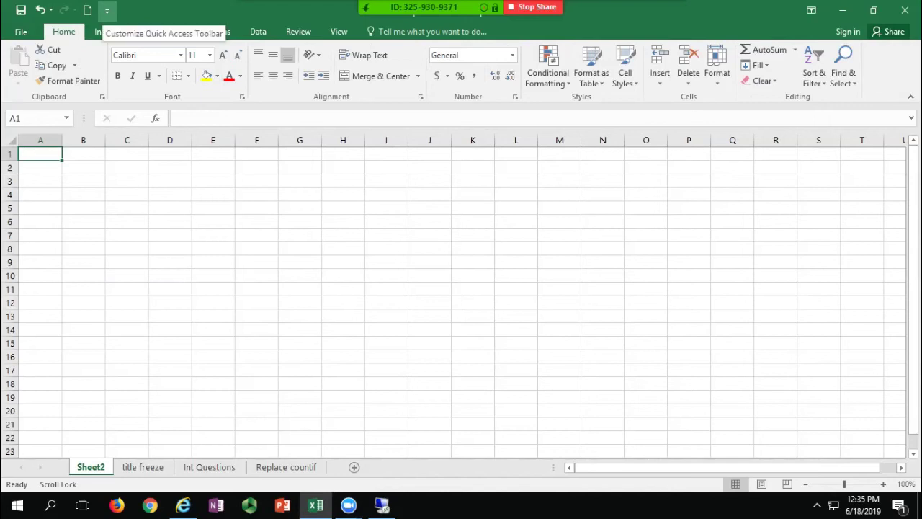
pyautogui.click(107, 10)
pyautogui.click(130, 65)
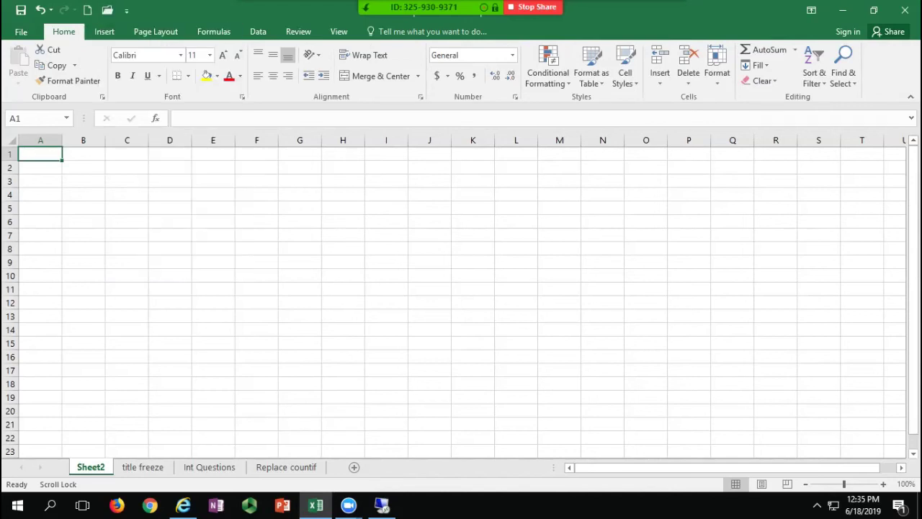
pyautogui.click(127, 10)
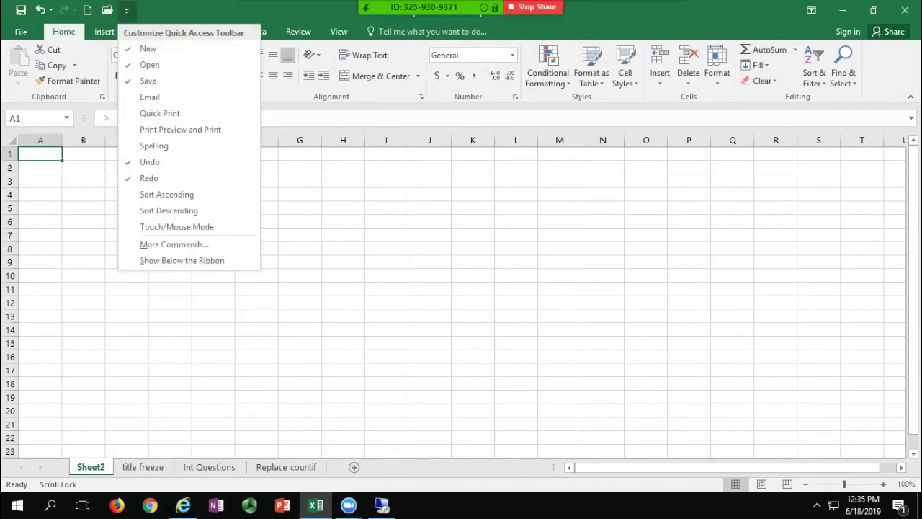
pyautogui.click(166, 194)
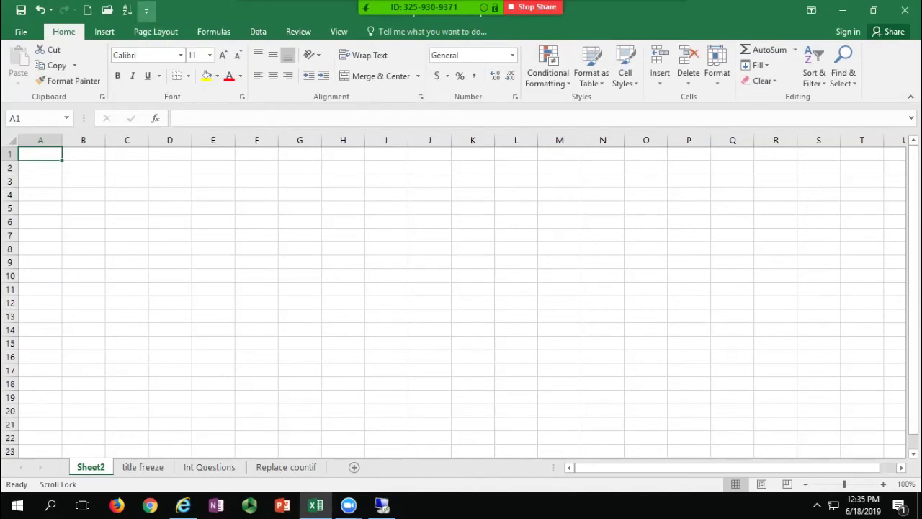
pyautogui.click(146, 10)
pyautogui.click(188, 211)
# Step: Remove Sort Descending from the Quick Access Toolbar again and switch to the Insert commands
pyautogui.click(166, 10)
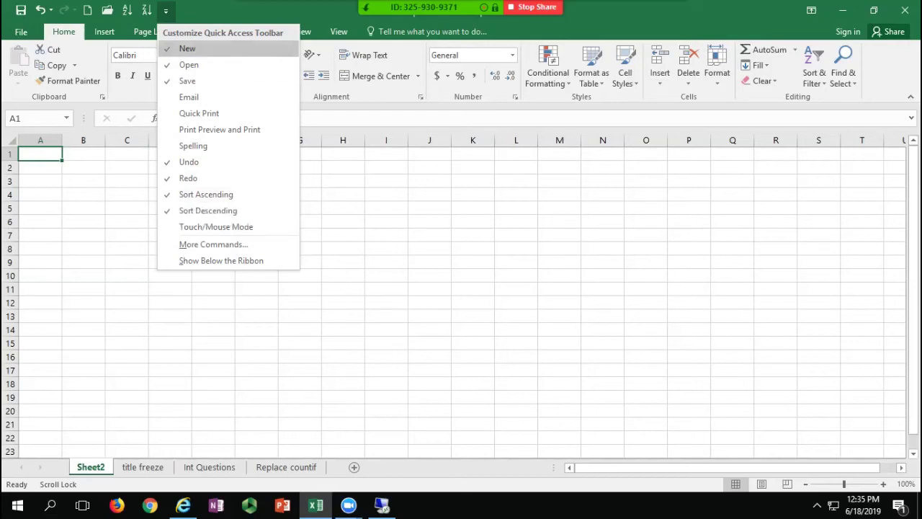
pyautogui.click(205, 210)
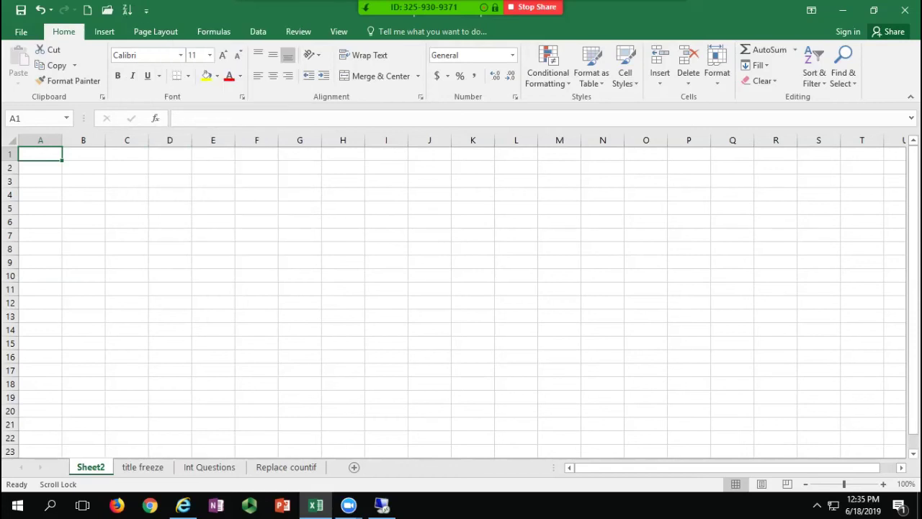
pyautogui.click(146, 10)
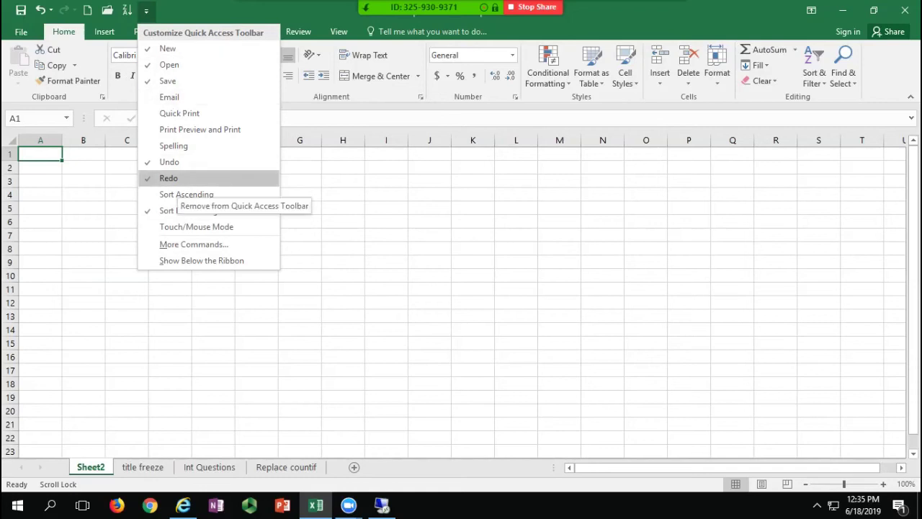
pyautogui.press('Escape')
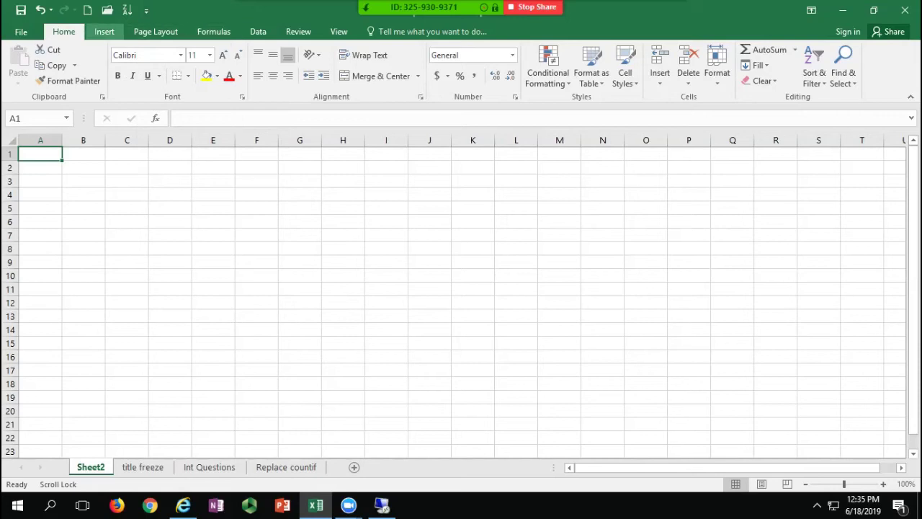
pyautogui.click(105, 31)
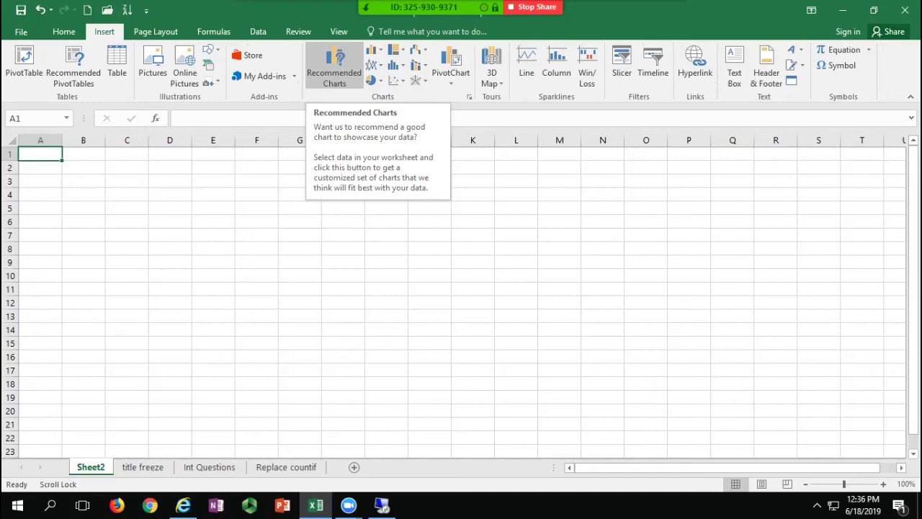
# Step: Pin Recommended Charts and Margins to the Quick Access Toolbar and test the Margins presets
pyautogui.rightClick(329, 69)
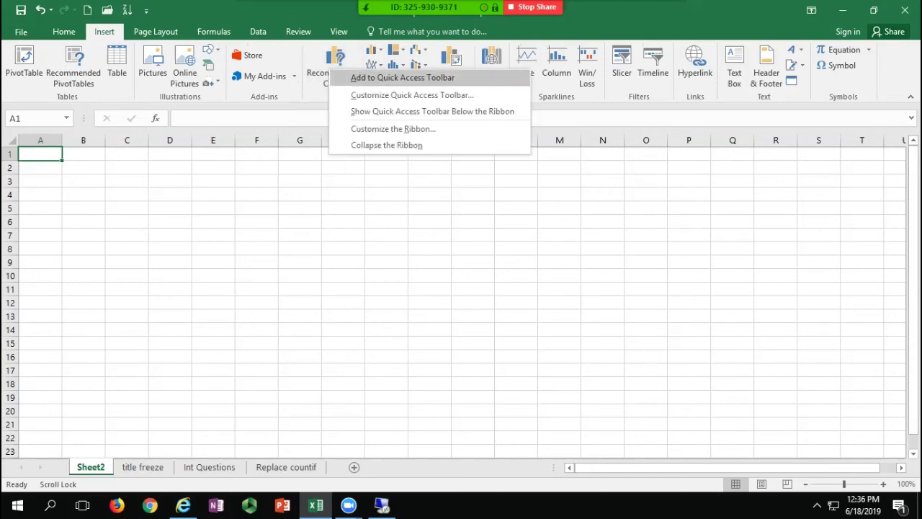
pyautogui.click(402, 77)
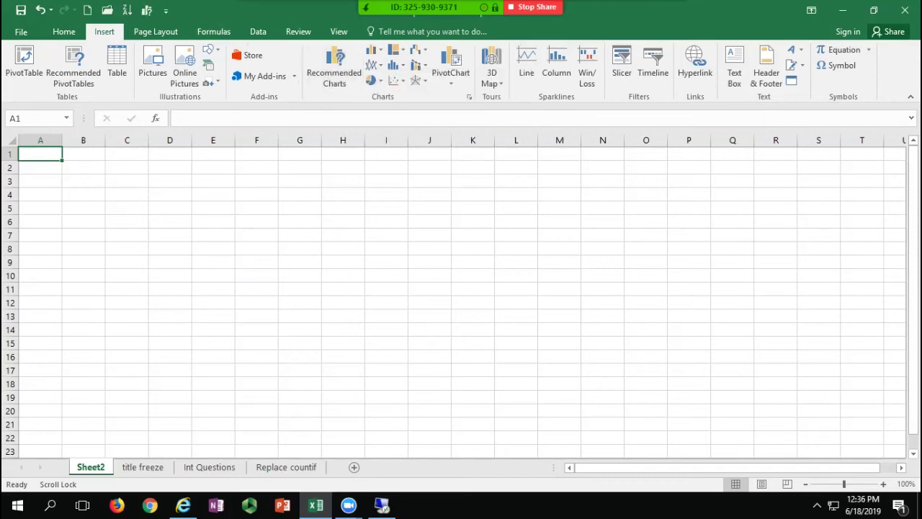
pyautogui.click(155, 31)
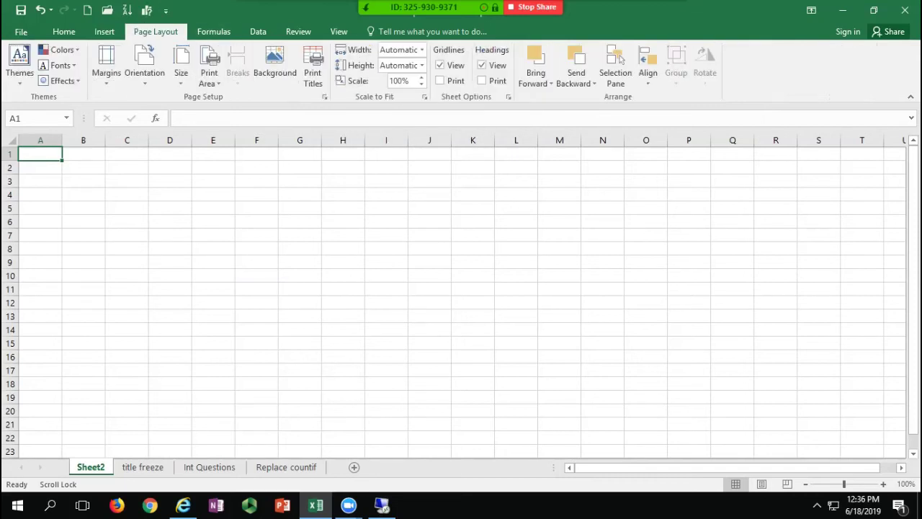
pyautogui.rightClick(119, 50)
pyautogui.click(173, 57)
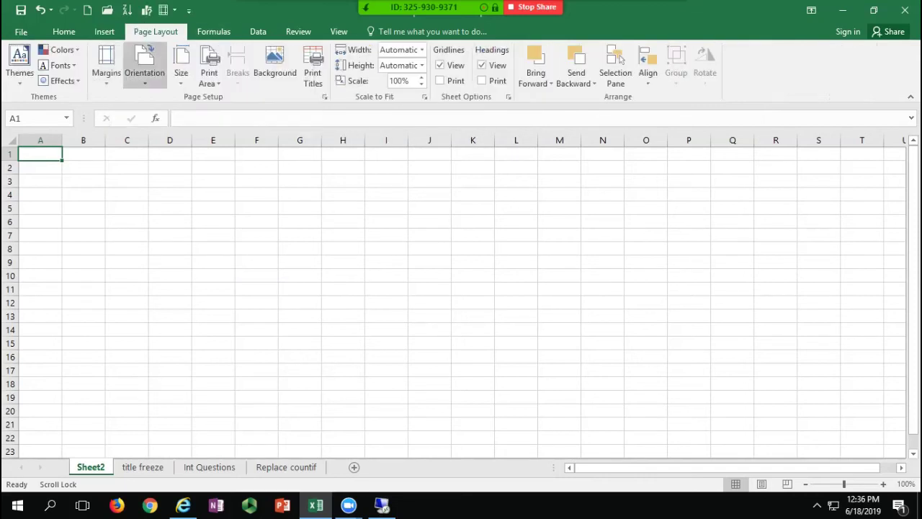
pyautogui.click(164, 10)
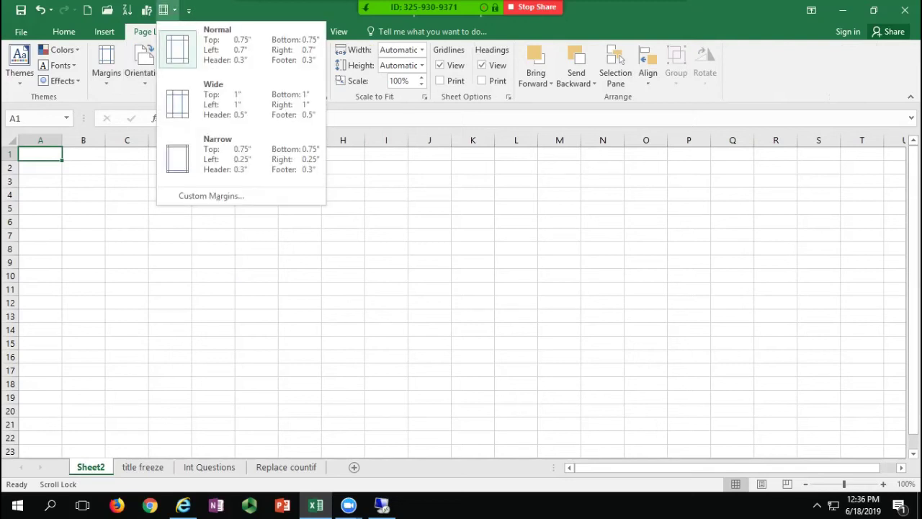
pyautogui.press('Escape')
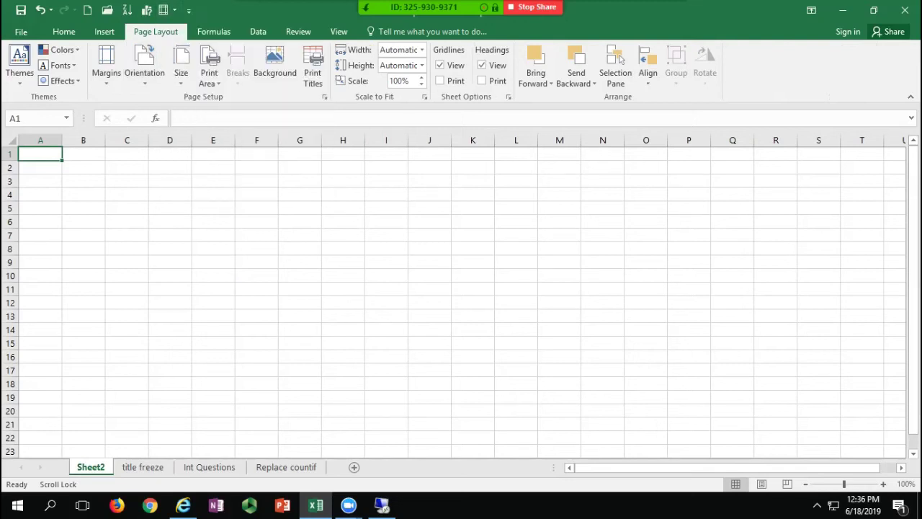
# Step: Browse the Formulas, Data and Review ribbons, then toggle bold on and off for A1
pyautogui.click(214, 32)
pyautogui.click(258, 31)
pyautogui.click(298, 32)
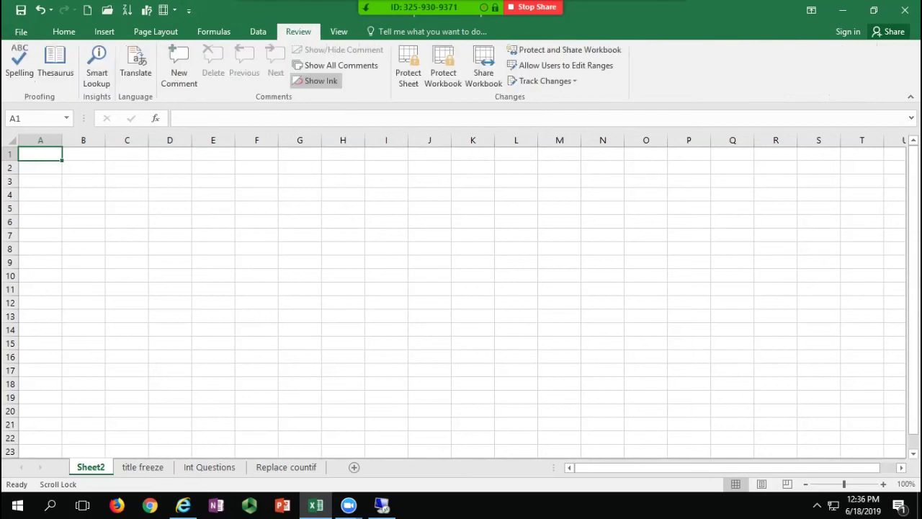
pyautogui.click(258, 31)
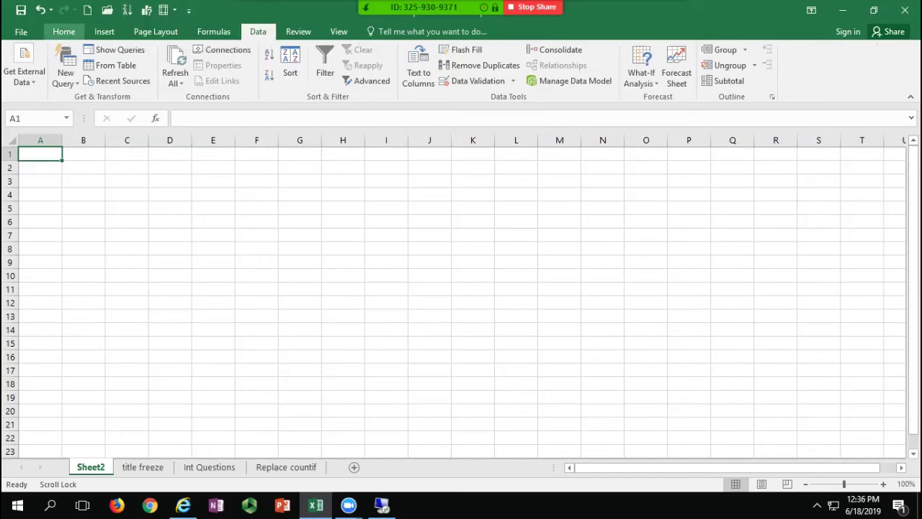
pyautogui.click(64, 32)
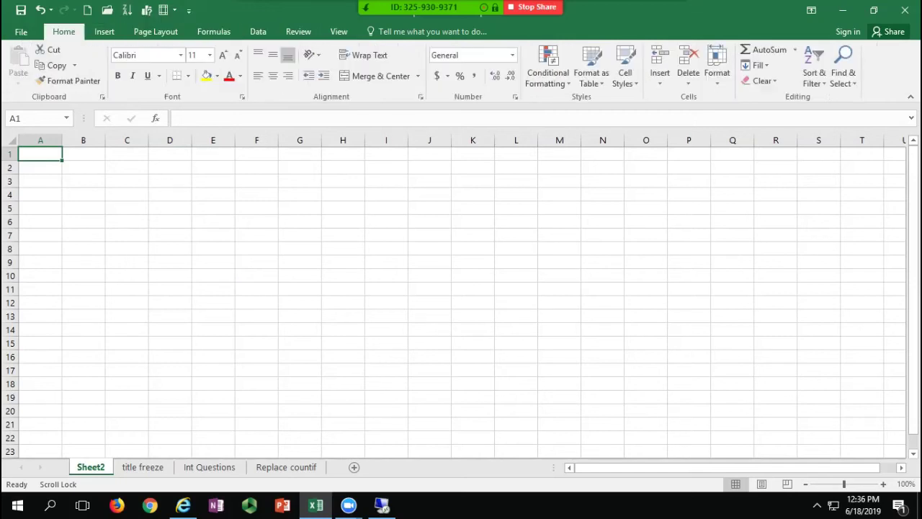
pyautogui.hotkey('ctrl', 'b')
pyautogui.click(118, 75)
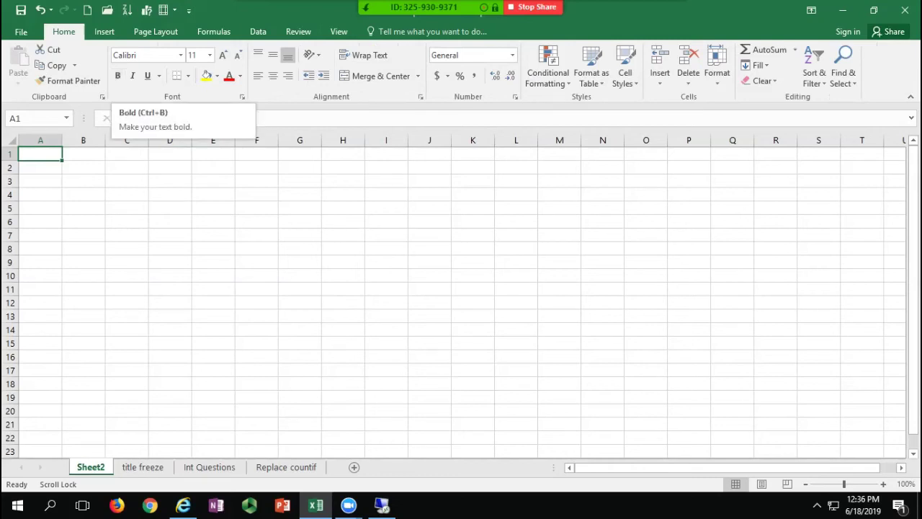
# Step: Add No Border from the Borders list to the Quick Access Toolbar
pyautogui.click(187, 76)
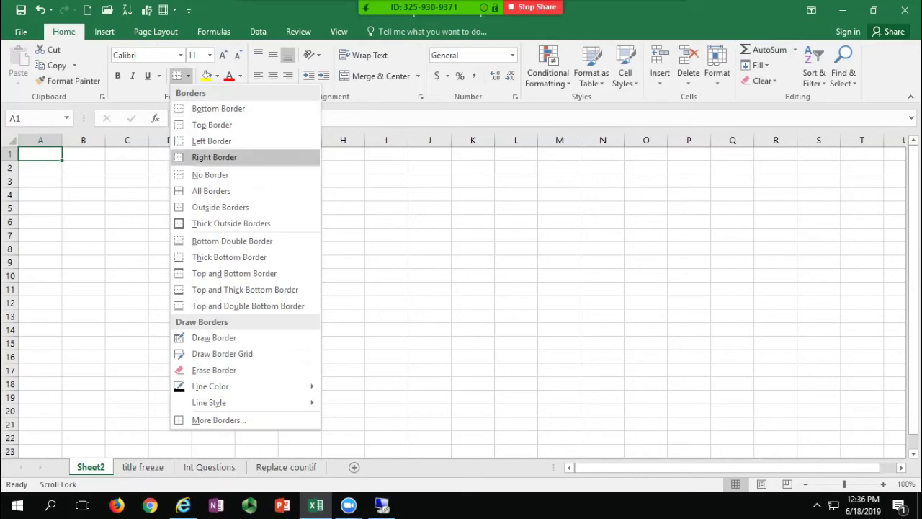
pyautogui.rightClick(202, 174)
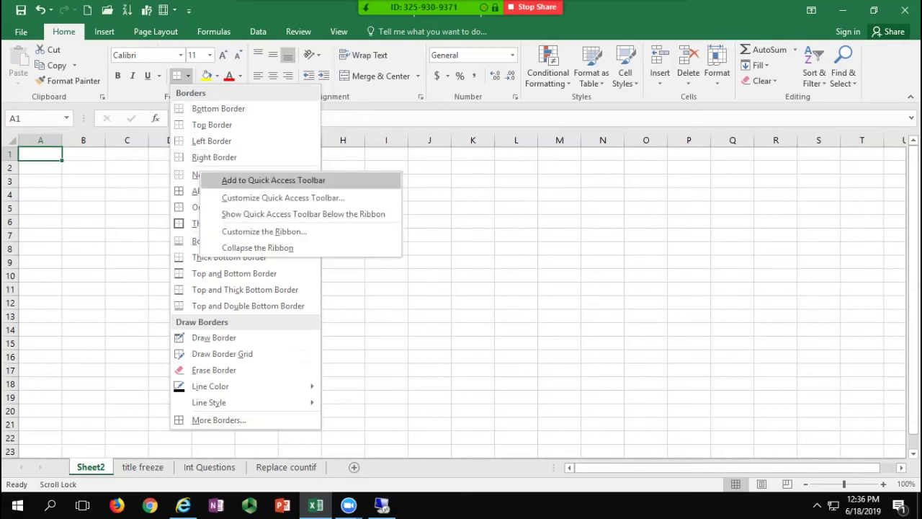
pyautogui.click(274, 180)
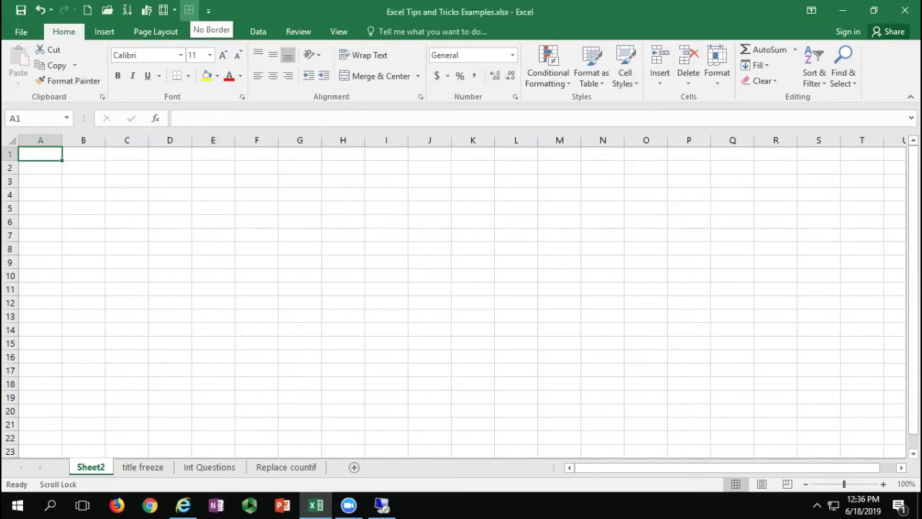
# Step: Remove the No Border button from the Quick Access Toolbar and select cell J5
pyautogui.rightClick(189, 10)
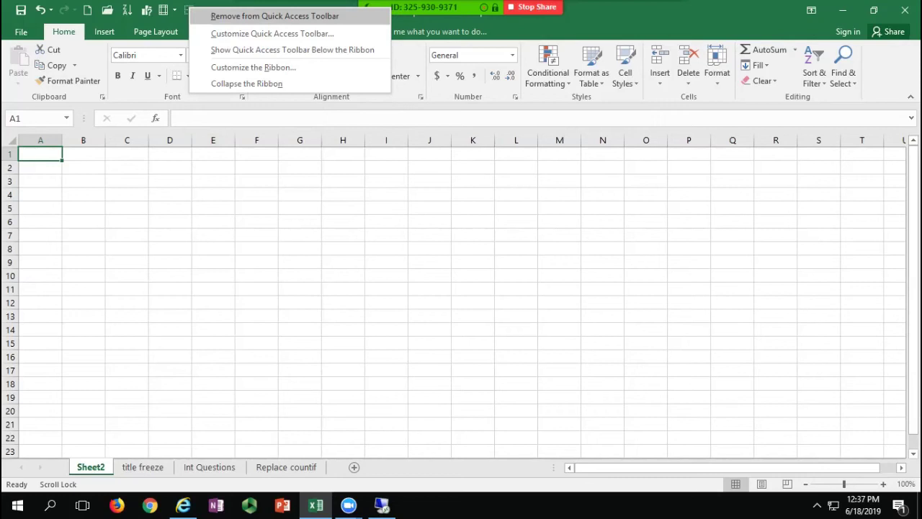
pyautogui.click(275, 16)
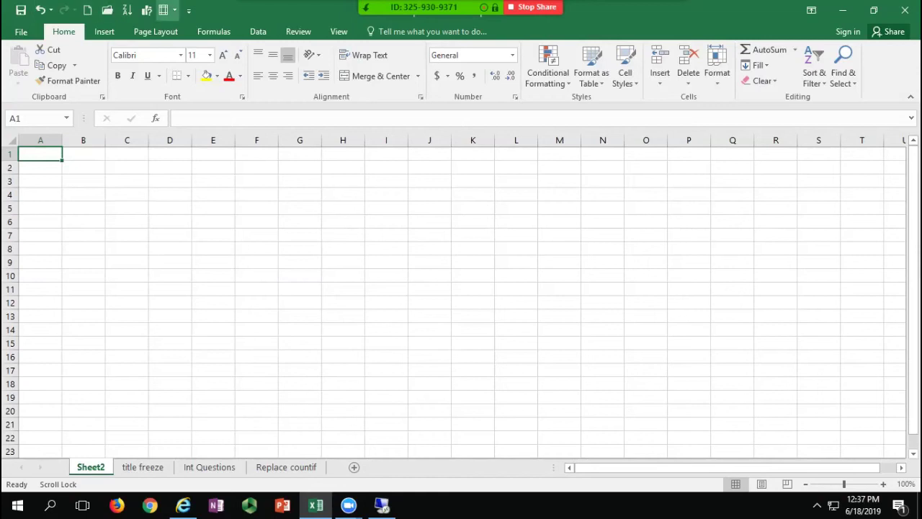
pyautogui.click(430, 208)
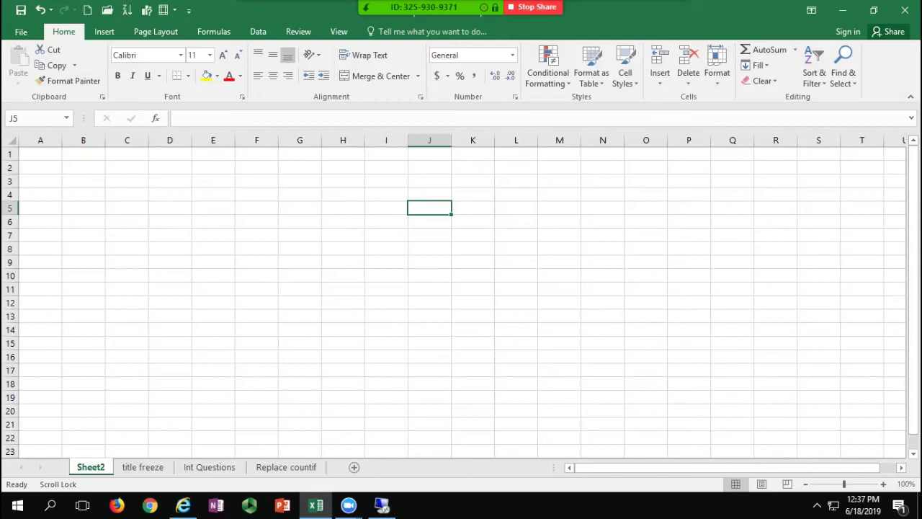
# Step: Pin roster for session.xlsx in the File > Open recent list, then switch to the remote desktop Excel
pyautogui.click(21, 32)
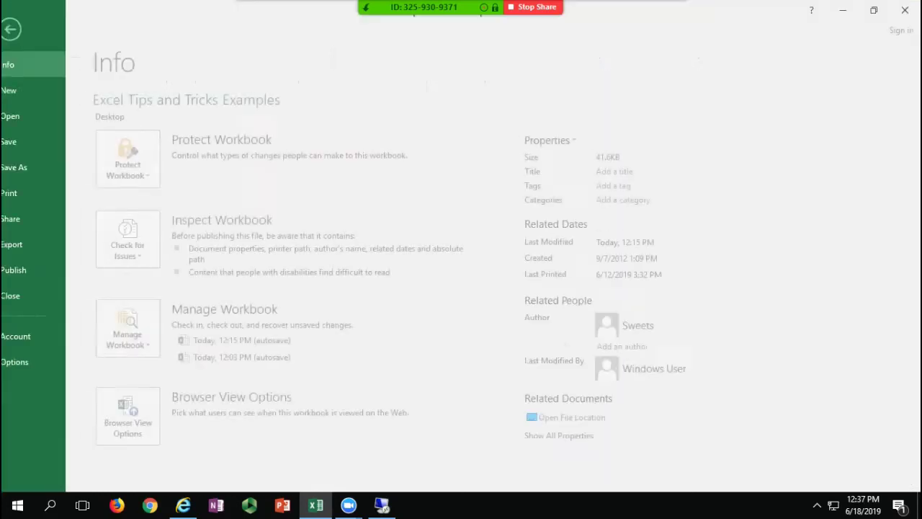
pyautogui.click(29, 116)
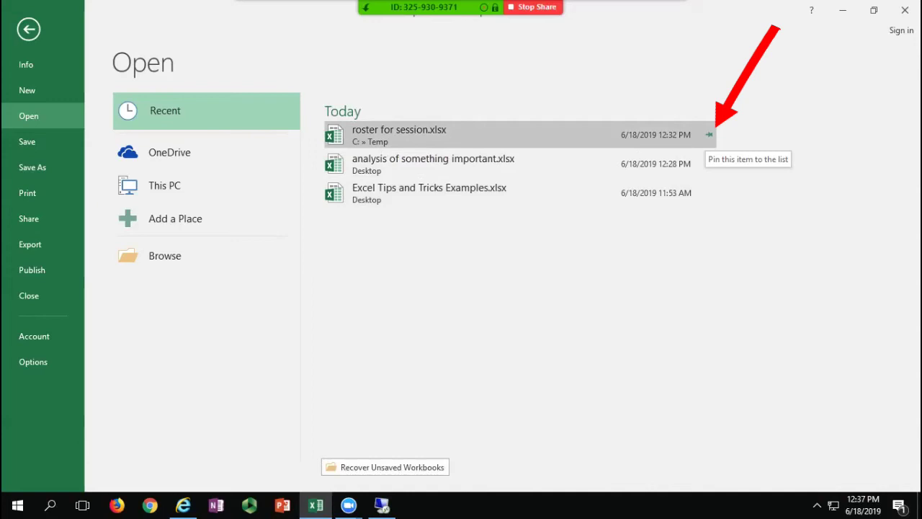
pyautogui.click(709, 134)
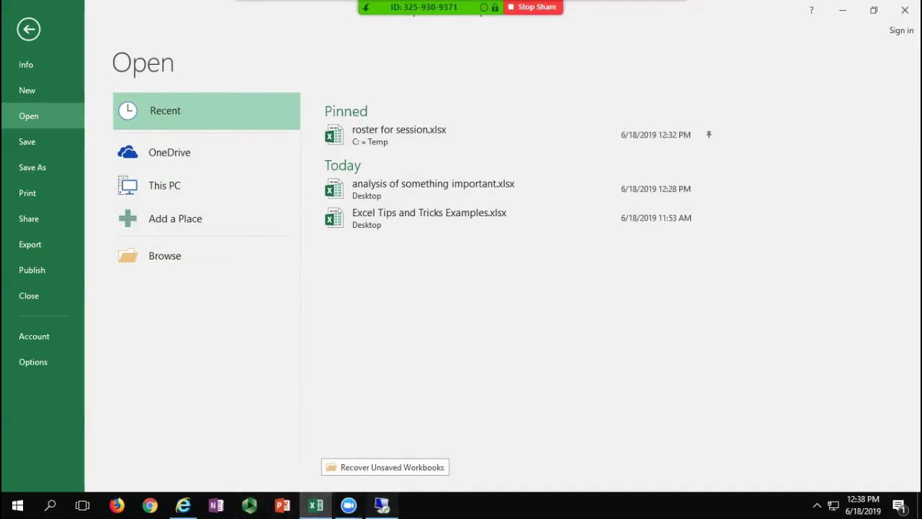
pyautogui.click(382, 504)
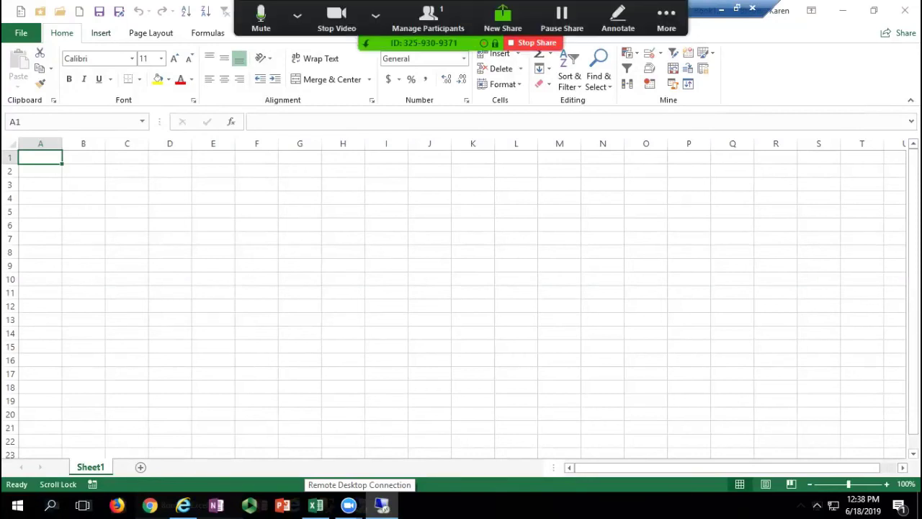
# Step: In remote Excel's recent Folders list, pin the SSRS current permissions folder
pyautogui.click(516, 211)
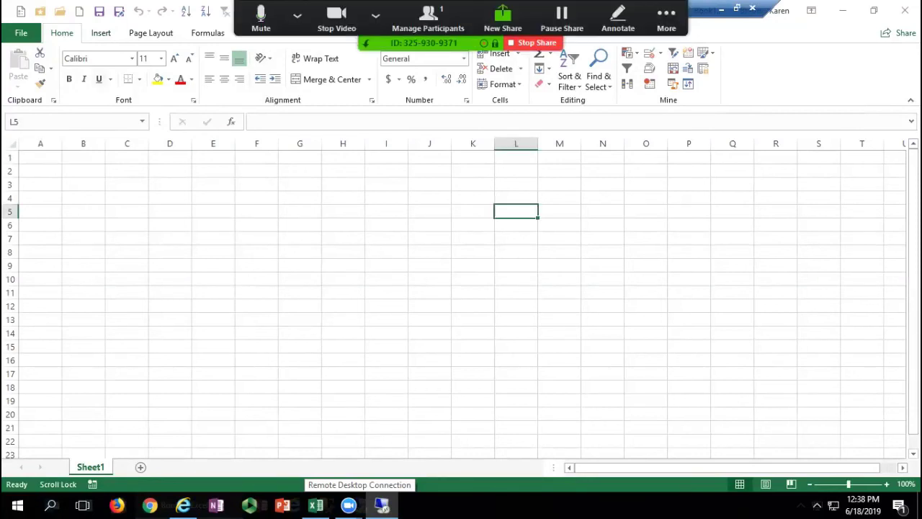
pyautogui.click(21, 33)
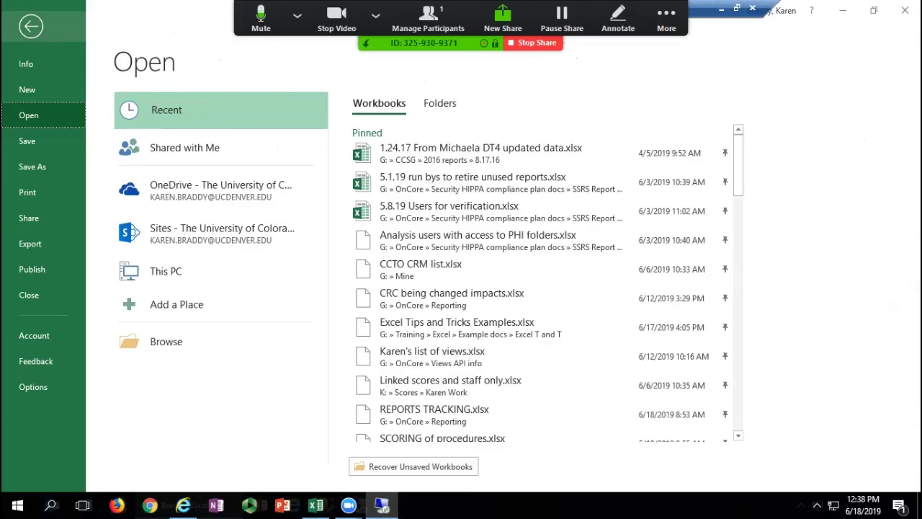
pyautogui.scroll(-5, 504, 217)
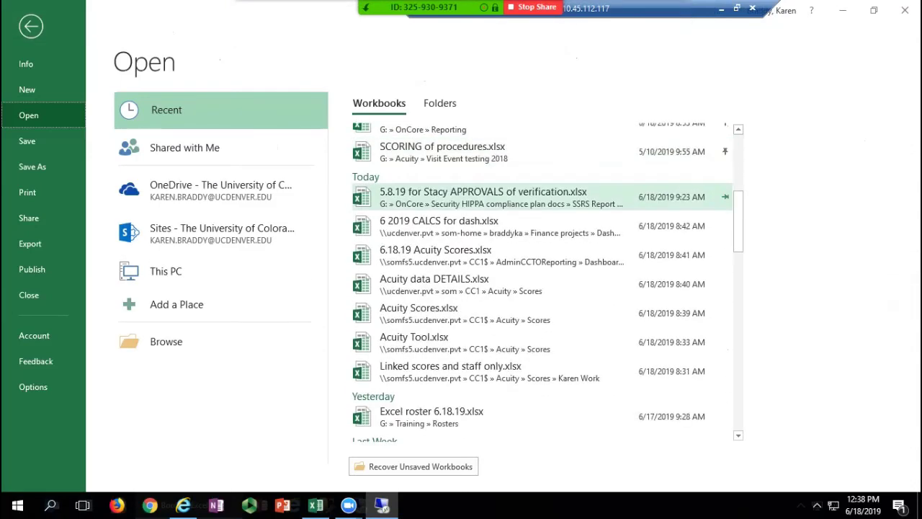
pyautogui.scroll(2, 504, 216)
pyautogui.scroll(3, 504, 219)
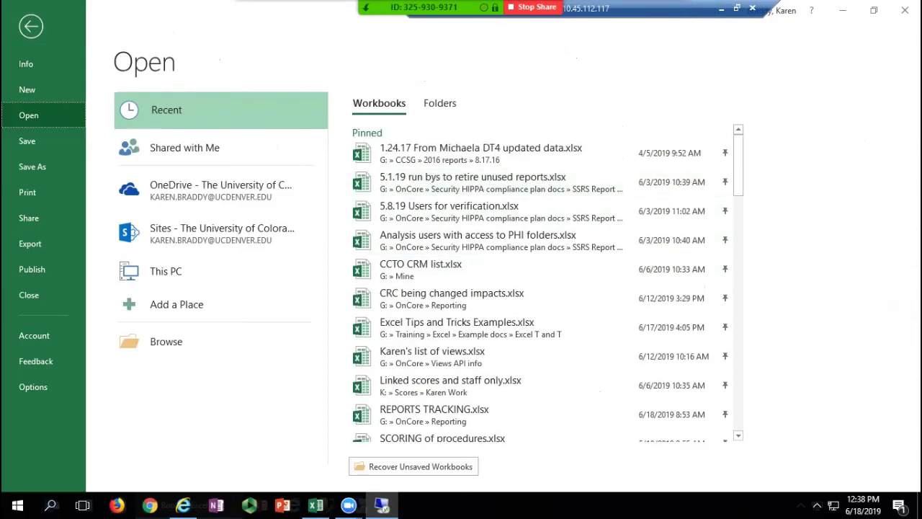
pyautogui.scroll(-2, 505, 173)
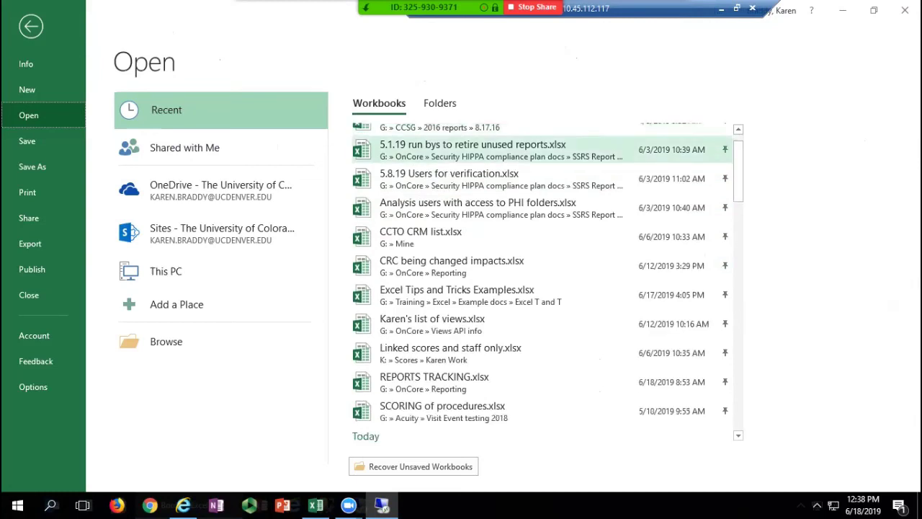
pyautogui.scroll(2, 505, 176)
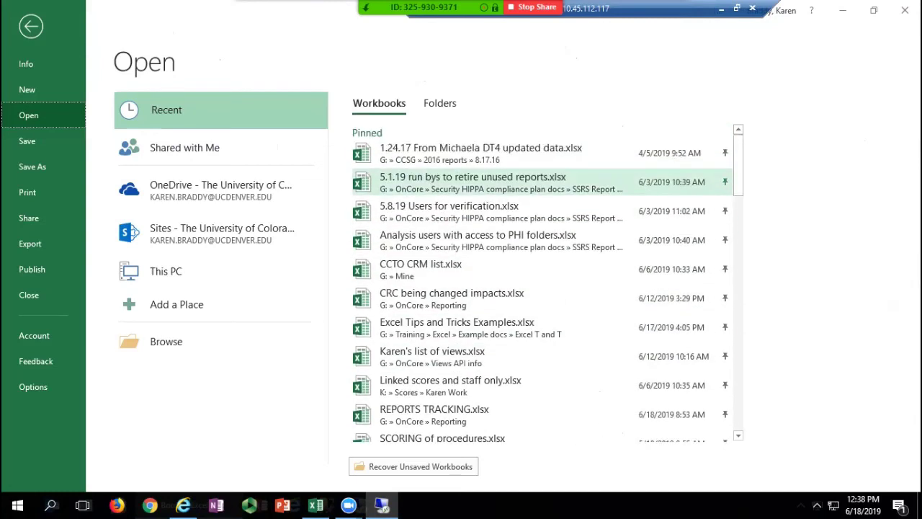
pyautogui.click(439, 103)
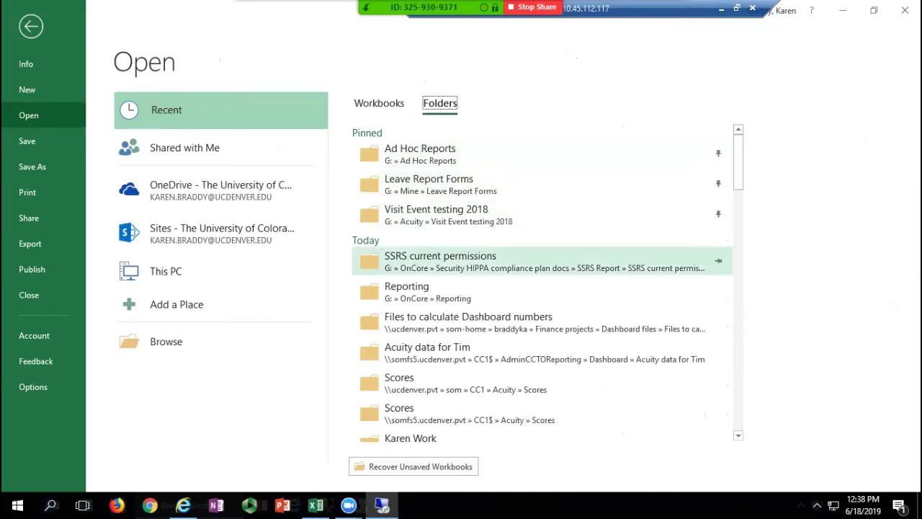
pyautogui.click(718, 261)
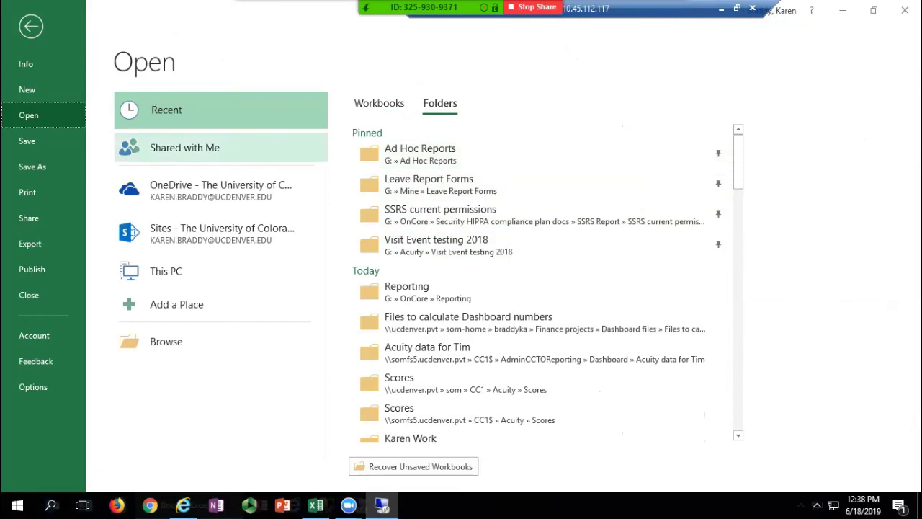
# Step: Unpin the Excel T and T folder, then return to the local Excel window
pyautogui.scroll(-5, 540, 294)
pyautogui.scroll(-1, 540, 295)
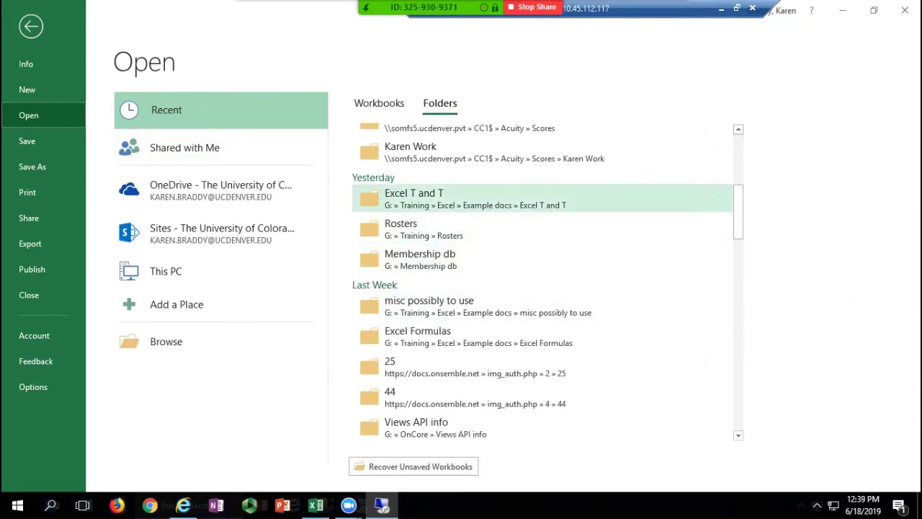
pyautogui.scroll(5, 540, 238)
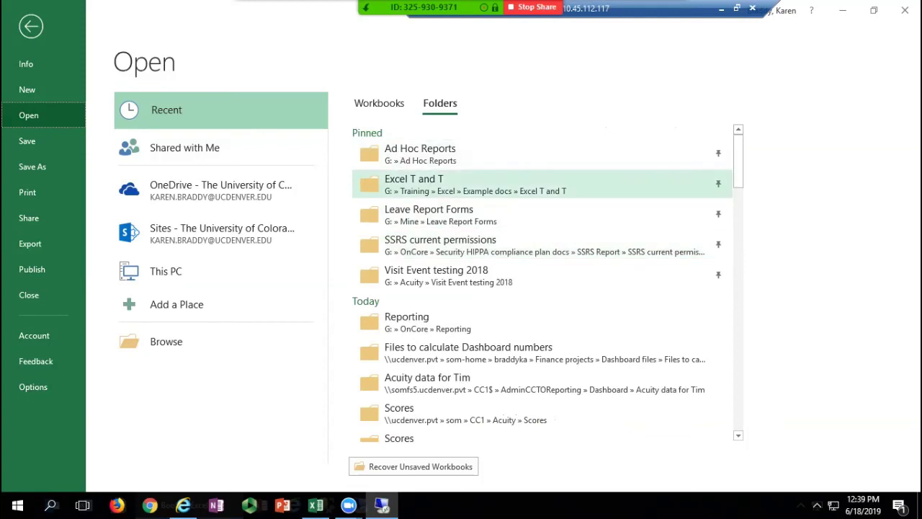
pyautogui.click(718, 184)
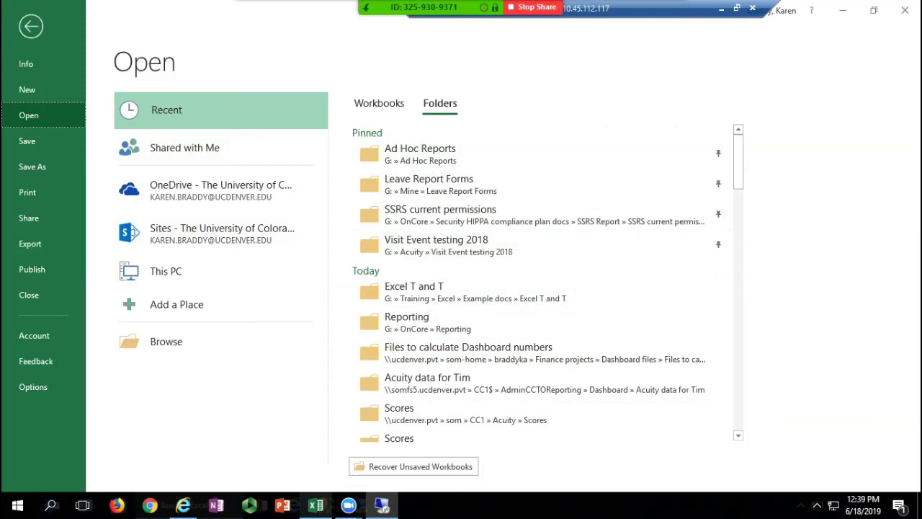
pyautogui.click(316, 504)
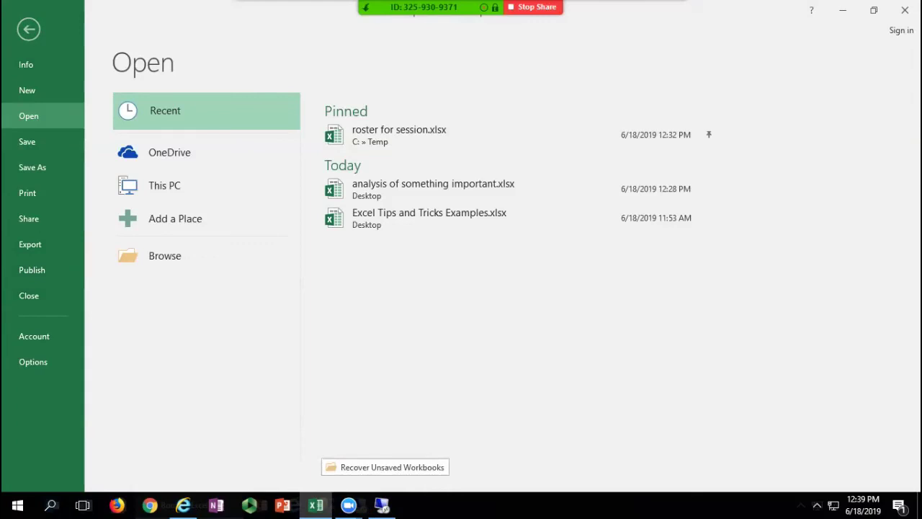
# Step: Close the Open page back to the Sheet2 grid and select cell F9
pyautogui.click(29, 29)
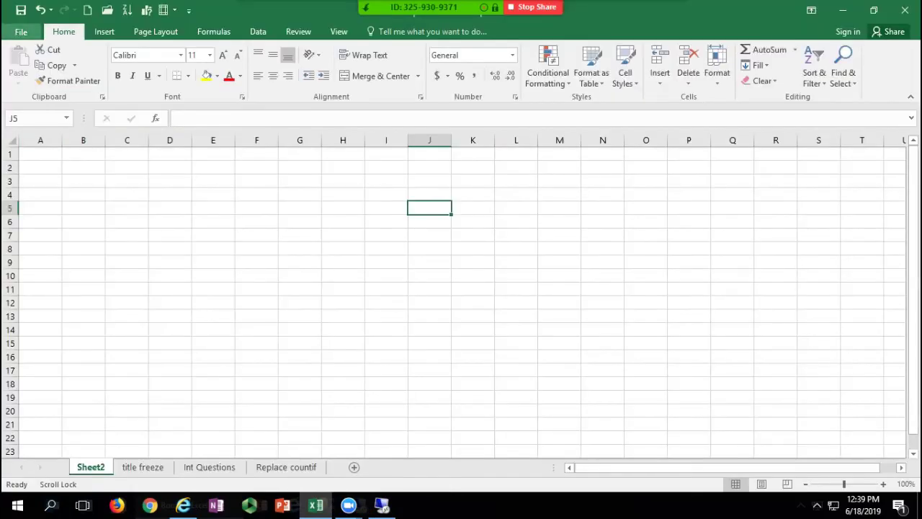
pyautogui.click(20, 31)
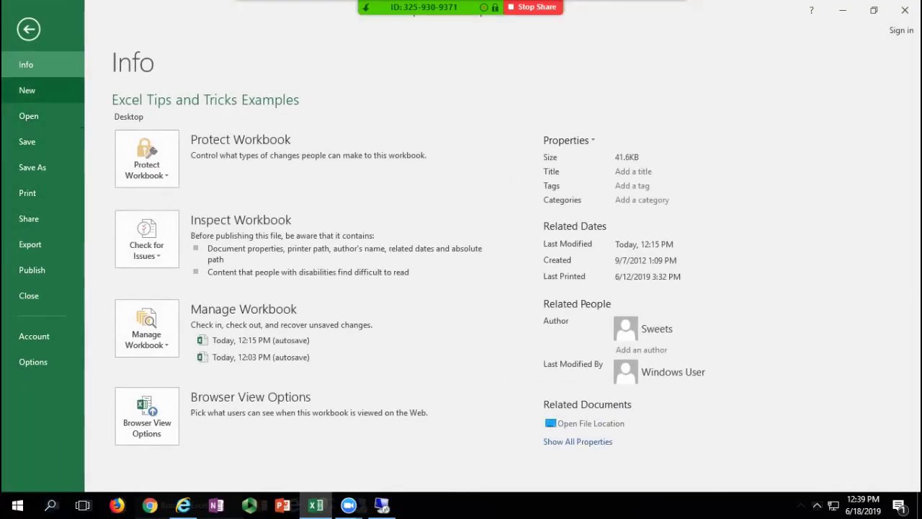
pyautogui.click(29, 116)
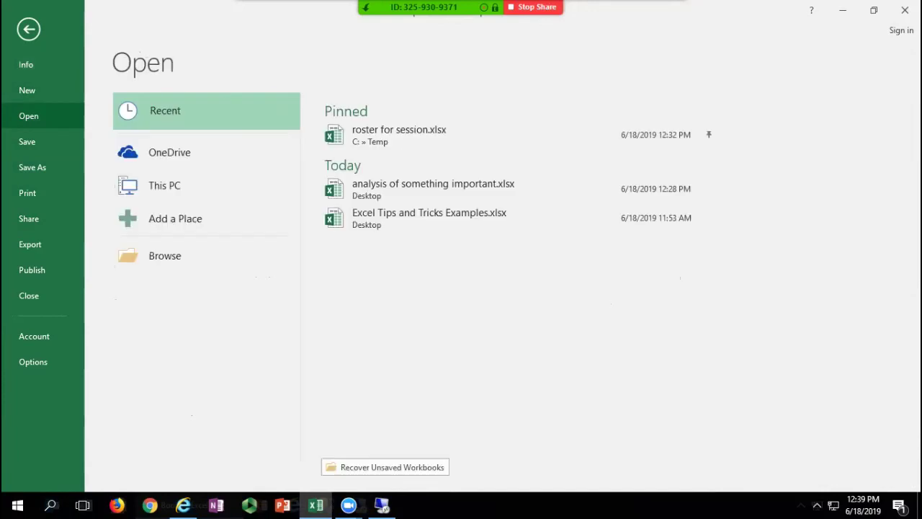
pyautogui.click(29, 30)
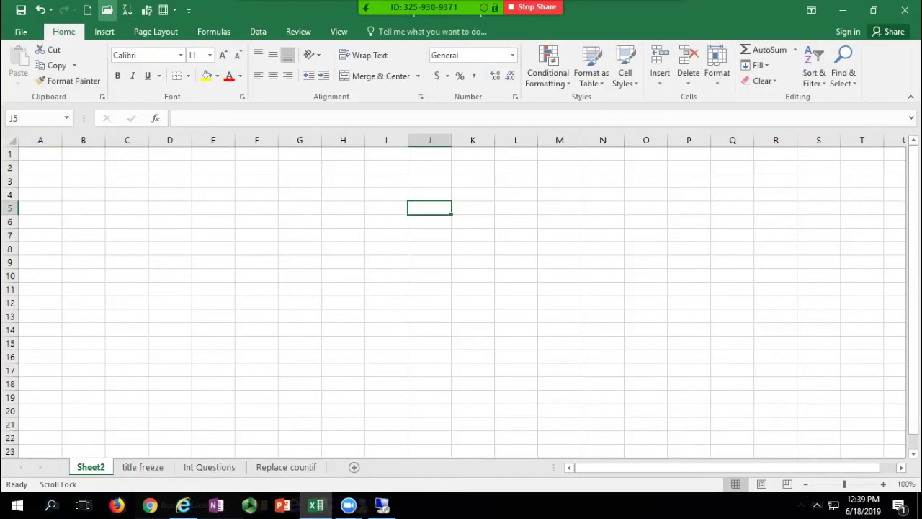
pyautogui.click(188, 10)
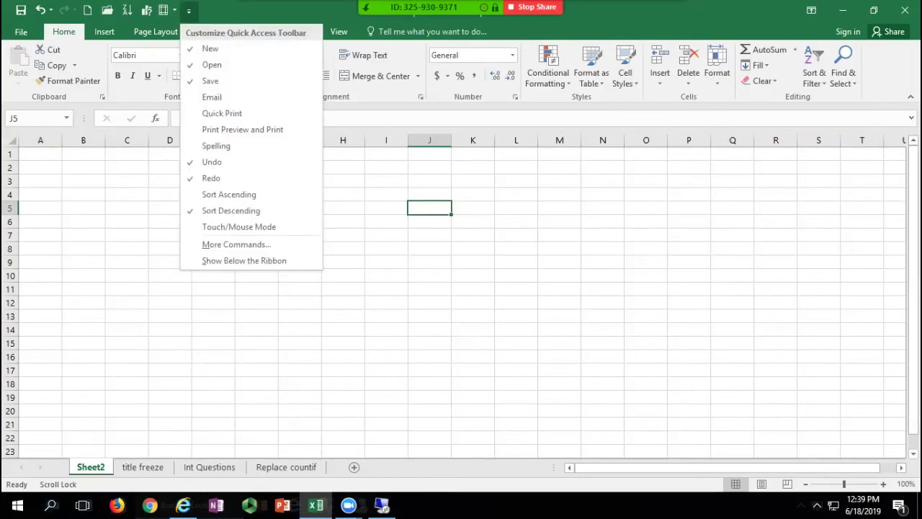
pyautogui.click(107, 10)
pyautogui.click(106, 10)
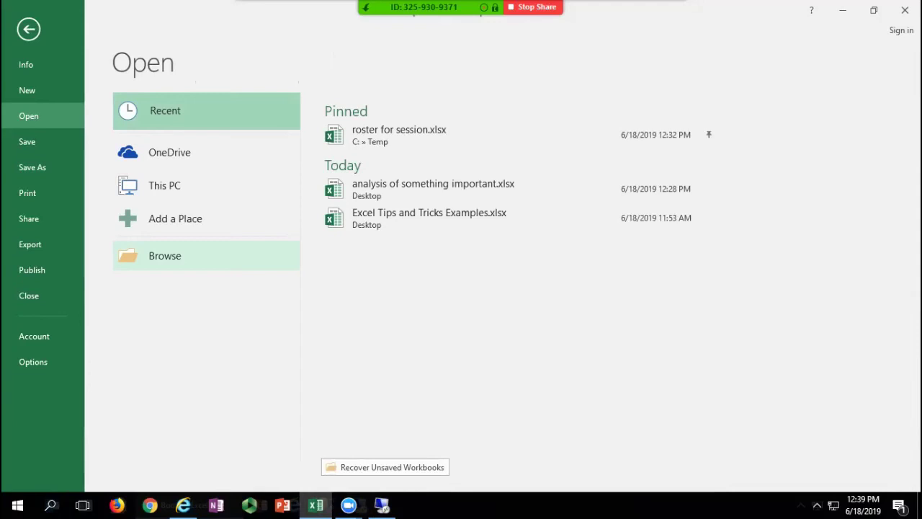
pyautogui.click(29, 29)
pyautogui.click(257, 262)
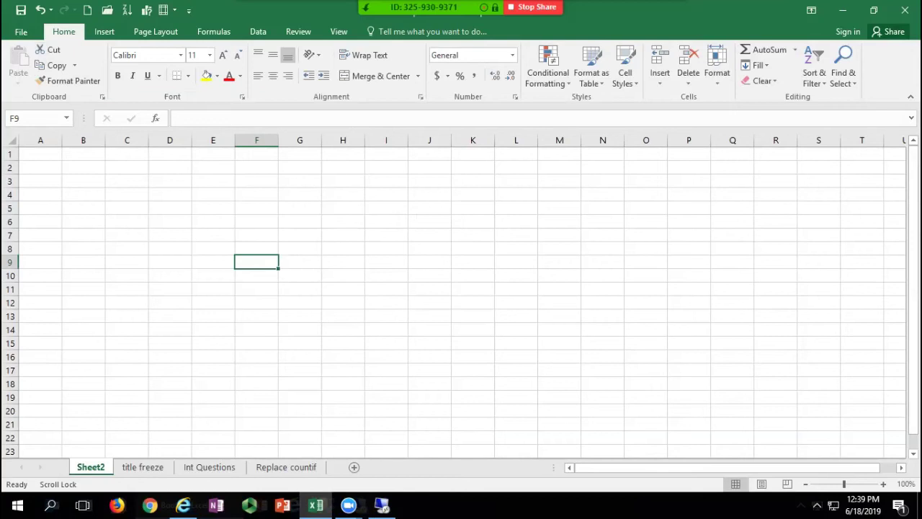
# Step: Enter 1 in A1 and autofill it down through A13
pyautogui.hotkey('ctrl', 'Home')
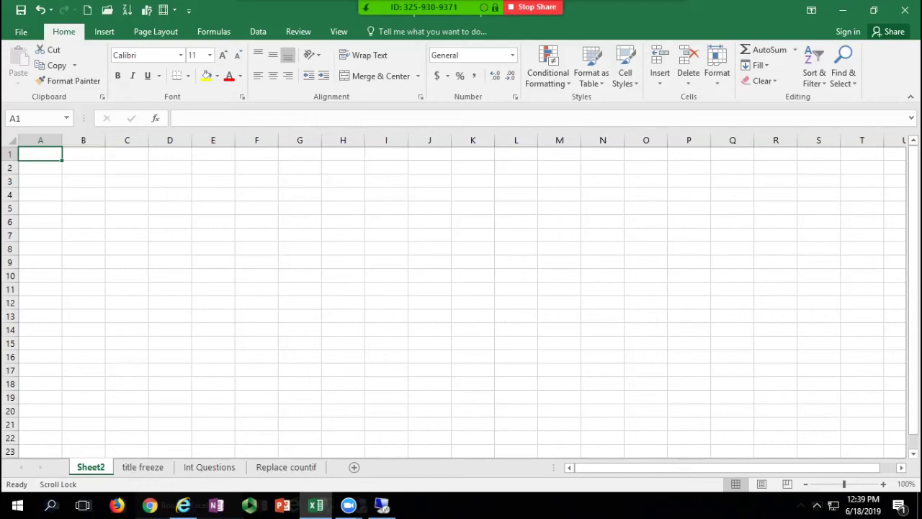
pyautogui.write('1')
pyautogui.press('Return')
pyautogui.click(41, 153)
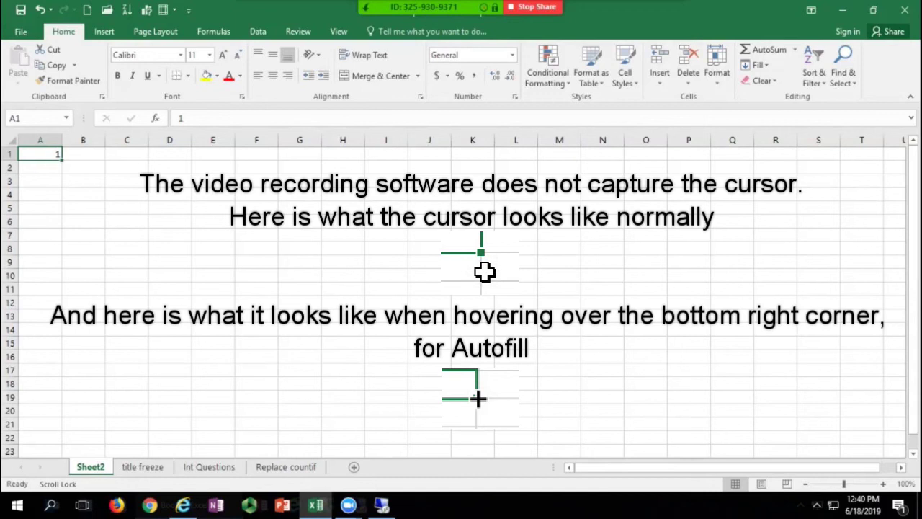
pyautogui.moveTo(62, 161); pyautogui.dragTo(63, 323)
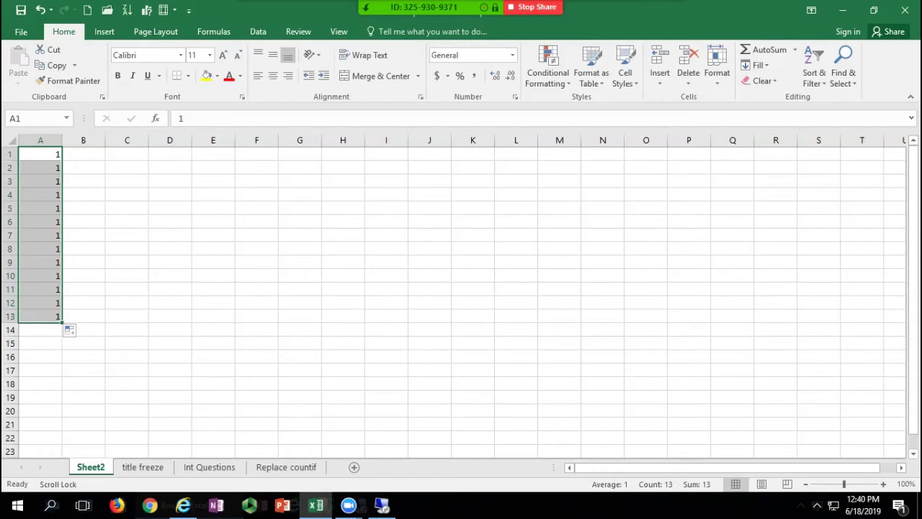
# Step: Fill C1:C14 with daily dates 1/1/2018–1/14/2018 and widen column C to show them
pyautogui.click(127, 154)
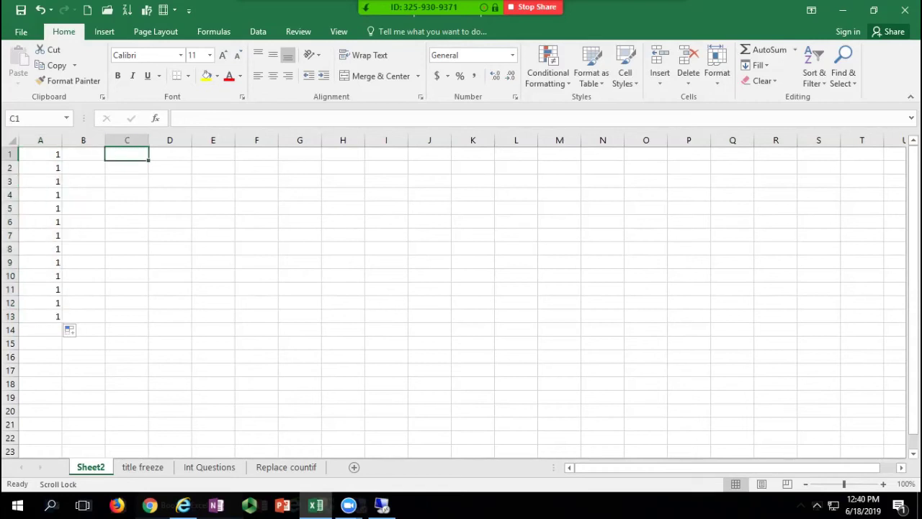
pyautogui.write('1/1/2018')
pyautogui.press('Return')
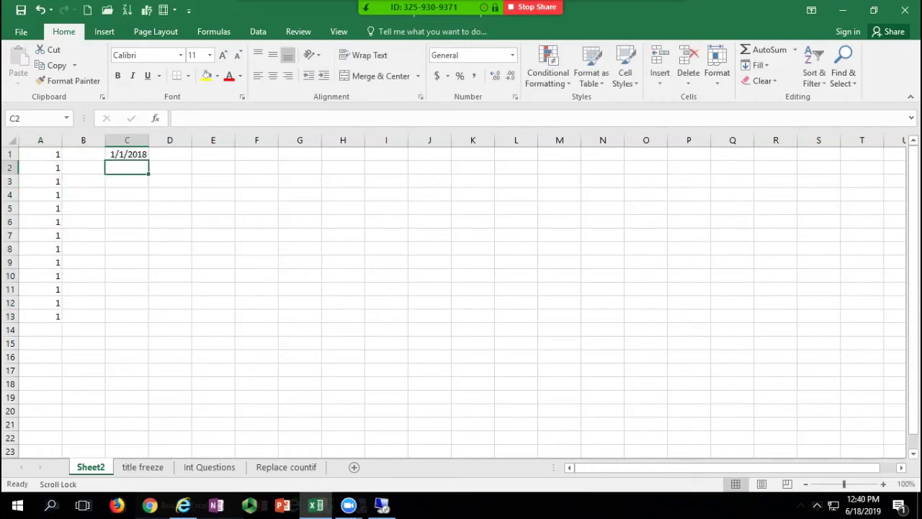
pyautogui.click(127, 154)
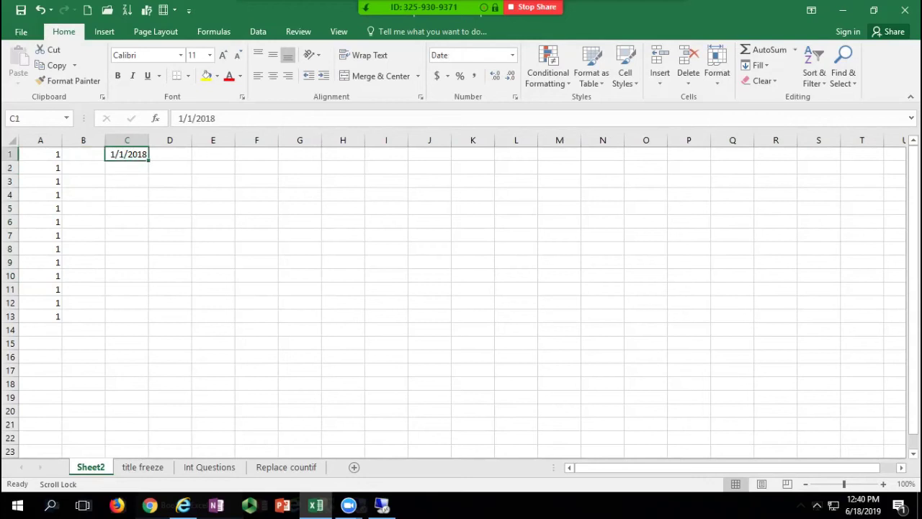
pyautogui.moveTo(148, 160); pyautogui.dragTo(148, 333)
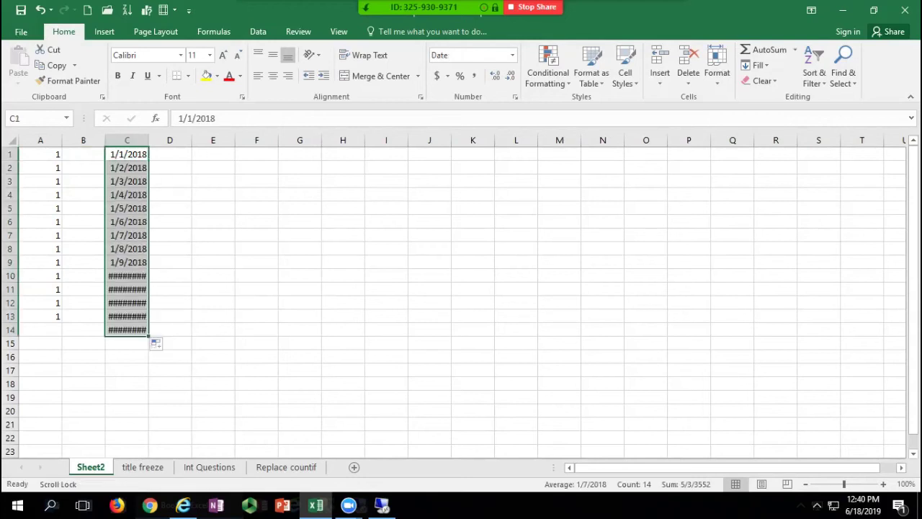
pyautogui.moveTo(149, 140); pyautogui.dragTo(163, 140)
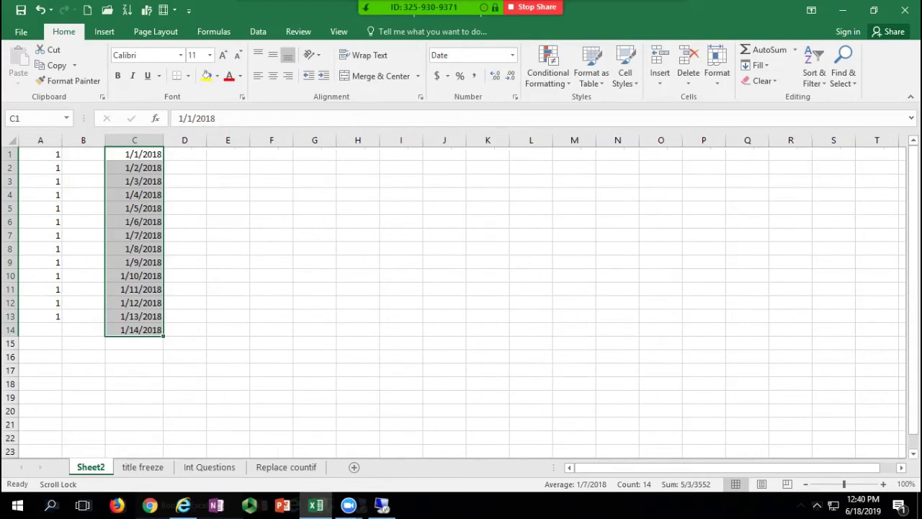
# Step: Enter 2 in A2 and extend the 1, 2 sequence down to 15 in A15
pyautogui.click(41, 154)
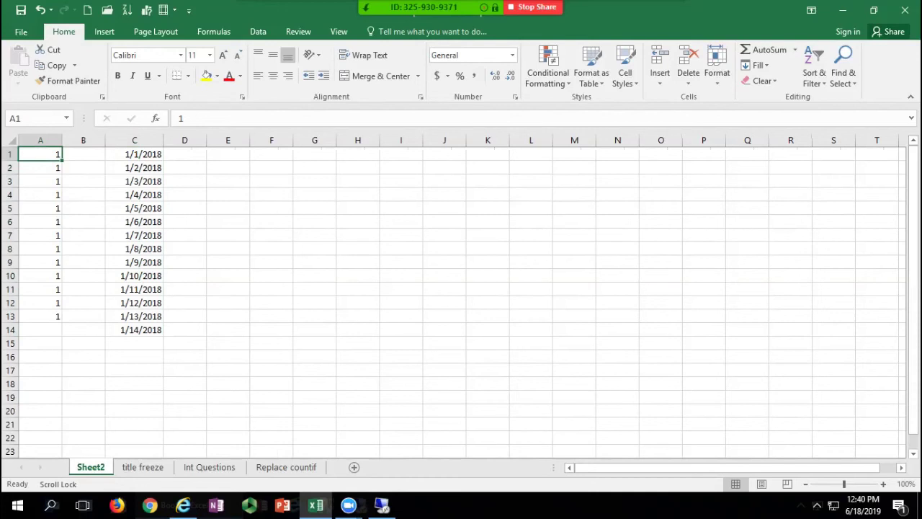
pyautogui.click(40, 168)
pyautogui.write('2')
pyautogui.press('Return')
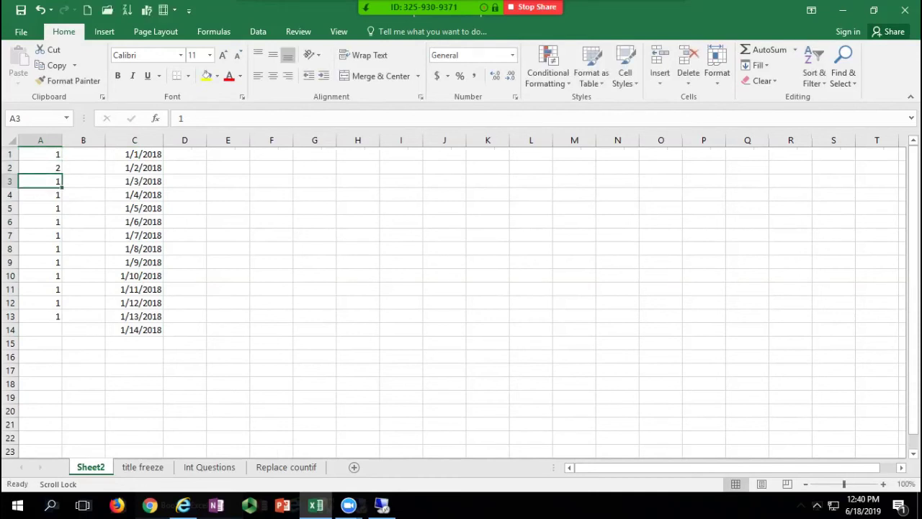
pyautogui.moveTo(41, 154); pyautogui.dragTo(41, 168)
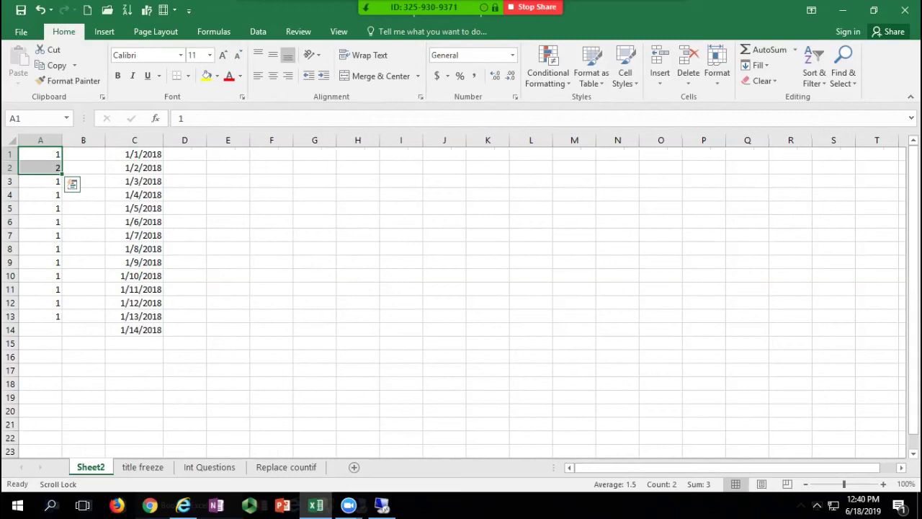
pyautogui.moveTo(62, 174); pyautogui.dragTo(62, 349)
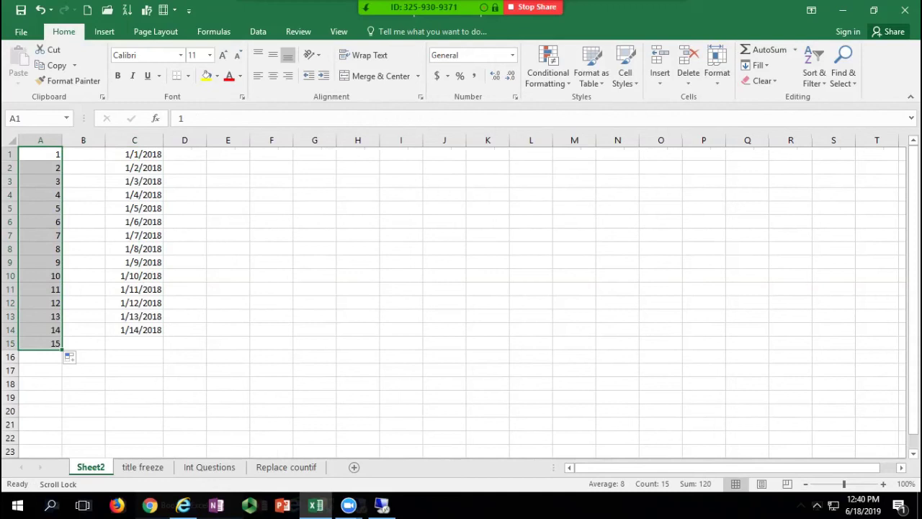
# Step: Replace the date in C2 with 2/1/18
pyautogui.click(134, 168)
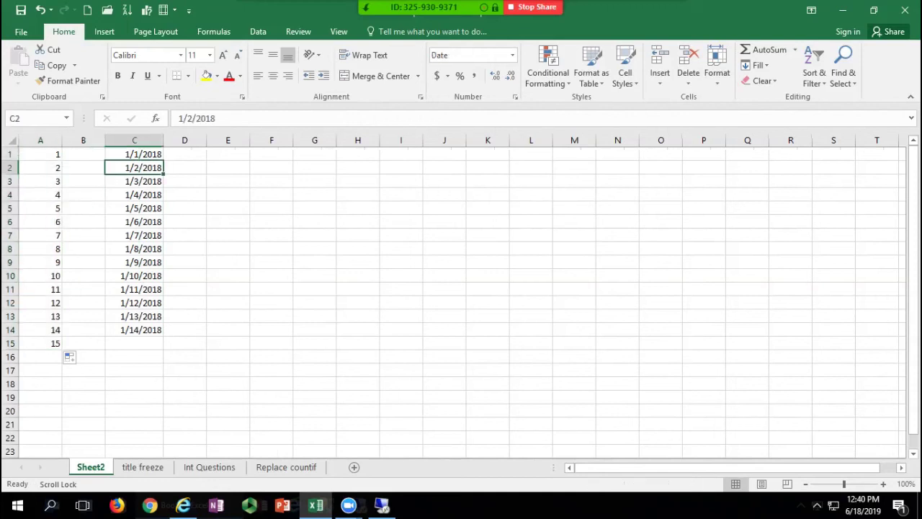
pyautogui.write('21+')
pyautogui.press('Home')
pyautogui.press('BackSpace')
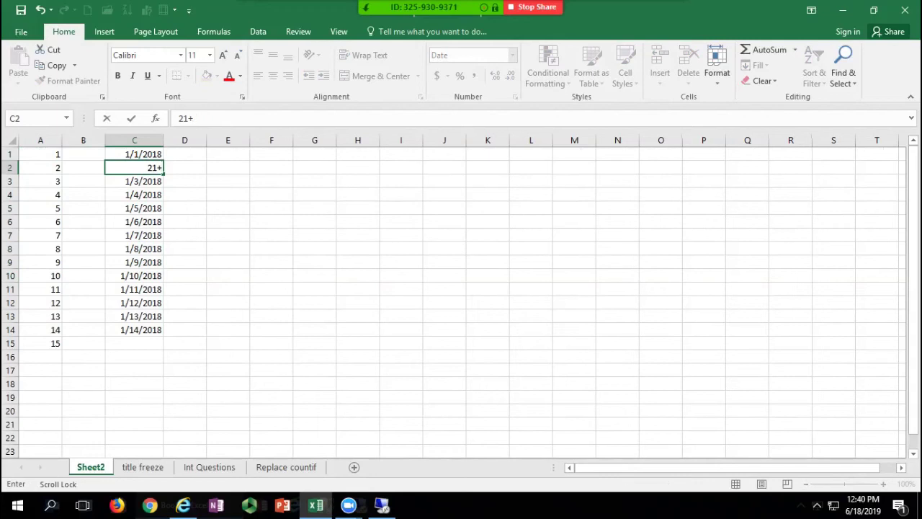
pyautogui.press('BackSpace')
pyautogui.press('BackSpace')
pyautogui.write('1/18')
pyautogui.press('Return')
pyautogui.click(134, 168)
pyautogui.write('2/1/18')
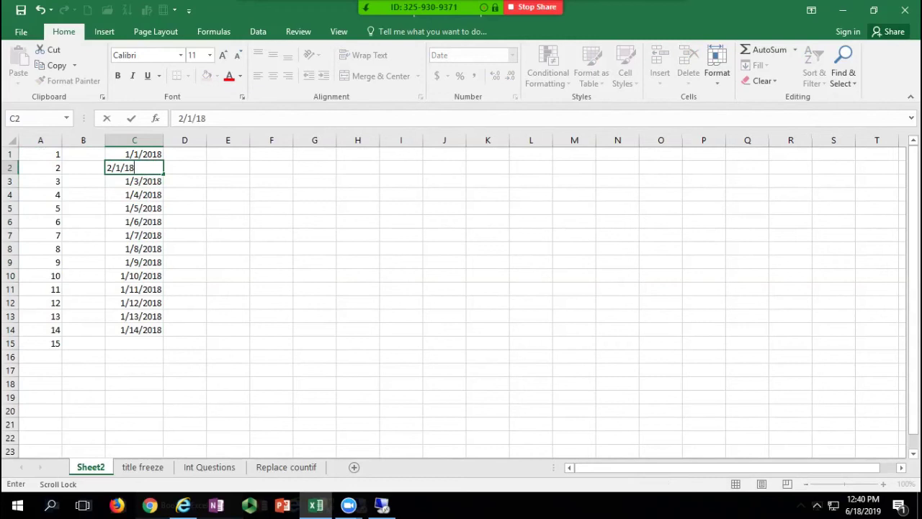
pyautogui.press('Return')
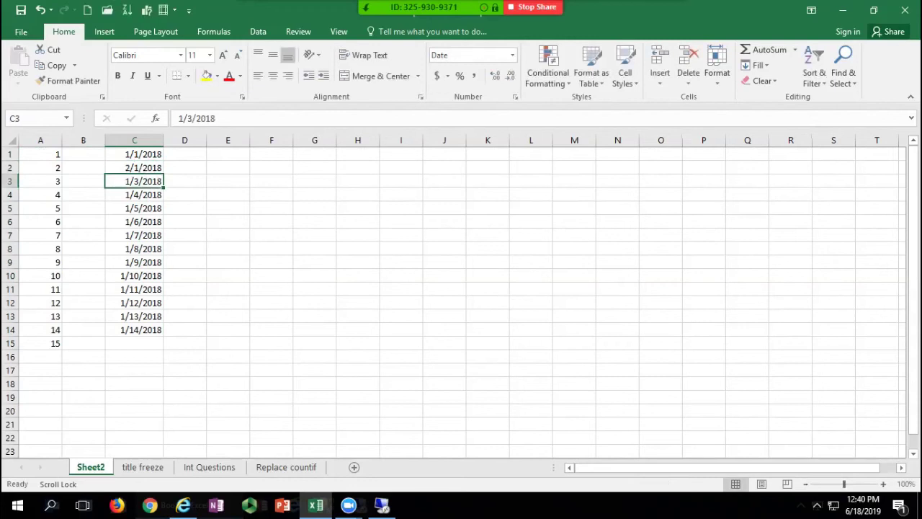
# Step: Fill column C monthly to 4/1/2019 and row 1 daily through 1/7/2018 in I1
pyautogui.moveTo(134, 154); pyautogui.dragTo(162, 361)
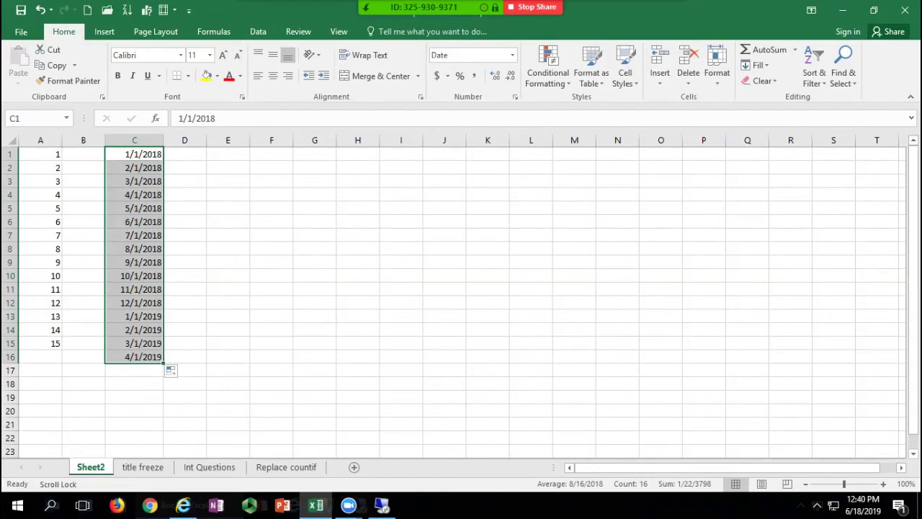
pyautogui.click(135, 154)
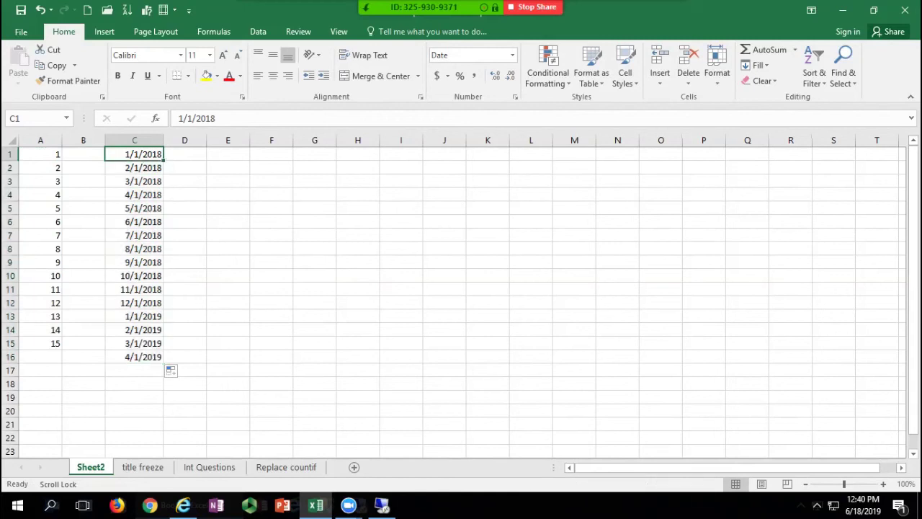
pyautogui.moveTo(164, 160); pyautogui.dragTo(411, 158)
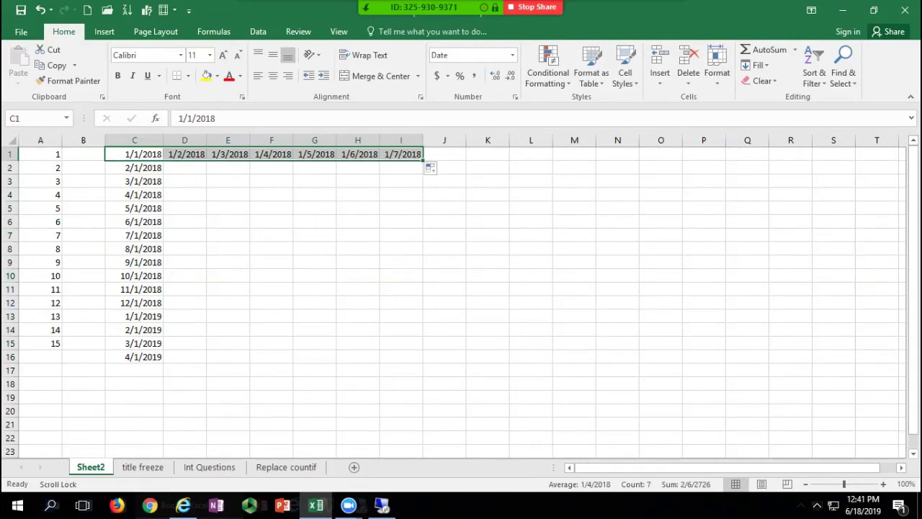
# Step: Enter 1 and 2 in D2 and D3
pyautogui.click(185, 167)
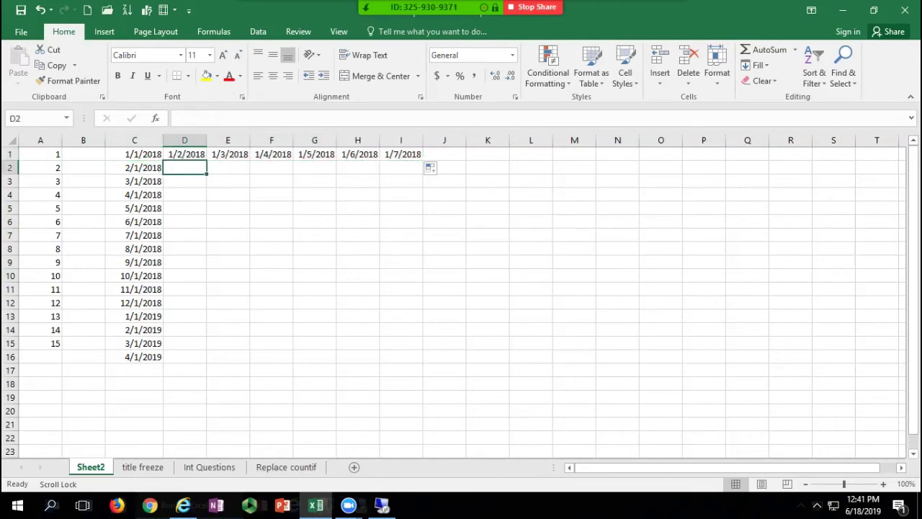
pyautogui.write('1')
pyautogui.press('Return')
pyautogui.write('2')
pyautogui.press('Return')
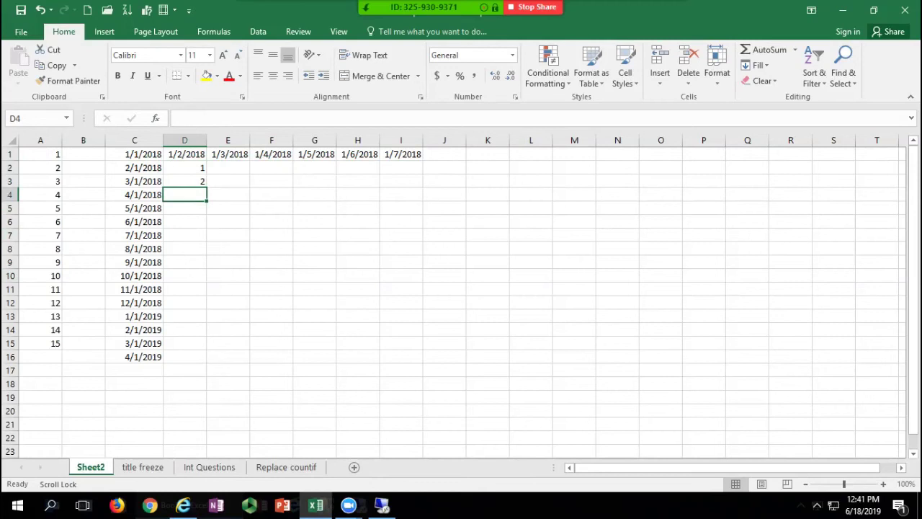
pyautogui.moveTo(185, 168); pyautogui.dragTo(185, 181)
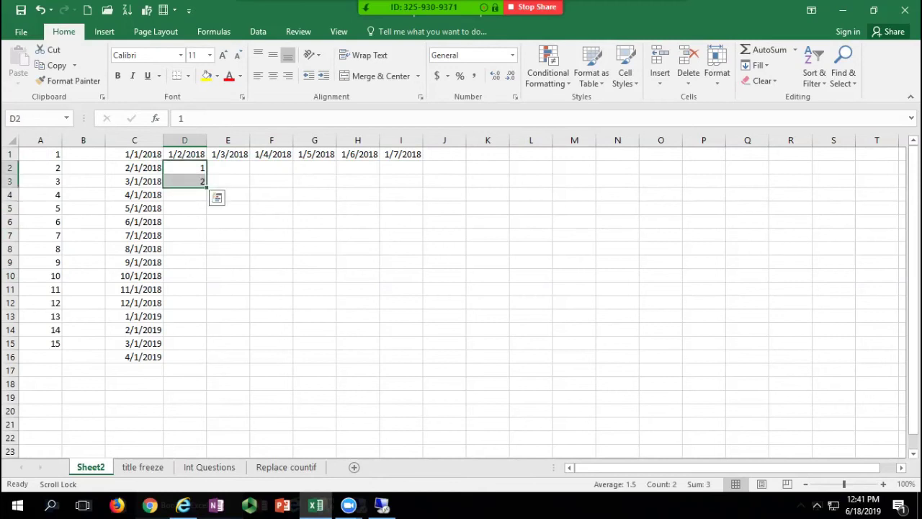
# Step: Extend column C's monthly dates to row 78 and auto-fill column D from 1 to 77
pyautogui.moveTo(135, 344); pyautogui.dragTo(167, 436)
pyautogui.scroll(19, 167, 436)
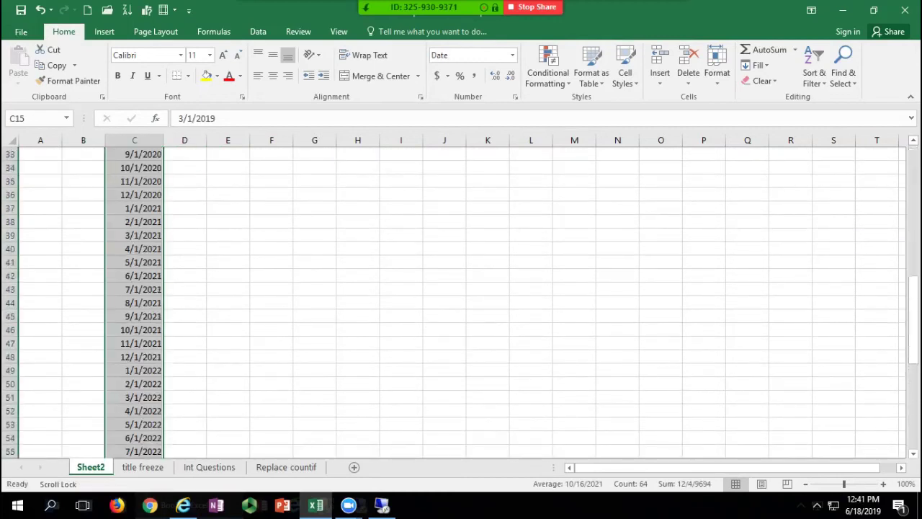
pyautogui.moveTo(185, 181); pyautogui.dragTo(185, 208)
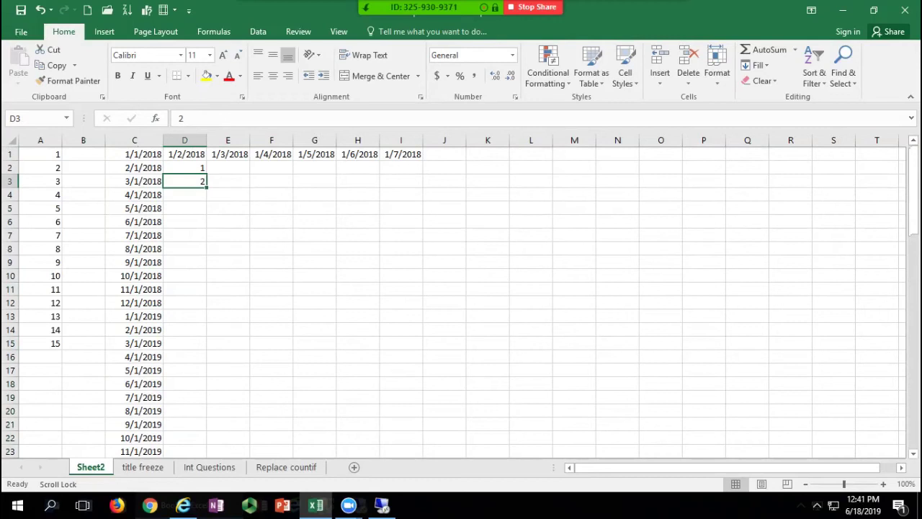
pyautogui.moveTo(184, 167); pyautogui.dragTo(185, 180)
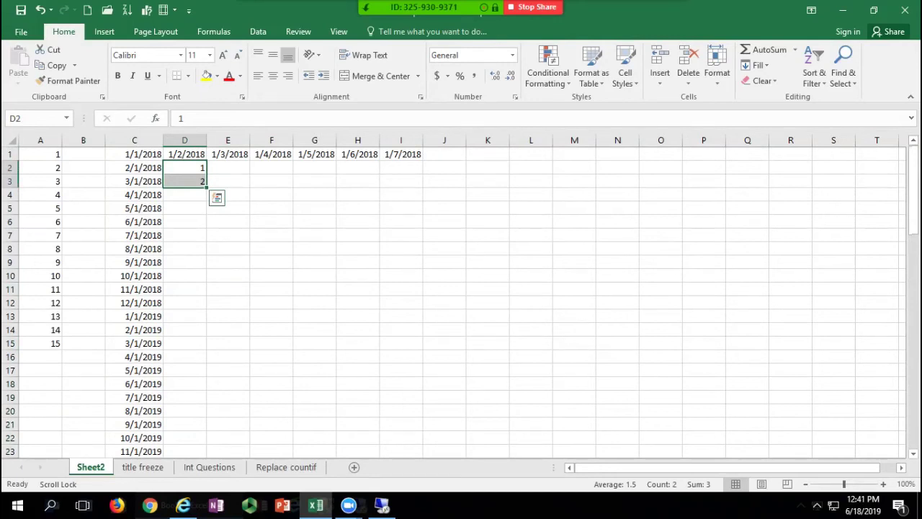
pyautogui.doubleClick(206, 187)
pyautogui.click(184, 181)
pyautogui.scroll(-12, 461, 303)
pyautogui.scroll(-12, 461, 302)
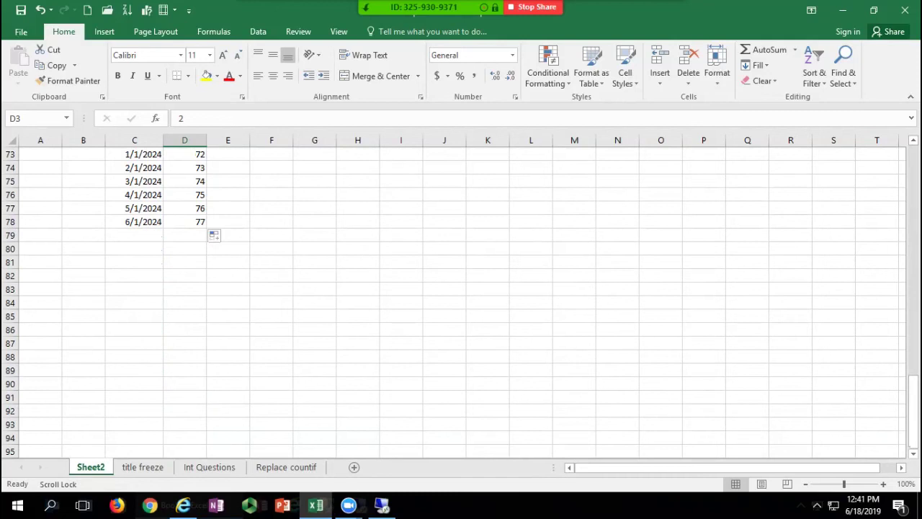
pyautogui.click(134, 194)
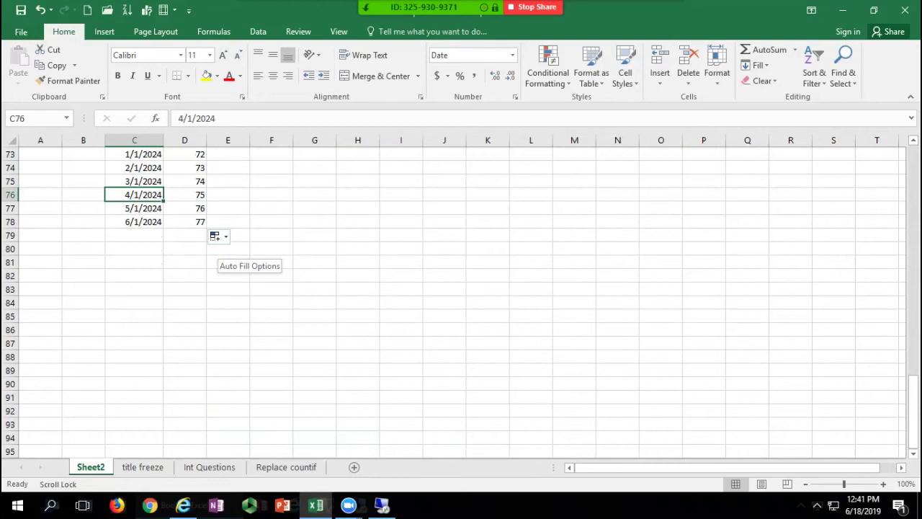
# Step: Switch column D to Copy Cells so it alternates 1 and 2, then fill F2:F19 with 1–18
pyautogui.click(220, 236)
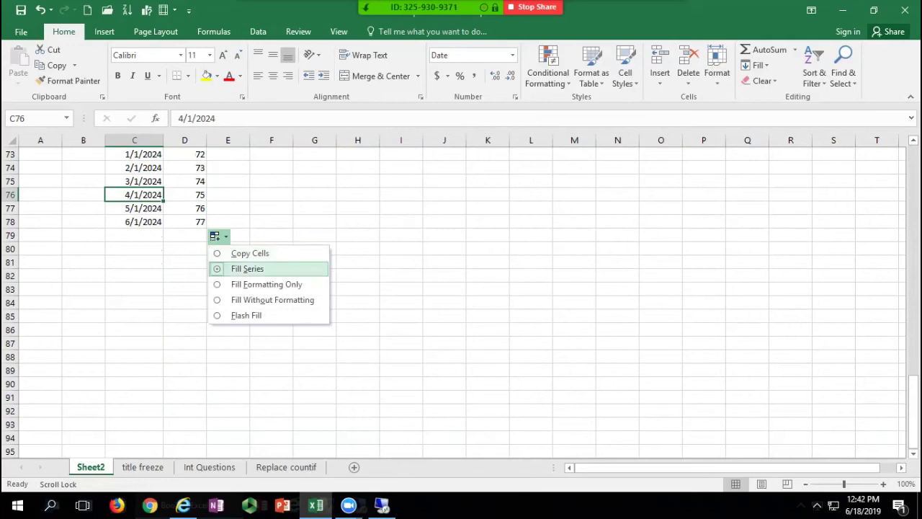
pyautogui.click(250, 253)
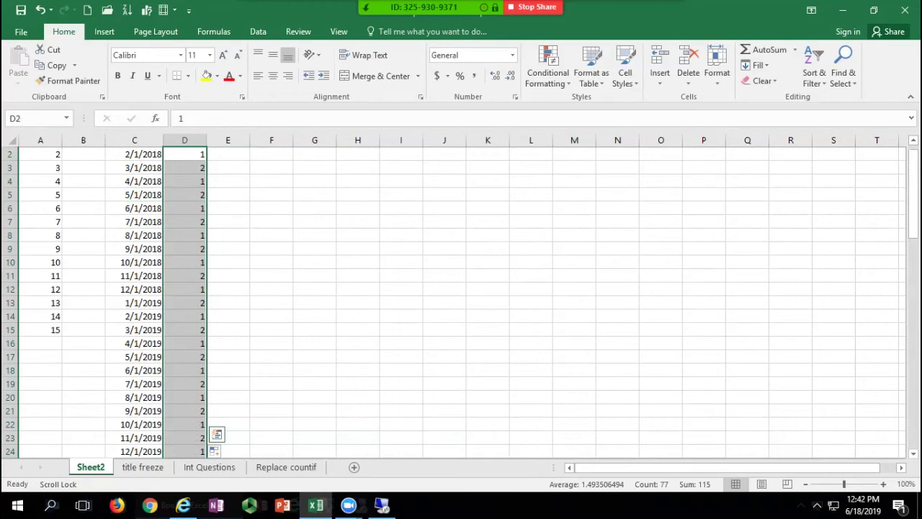
pyautogui.click(271, 154)
pyautogui.write('1')
pyautogui.hotkey('ctrl', 'Return')
pyautogui.moveTo(293, 159); pyautogui.dragTo(291, 387)
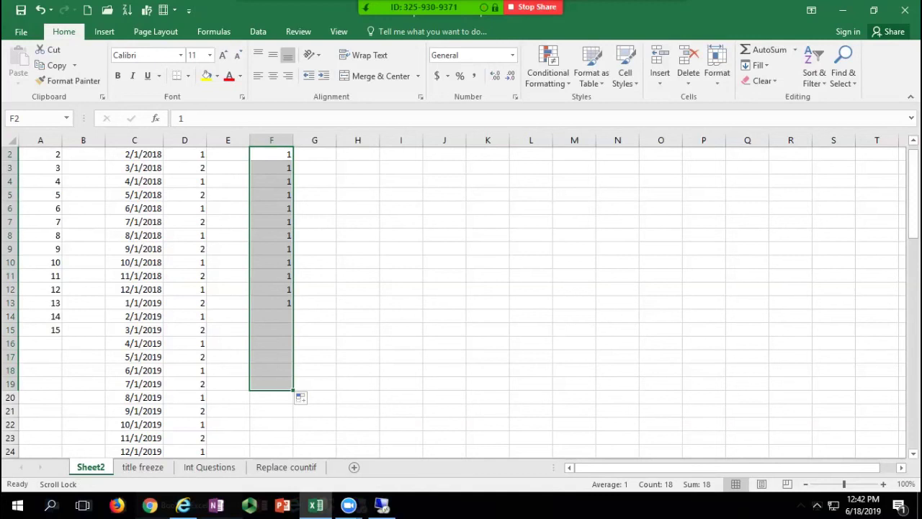
pyautogui.click(304, 398)
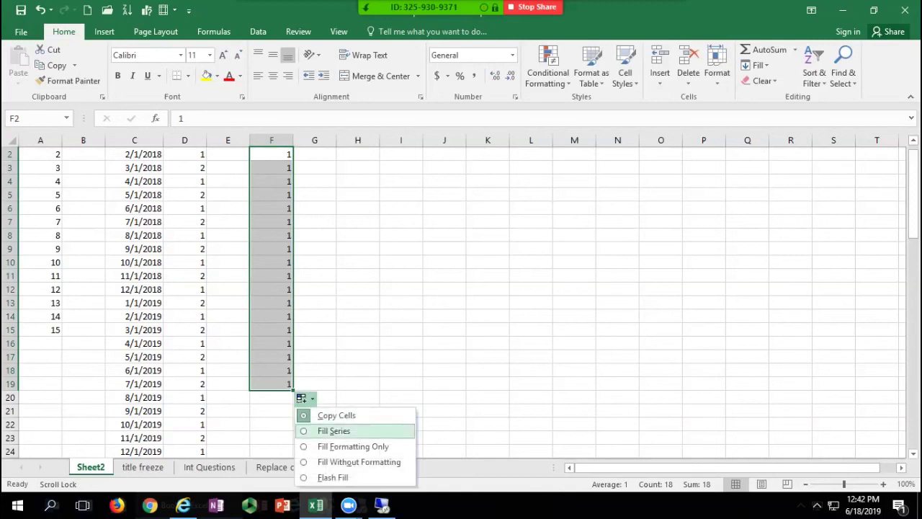
pyautogui.click(334, 430)
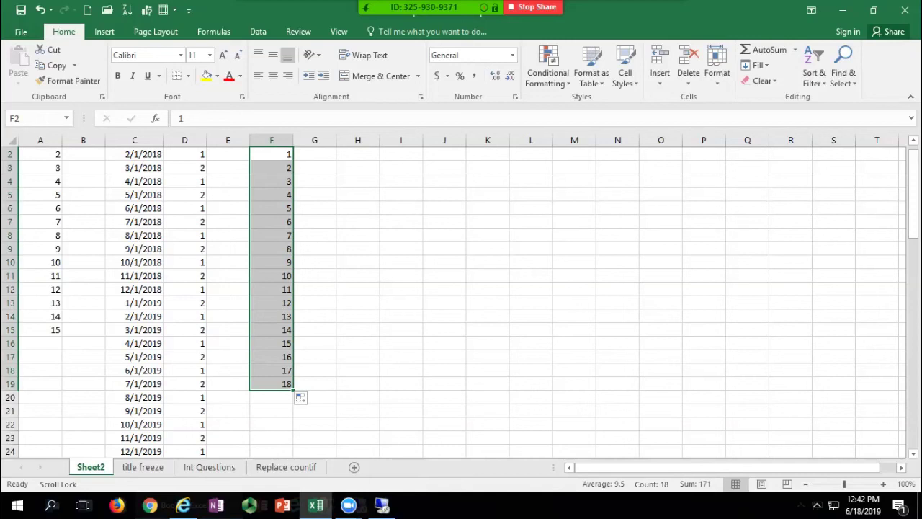
pyautogui.click(358, 154)
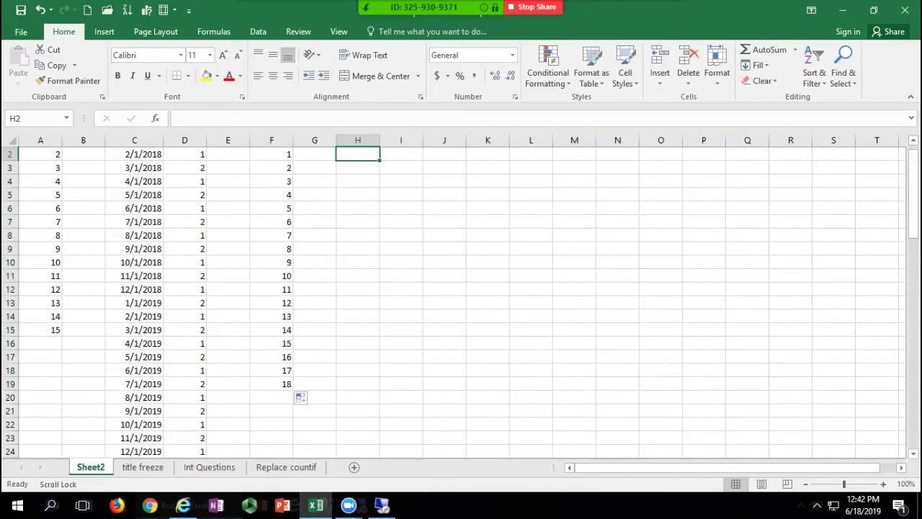
# Step: Enter Monday in H2 and auto-fill weekday names down to H14, ending on Saturday
pyautogui.write('Monday')
pyautogui.press('Return')
pyautogui.click(357, 154)
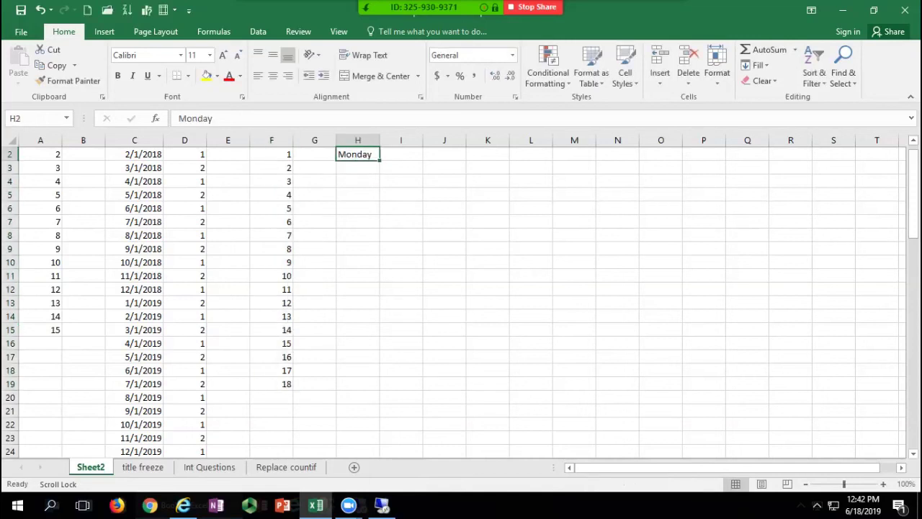
pyautogui.moveTo(379, 160); pyautogui.dragTo(380, 322)
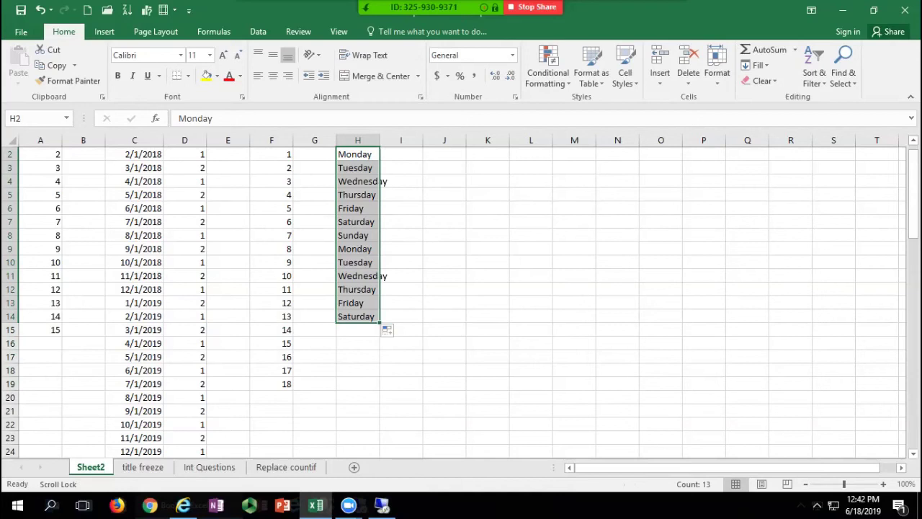
pyautogui.click(401, 181)
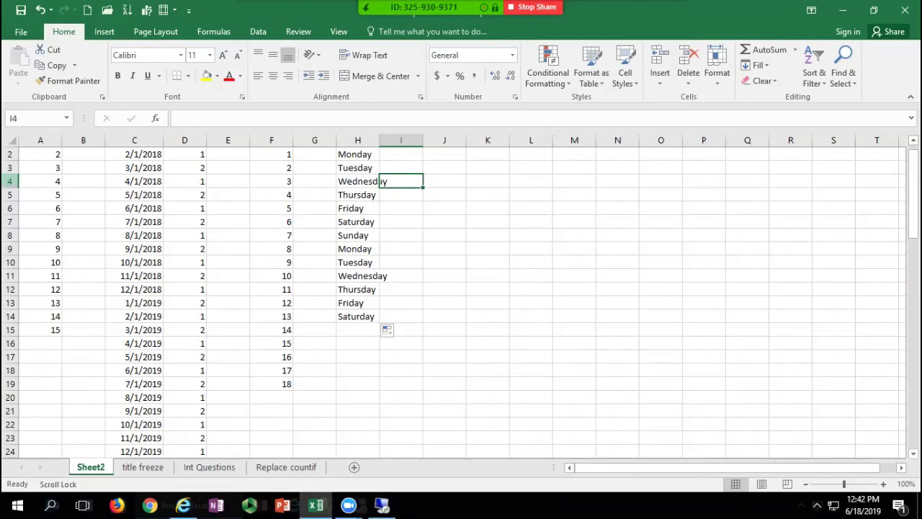
# Step: Delete rows 4 and 7 using the right-click Delete command
pyautogui.click(10, 182)
pyautogui.rightClick(10, 182)
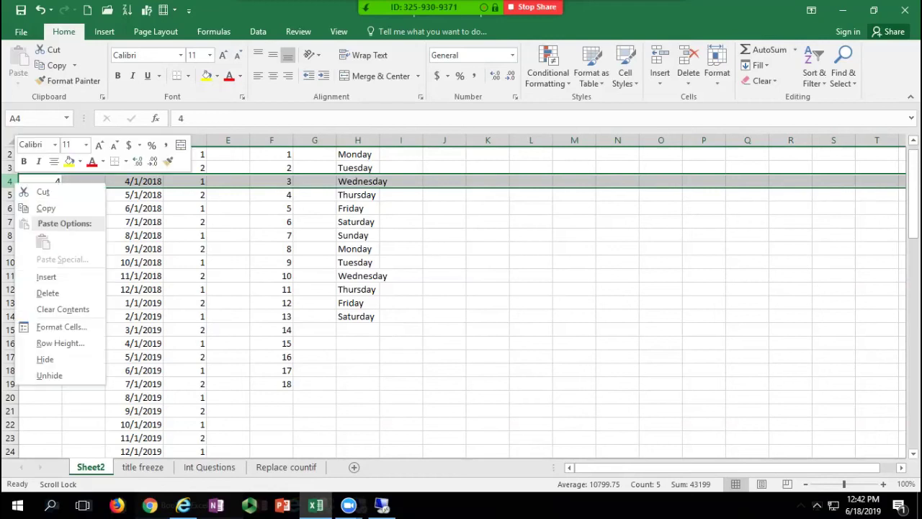
pyautogui.click(43, 293)
pyautogui.click(10, 222)
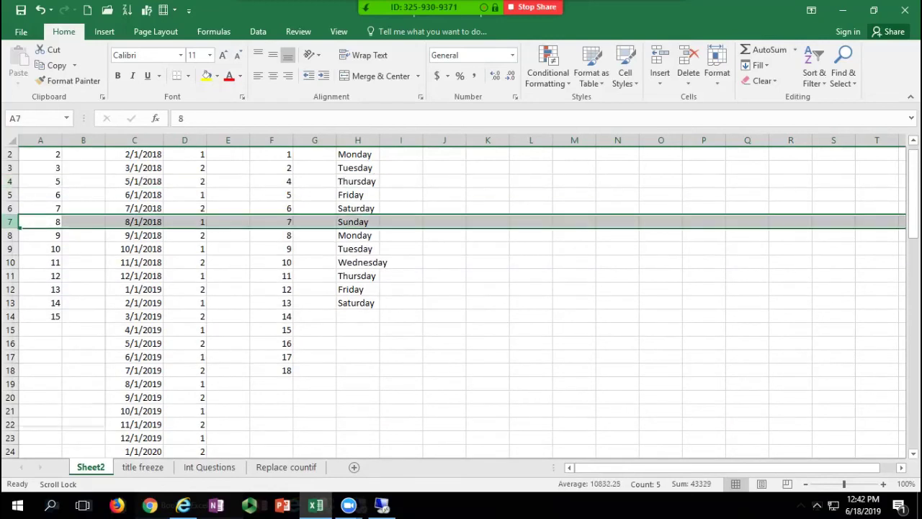
pyautogui.rightClick(10, 222)
pyautogui.click(46, 333)
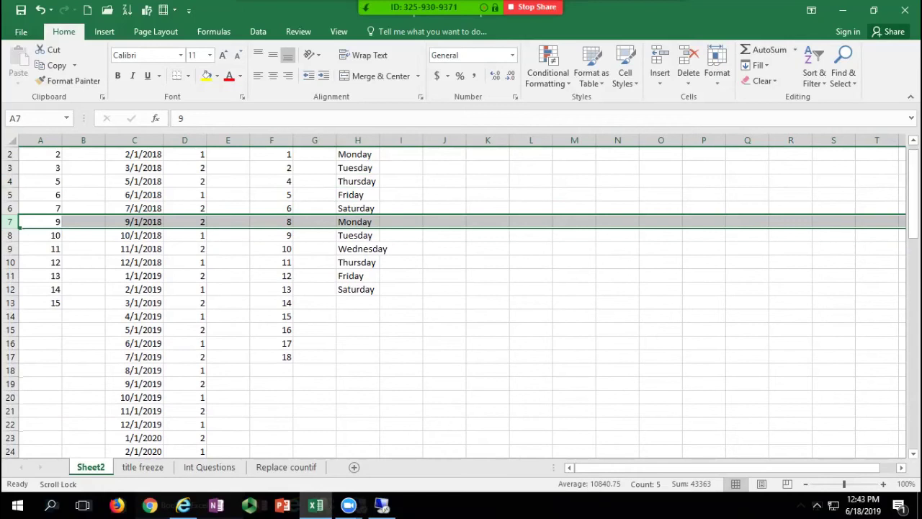
# Step: Delete the 4/1/2019, 8/1/2019–10/1/2019 and 4/1/2020–6/1/2020 rows with Ctrl+-
pyautogui.click(15, 317)
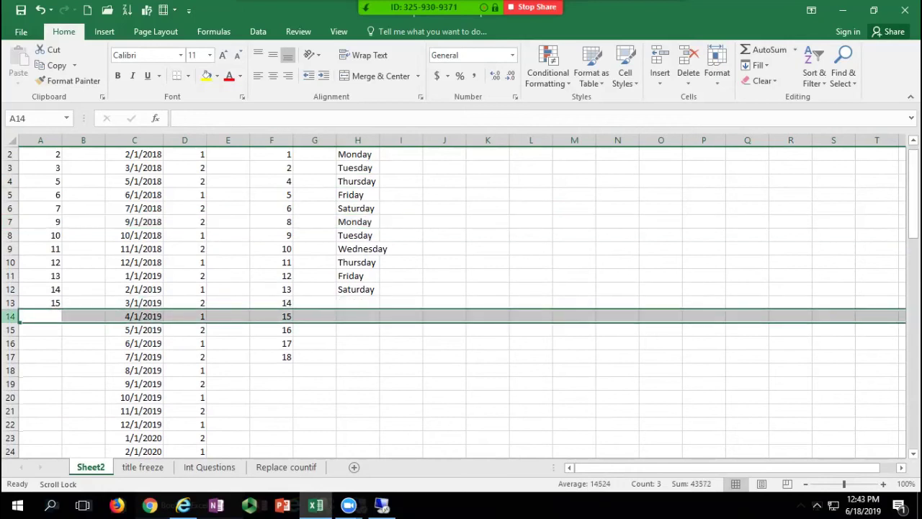
pyautogui.hotkey('ctrl', '-')
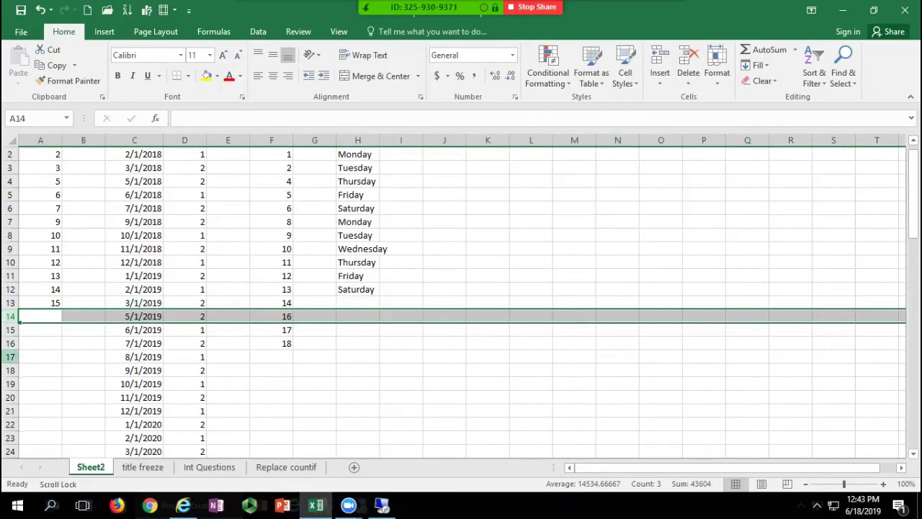
pyautogui.click(14, 357)
pyautogui.moveTo(18, 360); pyautogui.dragTo(18, 387)
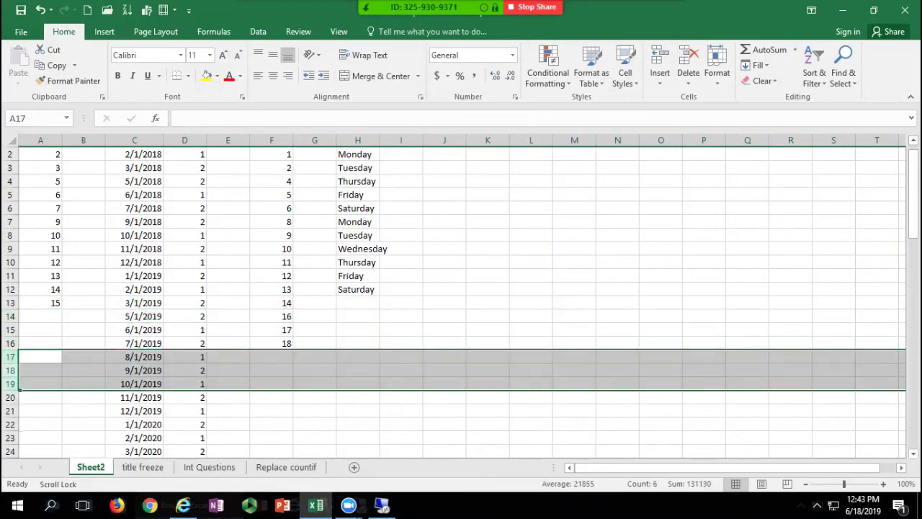
pyautogui.hotkey('ctrl', '-')
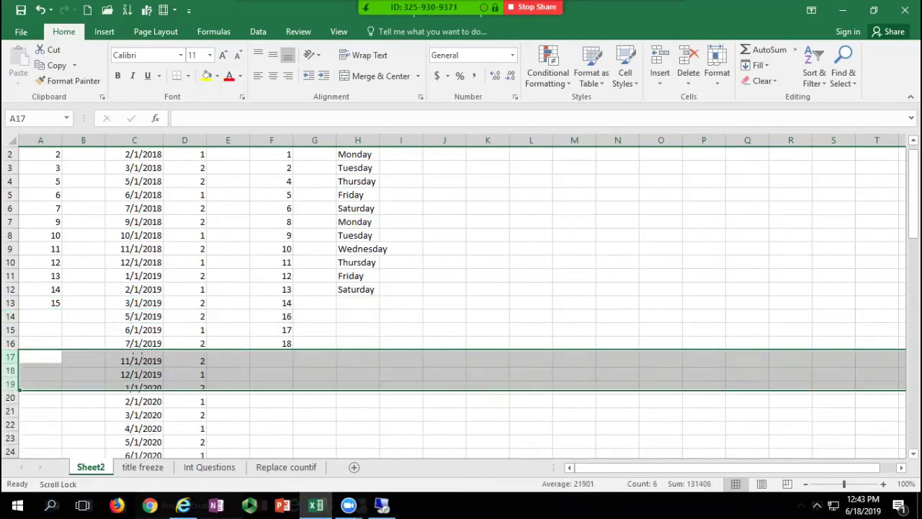
pyautogui.scroll(-3, 461, 296)
pyautogui.moveTo(15, 303); pyautogui.dragTo(16, 331)
pyautogui.hotkey('ctrl', '-')
pyautogui.click(19, 279)
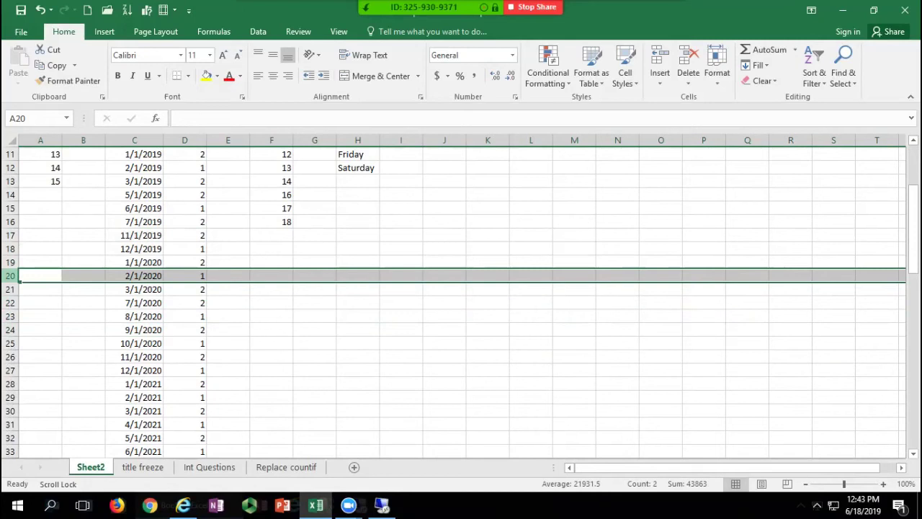
pyautogui.click(228, 209)
pyautogui.scroll(4, 228, 209)
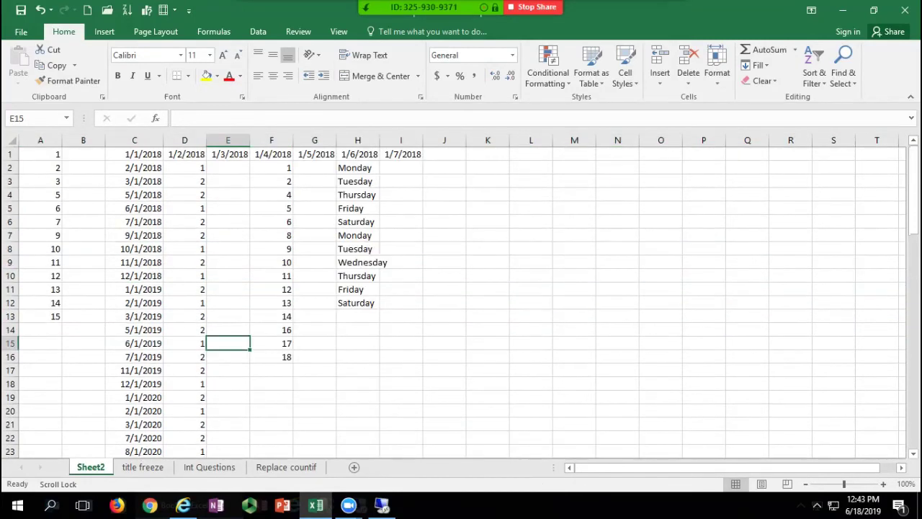
# Step: Put 'This is something' and 'Next line' on two lines in K2, then widen column K
pyautogui.click(488, 168)
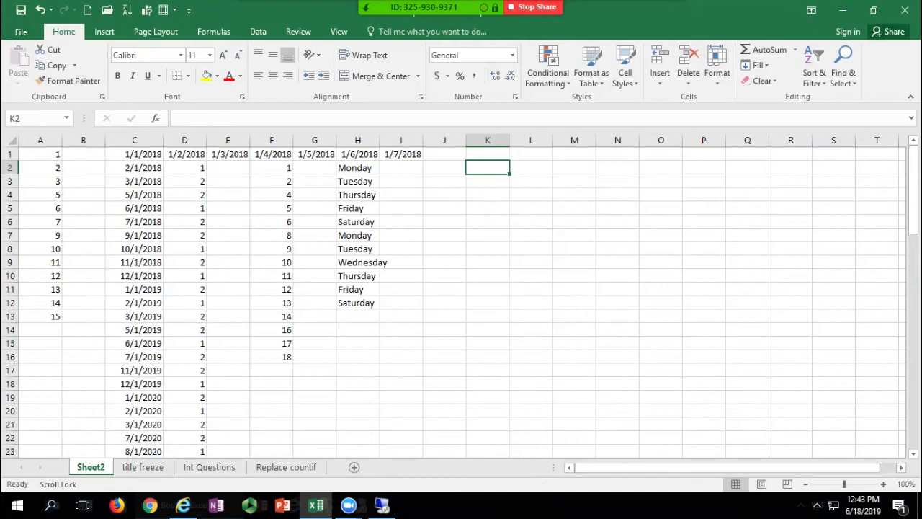
pyautogui.write('This is something')
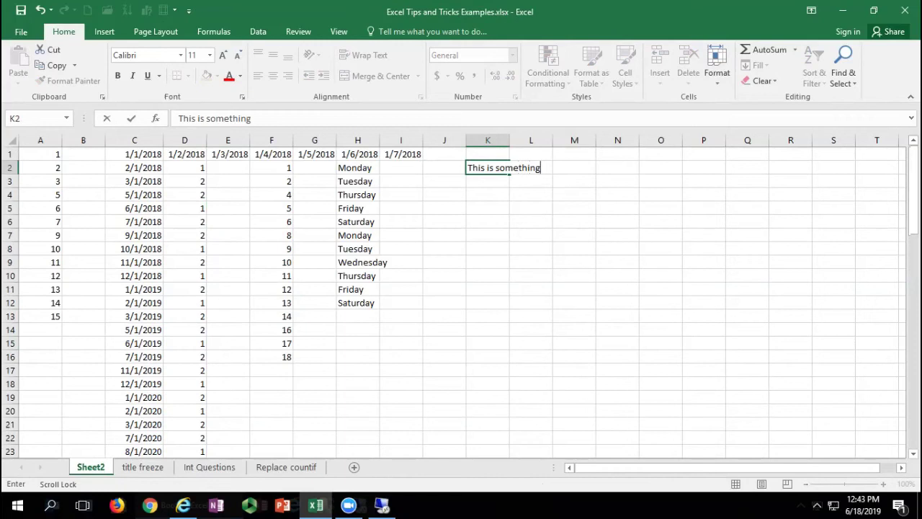
pyautogui.hotkey('alt', 'Return')
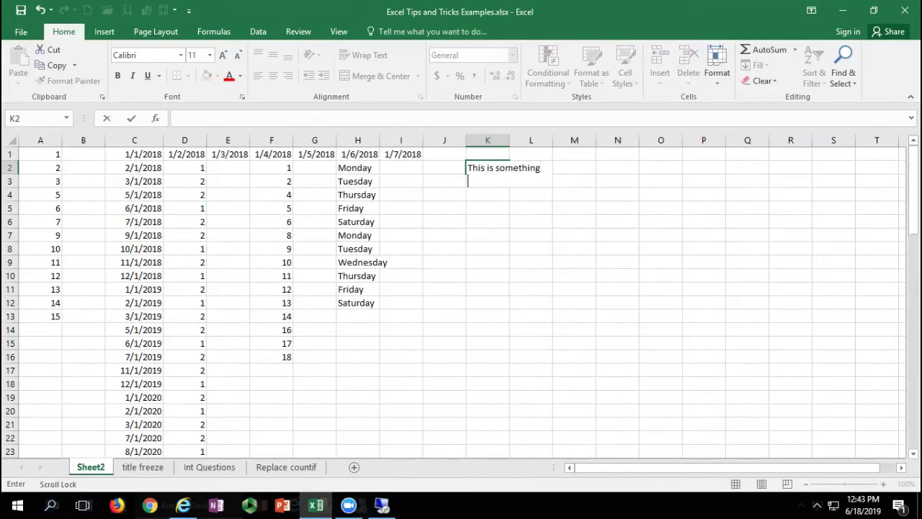
pyautogui.write('Next line')
pyautogui.press('Return')
pyautogui.moveTo(510, 140); pyautogui.dragTo(571, 140)
pyautogui.click(518, 188)
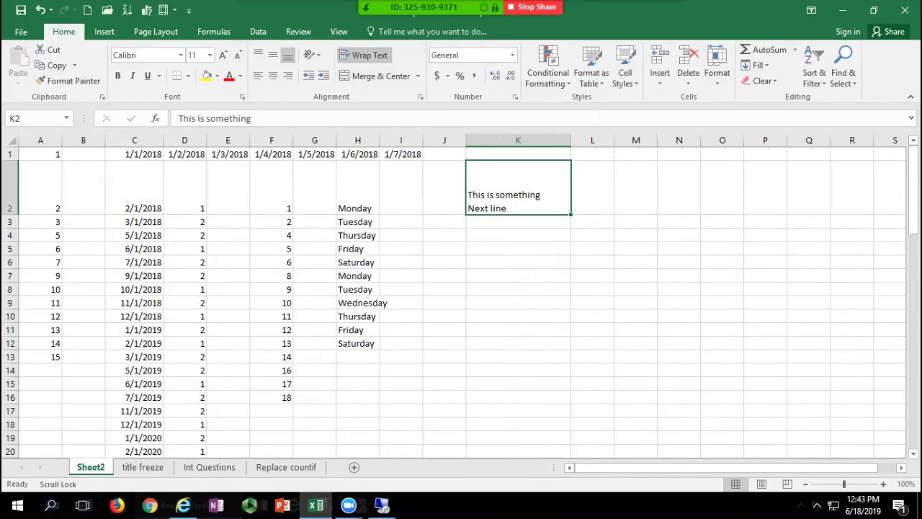
# Step: Type Saturday into the empty cell H13
pyautogui.click(315, 276)
pyautogui.scroll(-3, 315, 276)
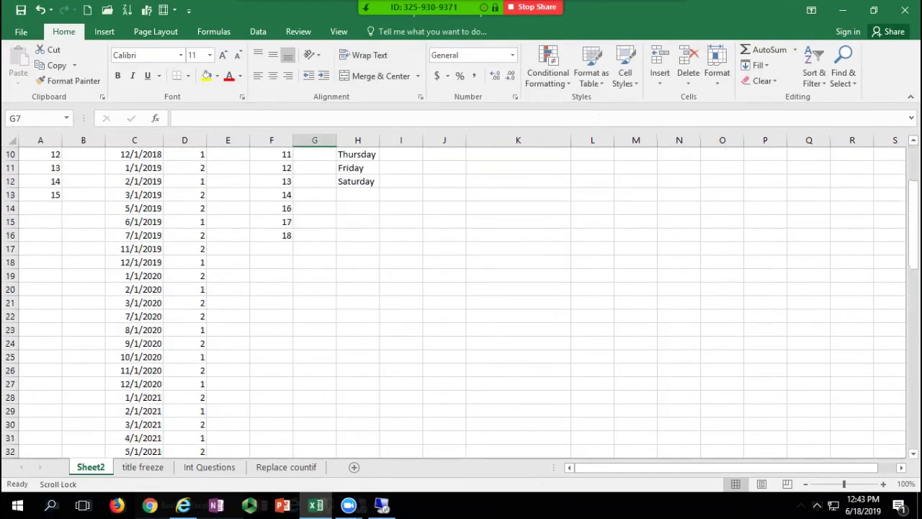
pyautogui.scroll(-4, 461, 288)
pyautogui.scroll(7, 461, 288)
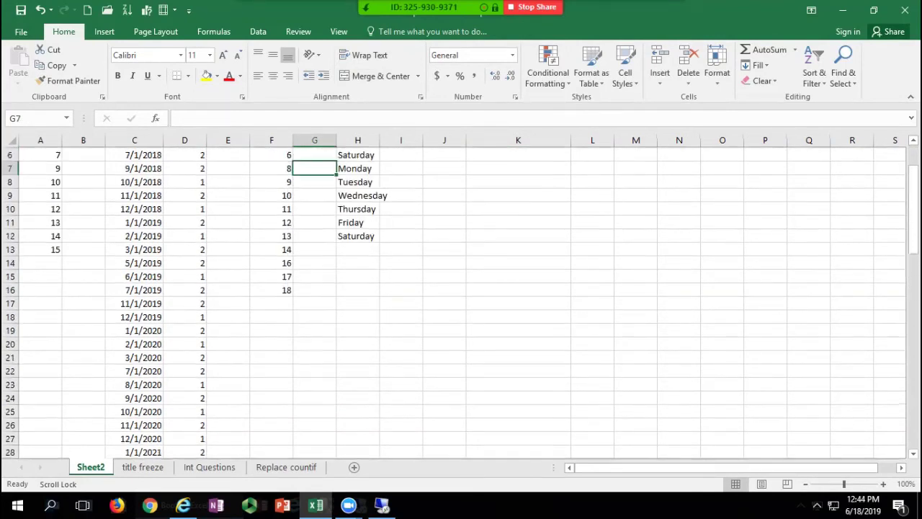
pyautogui.click(358, 357)
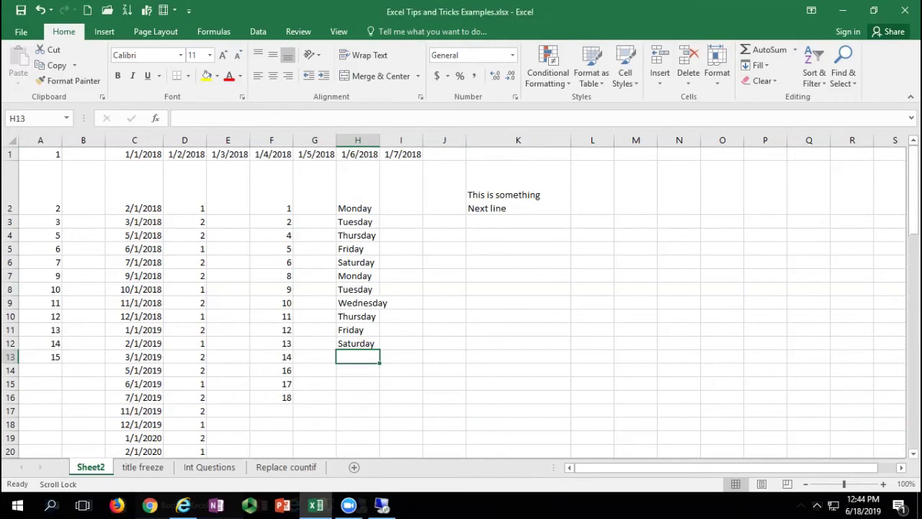
pyautogui.write('Saturday')
pyautogui.press('Return')
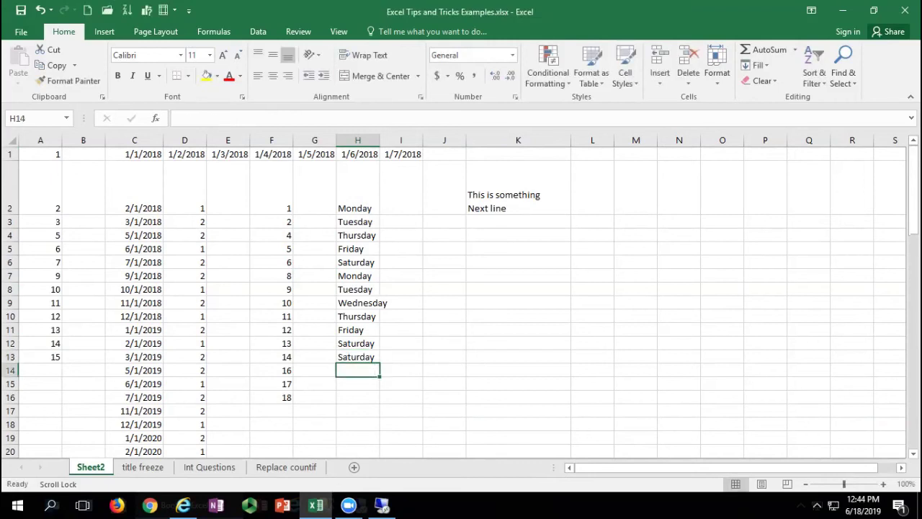
# Step: Type 18 into the empty cell F17, then move down to H15
pyautogui.click(272, 411)
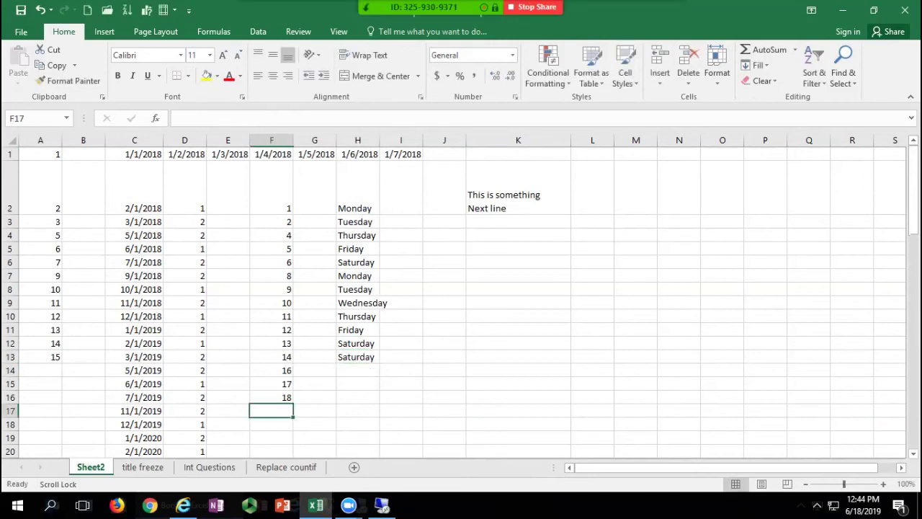
pyautogui.write('18')
pyautogui.press('Return')
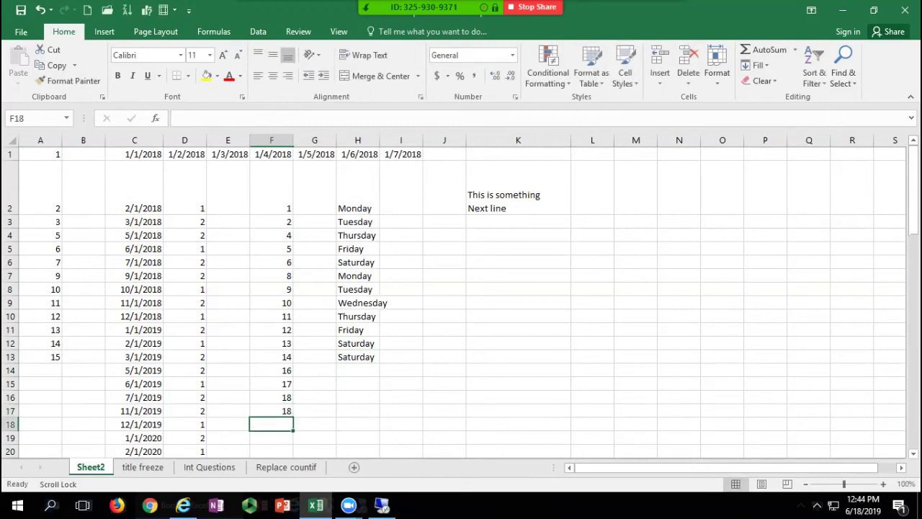
pyautogui.click(358, 371)
pyautogui.click(358, 384)
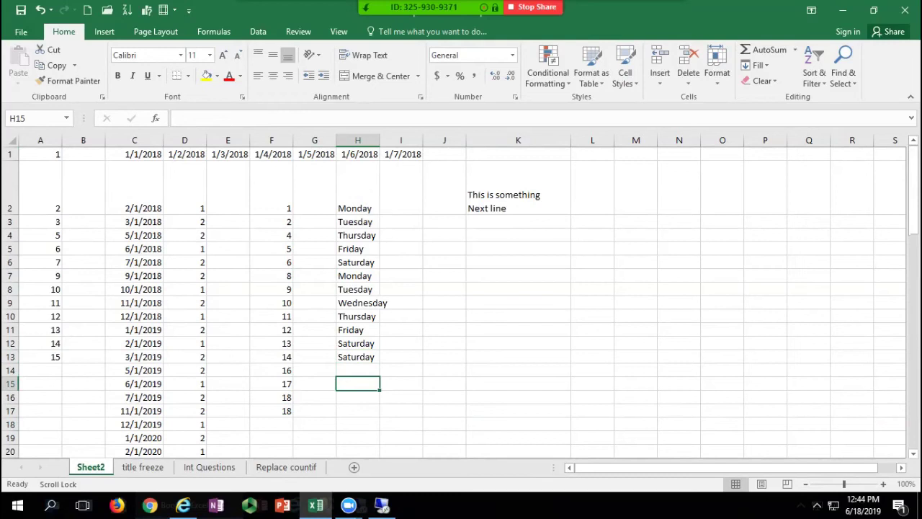
# Step: Insert today's date as a fixed value in H15 and H16 with Ctrl+;
pyautogui.press('Return')
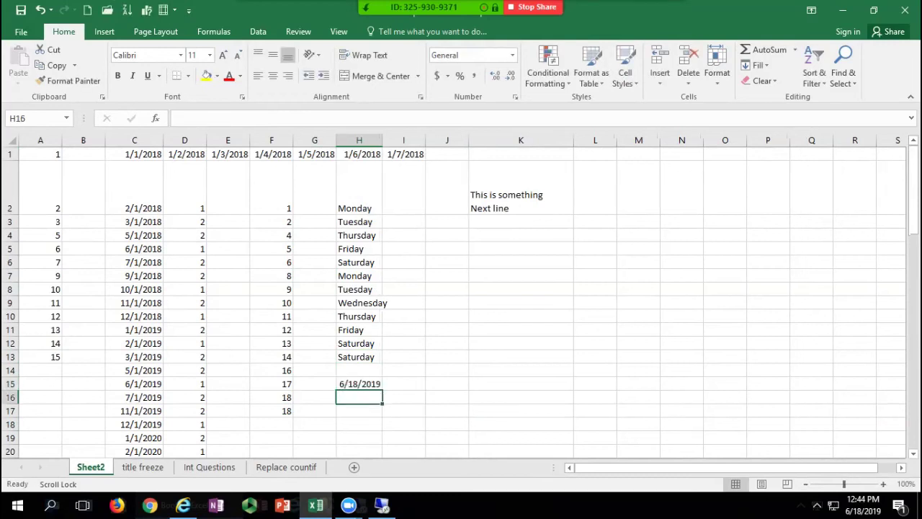
pyautogui.hotkey('ctrl', ';')
pyautogui.press('Return')
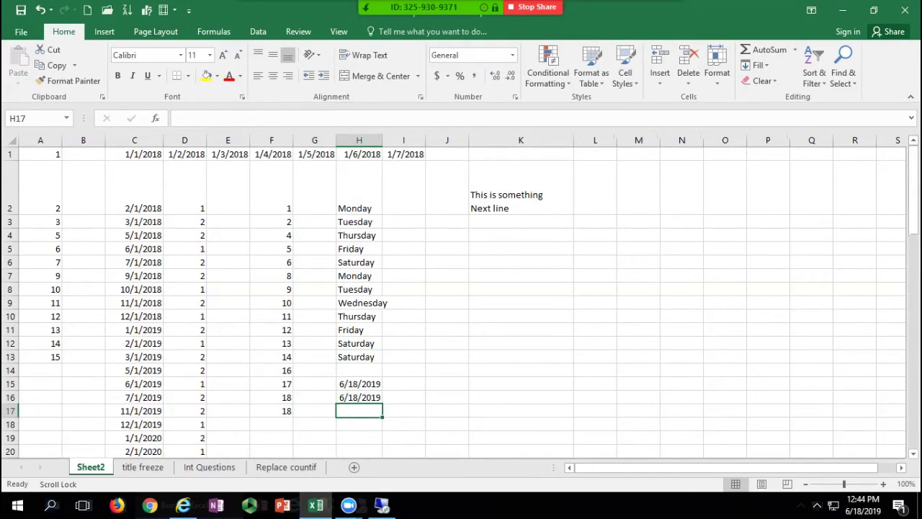
pyautogui.click(359, 397)
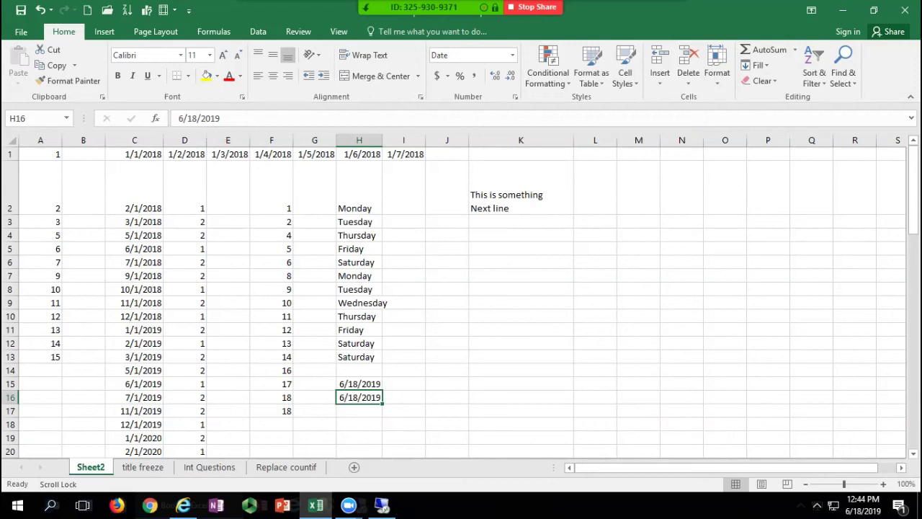
# Step: Enter =today() in H17 and compare it with H16's fixed date
pyautogui.click(359, 411)
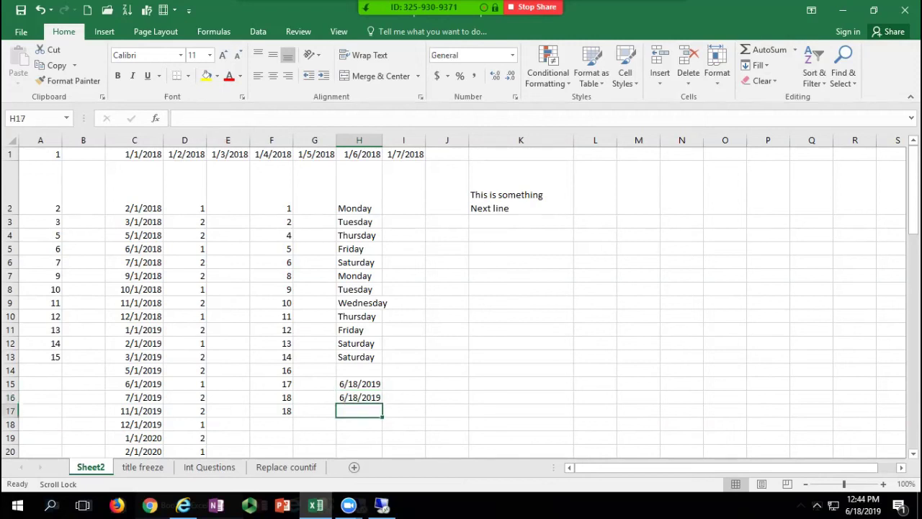
pyautogui.write('=')
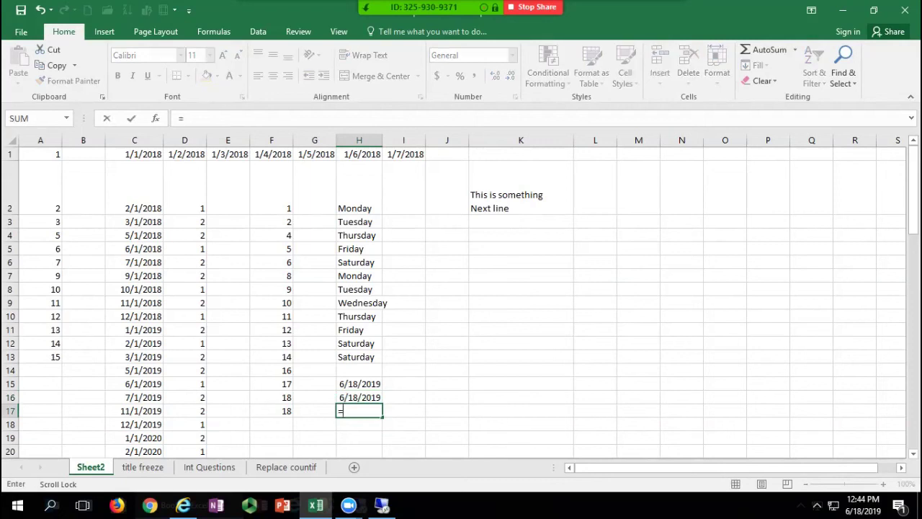
pyautogui.write('to')
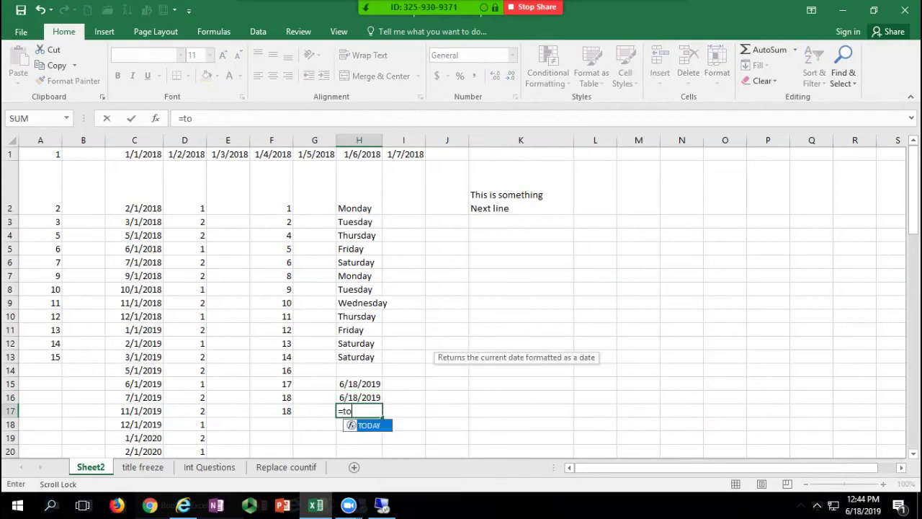
pyautogui.write('day()')
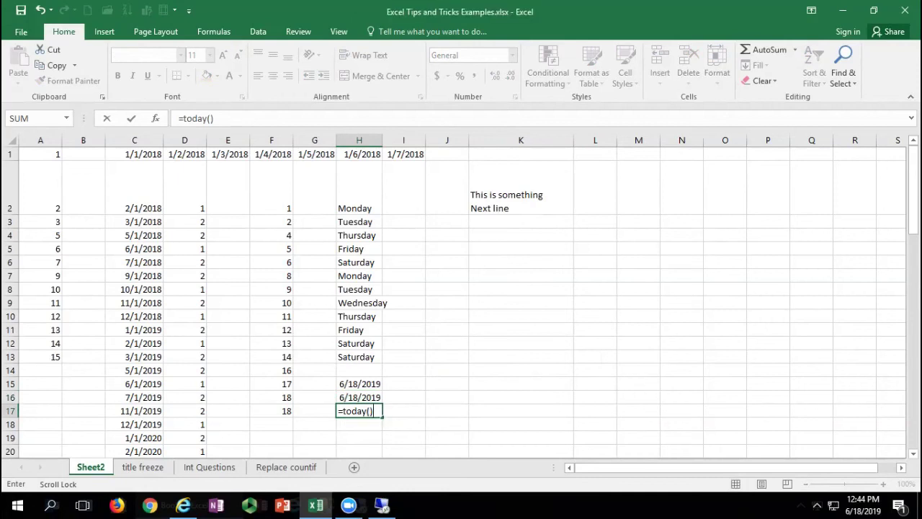
pyautogui.press('Return')
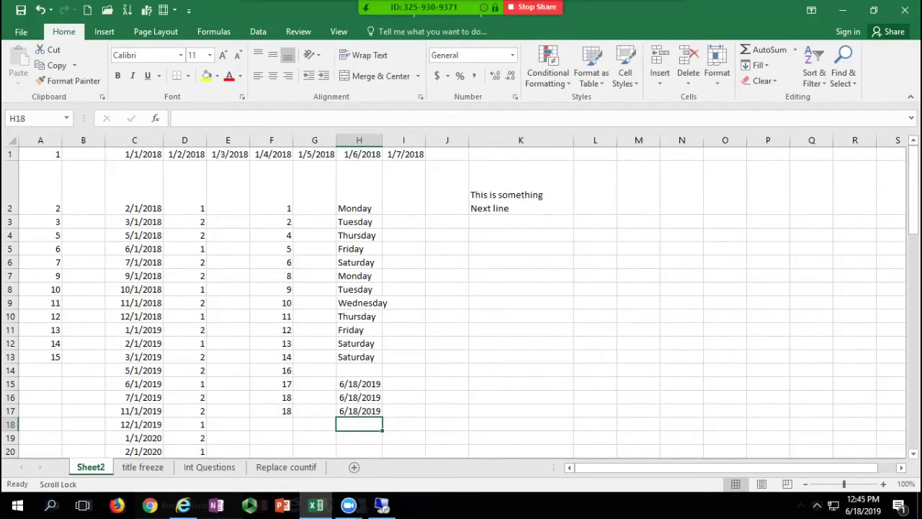
pyautogui.click(359, 398)
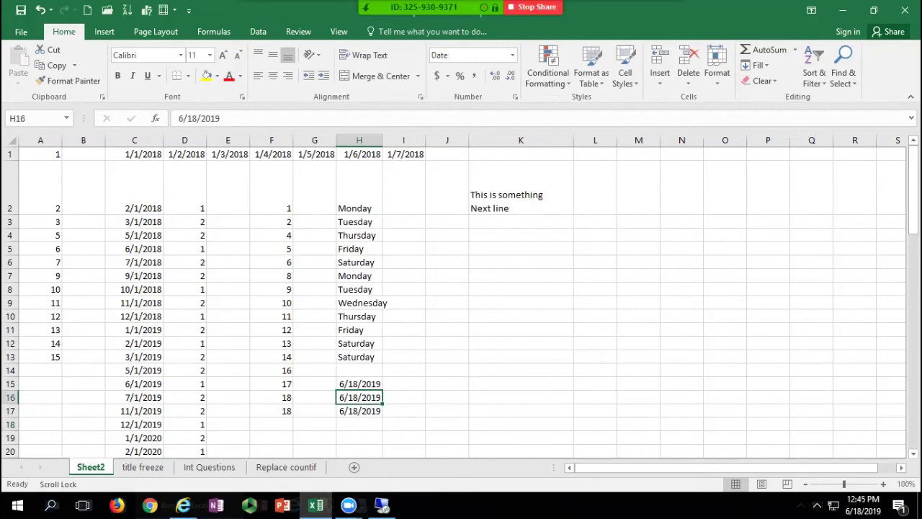
pyautogui.click(359, 411)
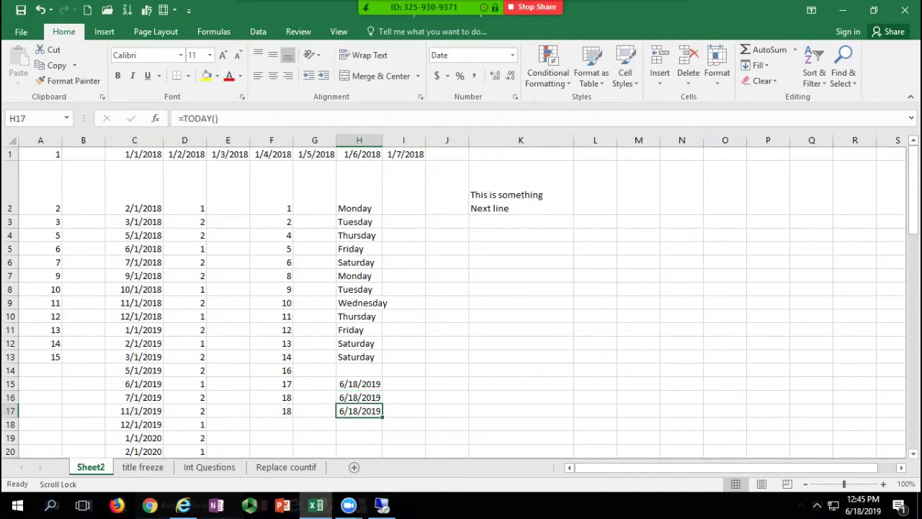
pyautogui.click(359, 398)
# Step: Jump to the sheet's last used cell, cancel the copy marquee on C70 with Esc, then return to A1
pyautogui.click(359, 411)
pyautogui.click(134, 221)
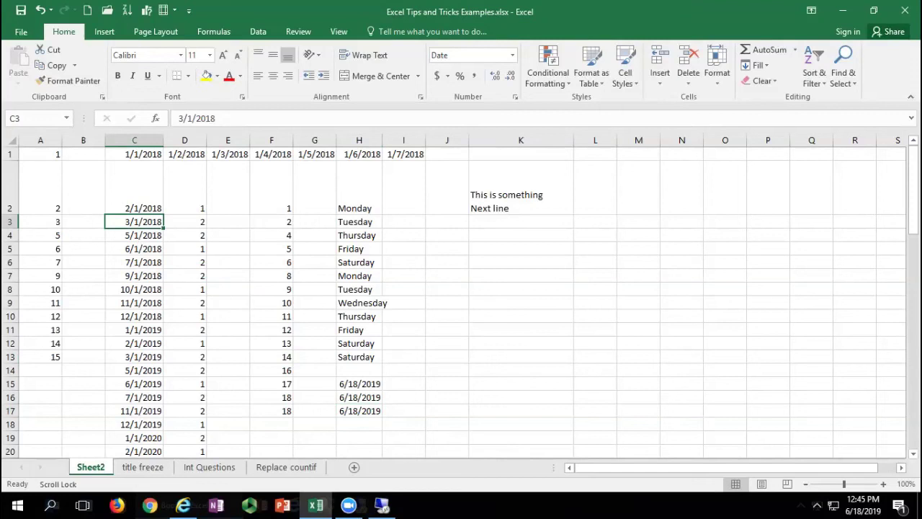
pyautogui.hotkey('ctrl', 'End')
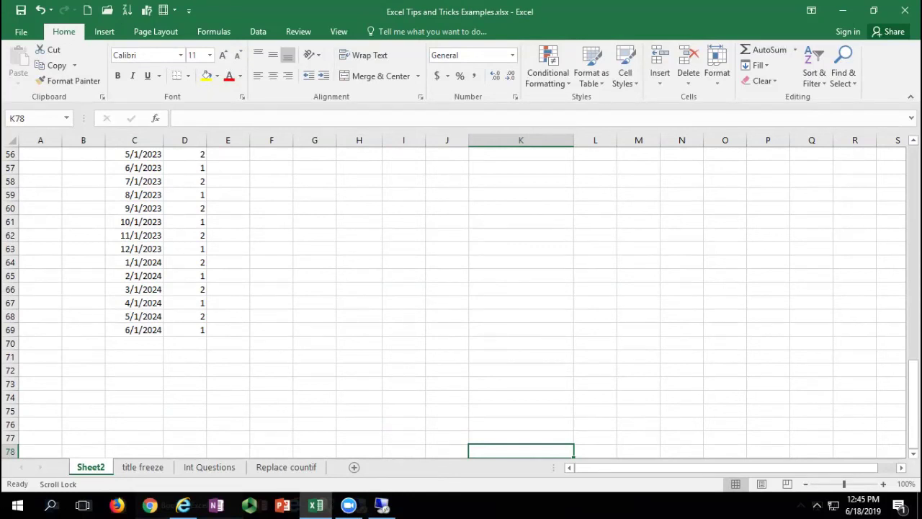
pyautogui.click(134, 343)
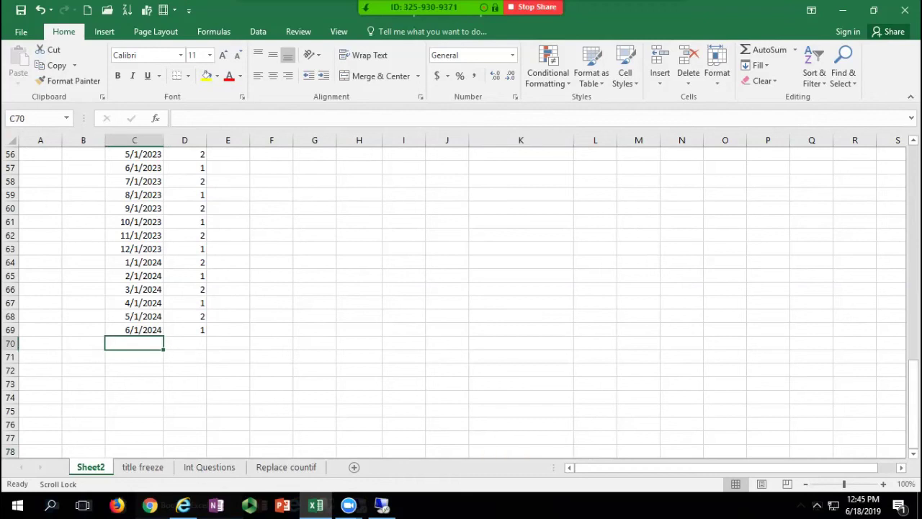
pyautogui.hotkey('ctrl', 'c')
pyautogui.press('Escape')
pyautogui.hotkey('ctrl', 'Home')
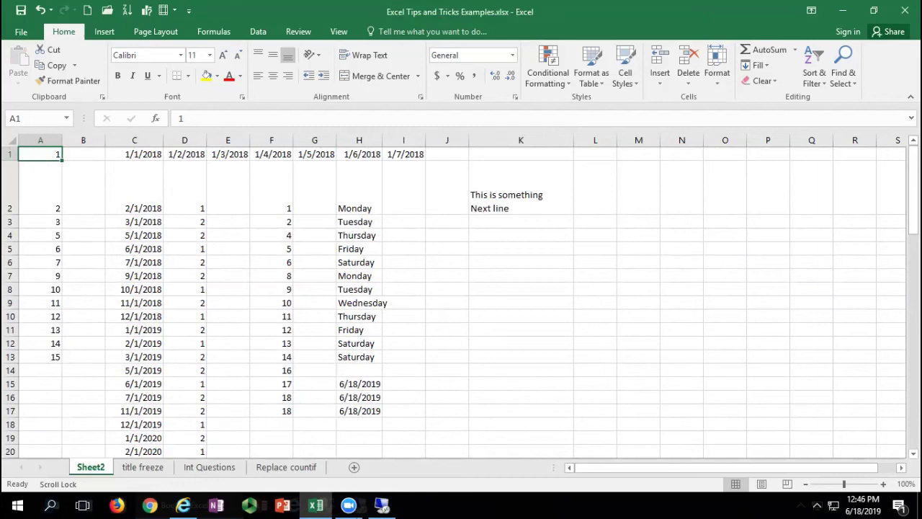
# Step: Page down from C2 through the date list to the empty rows past the data and back
pyautogui.click(134, 189)
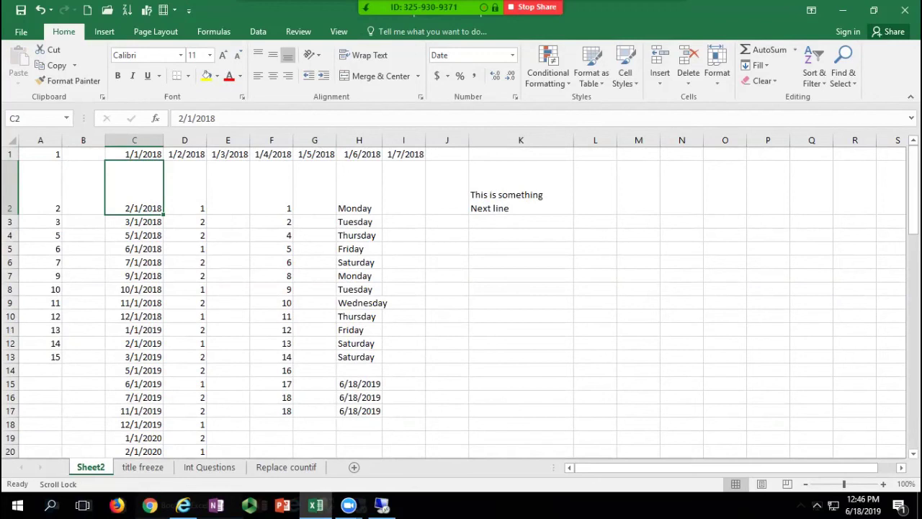
pyautogui.press('pagedown')
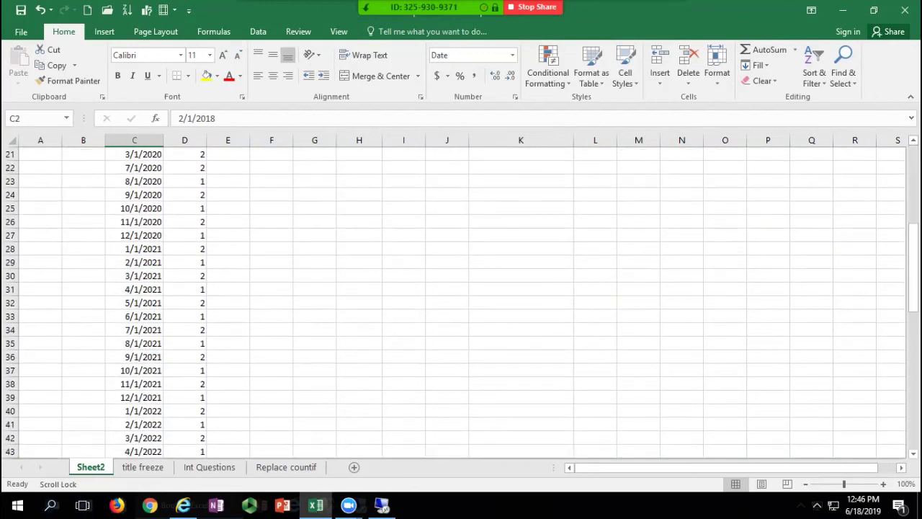
pyautogui.press('Down')
pyautogui.press('Down')
pyautogui.press('Down')
pyautogui.press('Down')
pyautogui.press('Down')
pyautogui.press('Down')
pyautogui.press('Down')
pyautogui.press('Down')
pyautogui.press('Down')
pyautogui.press('Down')
pyautogui.press('Down')
pyautogui.press('Down')
pyautogui.press('Down')
pyautogui.press('Down')
pyautogui.press('Down')
pyautogui.press('Down')
pyautogui.press('Down')
pyautogui.press('Down')
pyautogui.press('Down')
pyautogui.press('Down')
pyautogui.click(134, 316)
pyautogui.press('pagedown')
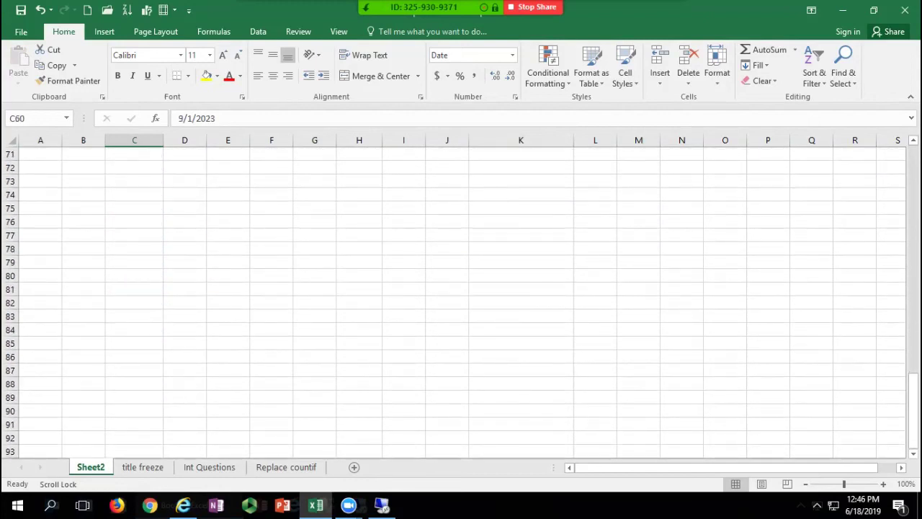
pyautogui.click(134, 317)
pyautogui.press('pageup')
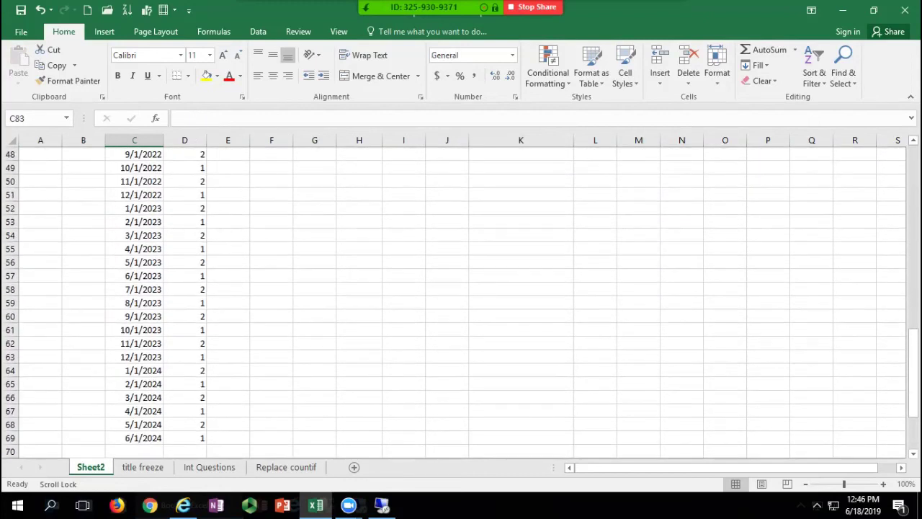
pyautogui.scroll(16, 462, 303)
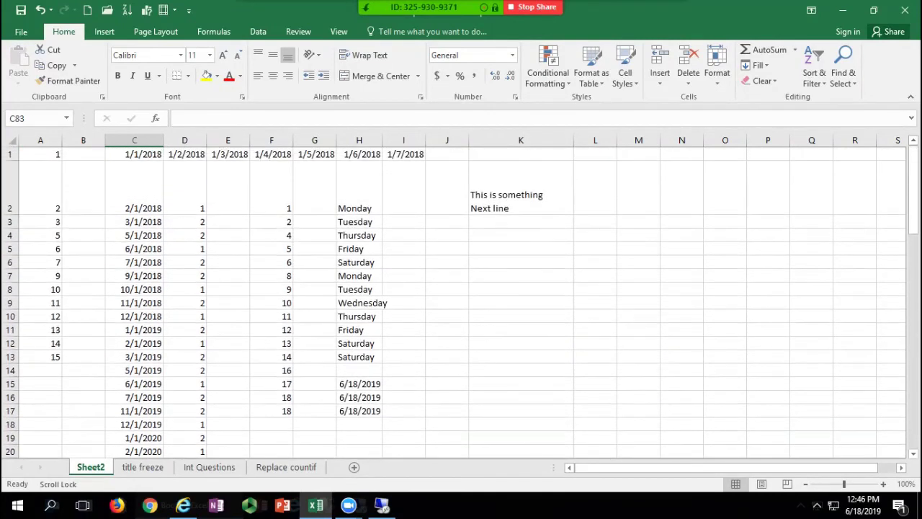
# Step: From C1, page and arrow down through the dates, ending on the empty cell C70
pyautogui.click(134, 188)
pyautogui.click(134, 155)
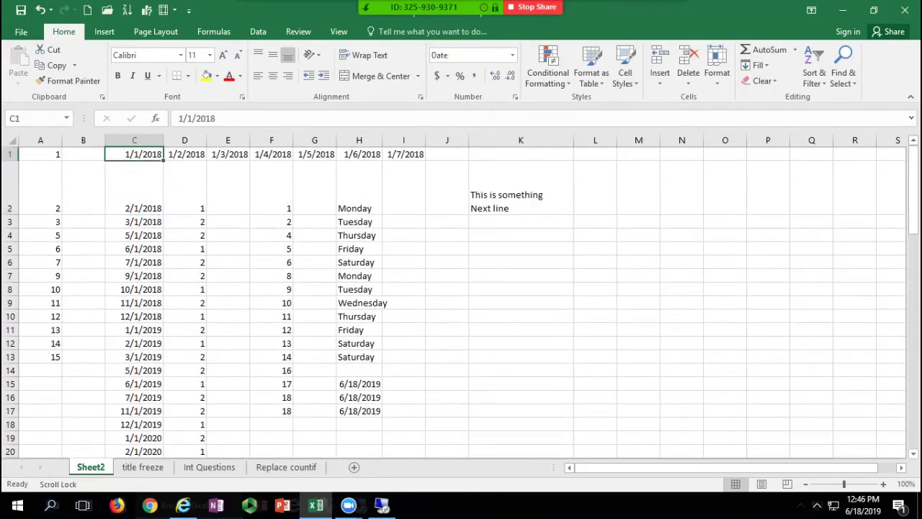
pyautogui.press('pagedown')
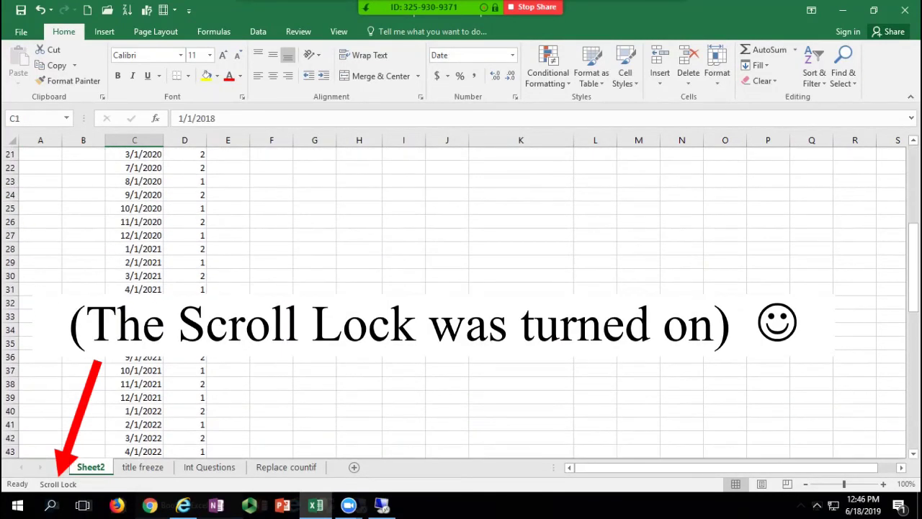
pyautogui.press('Down')
pyautogui.press('Down')
pyautogui.press('Down')
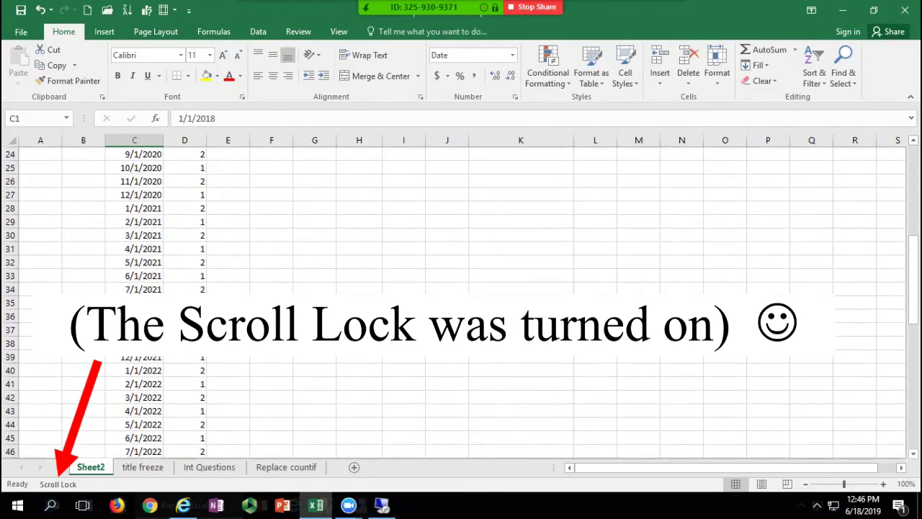
pyautogui.press('Down')
pyautogui.press('Down')
pyautogui.press('Down')
pyautogui.press('Down')
pyautogui.press('Down')
pyautogui.press('Down')
pyautogui.press('Down')
pyautogui.press('Down')
pyautogui.press('Down')
pyautogui.press('Down')
pyautogui.press('Down')
pyautogui.press('Down')
pyautogui.press('Down')
pyautogui.press('Down')
pyautogui.press('Down')
pyautogui.press('Down')
pyautogui.press('Down')
pyautogui.press('Down')
pyautogui.press('Down')
pyautogui.press('Down')
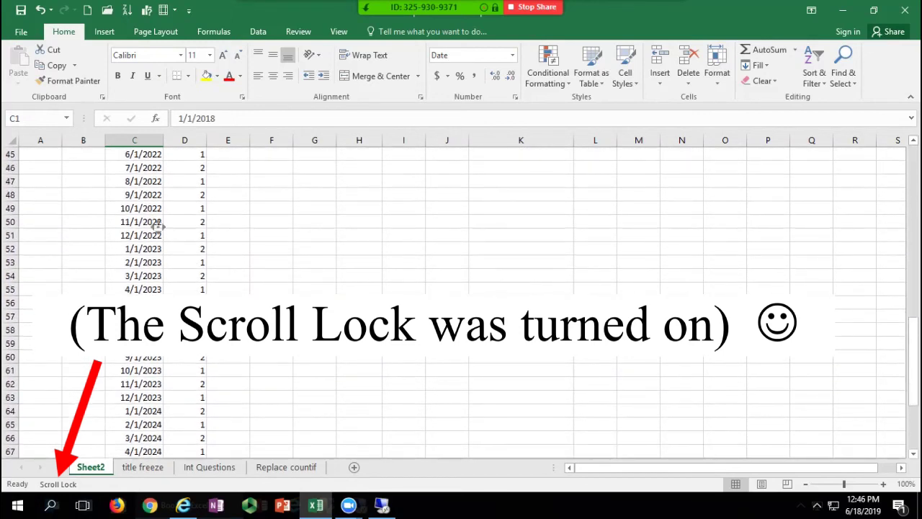
pyautogui.click(134, 222)
pyautogui.press('pageup')
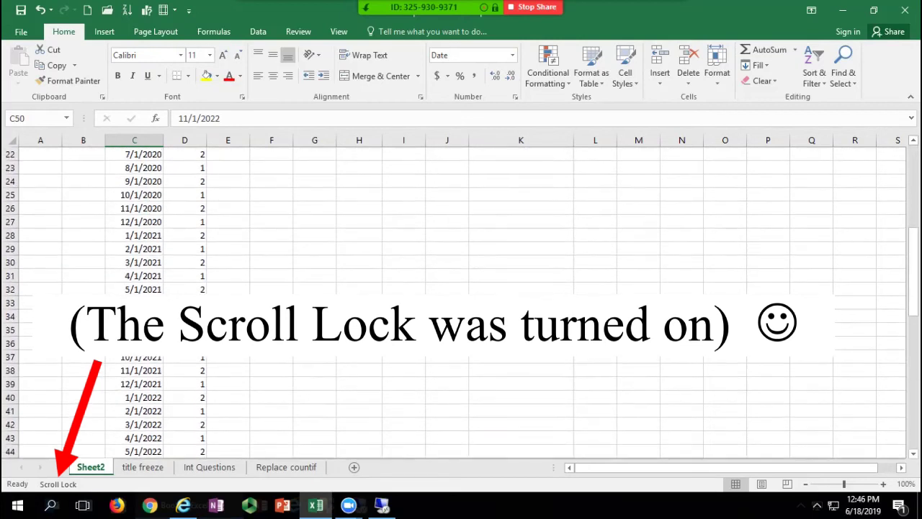
pyautogui.press('pagedown')
pyautogui.press('pagedown')
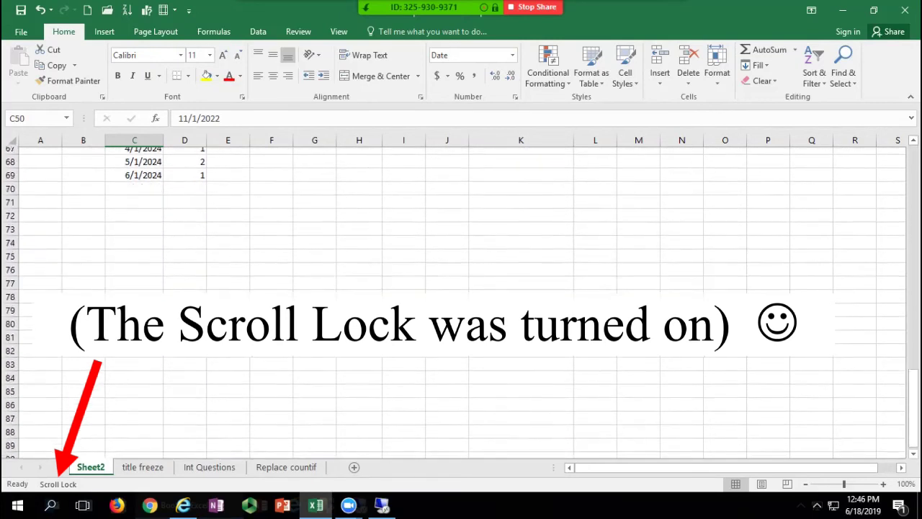
pyautogui.click(134, 182)
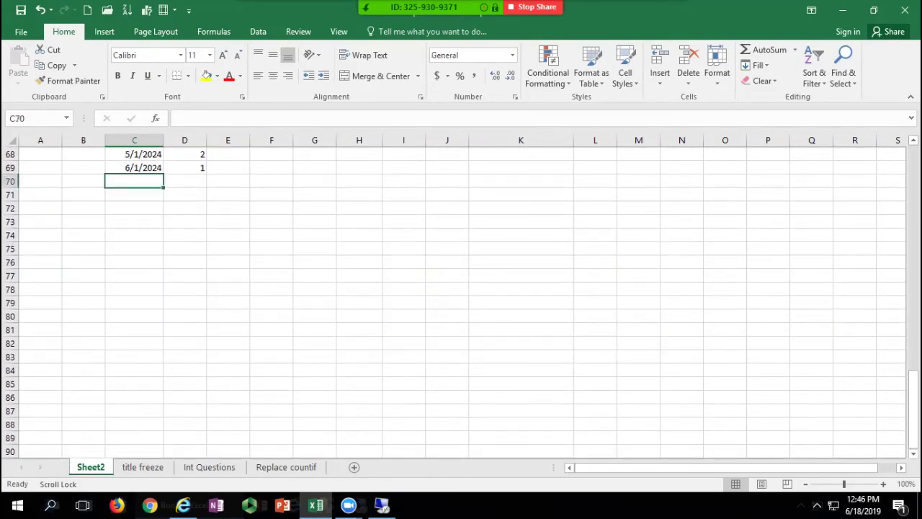
# Step: Page up to rows 45–67, select C47:C48, then click E48
pyautogui.press('pageup')
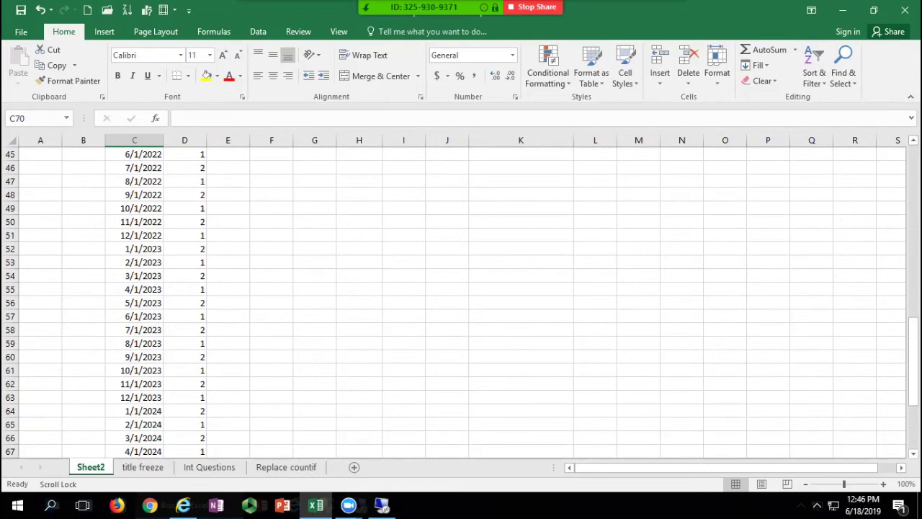
pyautogui.moveTo(135, 182); pyautogui.dragTo(135, 196)
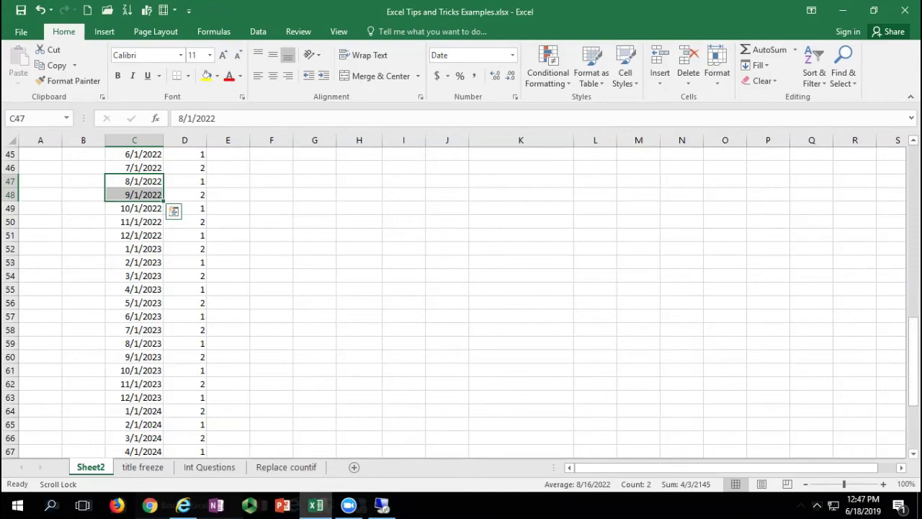
pyautogui.click(227, 195)
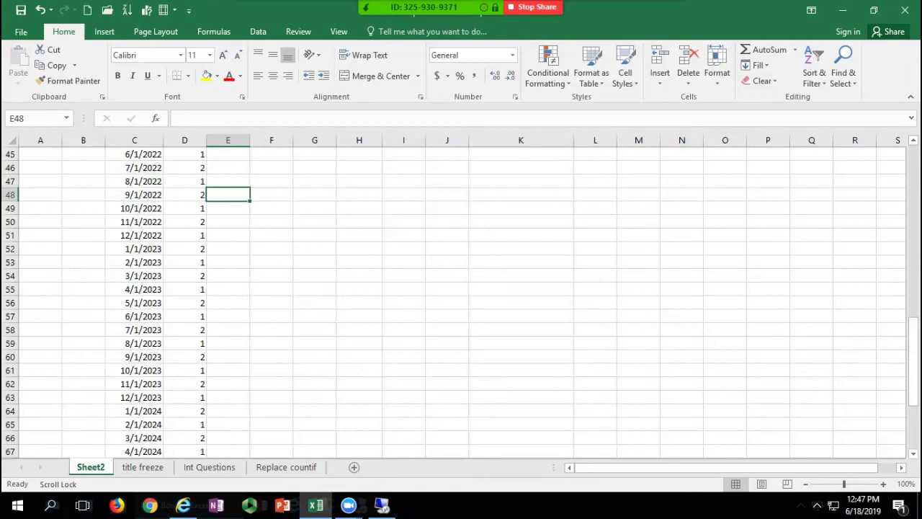
# Step: Copy A46, jump to the top with Ctrl+Home, and select every cell with Select All
pyautogui.click(41, 167)
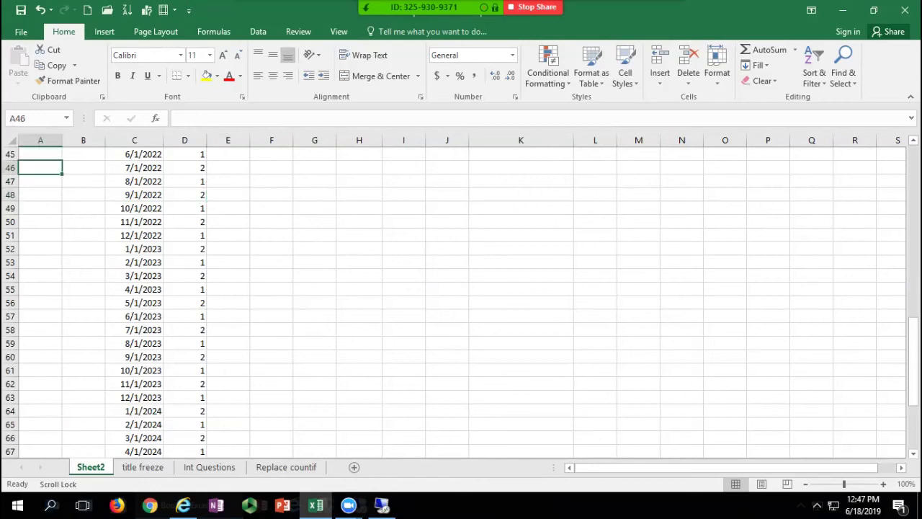
pyautogui.hotkey('ctrl', 'c')
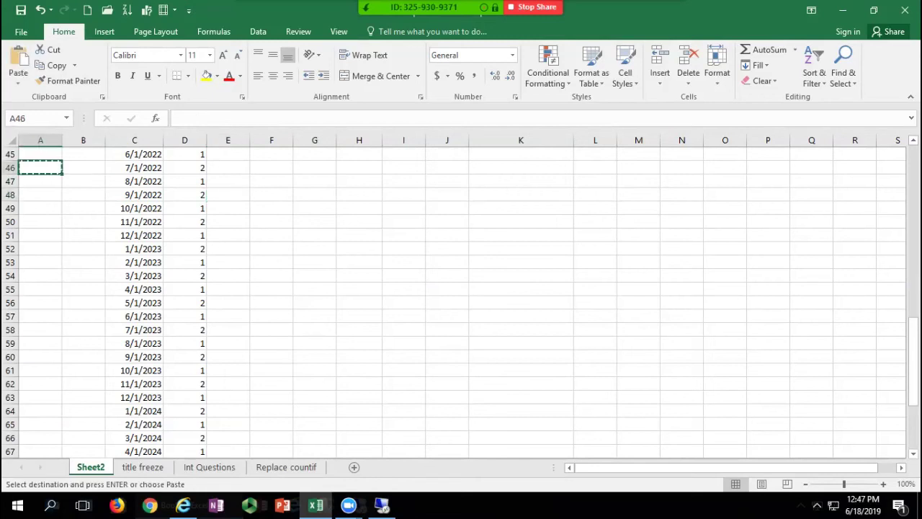
pyautogui.hotkey('ctrl', 'Home')
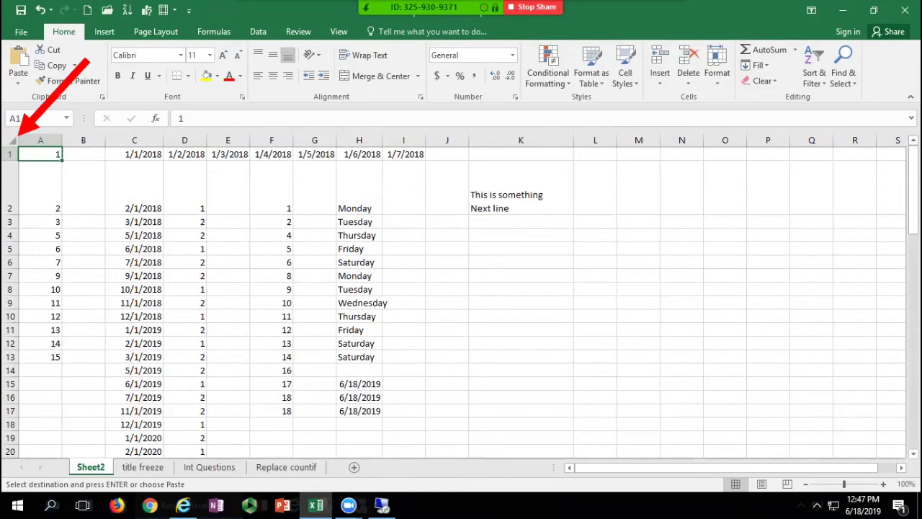
pyautogui.click(13, 138)
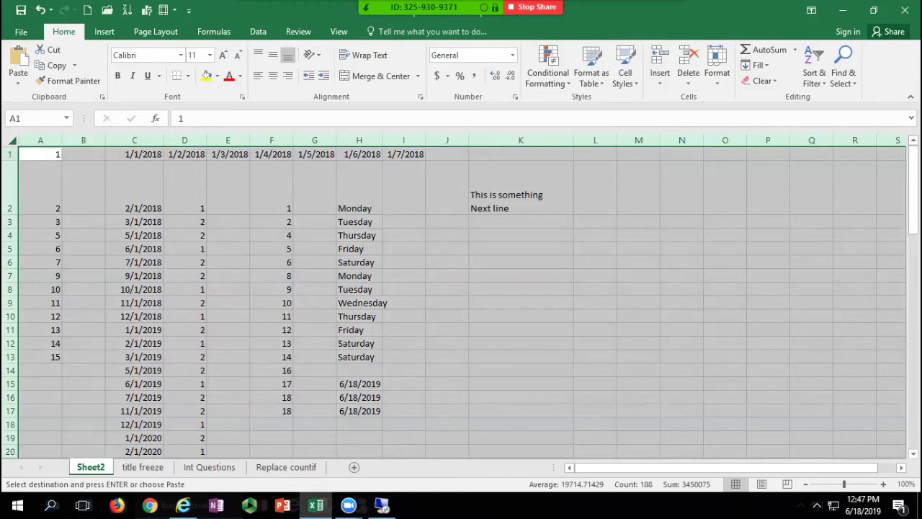
# Step: From C5, press Ctrl+A to select the data block, then again for the whole sheet
pyautogui.click(134, 249)
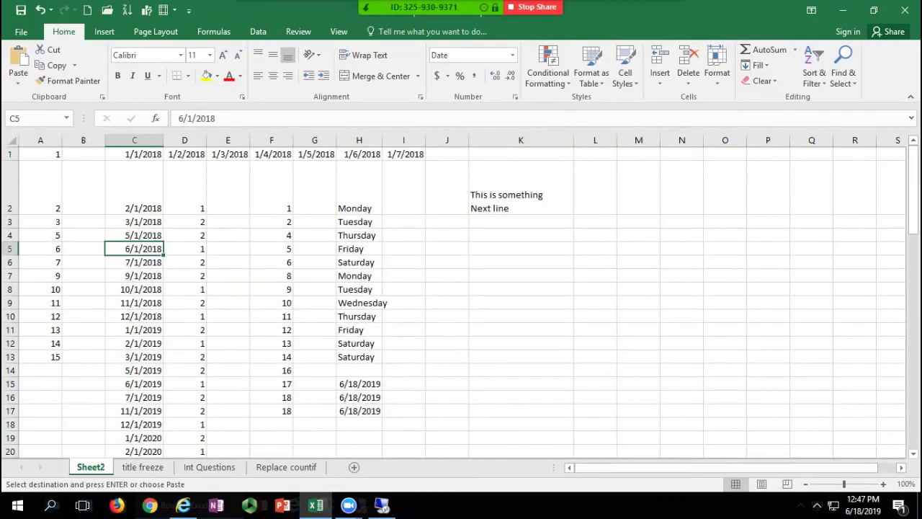
pyautogui.hotkey('ctrl', 'a')
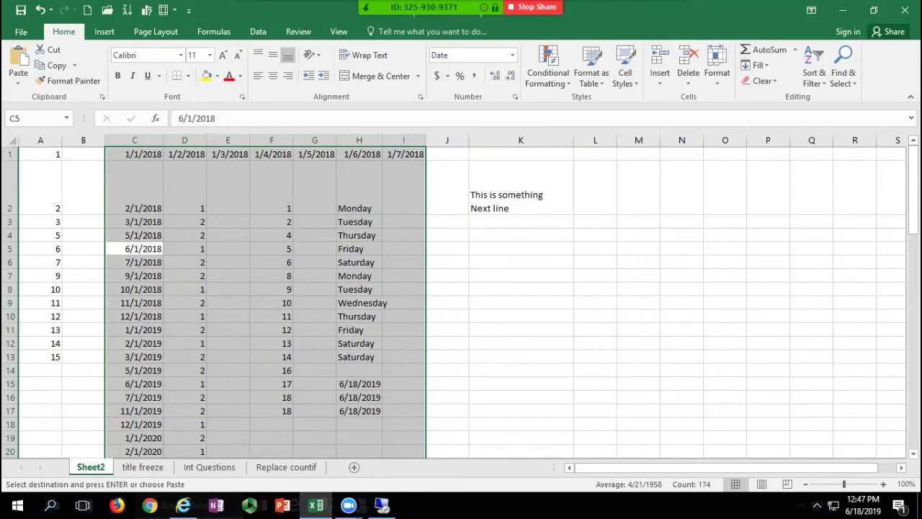
pyautogui.hotkey('ctrl', 'a')
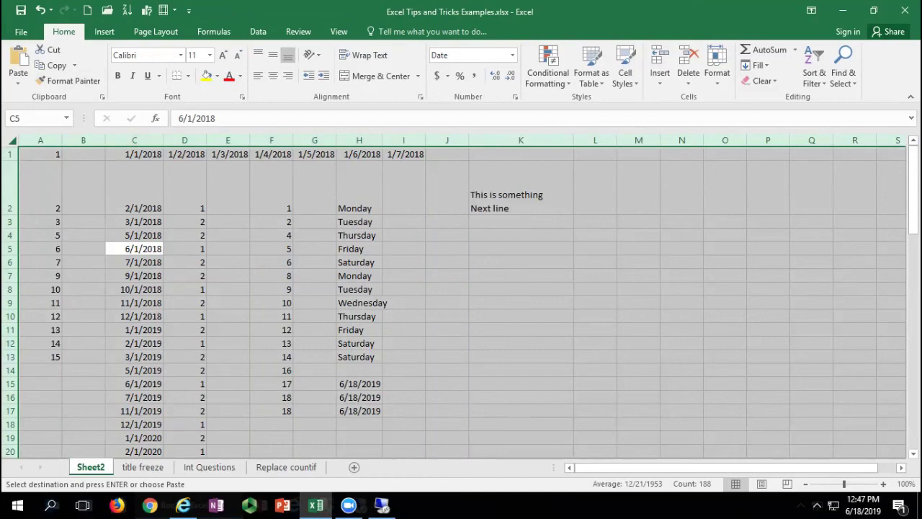
pyautogui.click(228, 222)
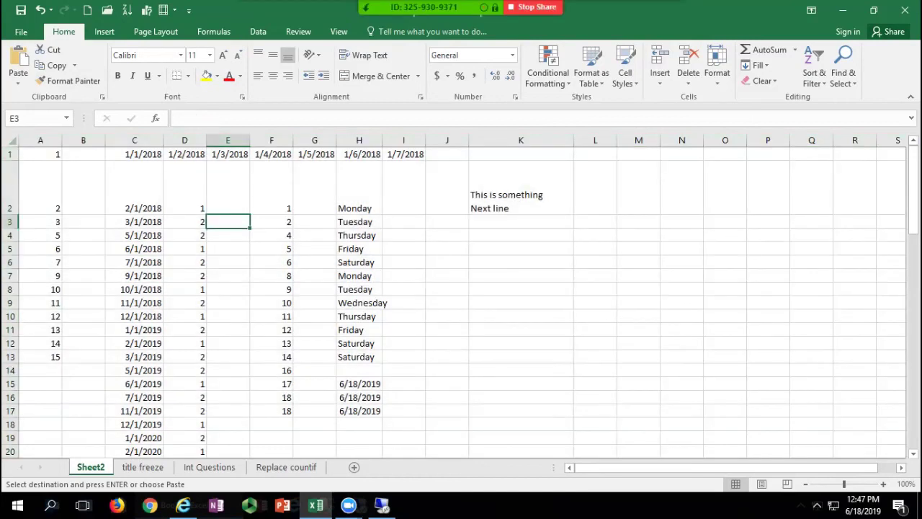
pyautogui.click(271, 248)
pyautogui.click(360, 398)
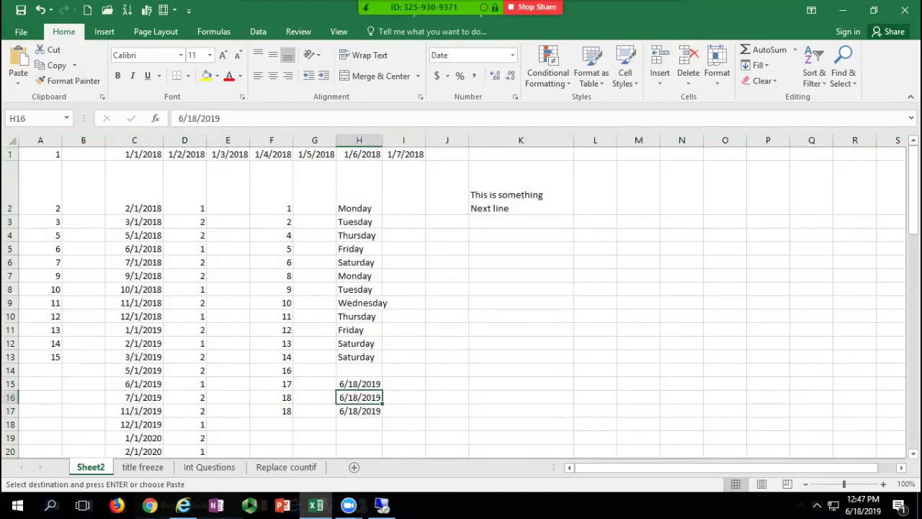
pyautogui.click(271, 236)
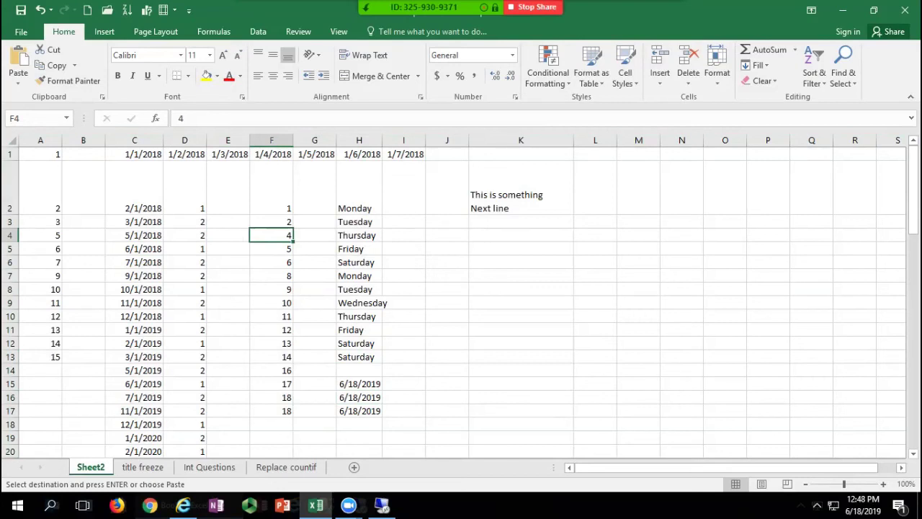
pyautogui.keyDown('ctrl'); pyautogui.click(359, 384); pyautogui.keyUp('ctrl')
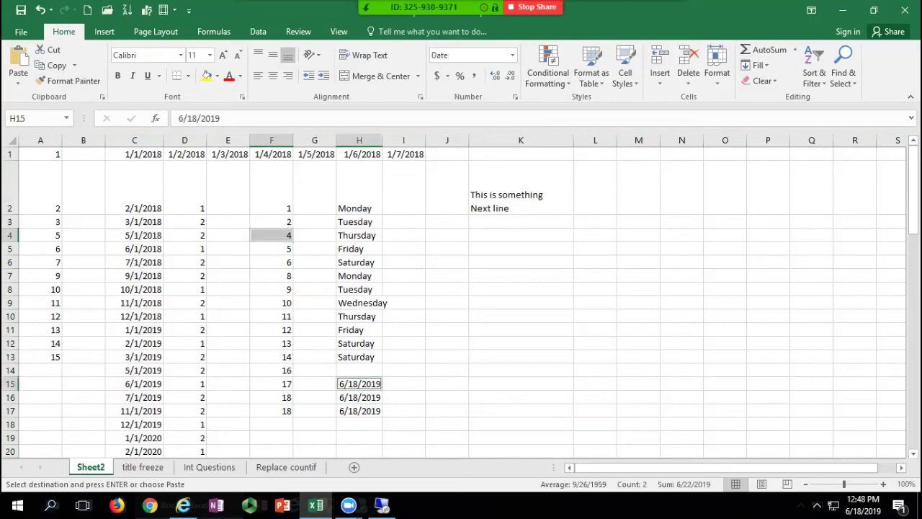
pyautogui.keyDown('ctrl'); pyautogui.click(272, 316); pyautogui.keyUp('ctrl')
pyautogui.keyDown('ctrl'); pyautogui.click(135, 303); pyautogui.keyUp('ctrl')
pyautogui.keyDown('ctrl'); pyautogui.click(134, 221); pyautogui.keyUp('ctrl')
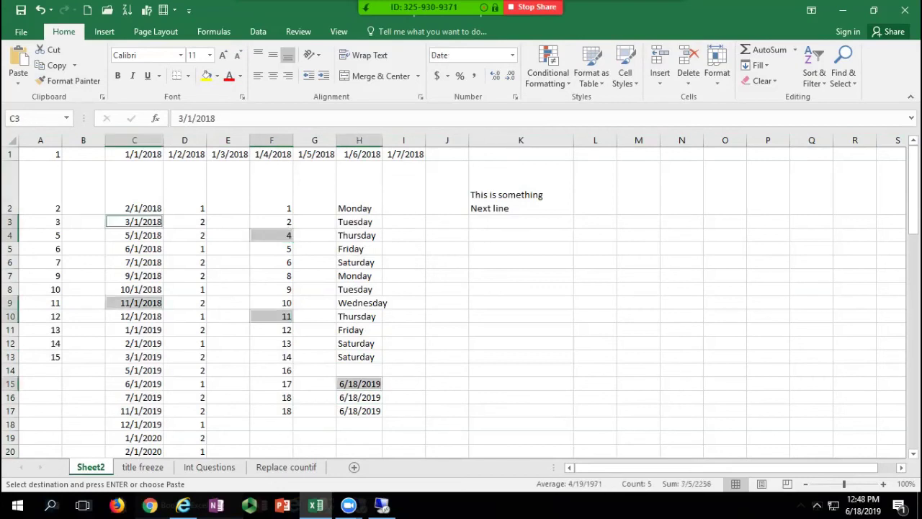
pyautogui.keyDown('ctrl'); pyautogui.click(359, 248); pyautogui.keyUp('ctrl')
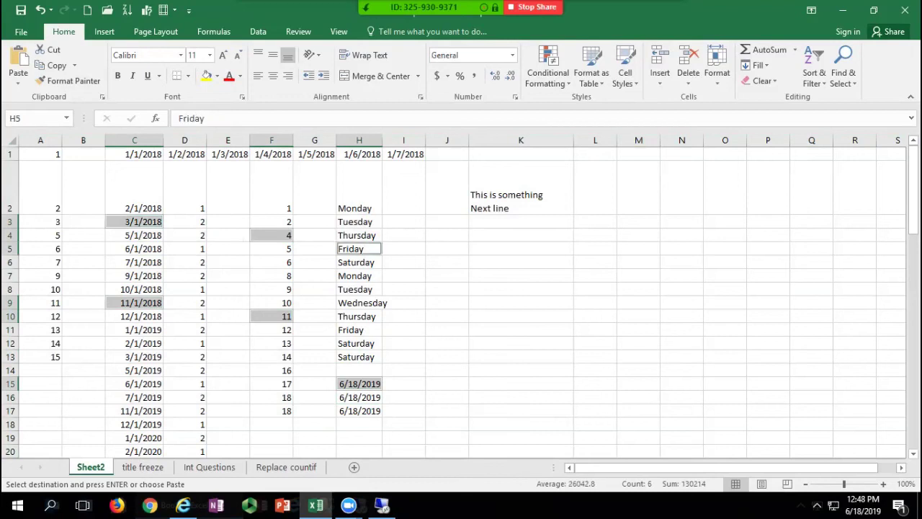
pyautogui.keyDown('ctrl'); pyautogui.click(134, 222); pyautogui.keyUp('ctrl')
pyautogui.keyDown('ctrl'); pyautogui.click(134, 262); pyautogui.keyUp('ctrl')
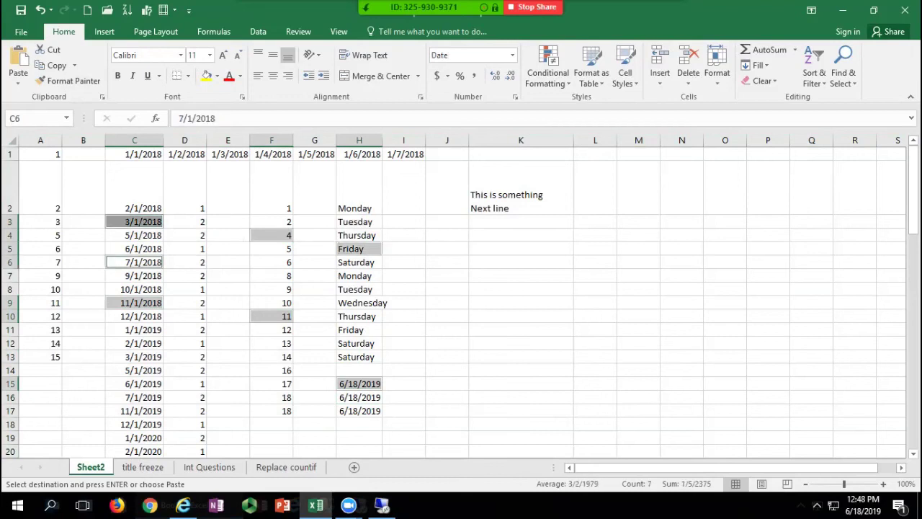
pyautogui.keyDown('ctrl'); pyautogui.click(359, 303); pyautogui.keyUp('ctrl')
pyautogui.keyDown('ctrl'); pyautogui.click(359, 248); pyautogui.keyUp('ctrl')
pyautogui.keyDown('ctrl'); pyautogui.click(359, 248); pyautogui.keyUp('ctrl')
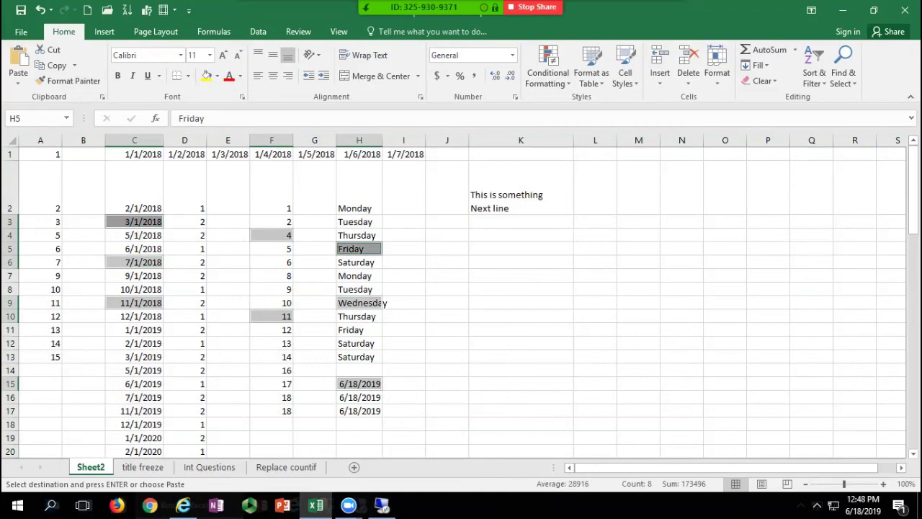
pyautogui.click(359, 316)
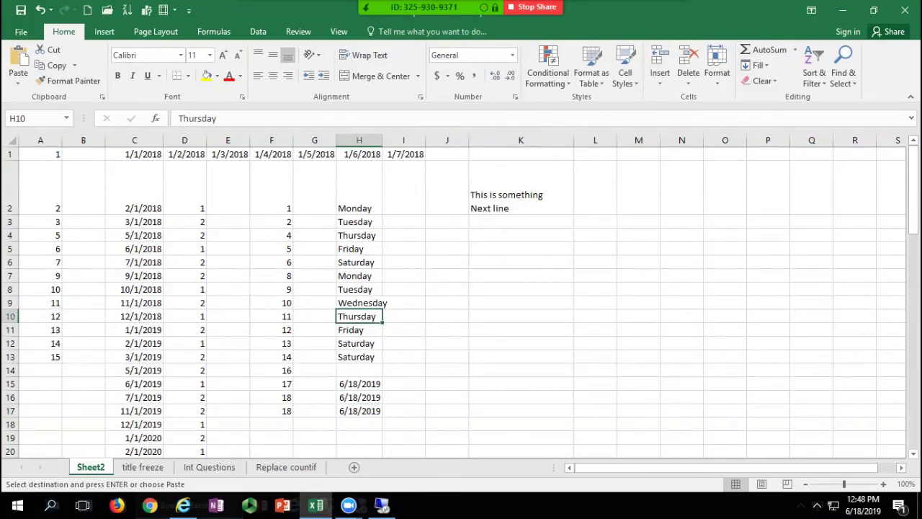
pyautogui.click(134, 187)
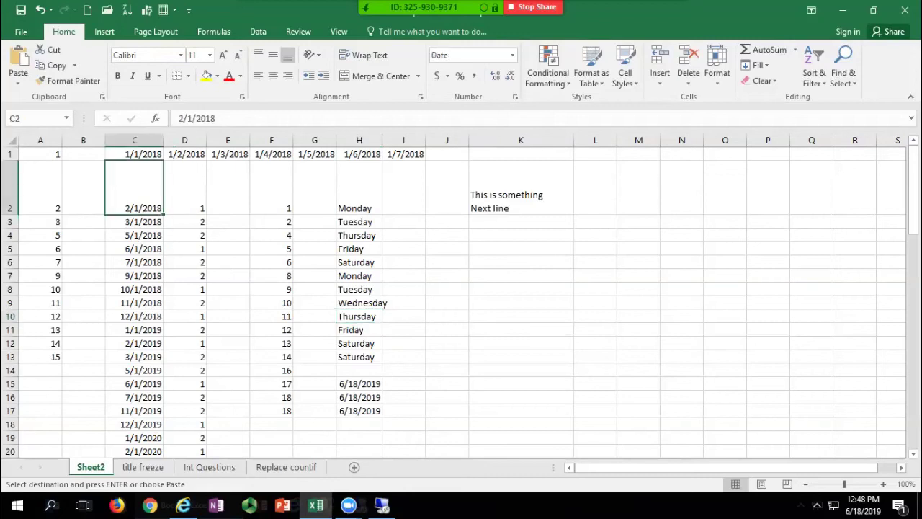
pyautogui.moveTo(134, 187); pyautogui.dragTo(189, 384)
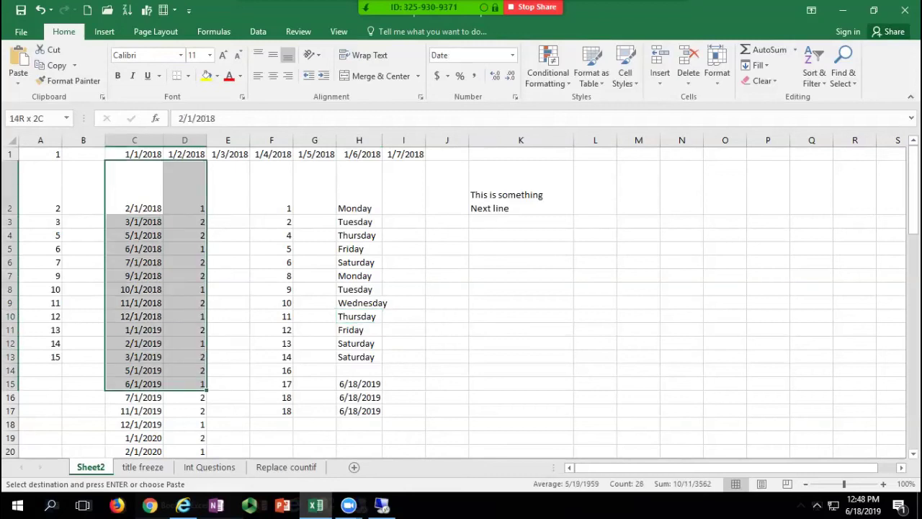
pyautogui.click(134, 187)
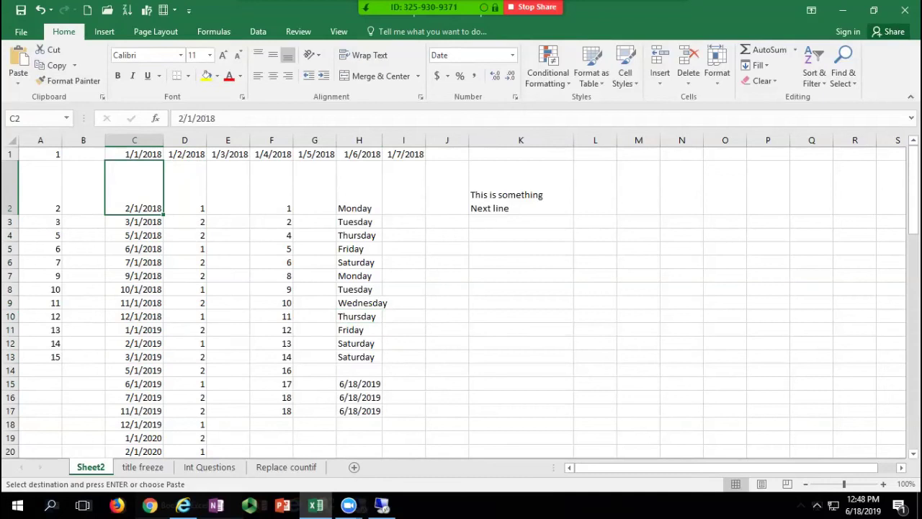
pyautogui.click(134, 154)
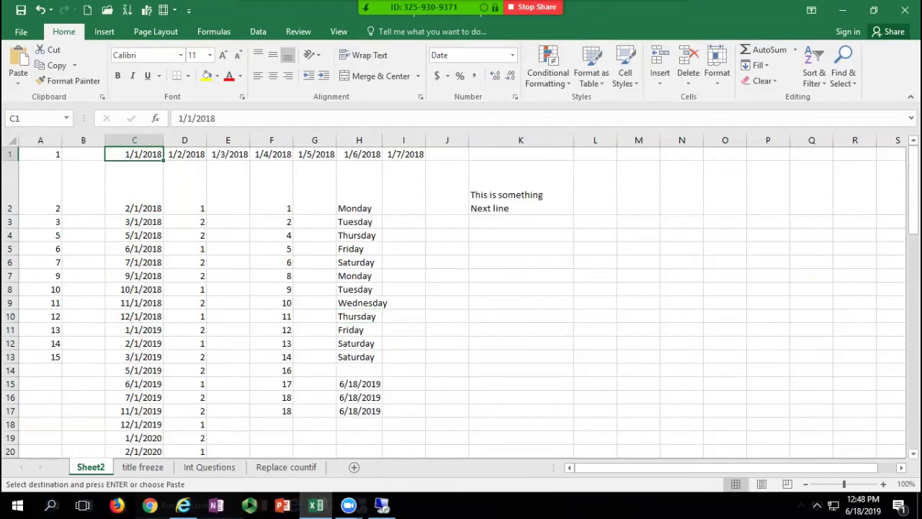
pyautogui.scroll(-19, 461, 303)
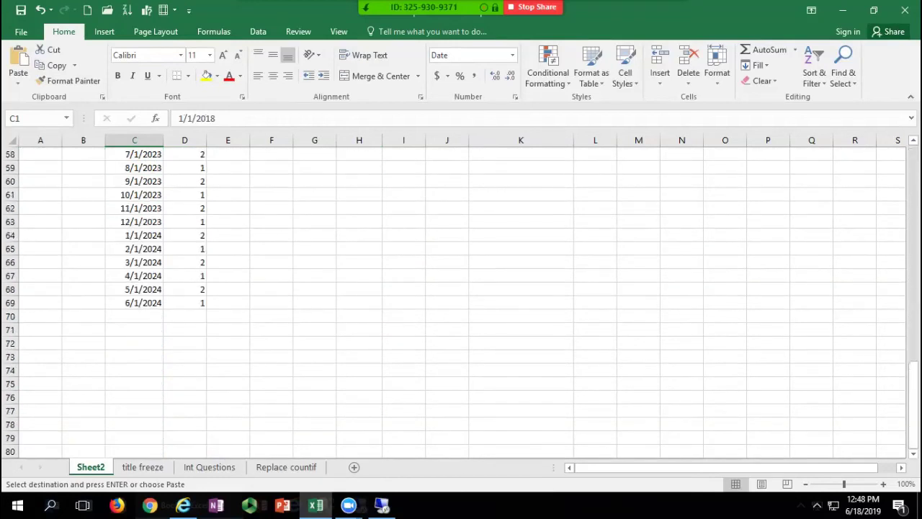
pyautogui.keyDown('shift'); pyautogui.click(143, 304); pyautogui.keyUp('shift')
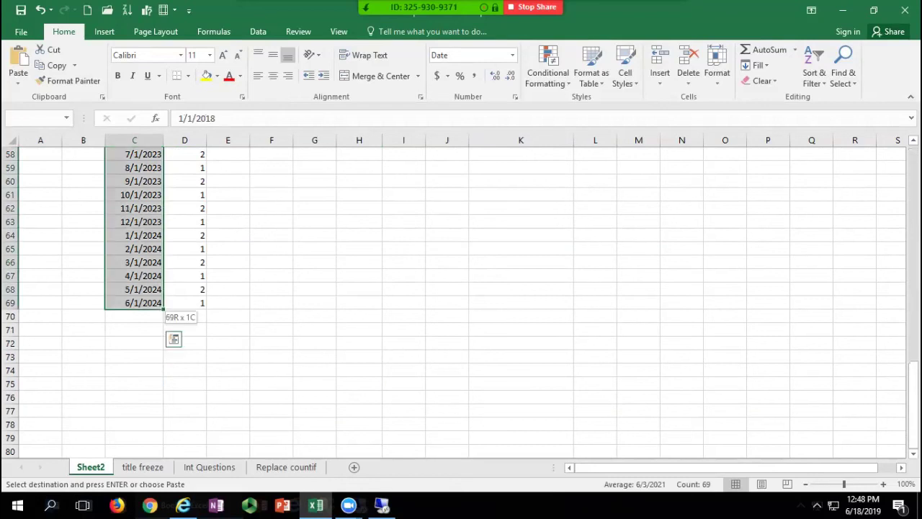
pyautogui.click(184, 302)
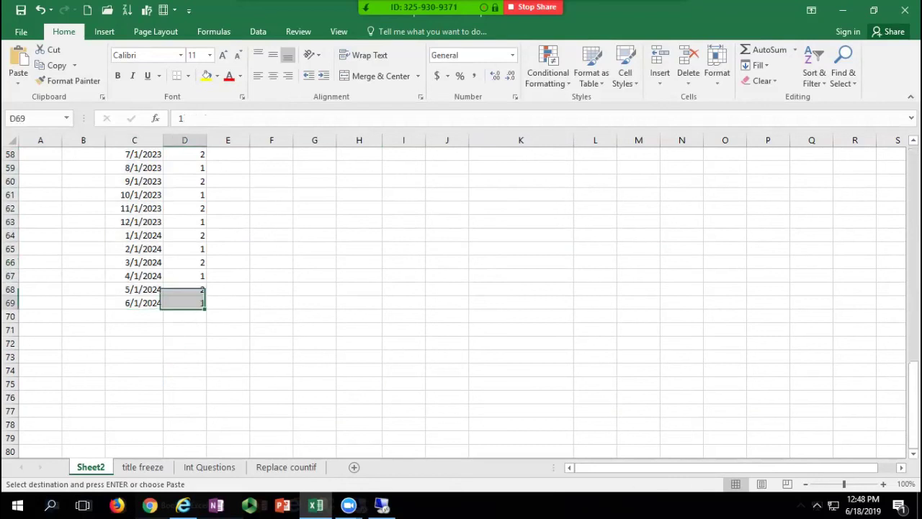
pyautogui.scroll(19, 461, 302)
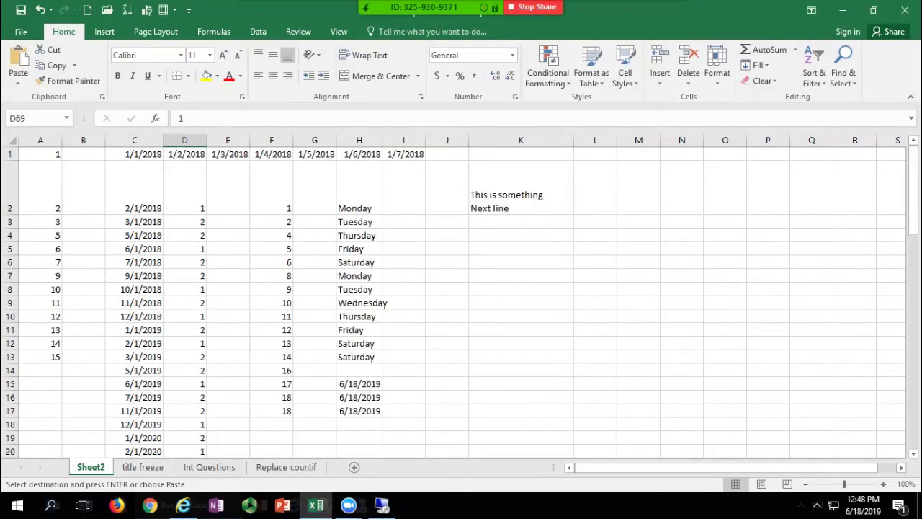
pyautogui.keyDown('shift'); pyautogui.click(134, 154); pyautogui.keyUp('shift')
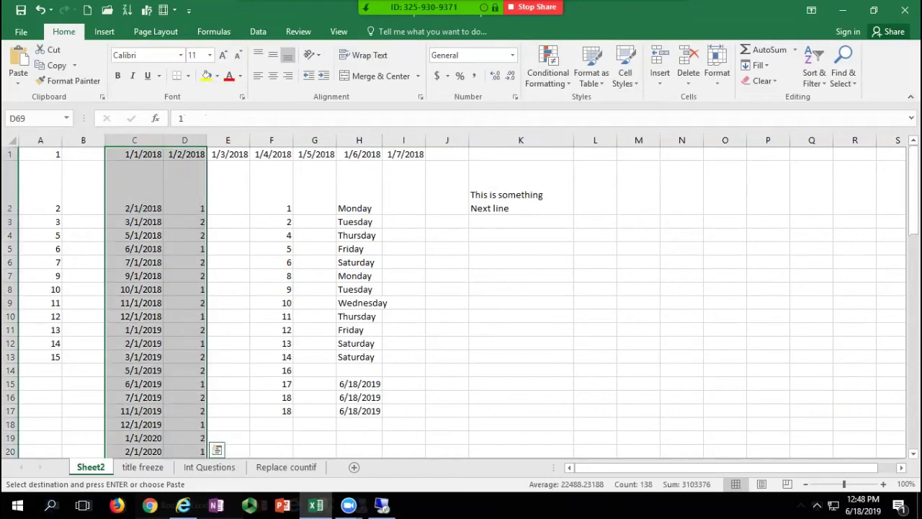
pyautogui.click(135, 154)
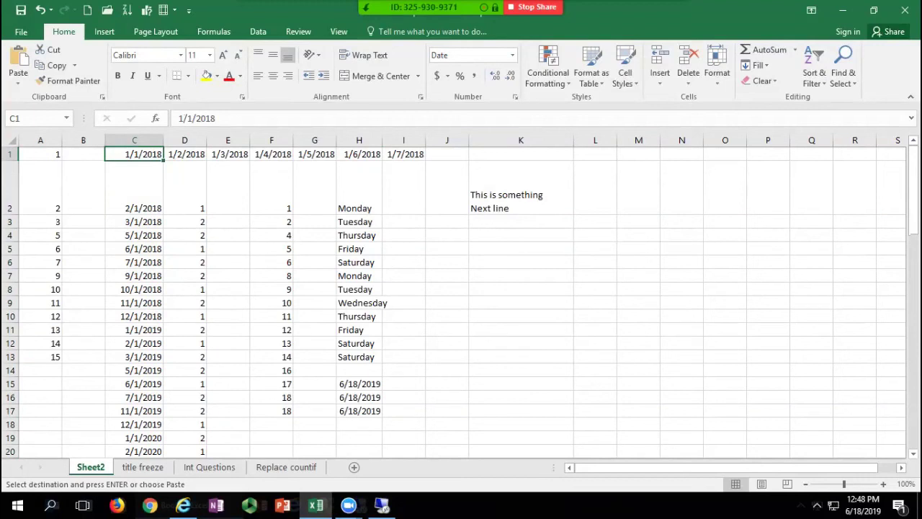
pyautogui.hotkey('ctrl', 'shift', 'Down')
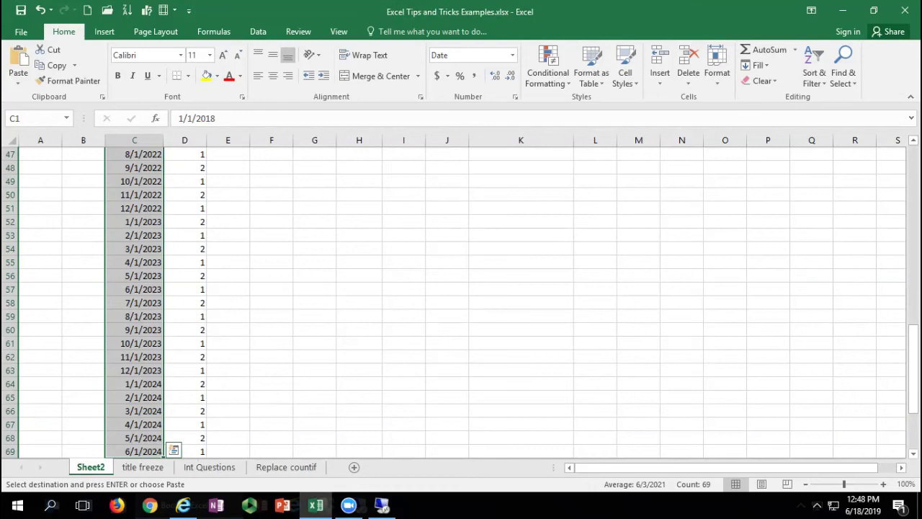
pyautogui.scroll(15, 461, 303)
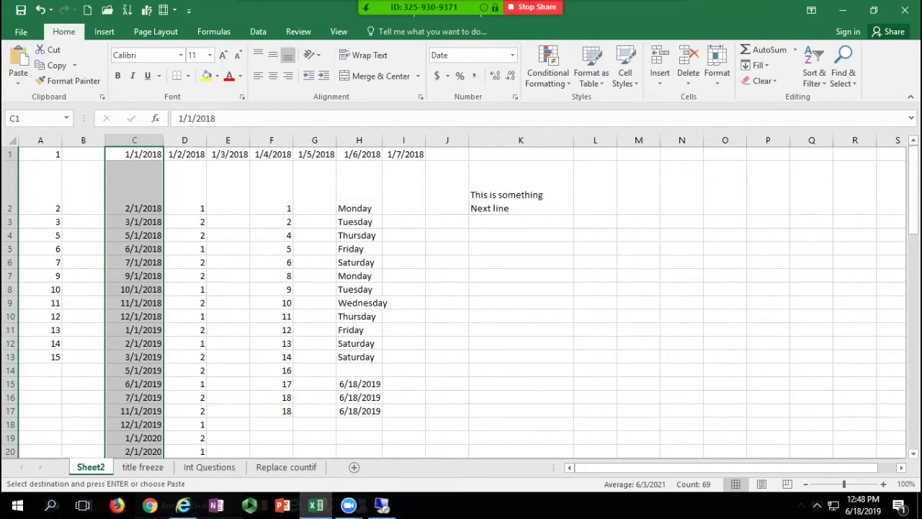
pyautogui.click(185, 189)
pyautogui.click(359, 250)
pyautogui.click(360, 195)
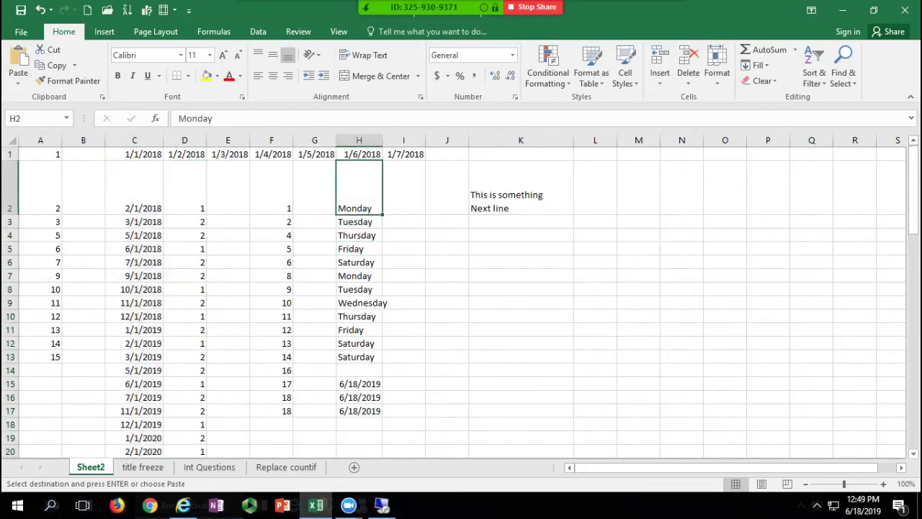
# Step: Copy Monday from H2 into J4, keeping the original in place
pyautogui.keyDown('ctrl'); pyautogui.click(359, 249); pyautogui.keyUp('ctrl')
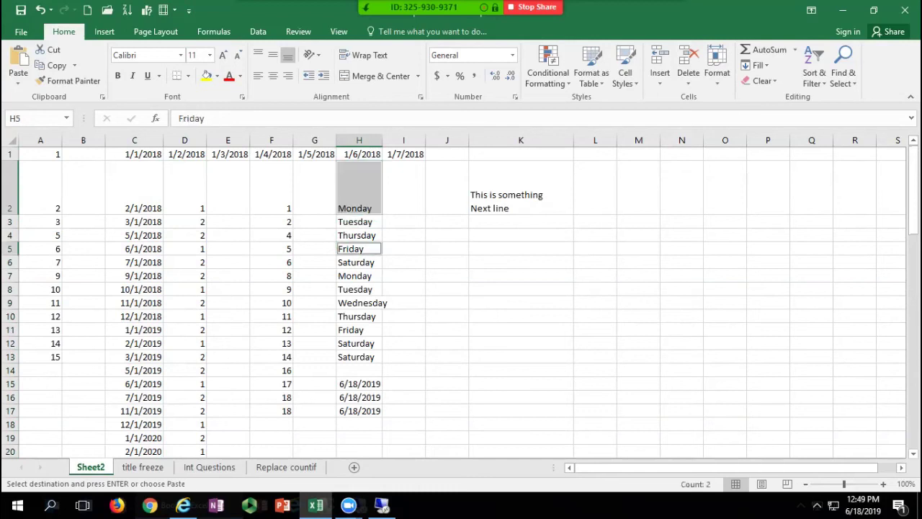
pyautogui.click(360, 193)
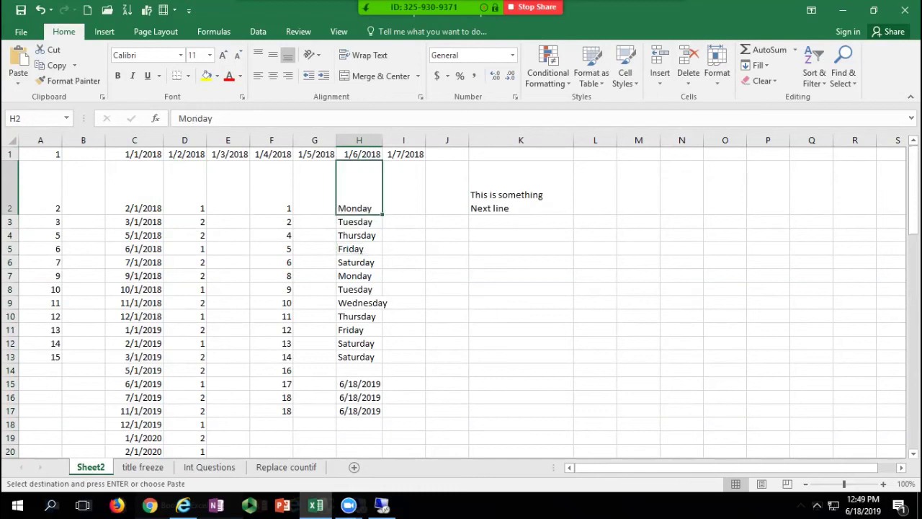
pyautogui.moveTo(359, 215); pyautogui.dragTo(447, 236)
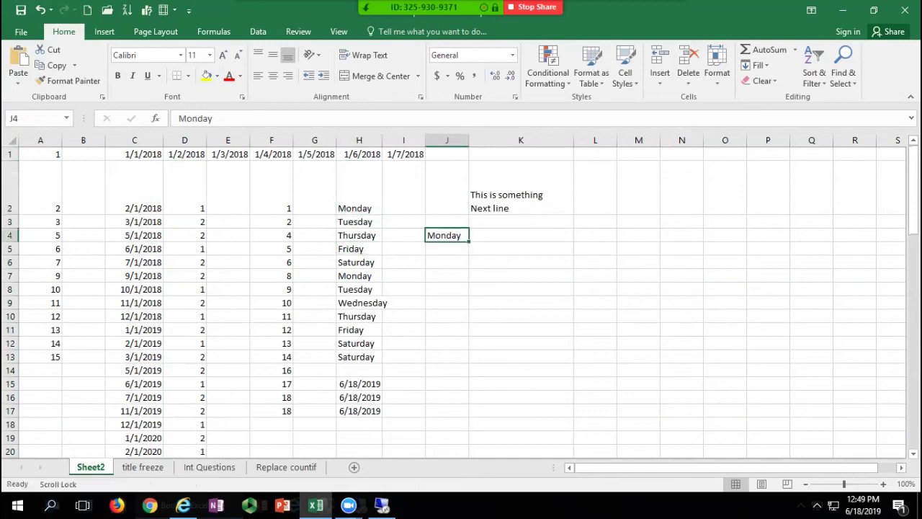
# Step: Shift the J4 Monday down to J5 and back, then copy it into J9
pyautogui.keyDown('ctrl'); pyautogui.click(447, 248); pyautogui.keyUp('ctrl')
pyautogui.click(447, 236)
pyautogui.moveTo(446, 243); pyautogui.dragTo(447, 250)
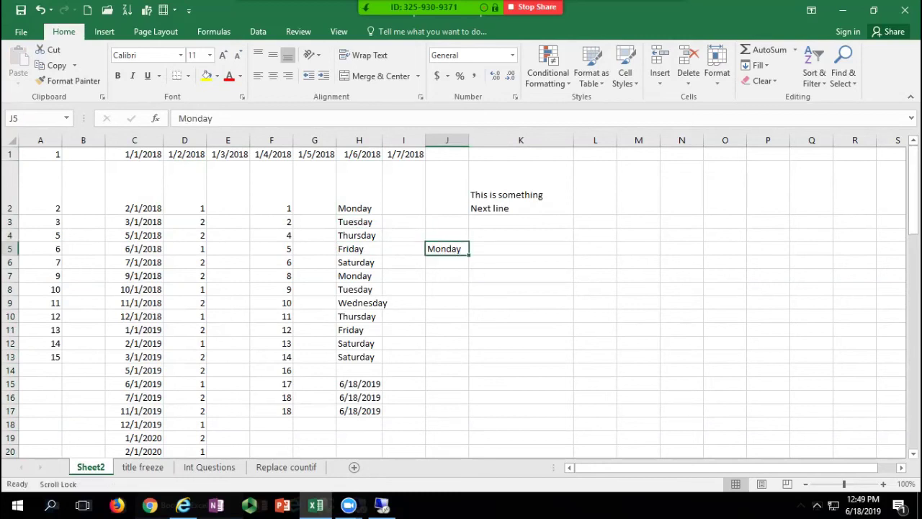
pyautogui.moveTo(447, 255); pyautogui.dragTo(447, 241)
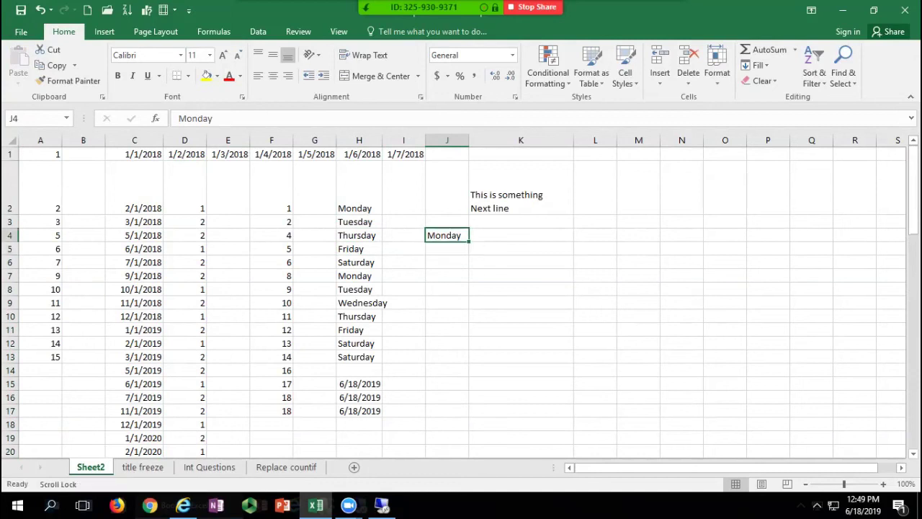
pyautogui.moveTo(447, 242); pyautogui.dragTo(475, 310)
pyautogui.click(403, 235)
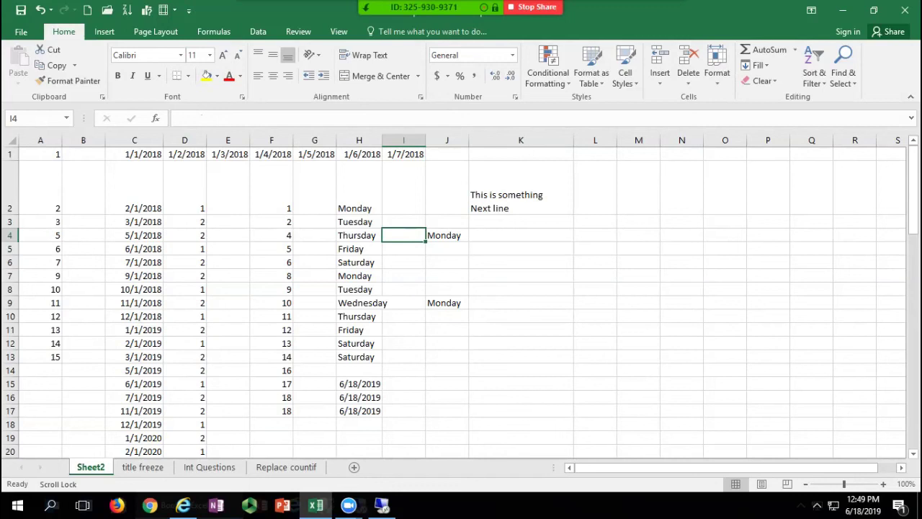
# Step: Format D4's 2 as bold Accounting currency with two decimals, $ 2.00
pyautogui.click(184, 236)
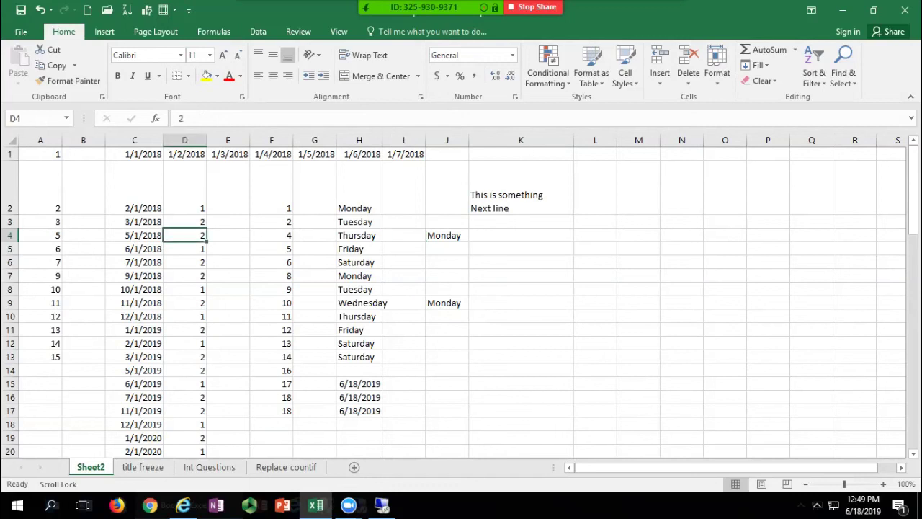
pyautogui.click(495, 74)
pyautogui.click(495, 75)
pyautogui.click(436, 75)
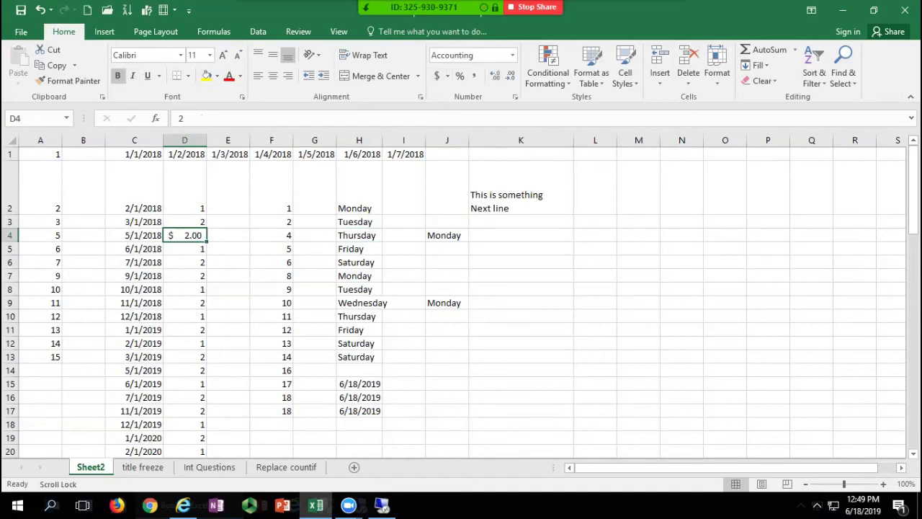
pyautogui.click(118, 76)
pyautogui.press('Down')
pyautogui.press('Down')
pyautogui.press('Down')
pyautogui.press('Down')
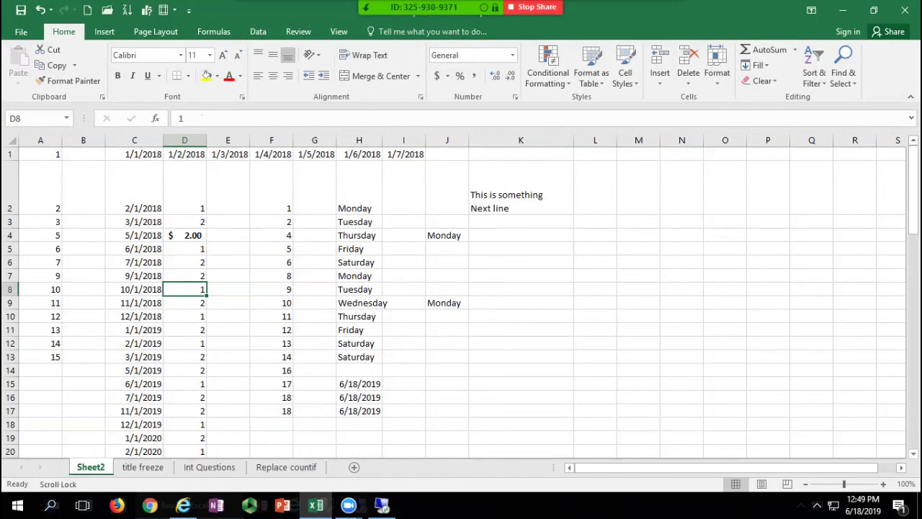
pyautogui.click(184, 234)
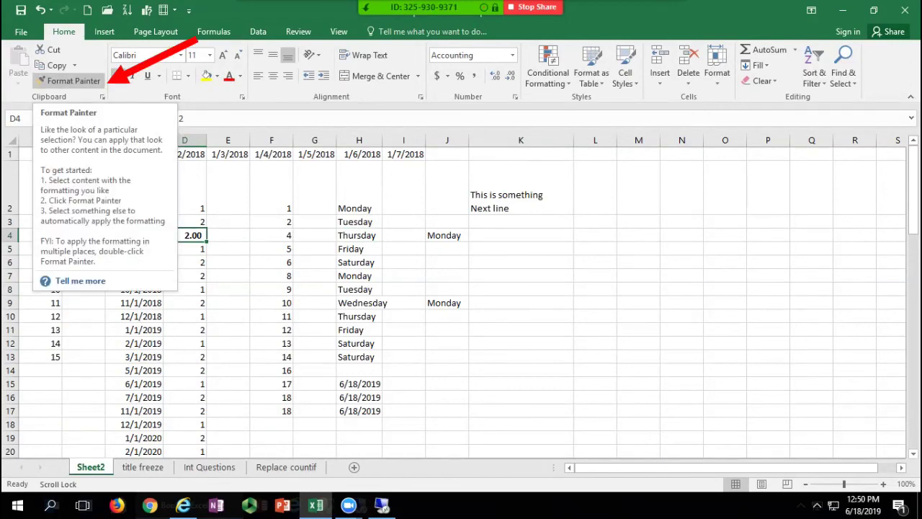
# Step: Paint D4's bold currency format onto F8 and the range C10:D14
pyautogui.click(71, 80)
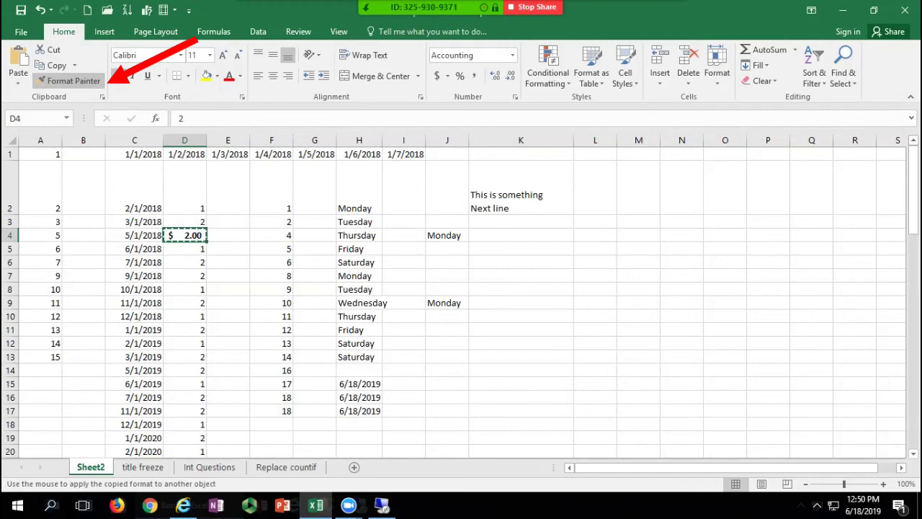
pyautogui.click(270, 288)
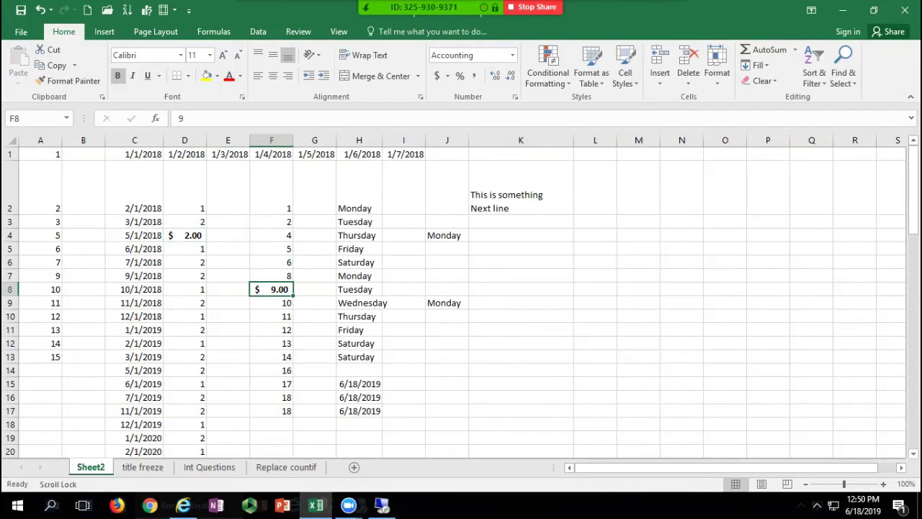
pyautogui.click(186, 235)
pyautogui.click(70, 81)
pyautogui.moveTo(134, 317)
pyautogui.mouseDown()
pyautogui.moveTo(134, 330)
pyautogui.moveTo(184, 370)
pyautogui.mouseUp()
pyautogui.click(185, 276)
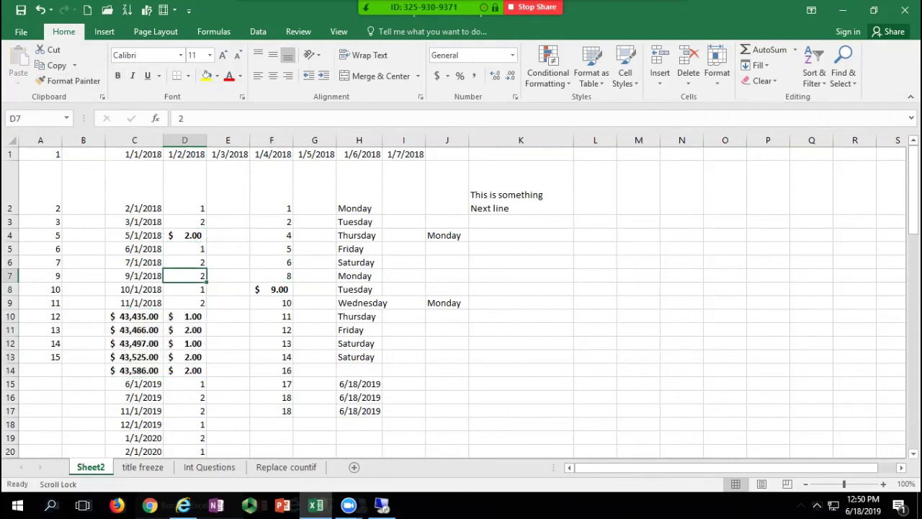
pyautogui.click(186, 236)
# Step: With Format Painter locked, paint the format onto H5, H15, F2, C20 and D18, then turn it off
pyautogui.click(69, 81)
pyautogui.click(359, 249)
pyautogui.click(359, 383)
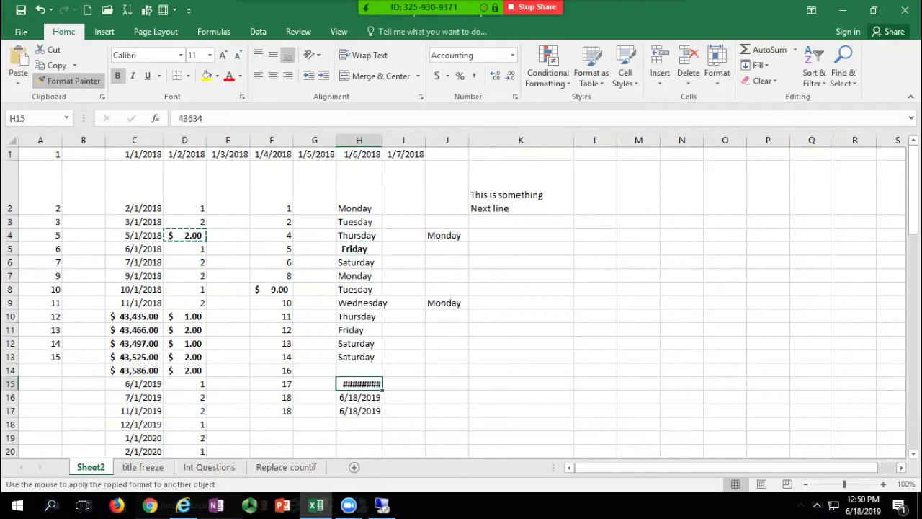
pyautogui.click(271, 397)
pyautogui.click(271, 262)
pyautogui.click(271, 208)
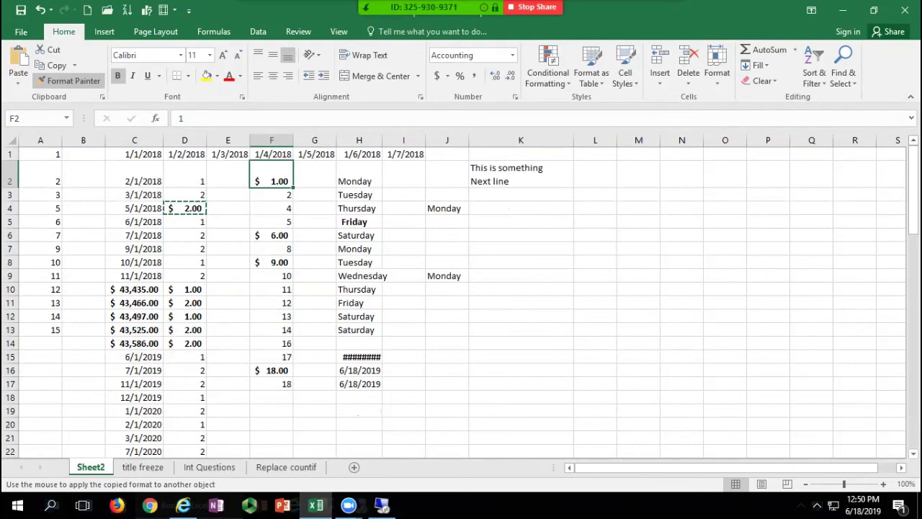
pyautogui.click(134, 424)
pyautogui.click(185, 398)
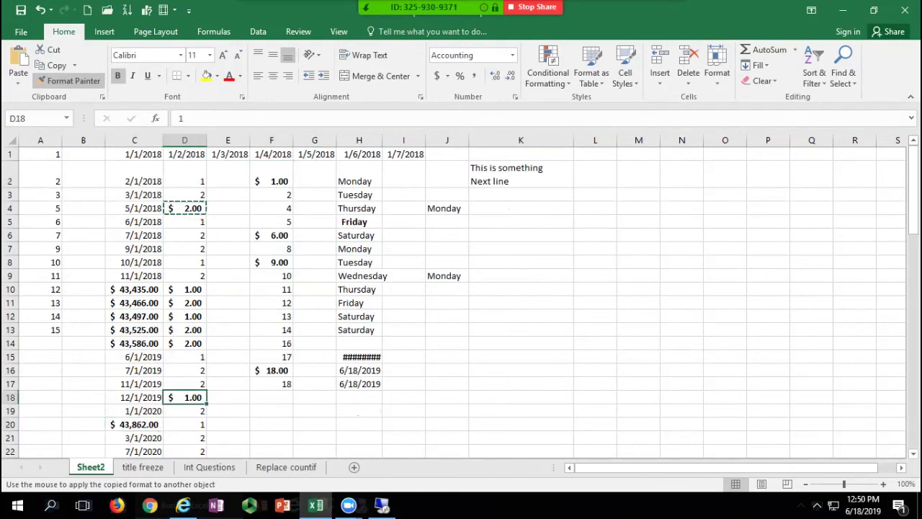
pyautogui.click(69, 80)
pyautogui.moveTo(316, 505)
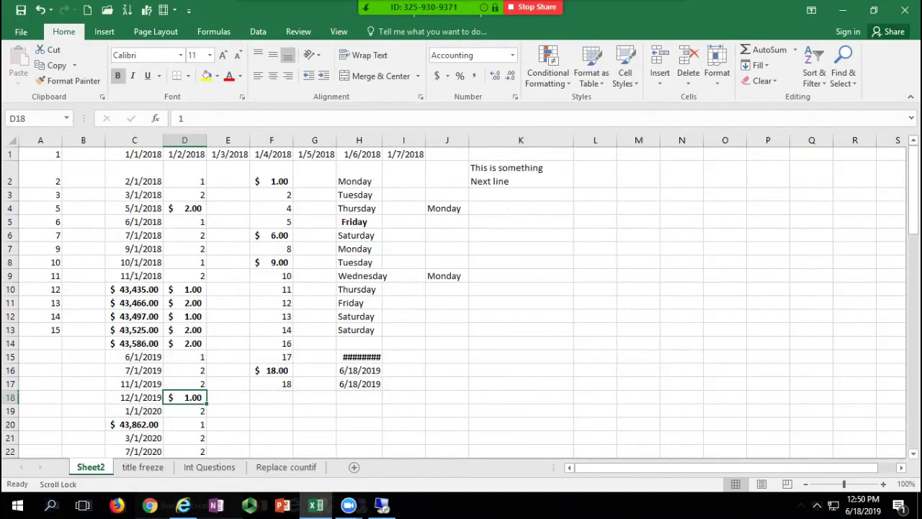
# Step: Narrow column C until its dates show ####, then auto-fit it
pyautogui.click(272, 249)
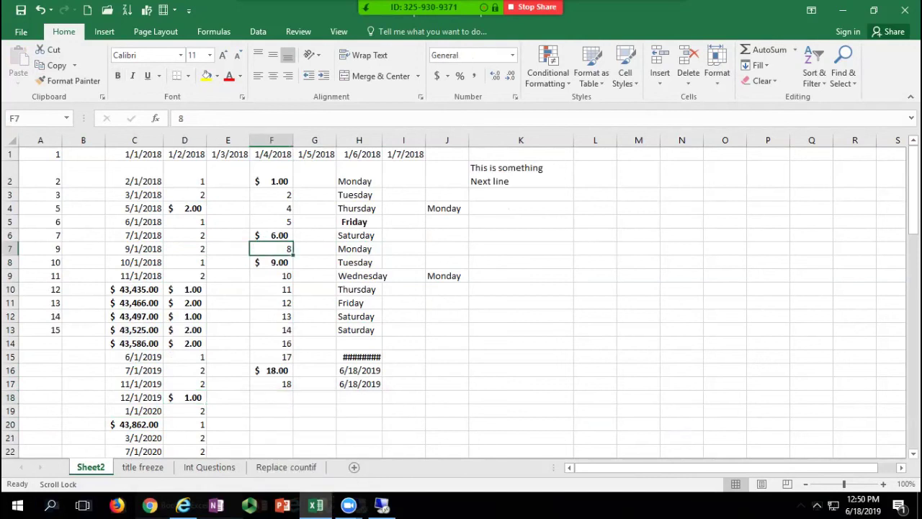
pyautogui.moveTo(163, 139); pyautogui.dragTo(143, 139)
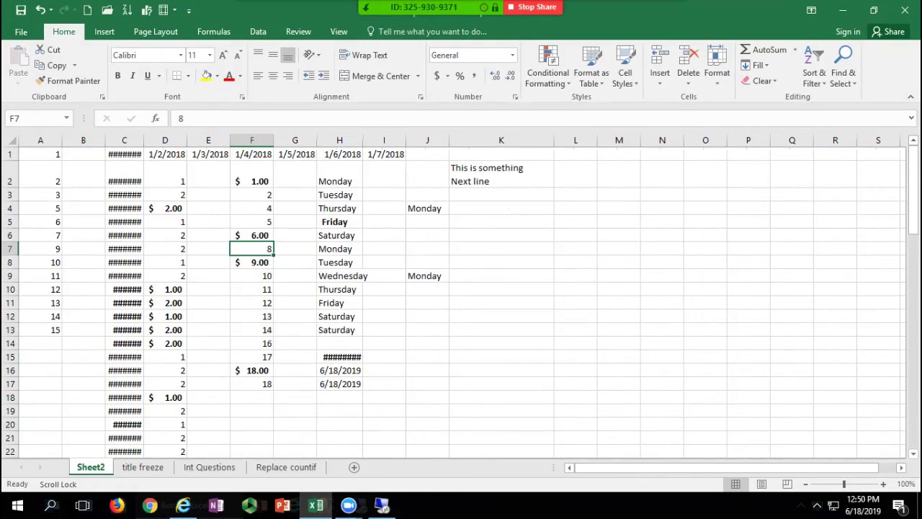
pyautogui.doubleClick(144, 140)
pyautogui.doubleClick(151, 139)
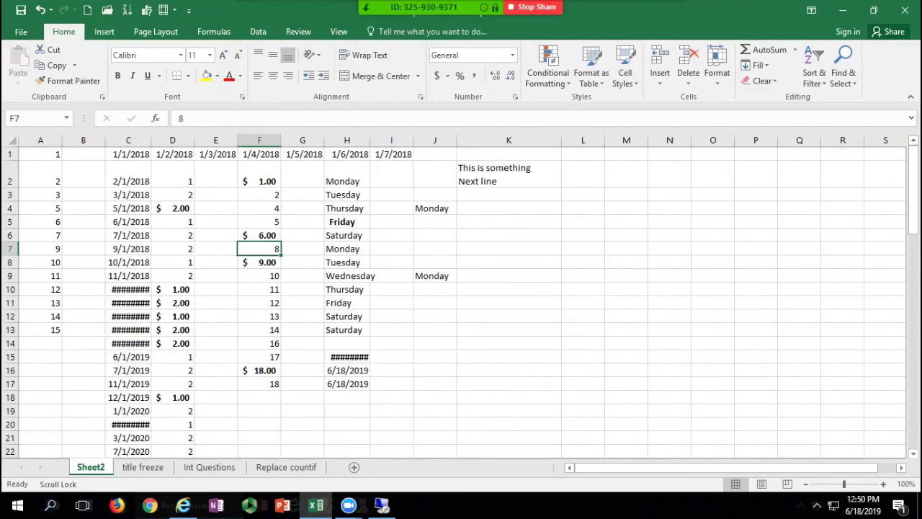
pyautogui.doubleClick(151, 139)
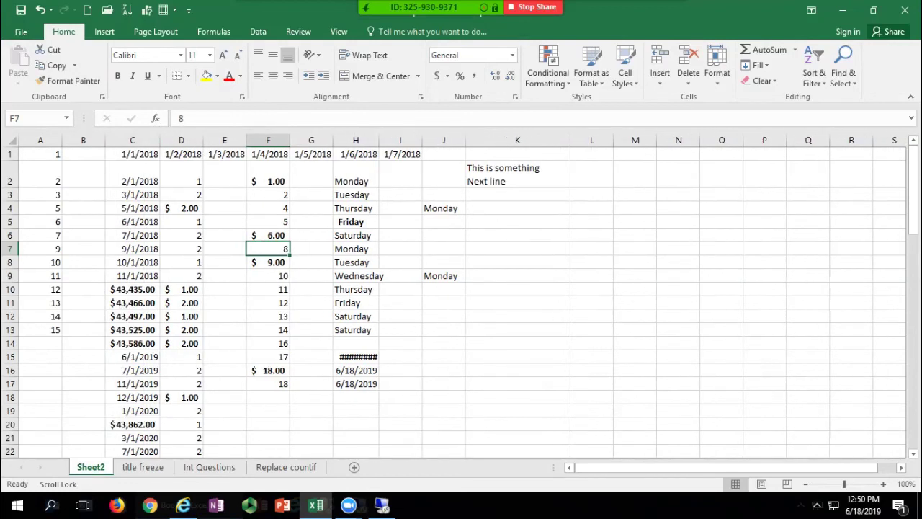
# Step: Narrow columns C through E together, then auto-fit them to their contents
pyautogui.moveTo(132, 140); pyautogui.dragTo(185, 139)
pyautogui.moveTo(118, 140); pyautogui.dragTo(171, 140)
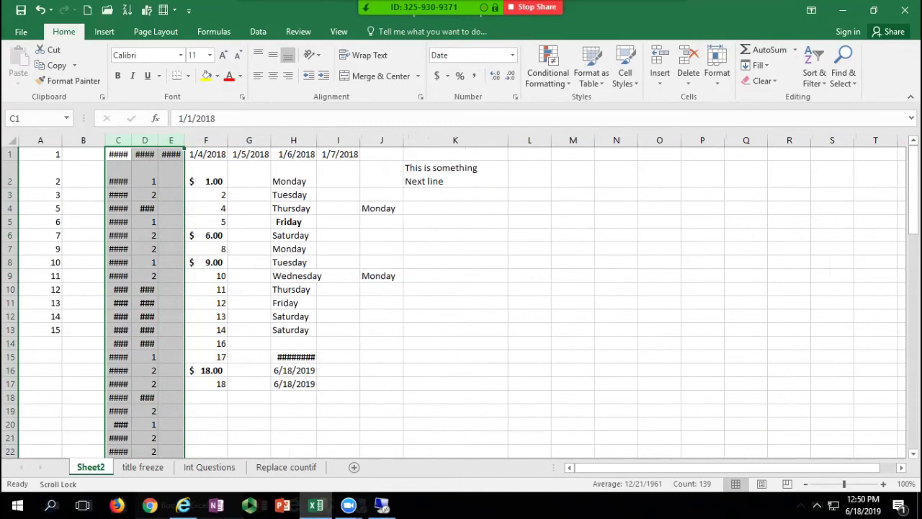
pyautogui.doubleClick(184, 140)
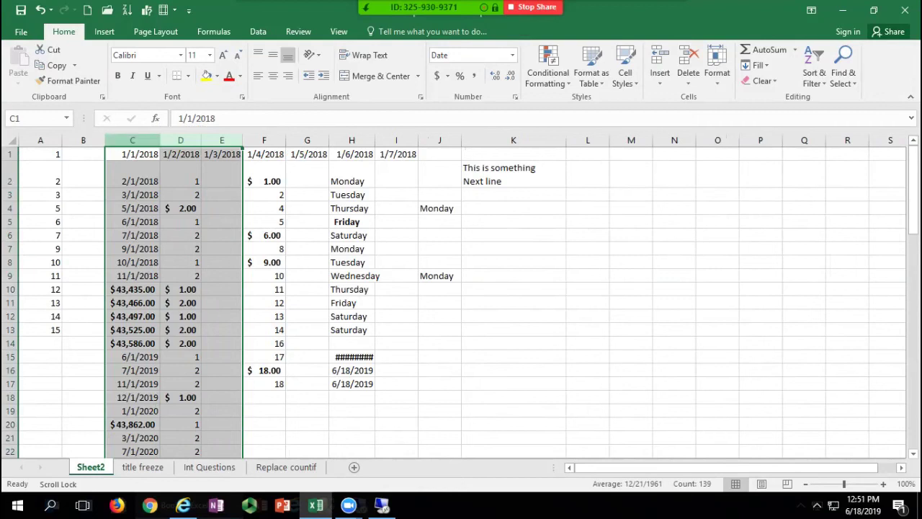
pyautogui.click(132, 140)
pyautogui.moveTo(160, 139); pyautogui.dragTo(148, 139)
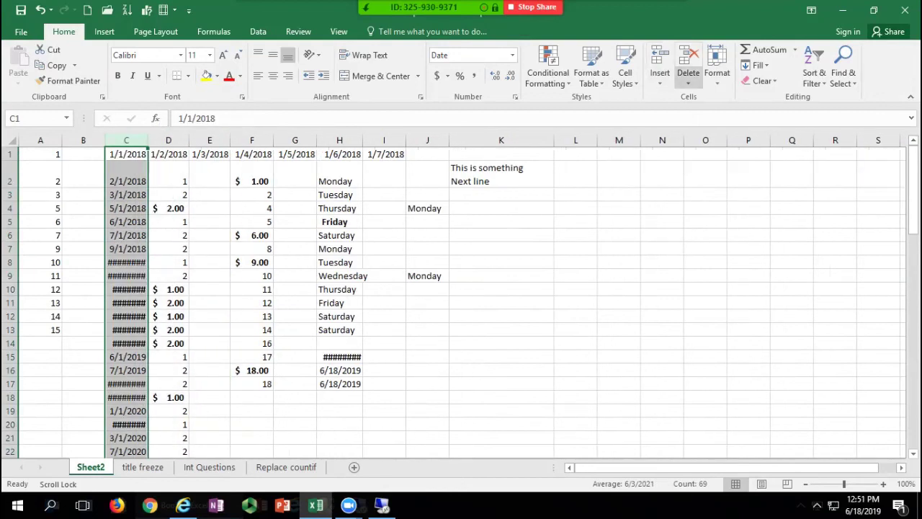
pyautogui.click(716, 64)
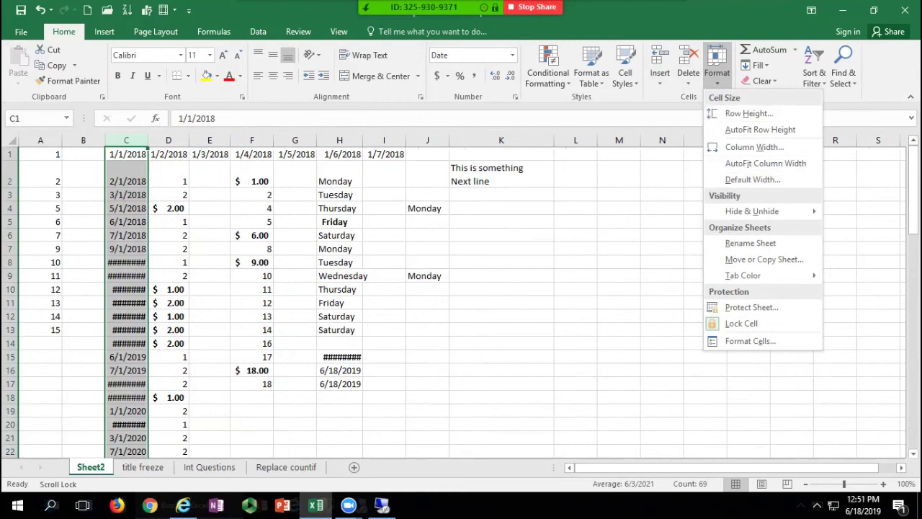
pyautogui.click(765, 163)
pyautogui.click(221, 343)
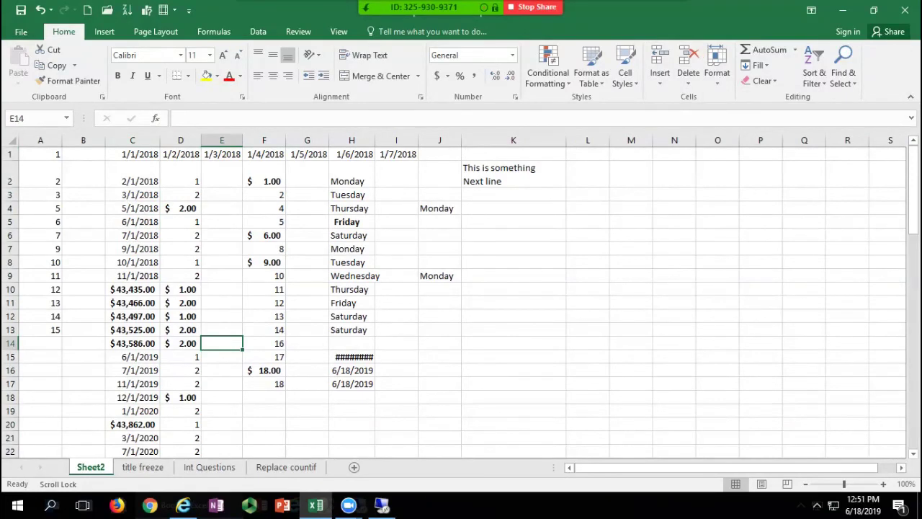
pyautogui.press('Up')
pyautogui.press('Up')
pyautogui.press('Up')
pyautogui.press('Up')
pyautogui.press('Up')
pyautogui.press('Up')
pyautogui.press('Up')
pyautogui.press('Up')
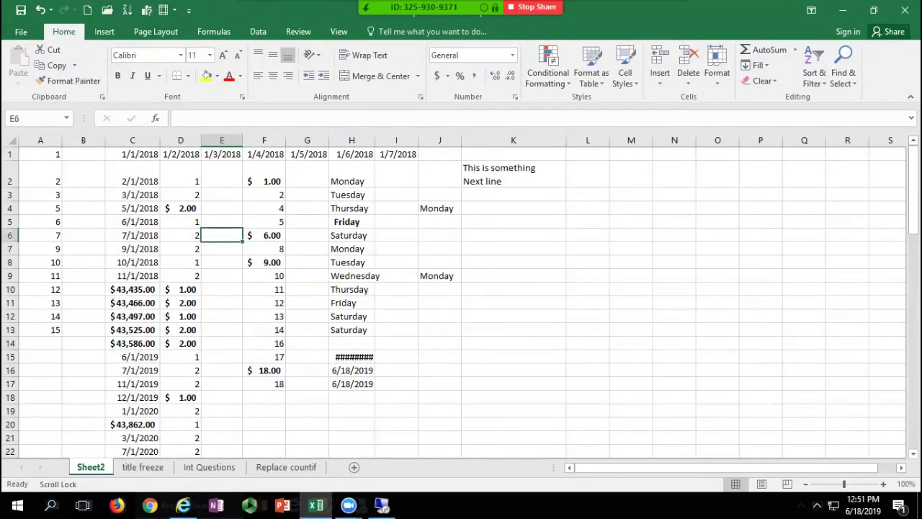
# Step: Enter the title in K1 and Merge & Center it across K1:M1
pyautogui.click(514, 154)
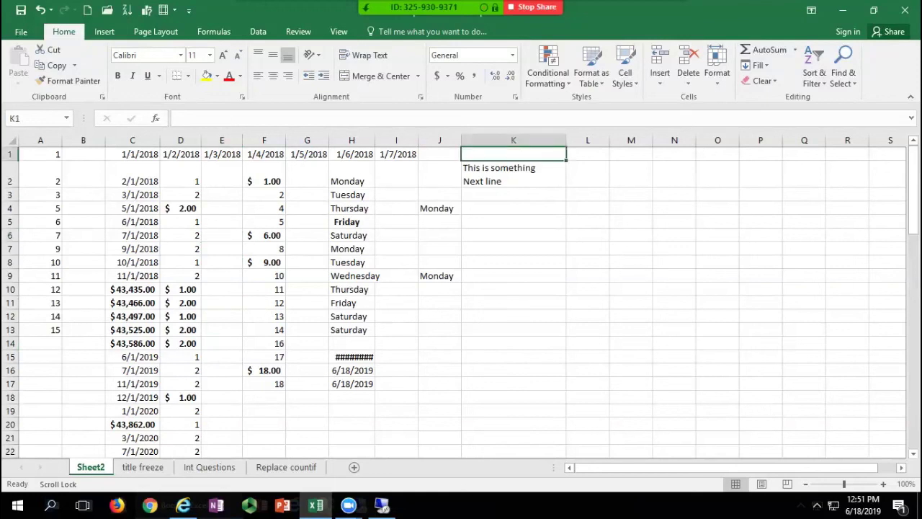
pyautogui.write('Thi is my title')
pyautogui.press('Return')
pyautogui.moveTo(513, 154); pyautogui.dragTo(631, 154)
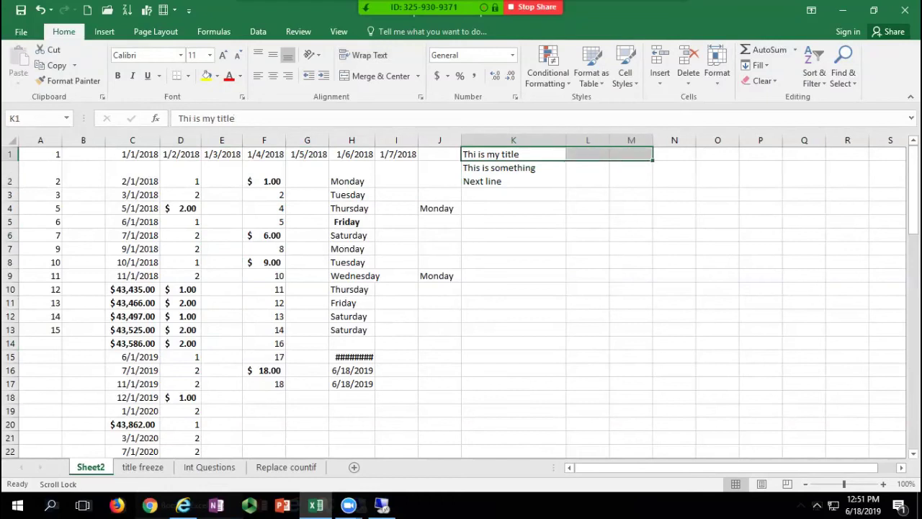
pyautogui.click(380, 76)
# Step: Correct the title's typo so it reads 'This is my title'
pyautogui.doubleClick(542, 154)
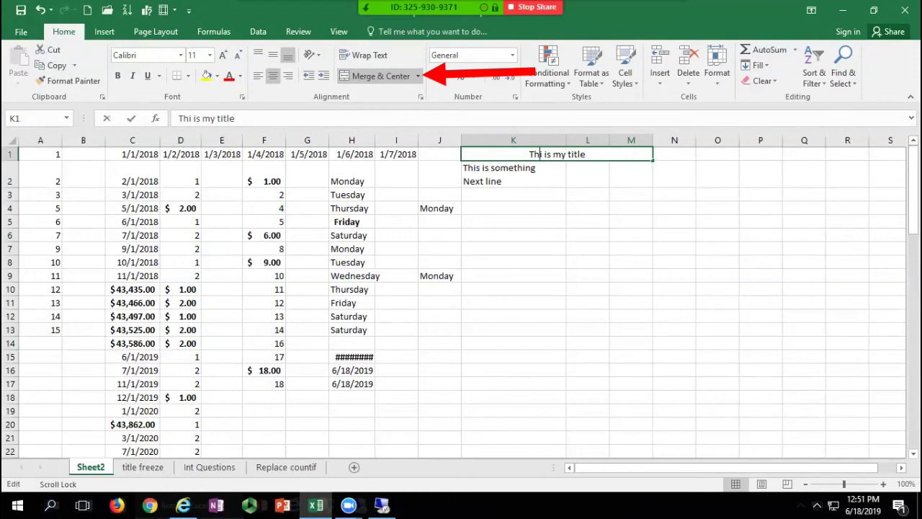
pyautogui.write('s')
pyautogui.press('Return')
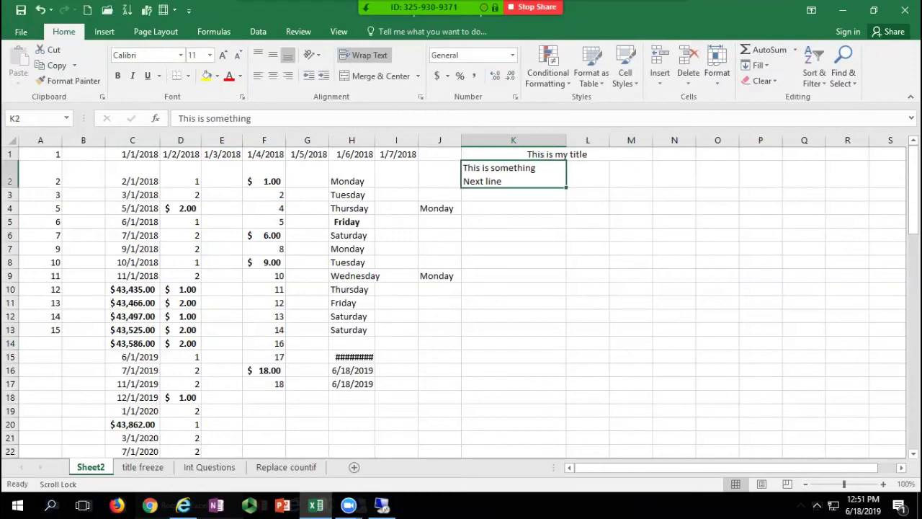
pyautogui.click(551, 155)
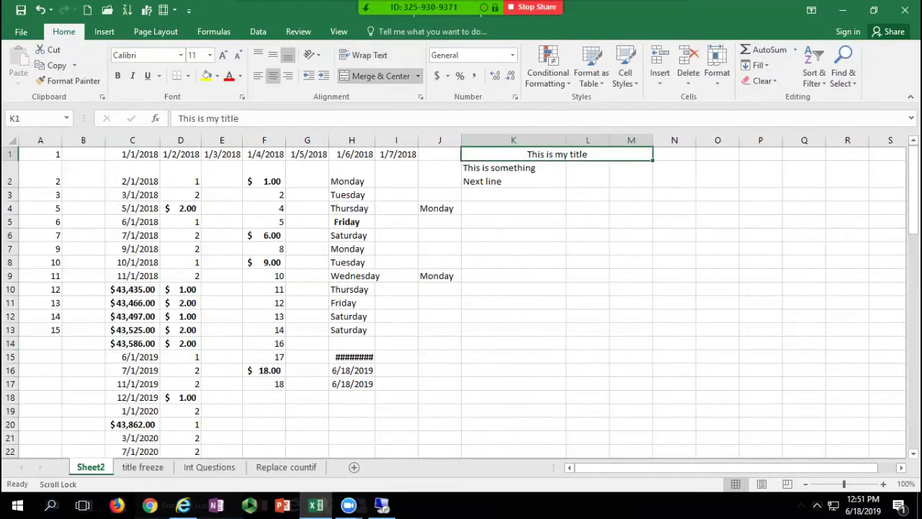
pyautogui.moveTo(440, 208); pyautogui.dragTo(501, 208)
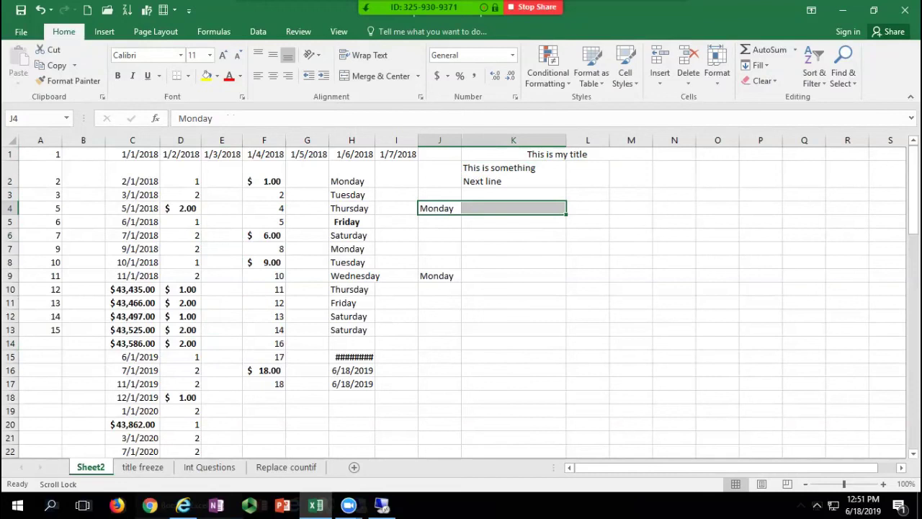
# Step: Merge J4:K4 without centring, then unmerge it again
pyautogui.click(417, 76)
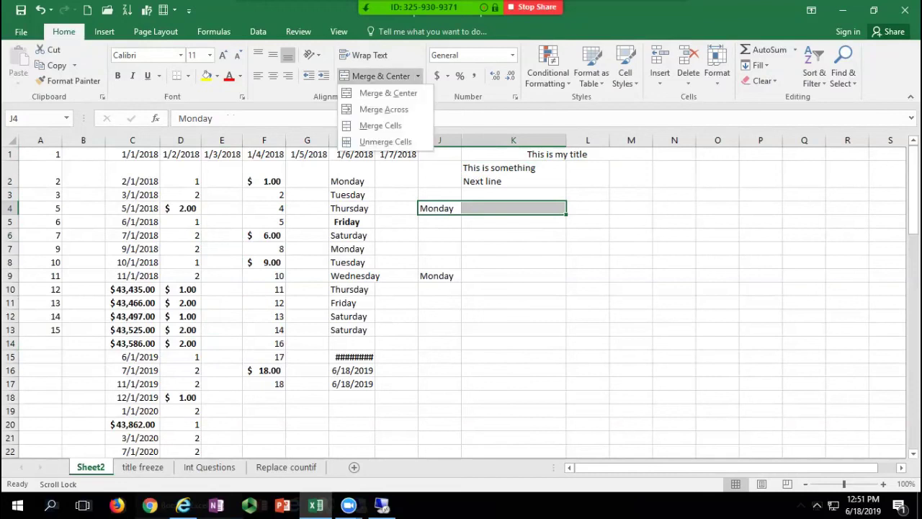
pyautogui.click(381, 126)
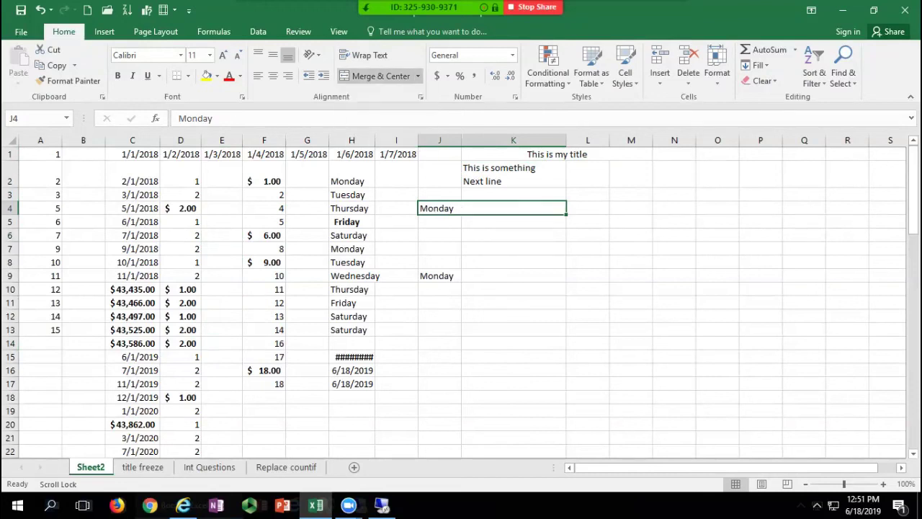
pyautogui.click(417, 76)
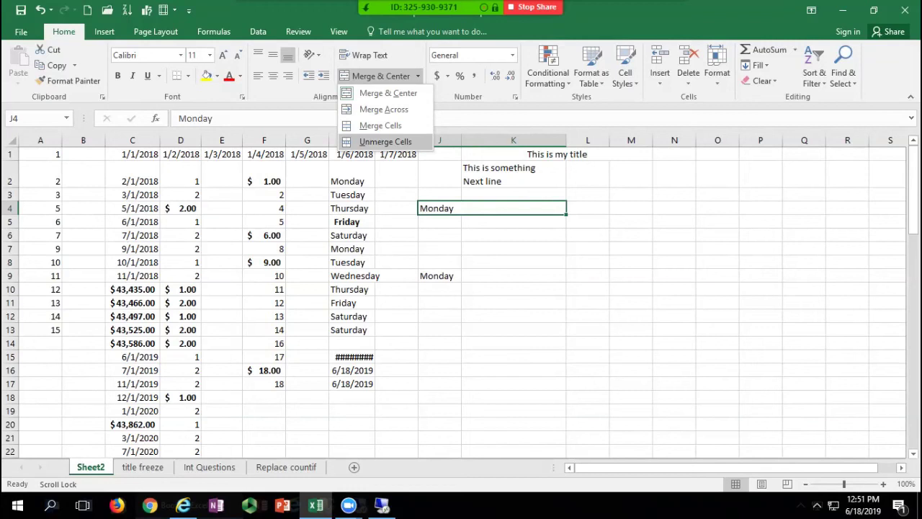
pyautogui.click(386, 142)
pyautogui.click(631, 329)
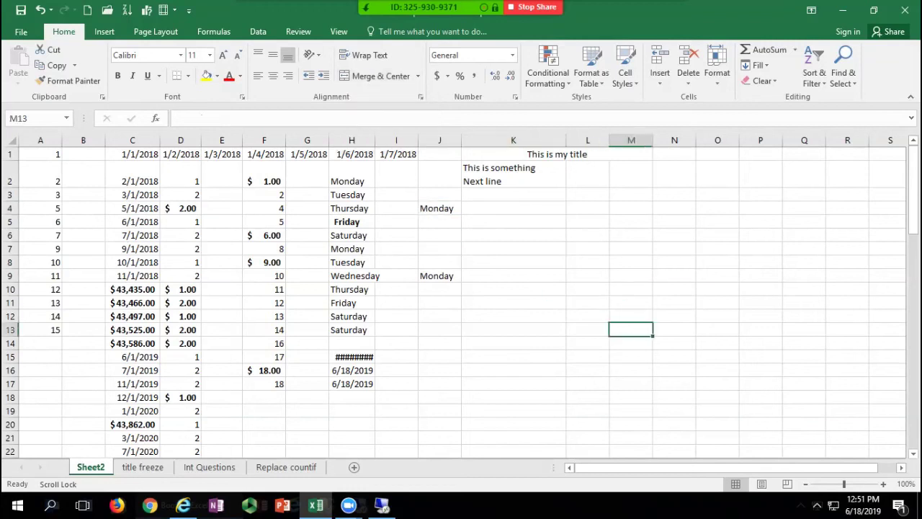
# Step: Unmerge the title cells K1:M1
pyautogui.click(557, 154)
pyautogui.click(418, 76)
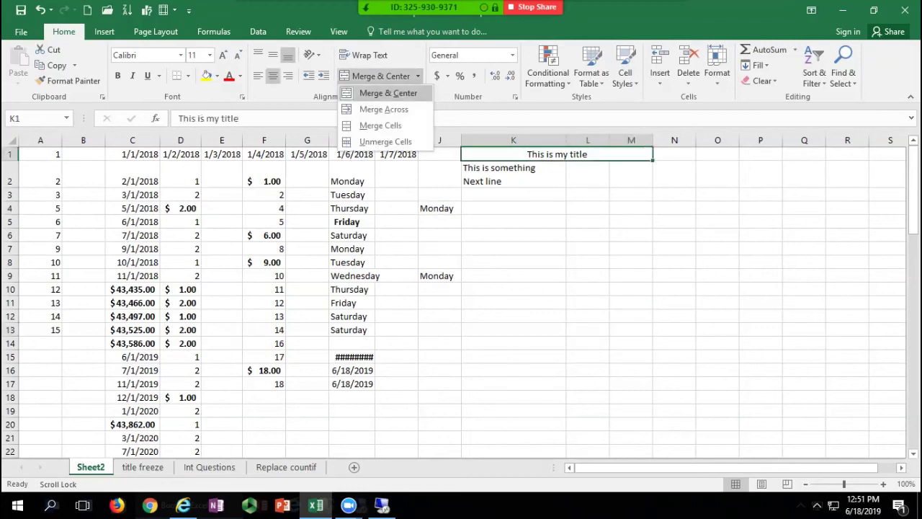
pyautogui.click(385, 142)
pyautogui.click(588, 342)
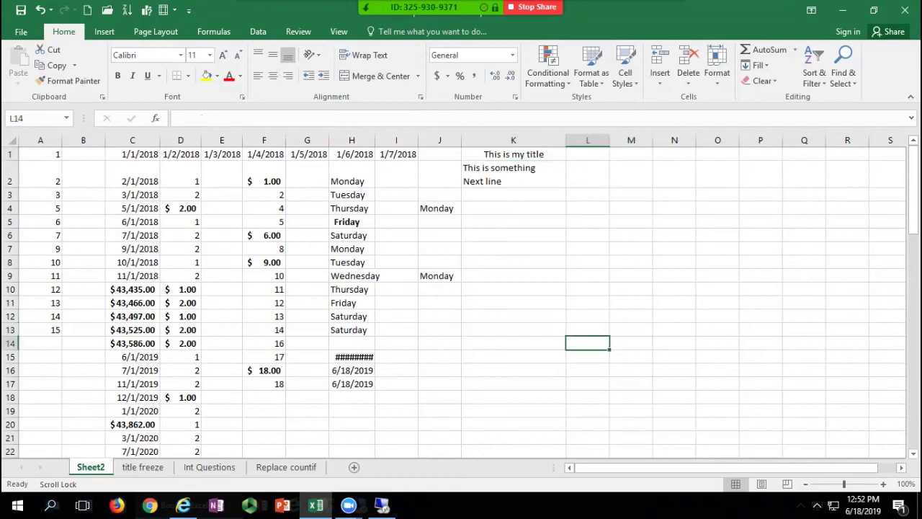
# Step: Widen column K for the K1 title, then narrow it back closer to the title width
pyautogui.click(514, 154)
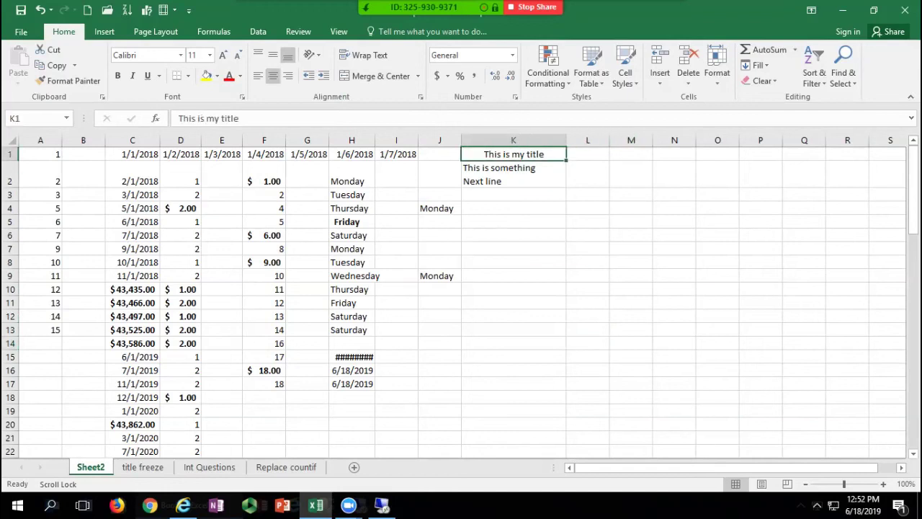
pyautogui.press('Right')
pyautogui.press('Right')
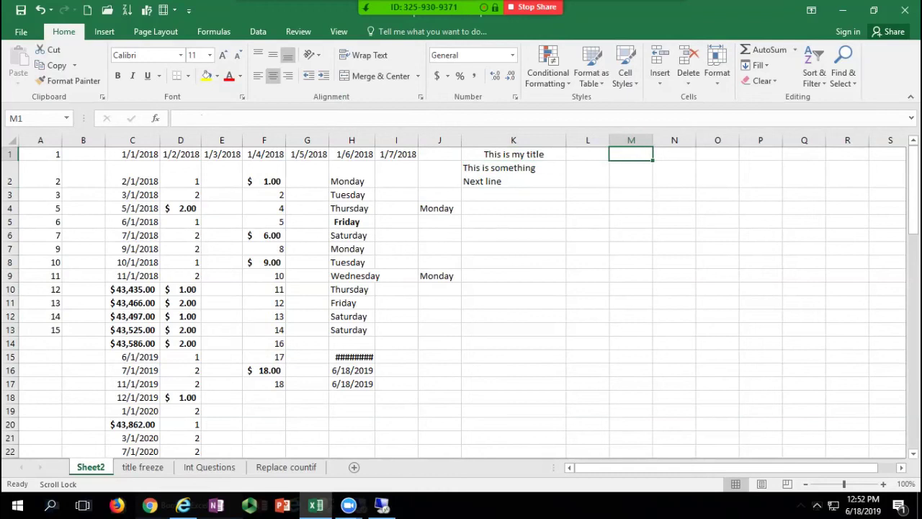
pyautogui.click(514, 154)
pyautogui.moveTo(567, 141); pyautogui.dragTo(677, 141)
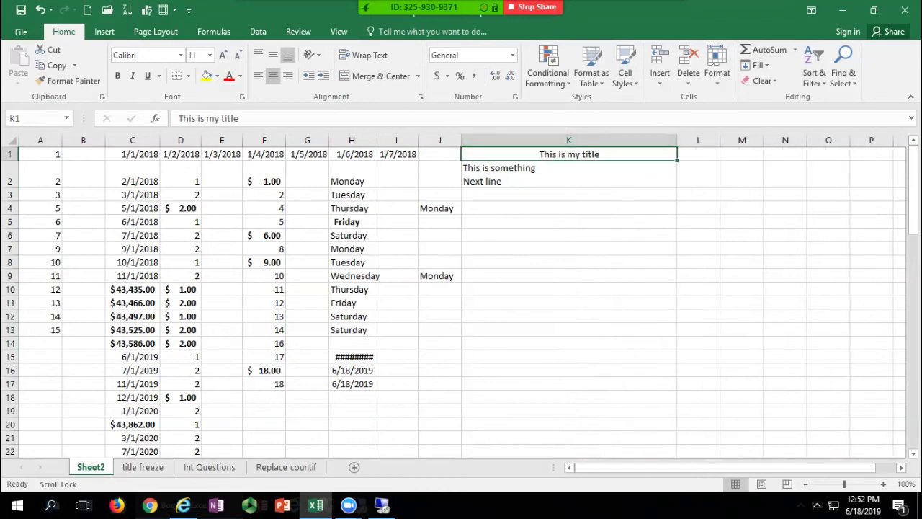
pyautogui.moveTo(677, 140); pyautogui.dragTo(583, 140)
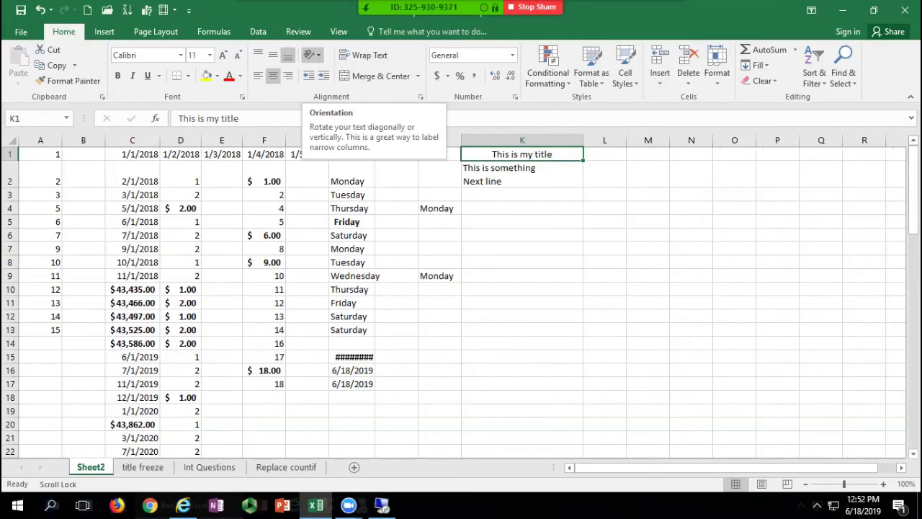
# Step: Angle the K1 title counterclockwise, then rotate it upward and narrow column K
pyautogui.click(312, 55)
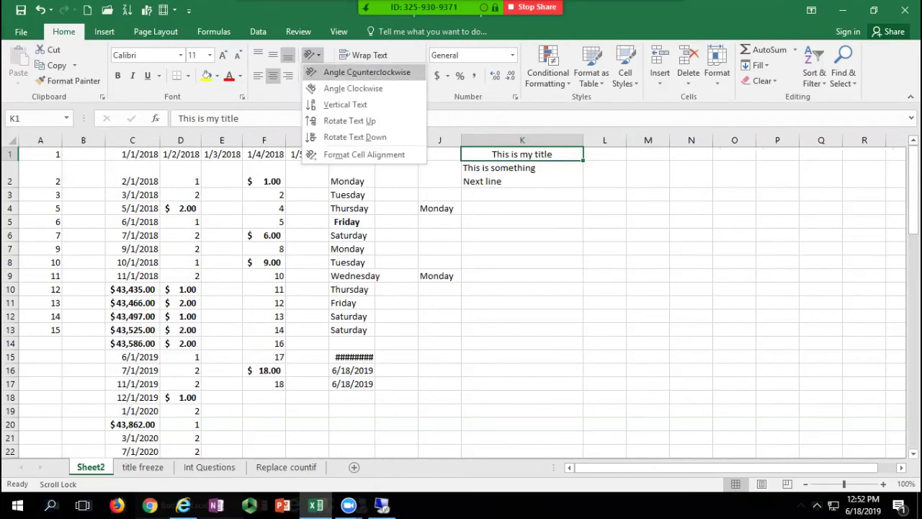
pyautogui.click(331, 72)
pyautogui.click(312, 55)
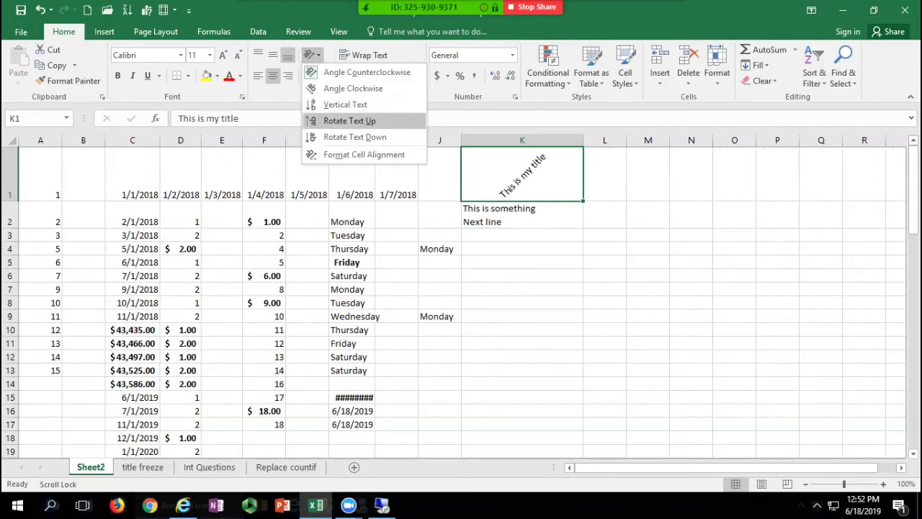
pyautogui.click(349, 120)
pyautogui.moveTo(583, 139); pyautogui.dragTo(543, 140)
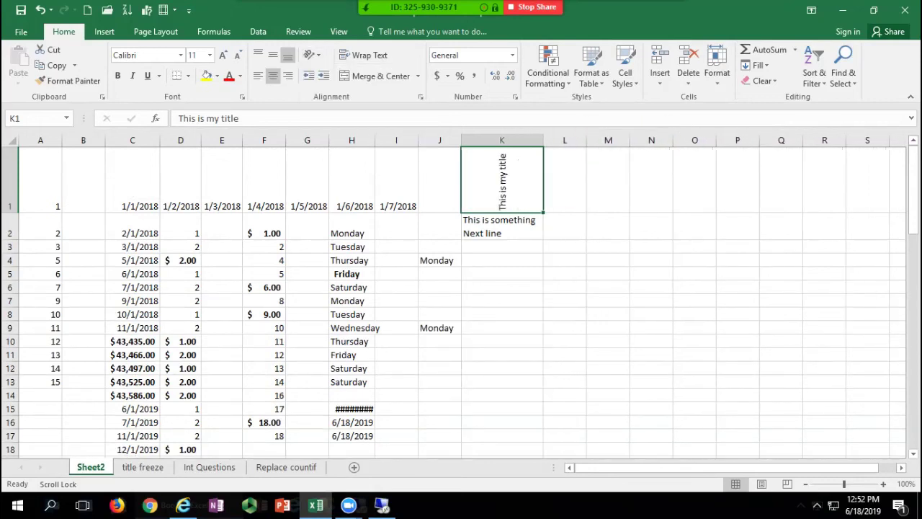
# Step: Stack the title vertically, narrow column K further, and view the Format Cells alignment settings
pyautogui.click(311, 55)
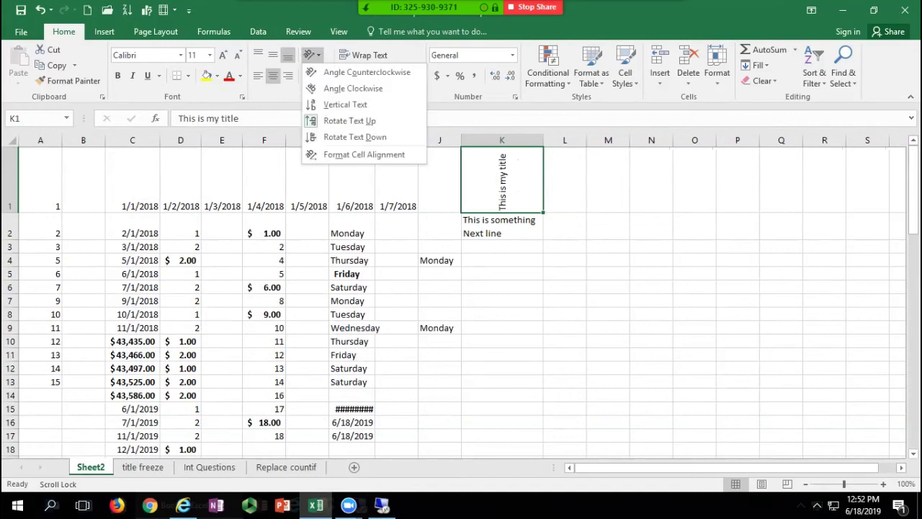
pyautogui.click(345, 104)
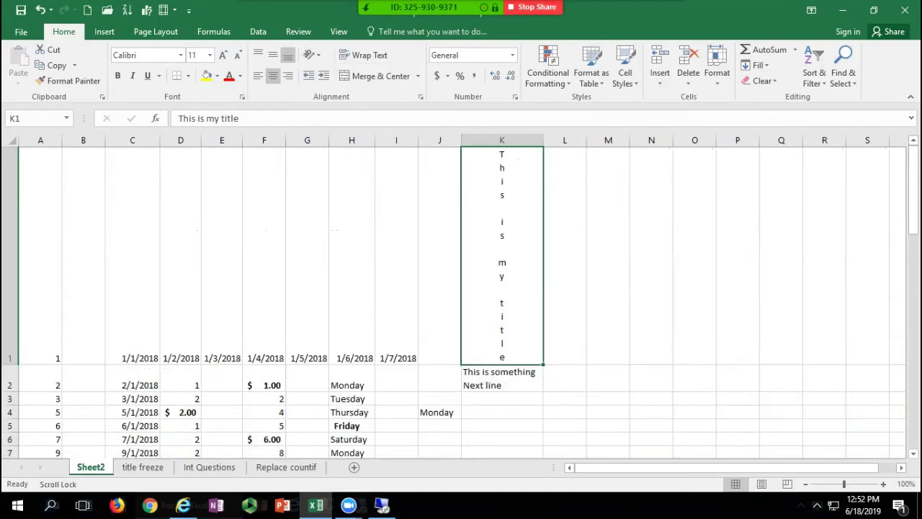
pyautogui.moveTo(543, 140); pyautogui.dragTo(517, 140)
pyautogui.click(311, 55)
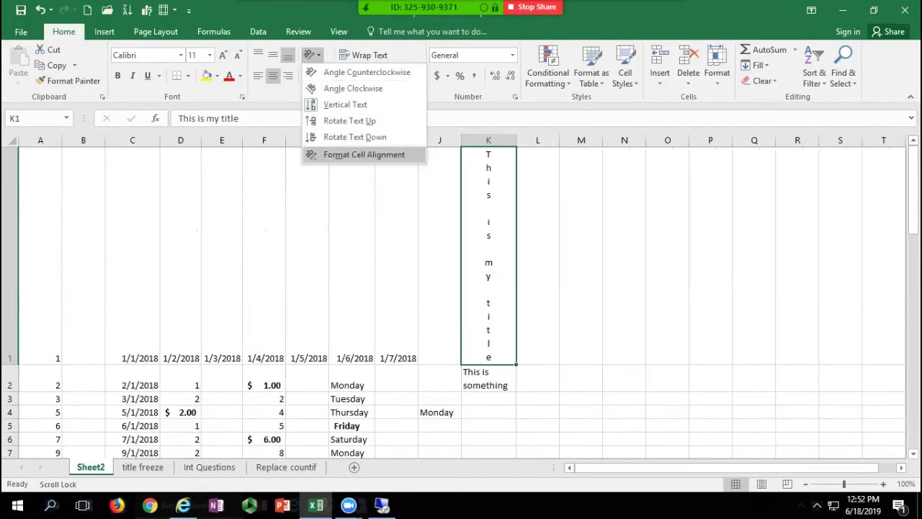
pyautogui.click(364, 154)
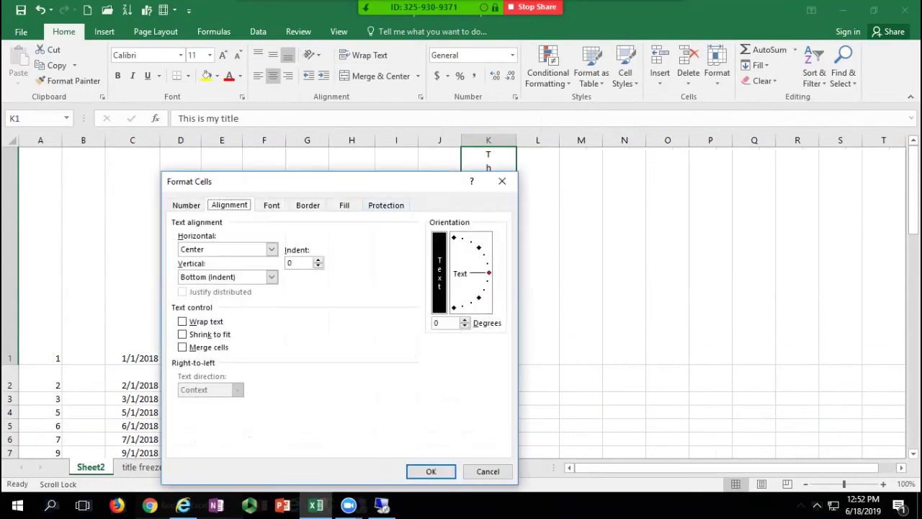
pyautogui.click(502, 181)
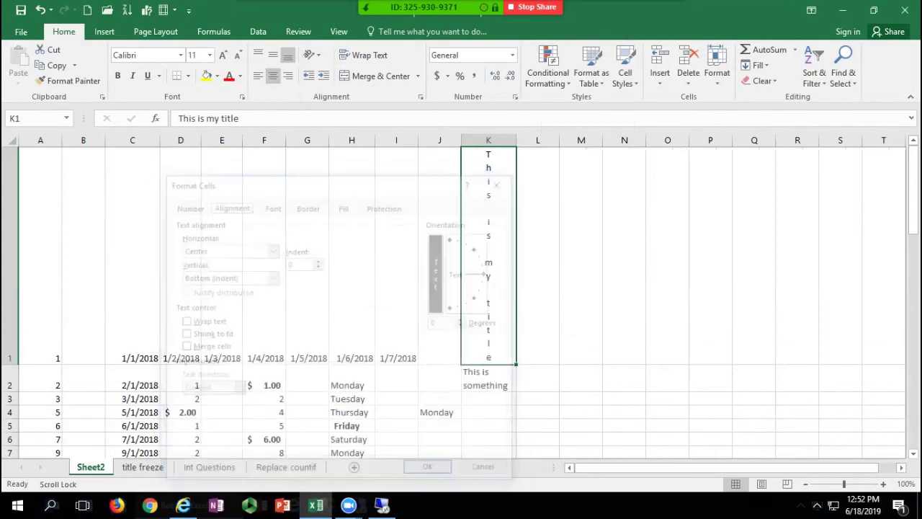
# Step: Undo the orientation and column-width changes to restore the horizontal title
pyautogui.click(41, 10)
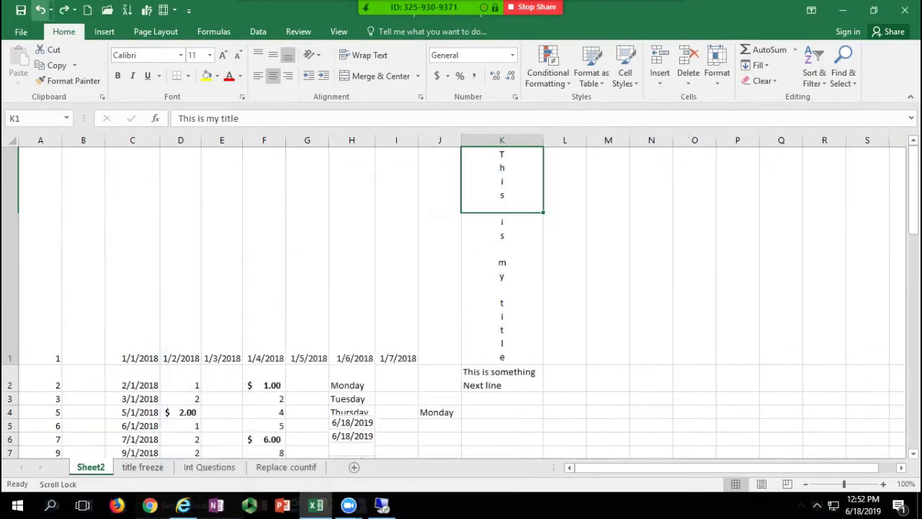
pyautogui.click(41, 10)
pyautogui.click(40, 10)
pyautogui.click(40, 10)
pyautogui.click(40, 10)
pyautogui.click(41, 10)
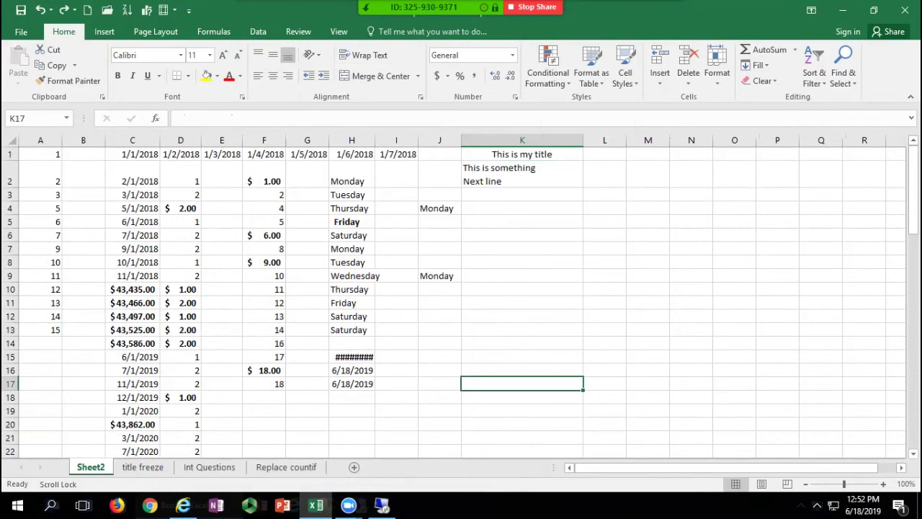
# Step: Widen column H so H15 fits, and replace H16's date with 2, showing 1/2/1900
pyautogui.click(352, 370)
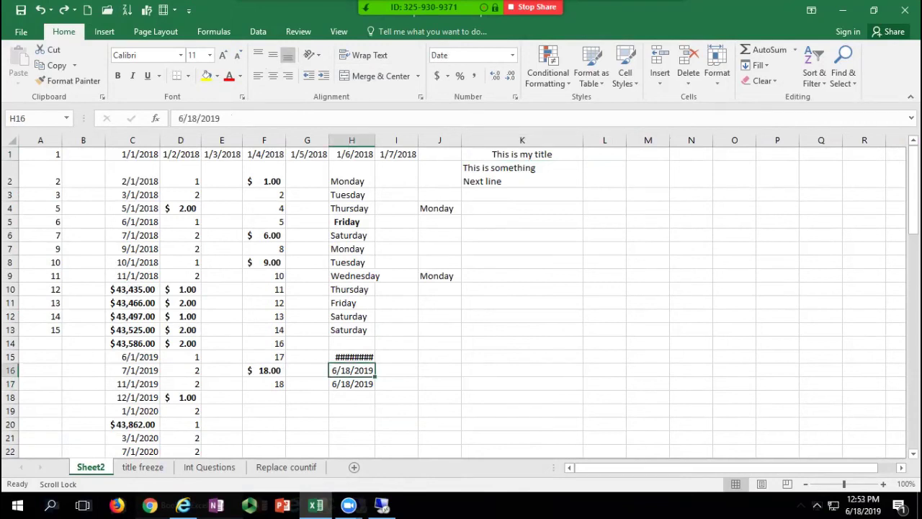
pyautogui.moveTo(375, 140); pyautogui.dragTo(393, 140)
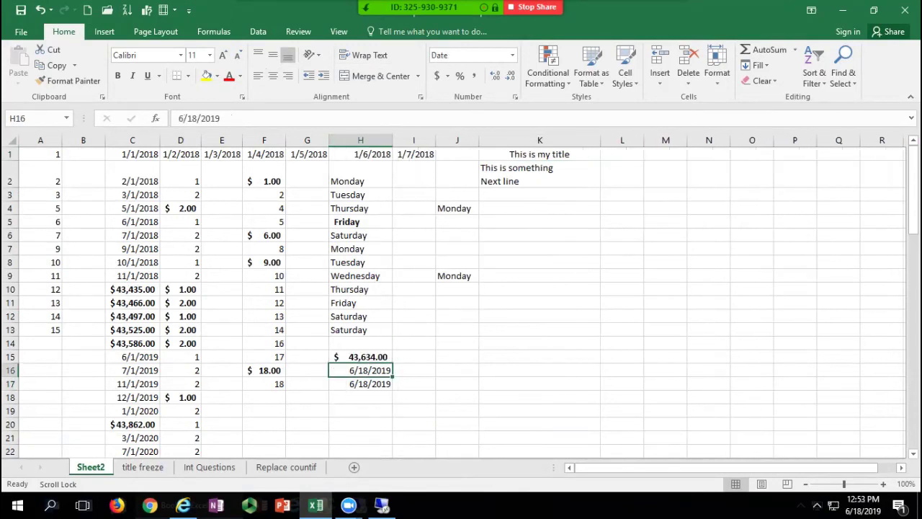
pyautogui.press('Delete')
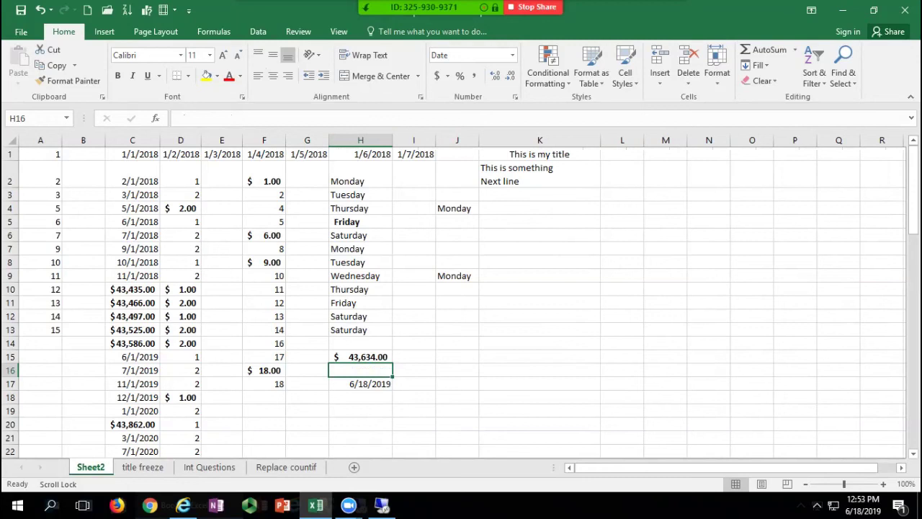
pyautogui.write('2')
pyautogui.press('Return')
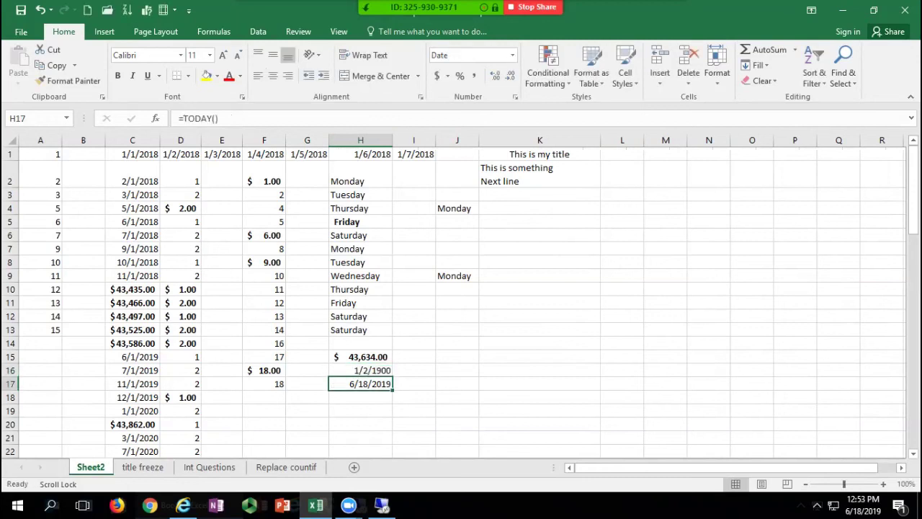
pyautogui.click(361, 370)
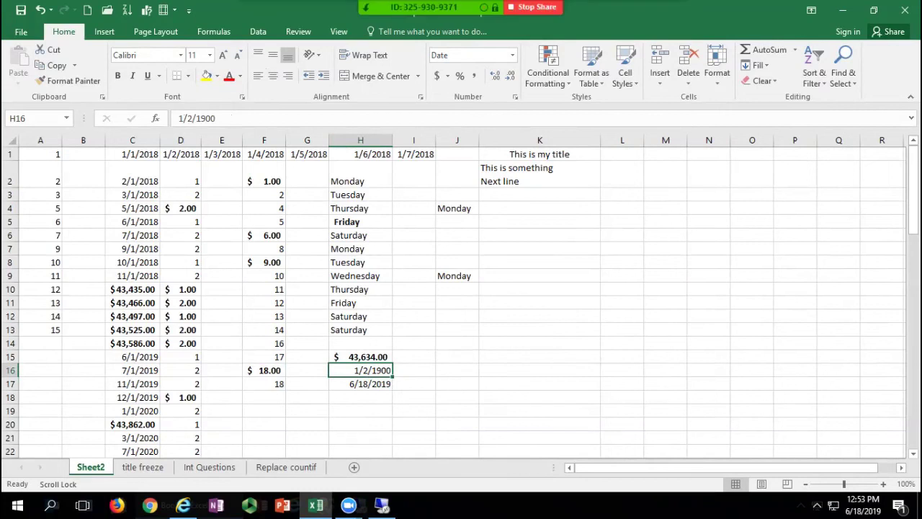
# Step: Clear only the formatting from H16 using Clear Formats
pyautogui.click(512, 55)
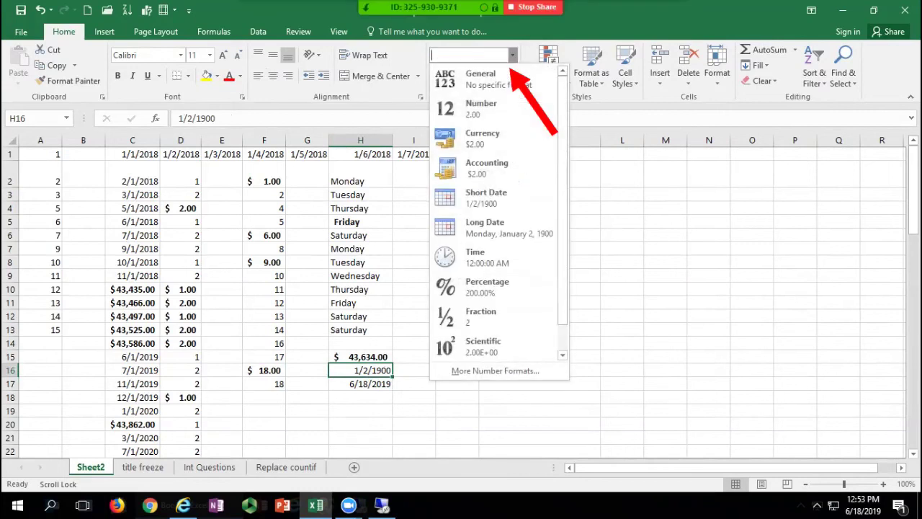
pyautogui.press('Escape')
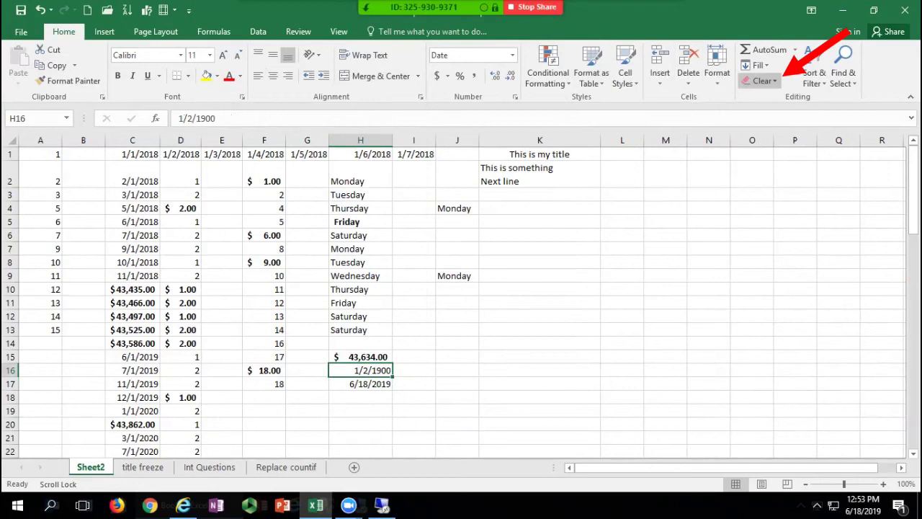
pyautogui.click(762, 81)
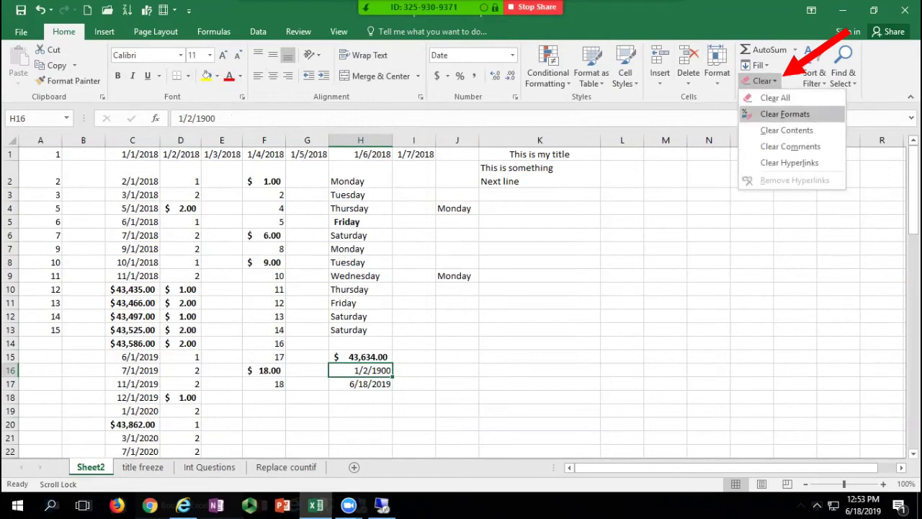
pyautogui.click(785, 113)
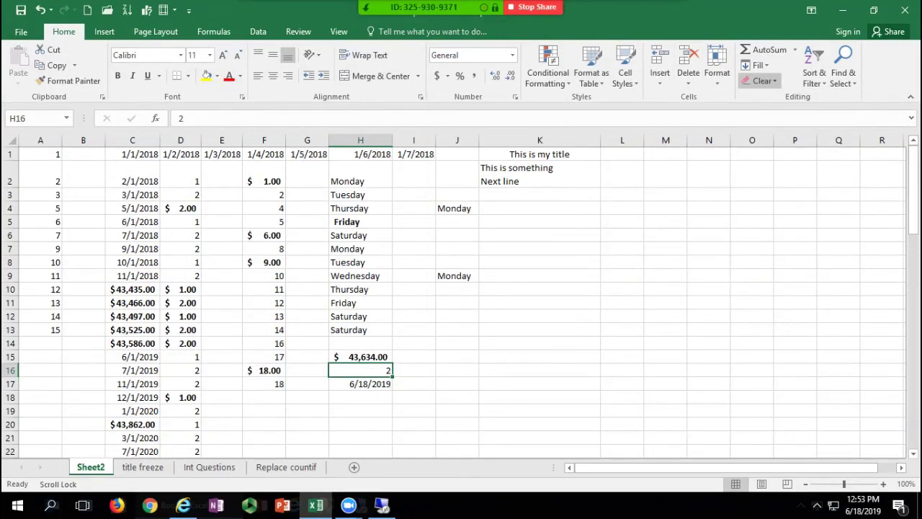
# Step: Clear all of H16 and re-enter 2 as a plain General number
pyautogui.click(762, 80)
pyautogui.click(777, 97)
pyautogui.write('2')
pyautogui.press('Return')
pyautogui.click(360, 371)
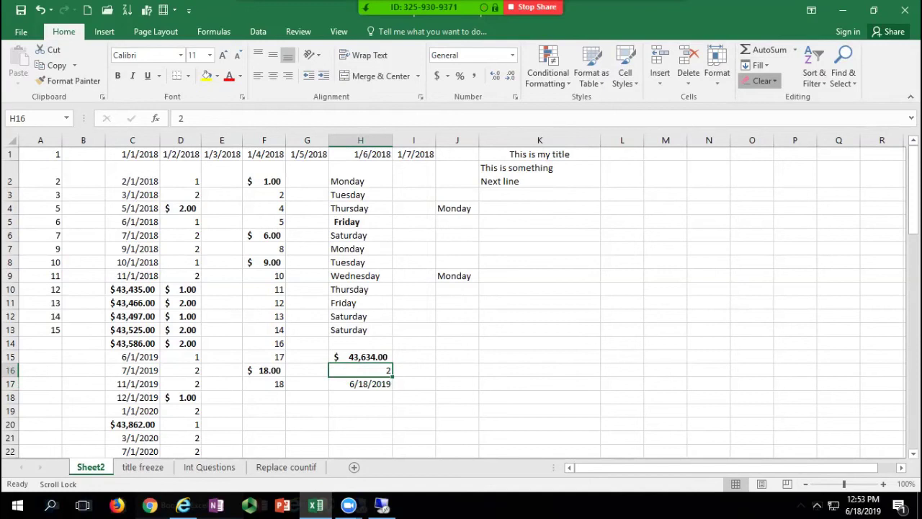
pyautogui.click(761, 80)
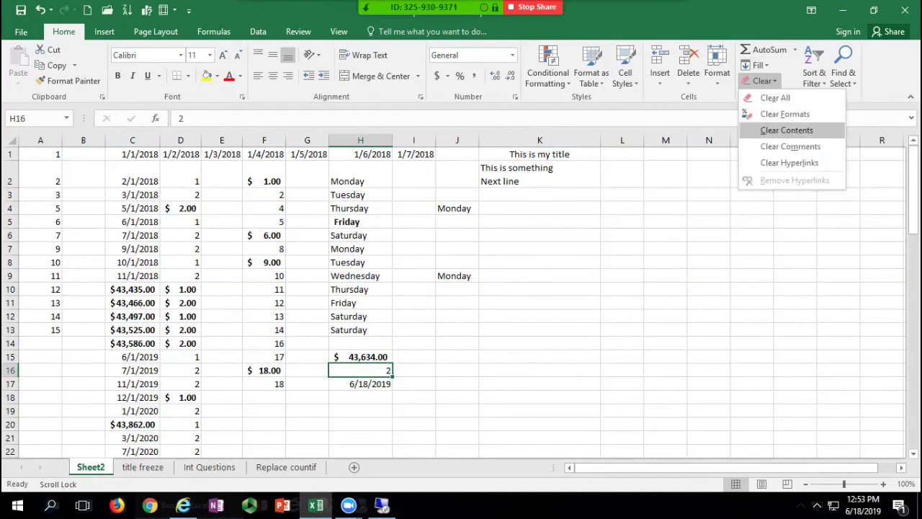
pyautogui.press('Escape')
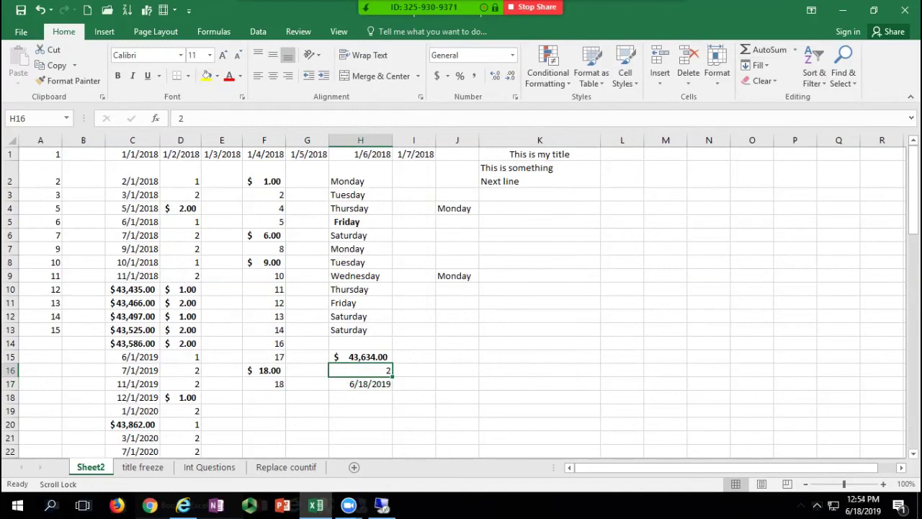
pyautogui.click(264, 194)
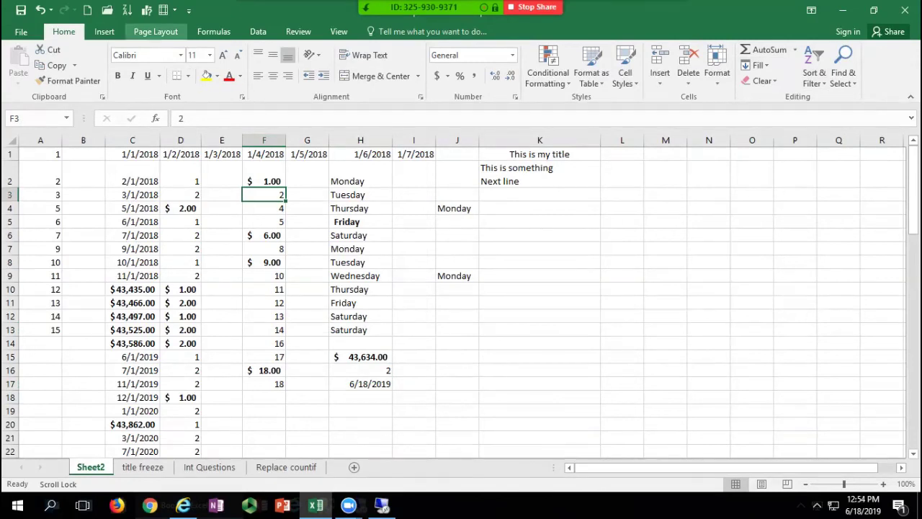
pyautogui.click(257, 31)
pyautogui.click(63, 32)
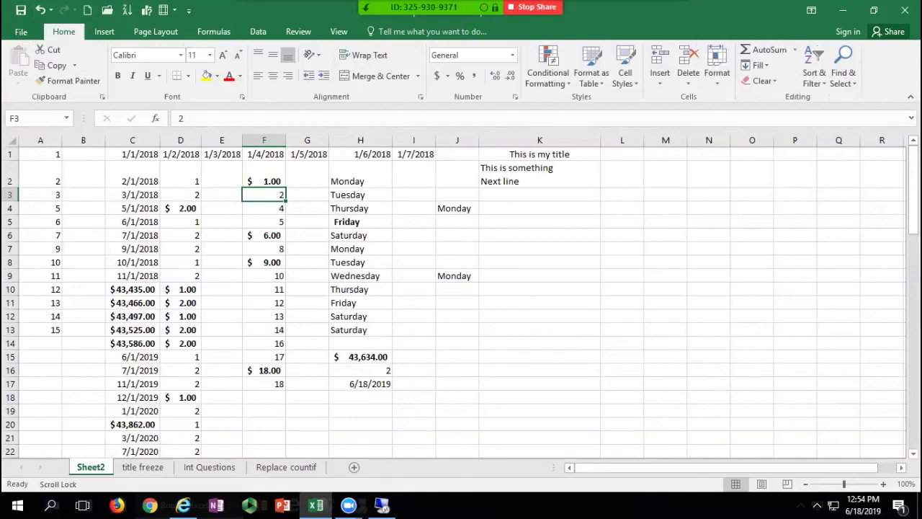
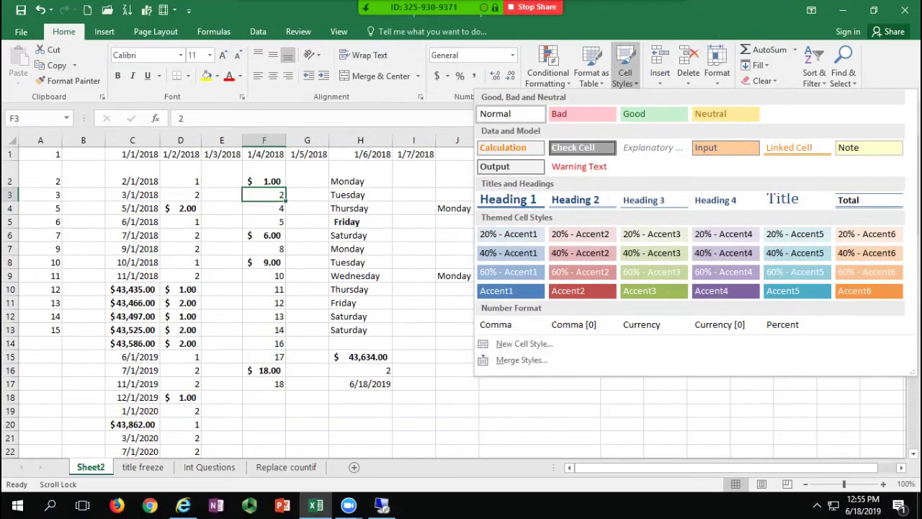
# Step: Dismiss Cell Styles, select C2's 2/1/2018 date and review the Number Format list without changing it
pyautogui.press('Escape')
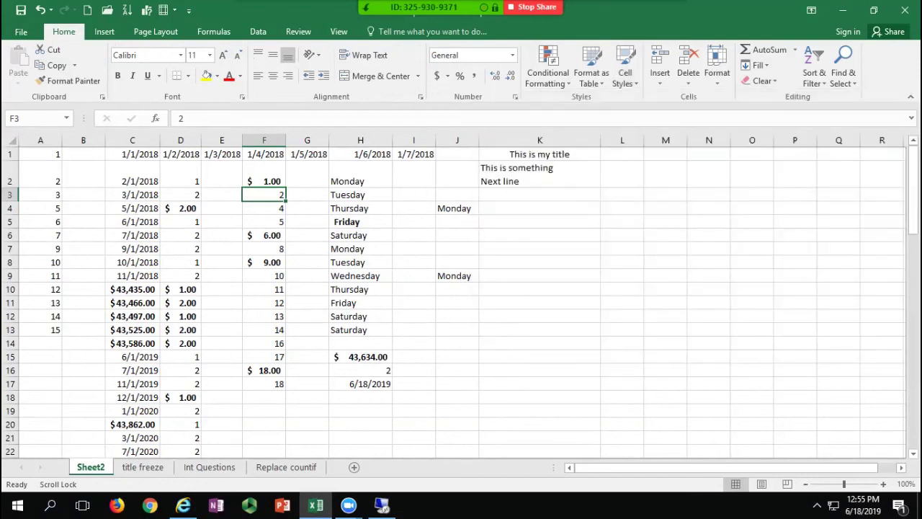
pyautogui.click(133, 175)
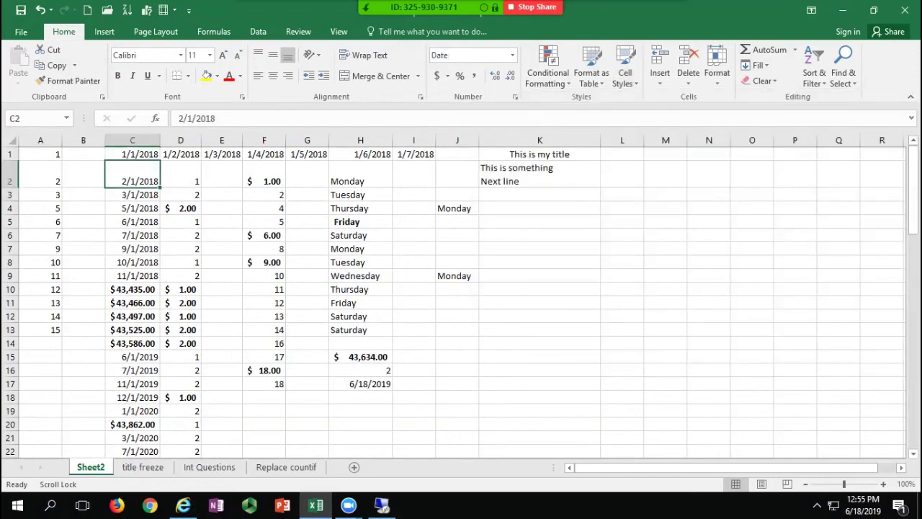
pyautogui.click(512, 55)
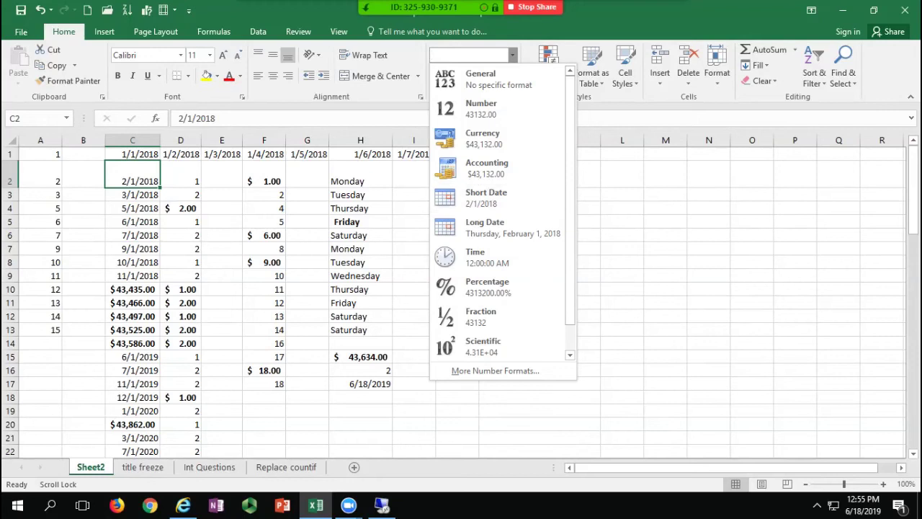
pyautogui.press('Escape')
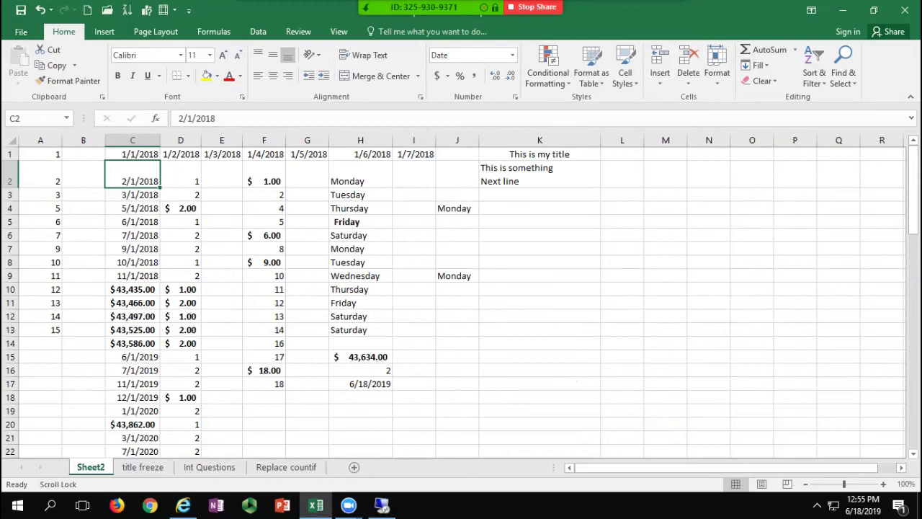
pyautogui.click(512, 55)
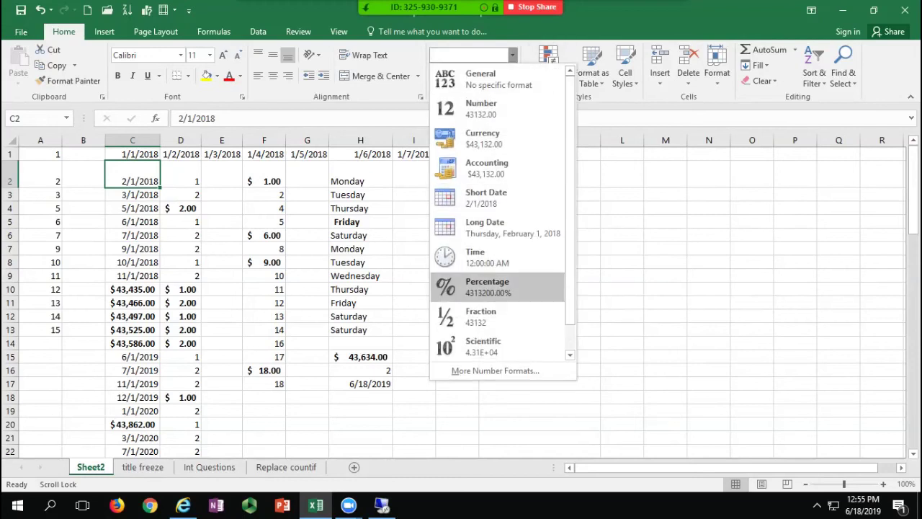
pyautogui.press('Escape')
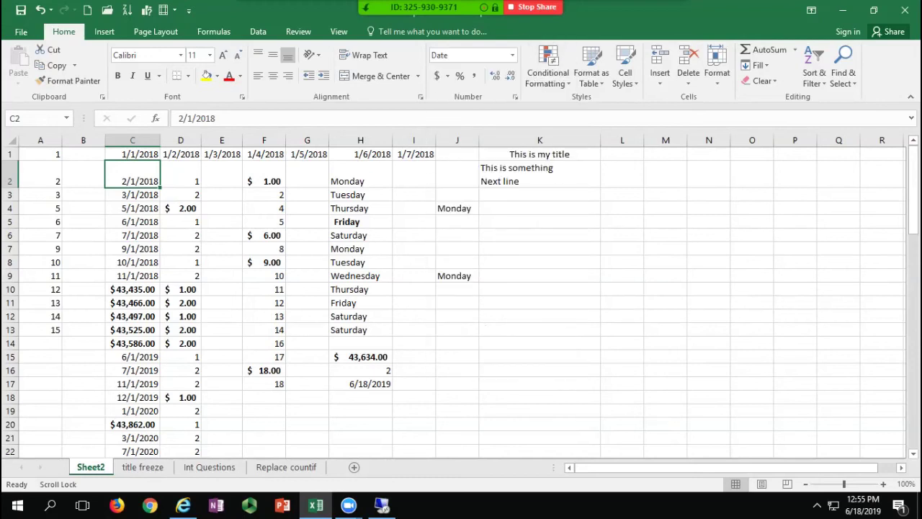
# Step: Format C2 with the 3/14/12 short date type so it shows 2/1/18
pyautogui.click(514, 95)
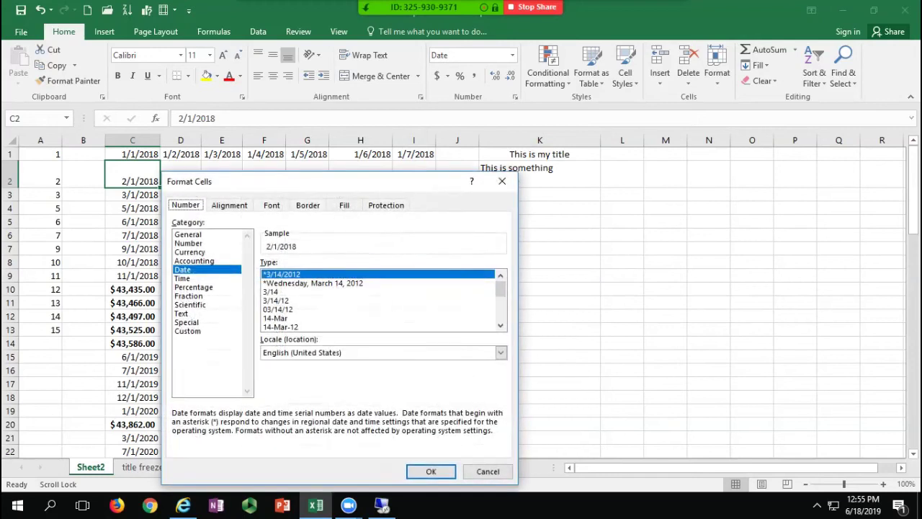
pyautogui.click(276, 300)
pyautogui.click(431, 471)
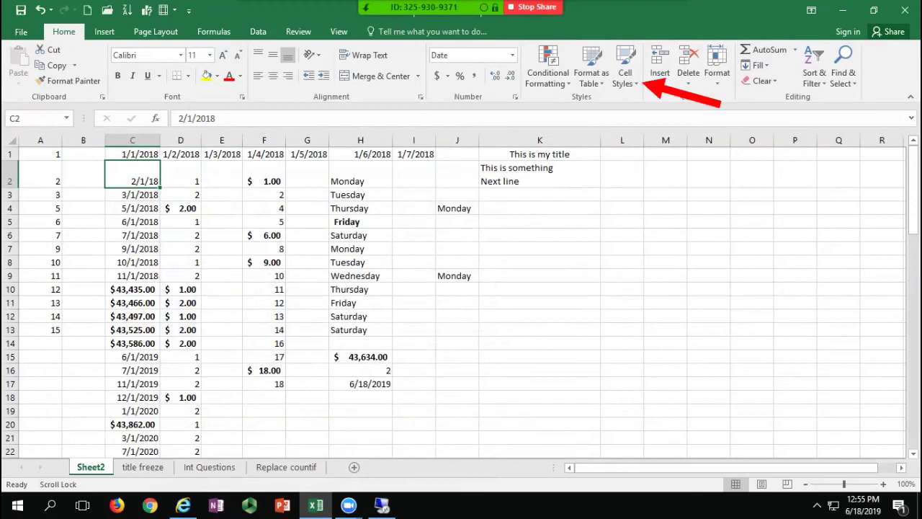
# Step: Create a new cell style named ShortDate using the m/d/yy Date format
pyautogui.click(643, 81)
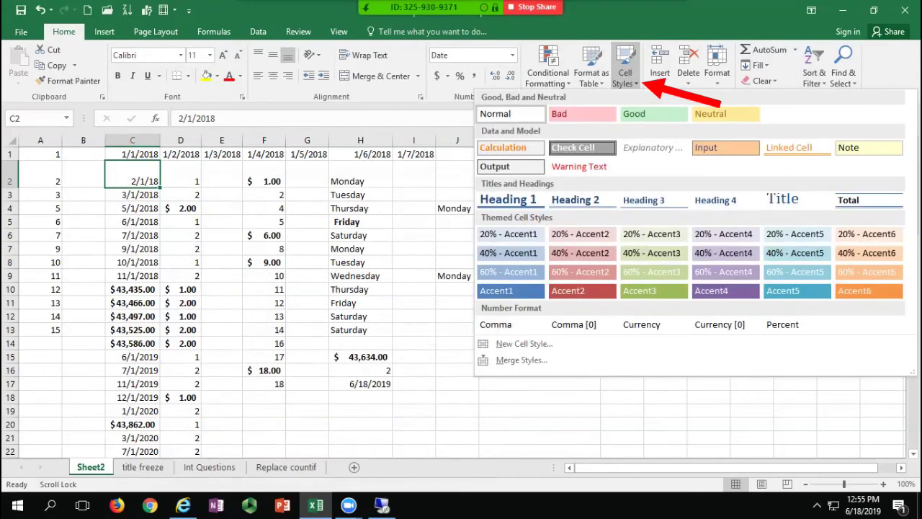
pyautogui.click(524, 344)
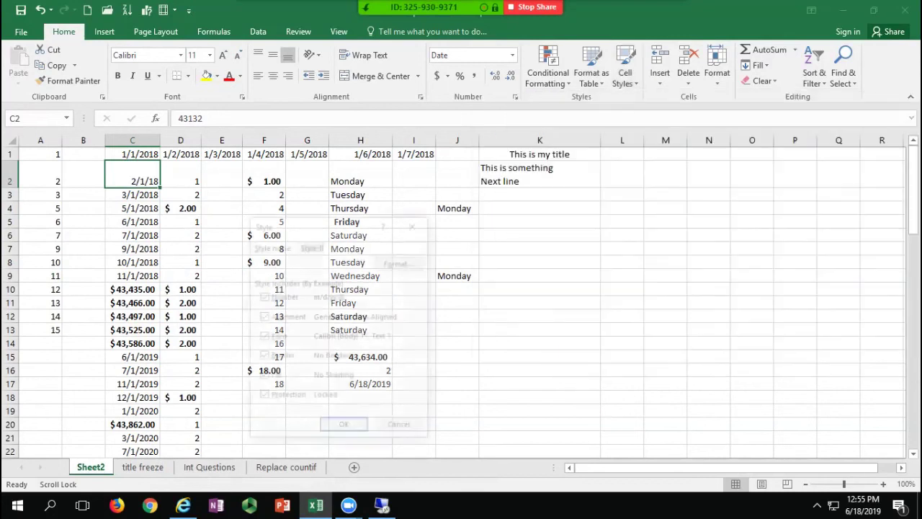
pyautogui.write('ShortDate')
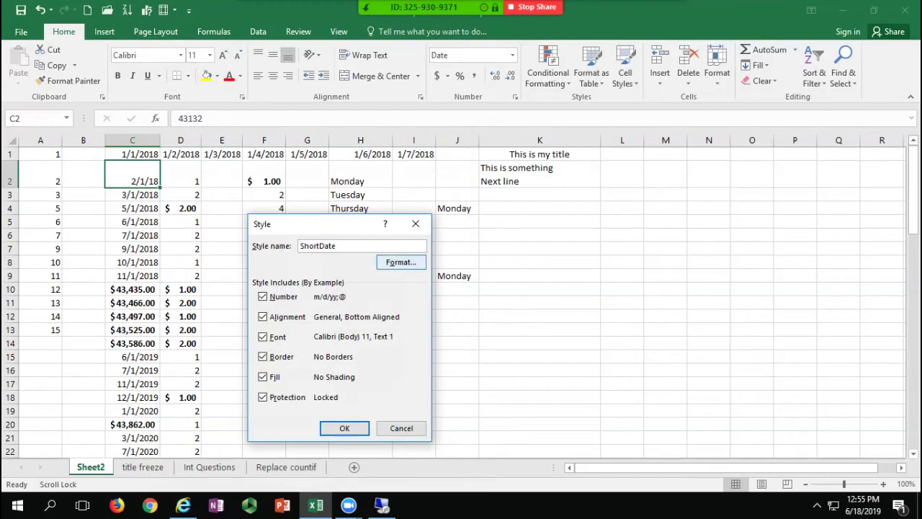
pyautogui.click(401, 262)
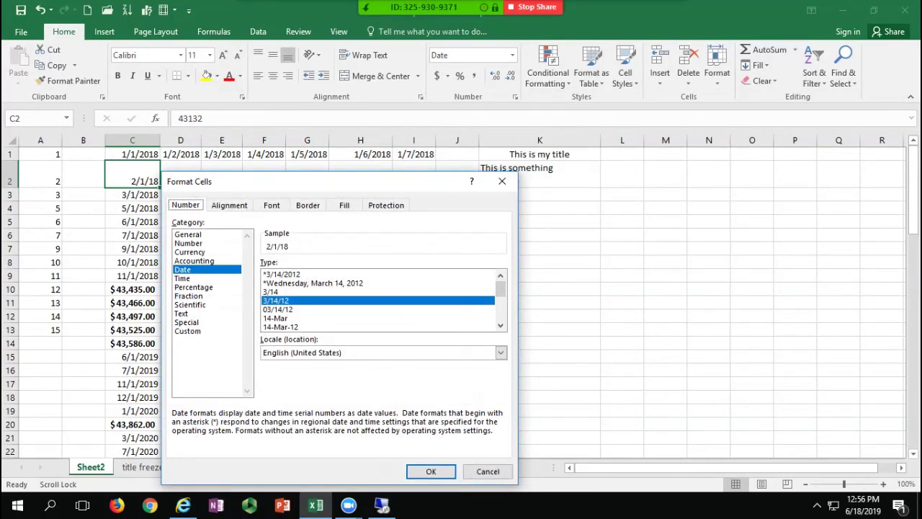
pyautogui.click(431, 472)
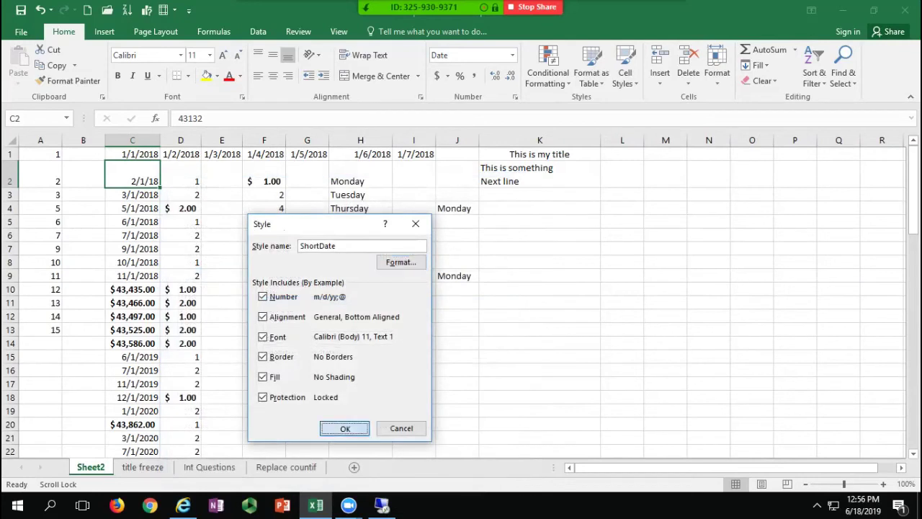
pyautogui.click(344, 428)
pyautogui.click(626, 72)
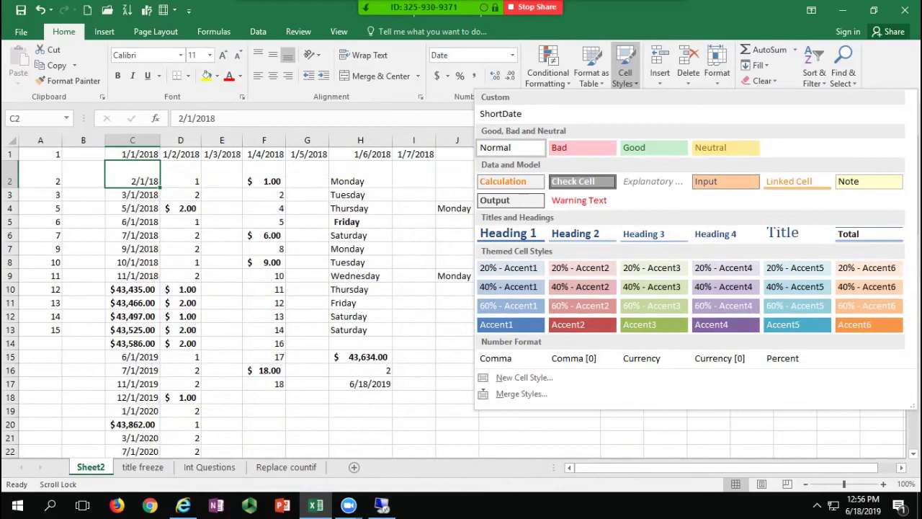
# Step: Add Cell Styles to the Quick Access Toolbar, apply ShortDate to C2, then select C7 and F10
pyautogui.rightClick(638, 56)
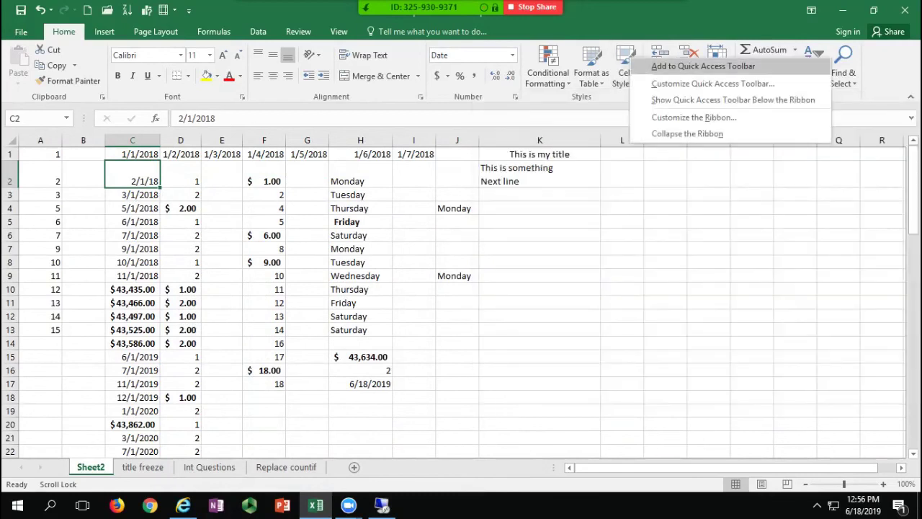
pyautogui.click(692, 64)
pyautogui.click(187, 10)
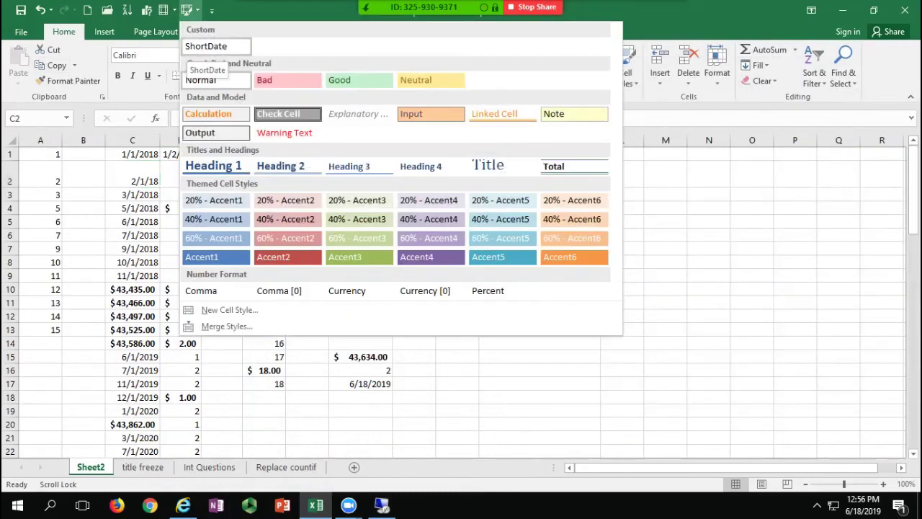
pyautogui.click(209, 47)
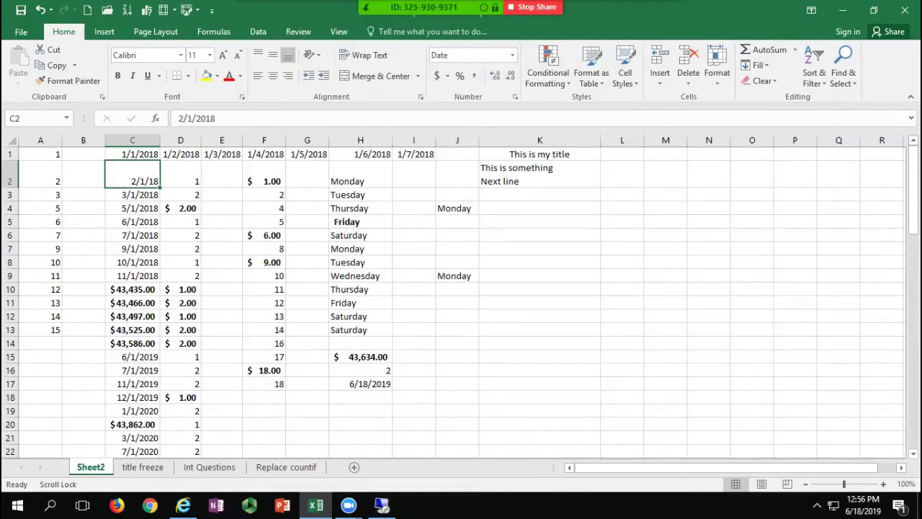
pyautogui.click(133, 249)
pyautogui.click(264, 290)
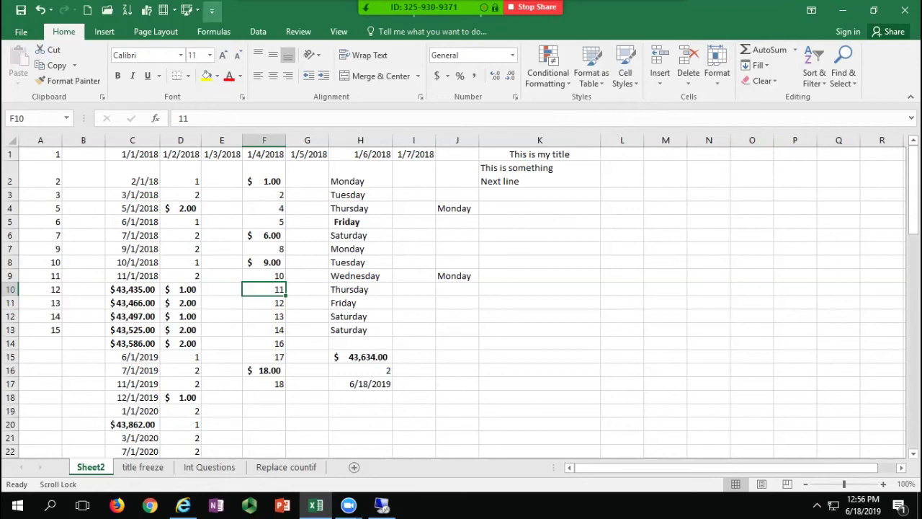
pyautogui.click(187, 10)
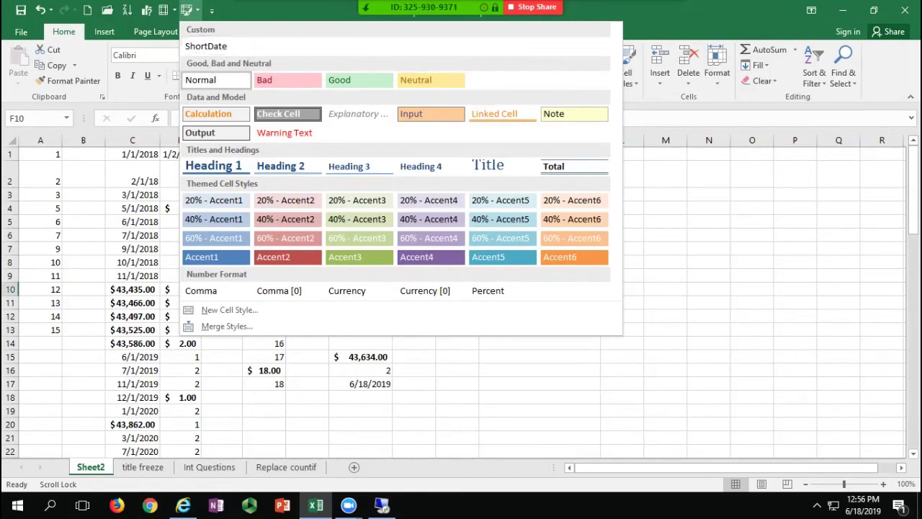
pyautogui.press('Escape')
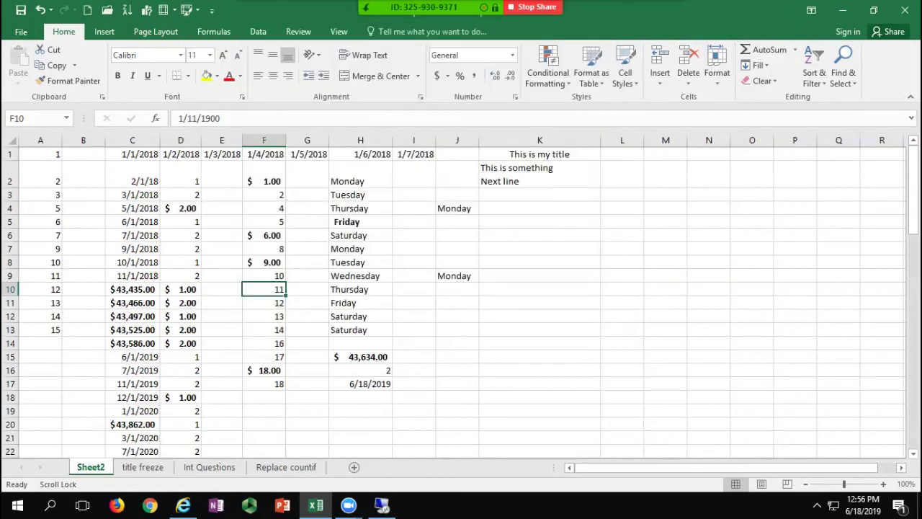
pyautogui.click(626, 72)
pyautogui.rightClick(505, 114)
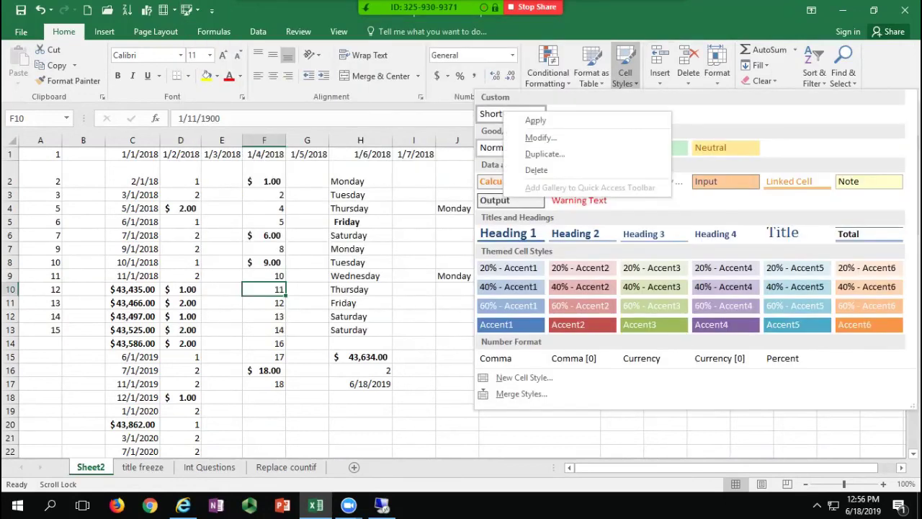
pyautogui.click(536, 170)
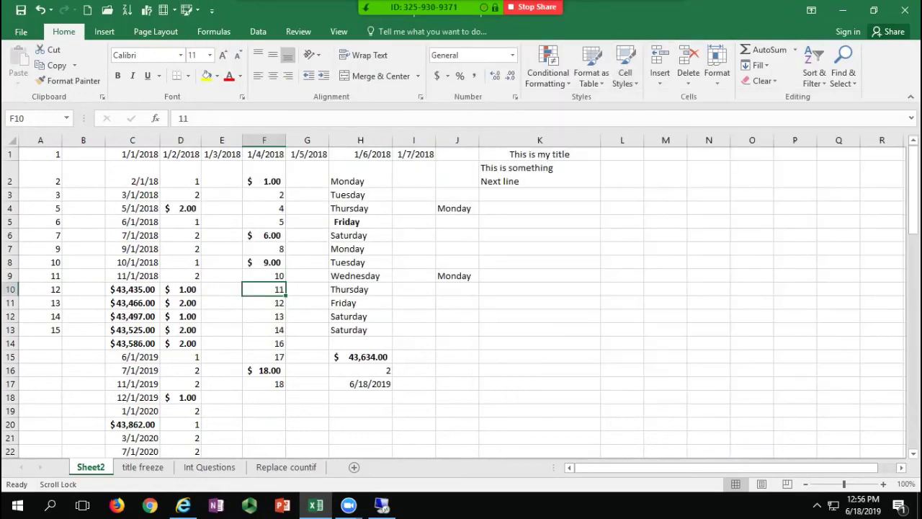
pyautogui.click(458, 262)
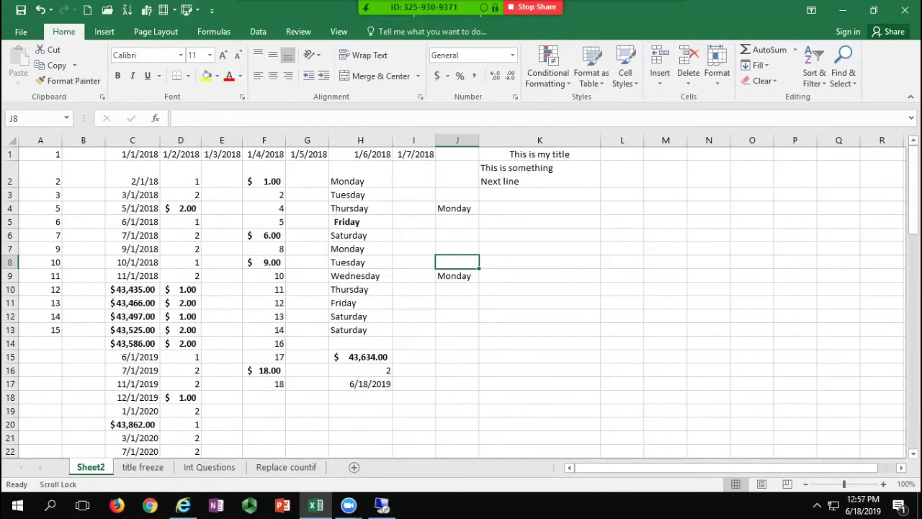
pyautogui.click(264, 208)
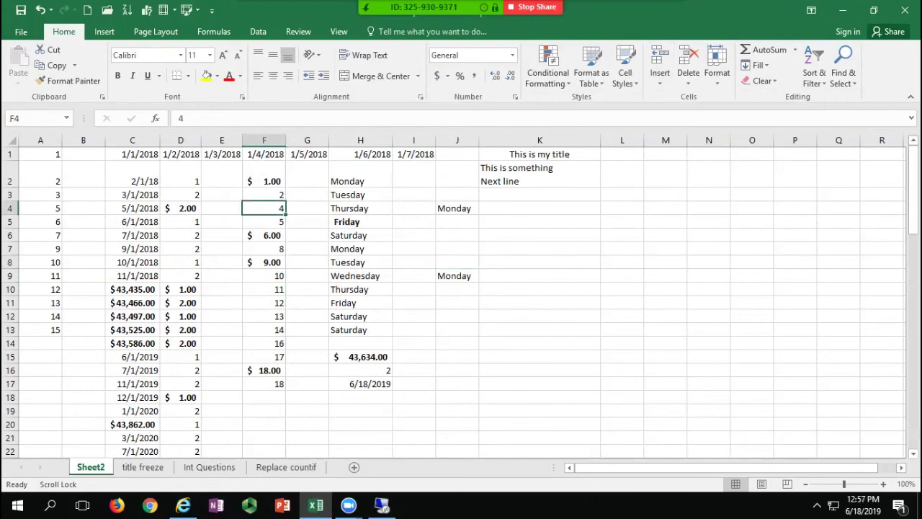
pyautogui.hotkey('ctrl', 'pagedown')
pyautogui.hotkey('ctrl', 'pagedown')
pyautogui.hotkey('ctrl', 'pagedown')
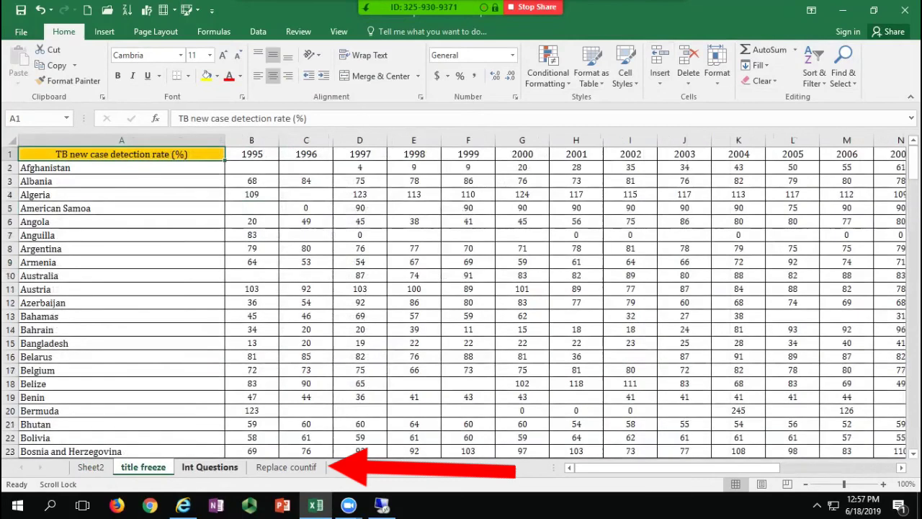
pyautogui.hotkey('ctrl', 'pageup')
pyautogui.hotkey('ctrl', 'pageup')
pyautogui.hotkey('ctrl', 'pageup')
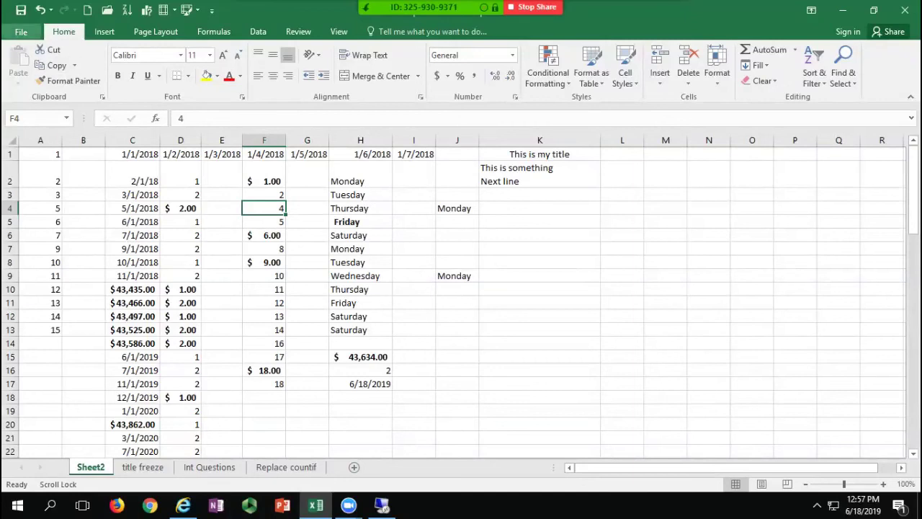
pyautogui.click(21, 32)
# Step: Change printing from Active Sheets to Print Entire Workbook (29 pages), then switch to title freeze
pyautogui.click(28, 193)
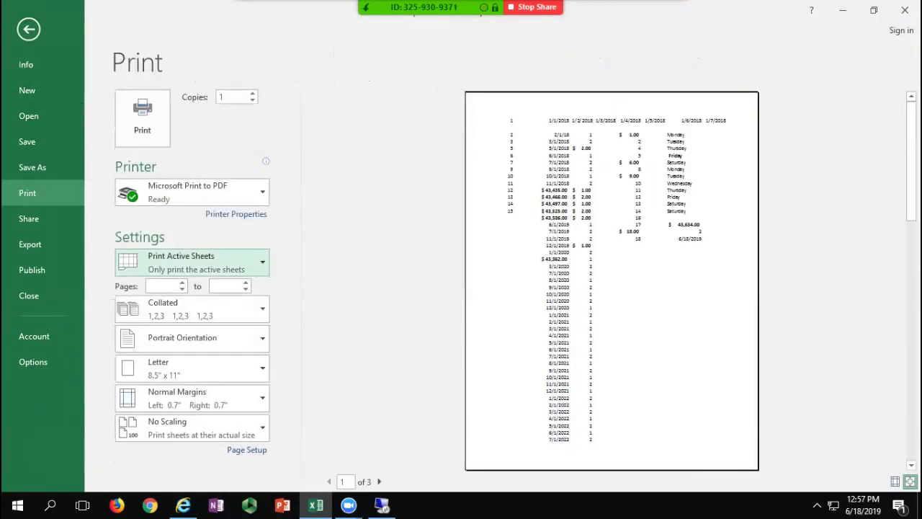
pyautogui.click(192, 262)
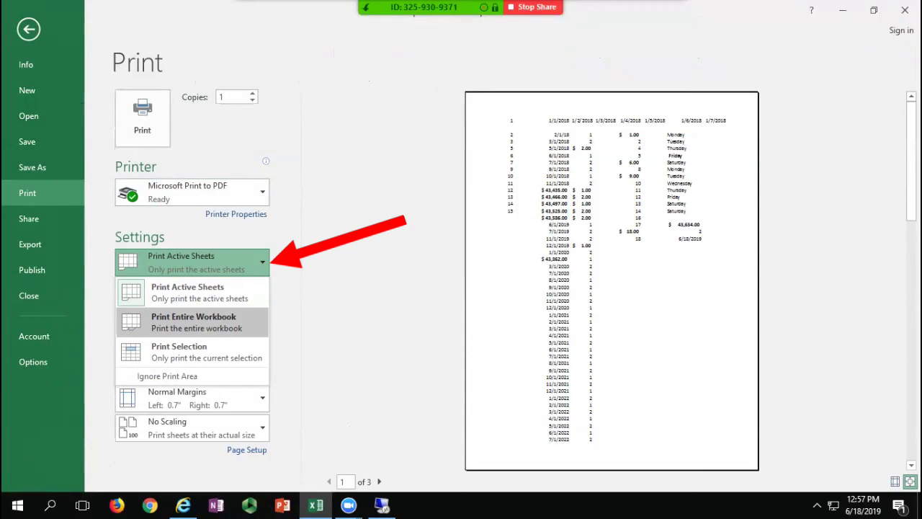
pyautogui.click(193, 322)
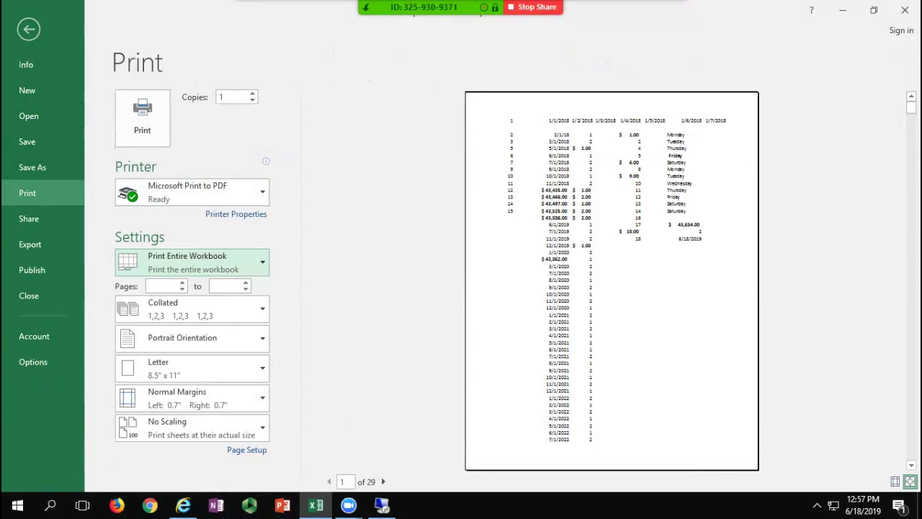
pyautogui.click(28, 29)
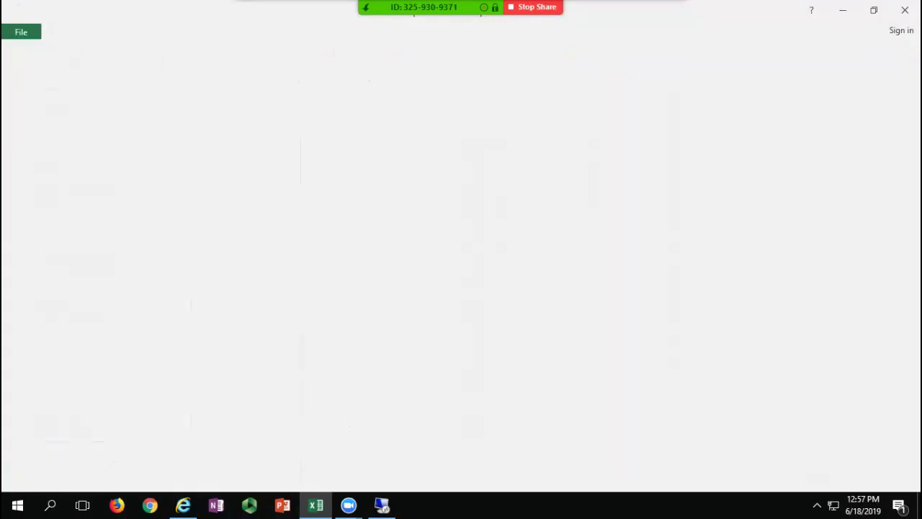
pyautogui.click(143, 467)
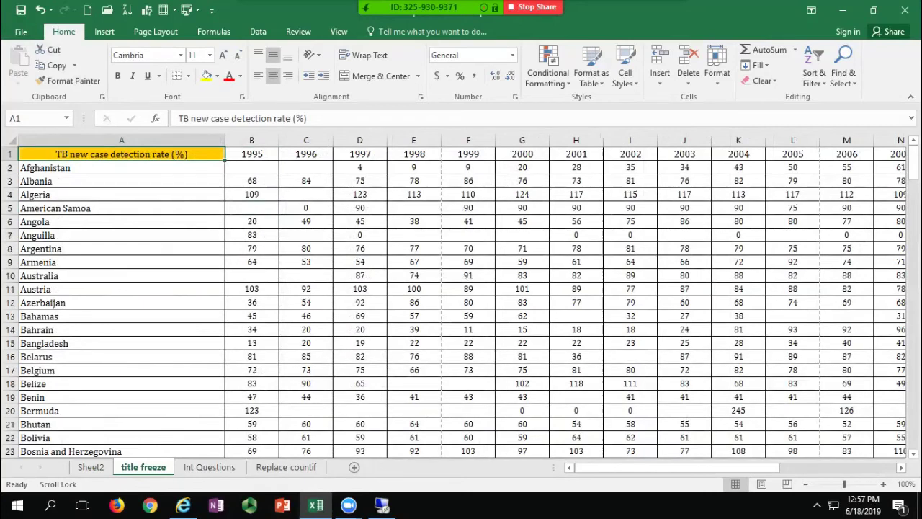
pyautogui.scroll(-15, 461, 302)
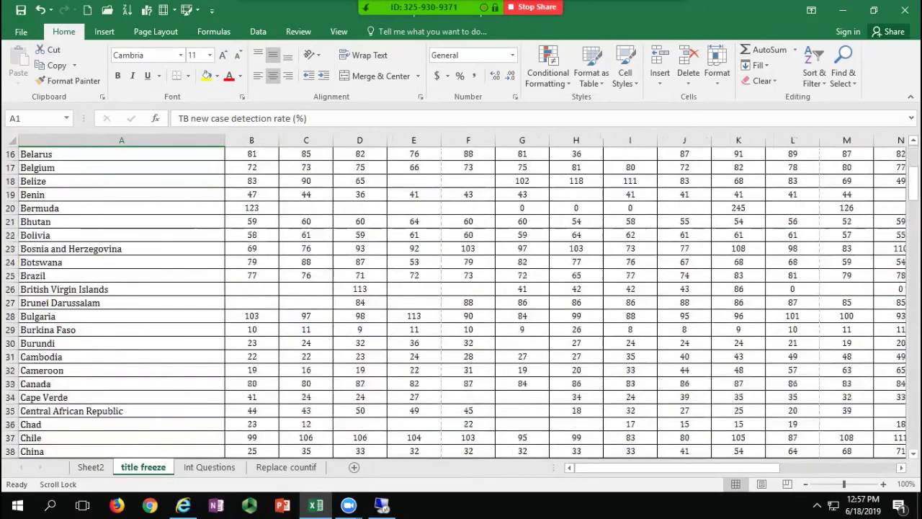
pyautogui.scroll(8, 461, 303)
pyautogui.scroll(7, 461, 303)
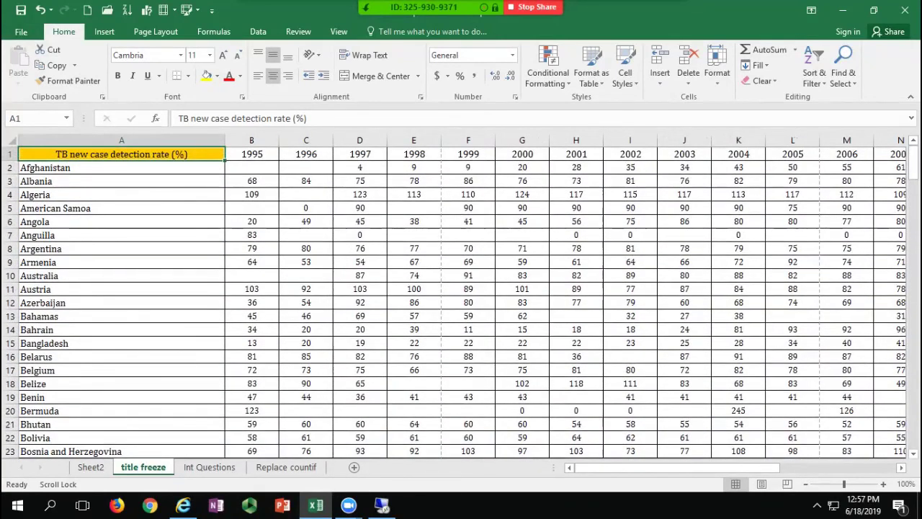
pyautogui.click(21, 32)
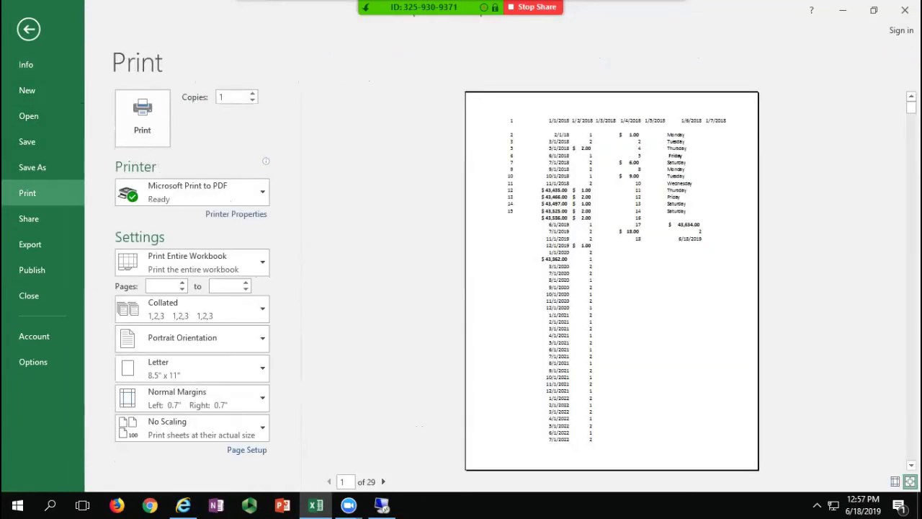
pyautogui.click(29, 29)
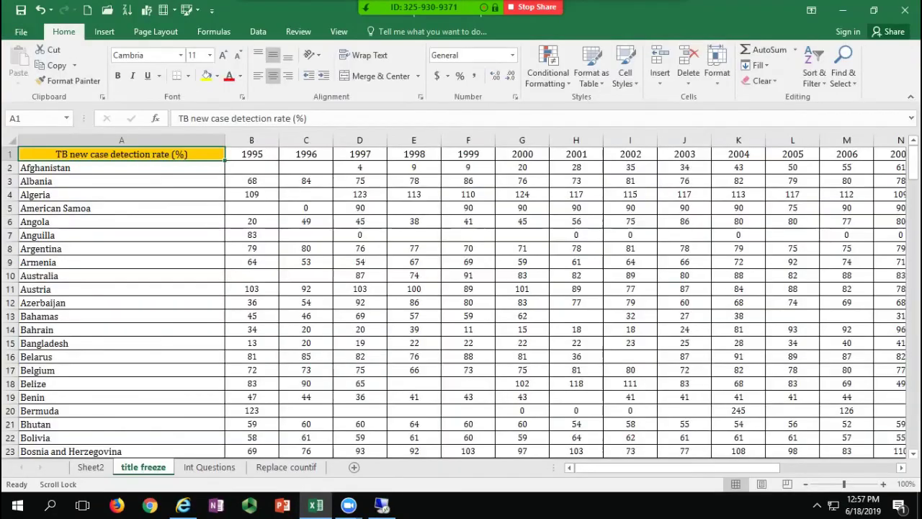
pyautogui.click(21, 32)
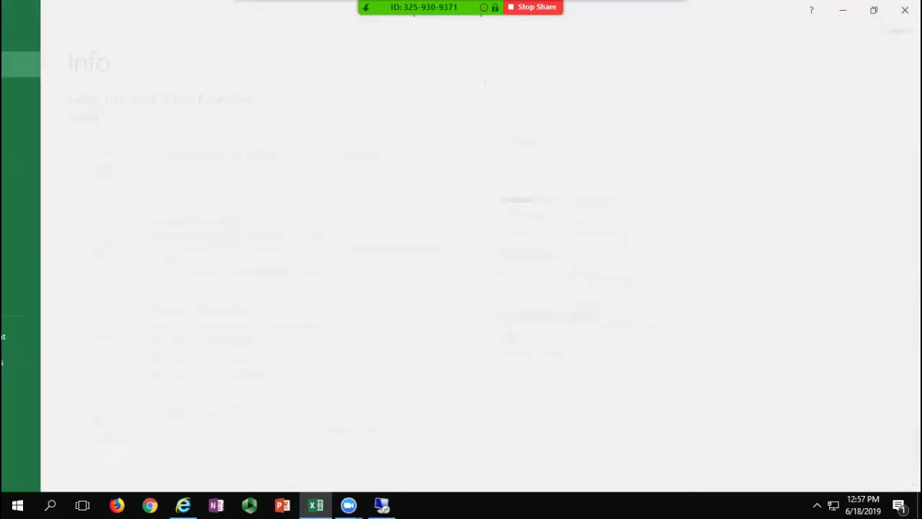
pyautogui.click(27, 193)
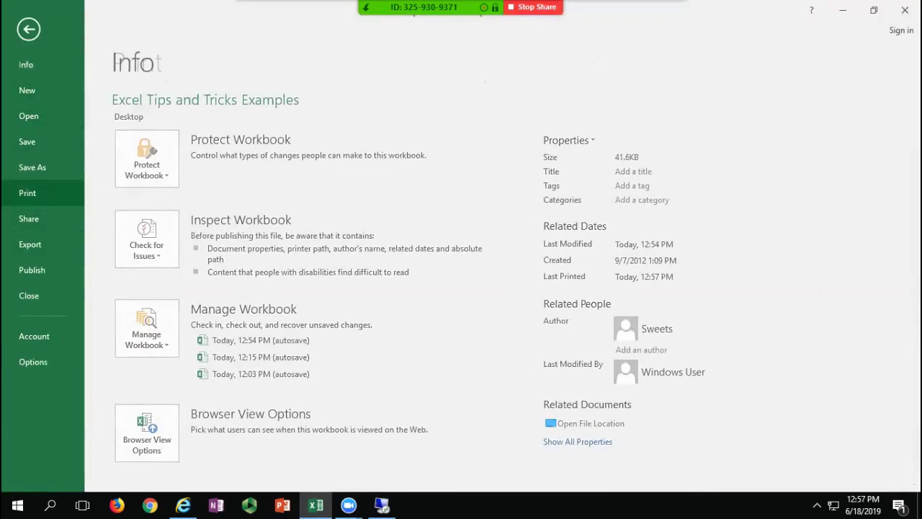
pyautogui.click(191, 262)
pyautogui.click(184, 288)
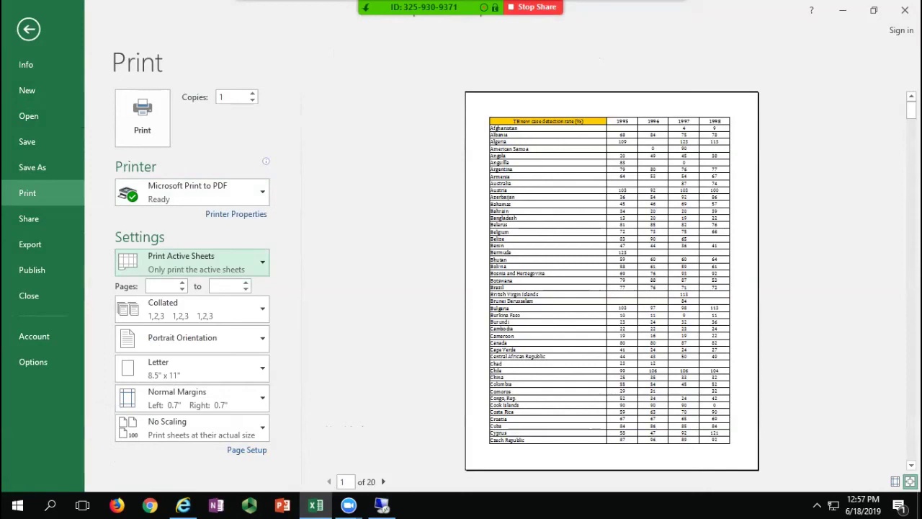
pyautogui.write('12')
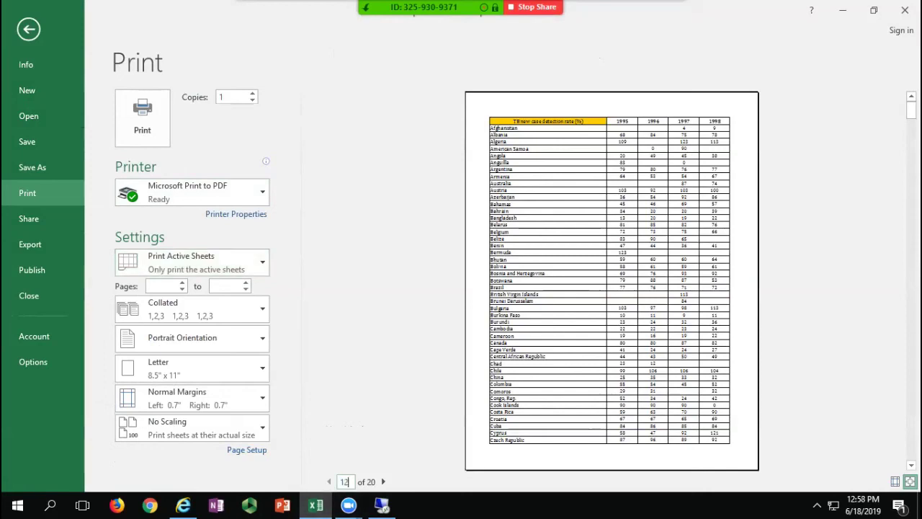
pyautogui.press('Return')
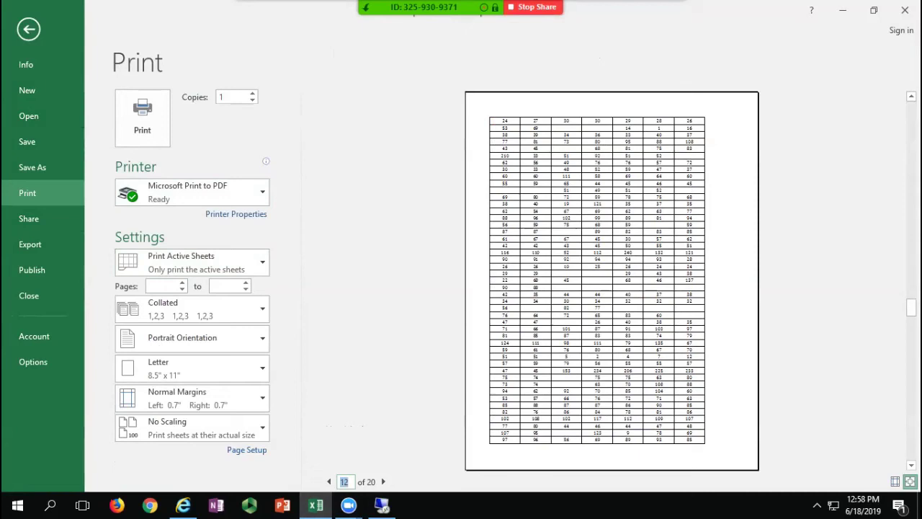
pyautogui.click(28, 29)
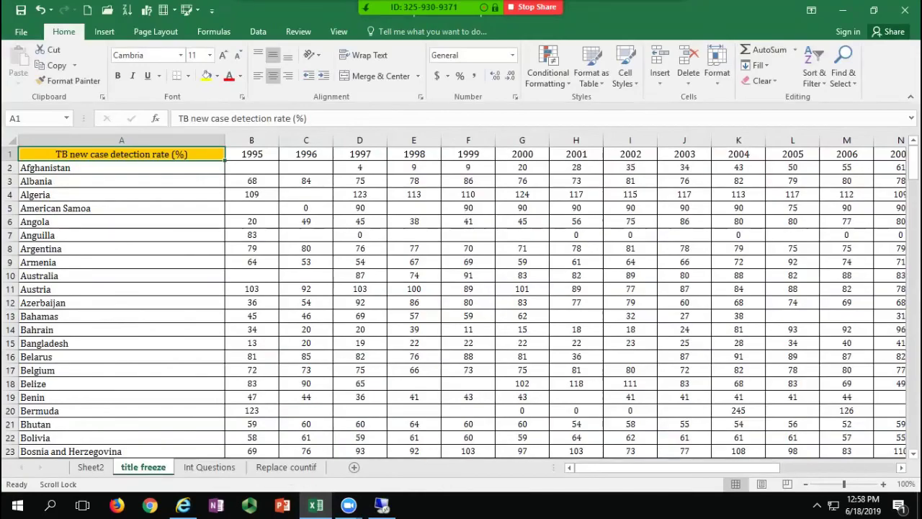
# Step: Set Print Titles to repeat row $1:$1 at the top and column $A:$A at the left
pyautogui.click(155, 35)
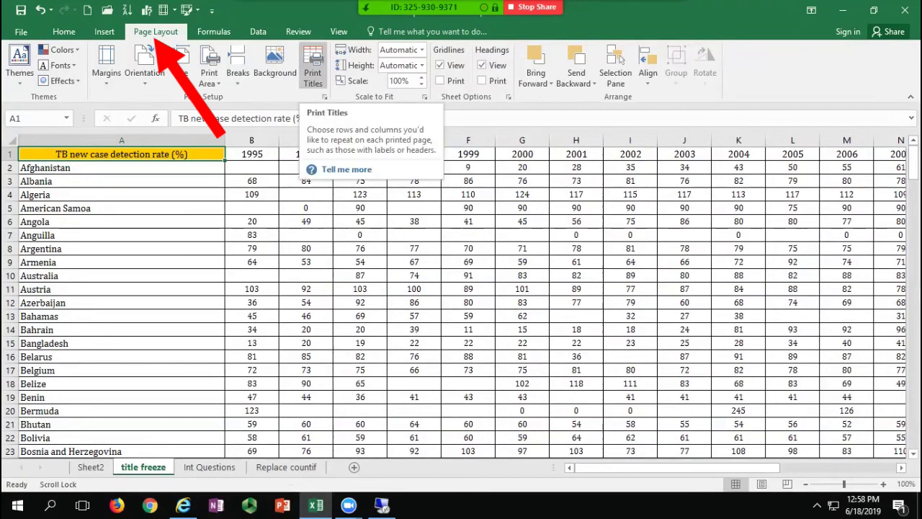
pyautogui.click(313, 68)
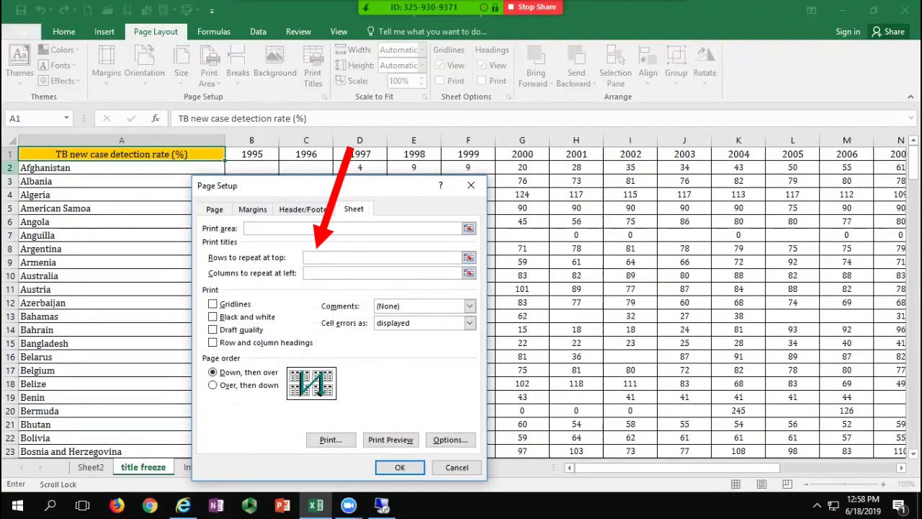
pyautogui.click(9, 154)
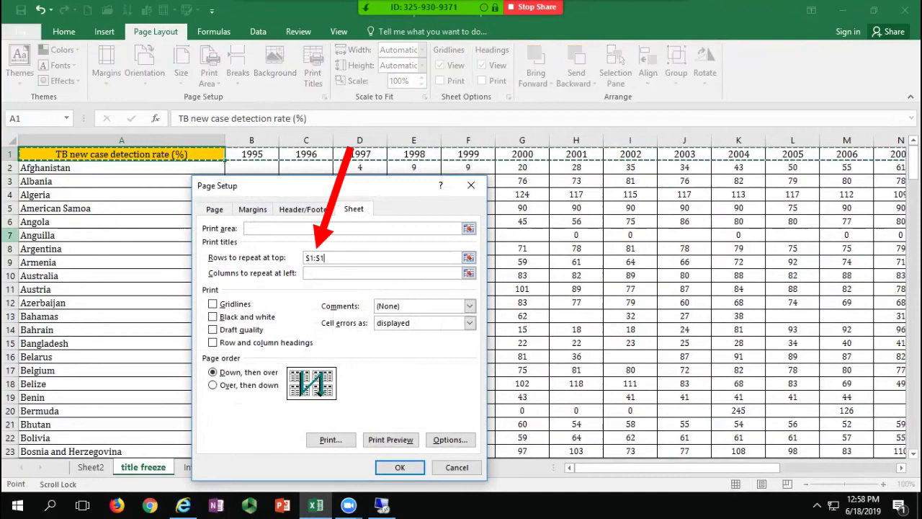
pyautogui.click(382, 273)
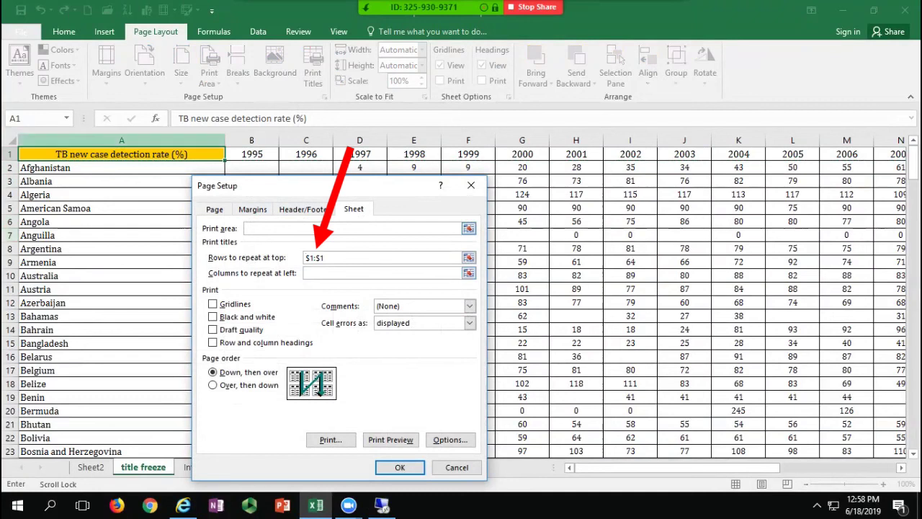
pyautogui.click(121, 140)
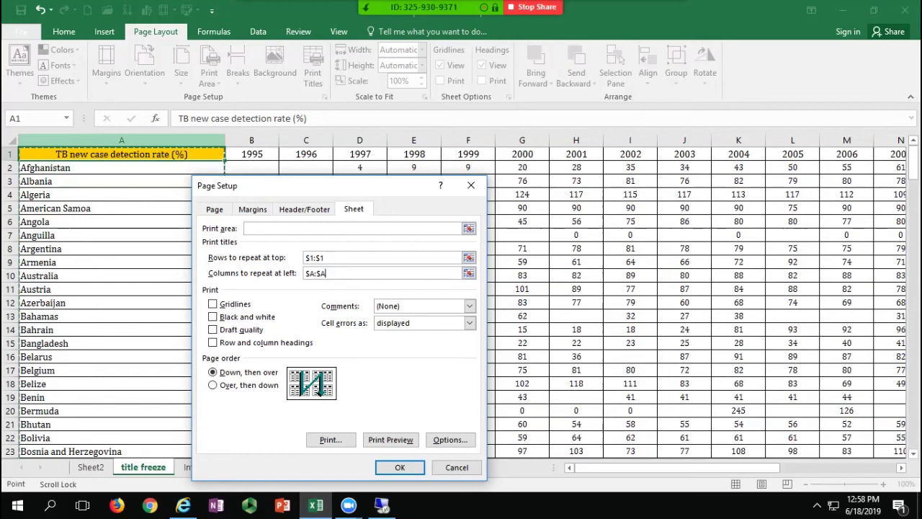
pyautogui.click(400, 467)
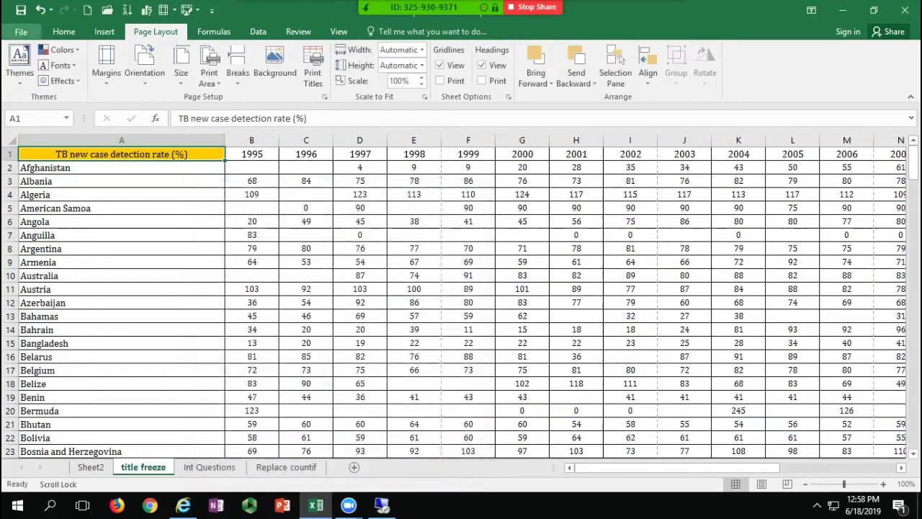
# Step: Check page 12 of the 30-page print preview, then return to the worksheet
pyautogui.click(21, 32)
pyautogui.click(27, 192)
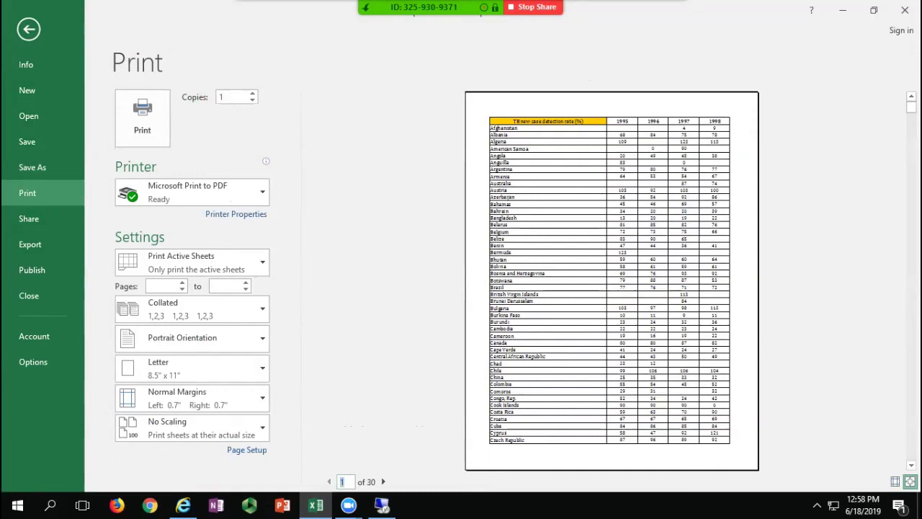
pyautogui.click(342, 481)
pyautogui.write('12')
pyautogui.press('Return')
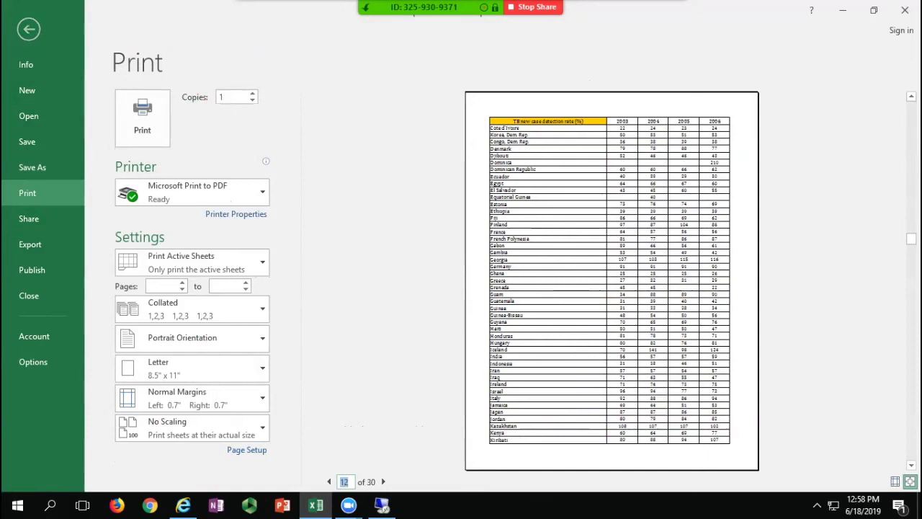
pyautogui.click(29, 29)
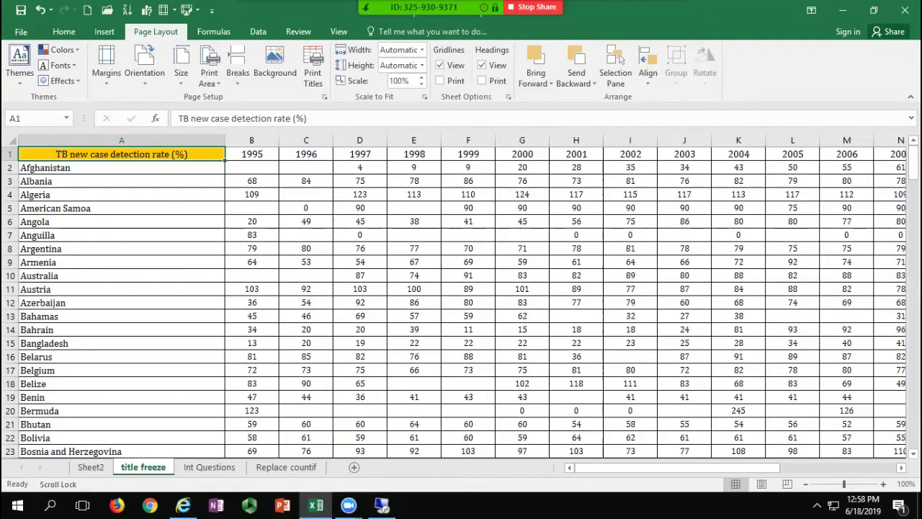
# Step: In Print Titles, toggle page order to Over, then down and back to Down, then over
pyautogui.click(313, 72)
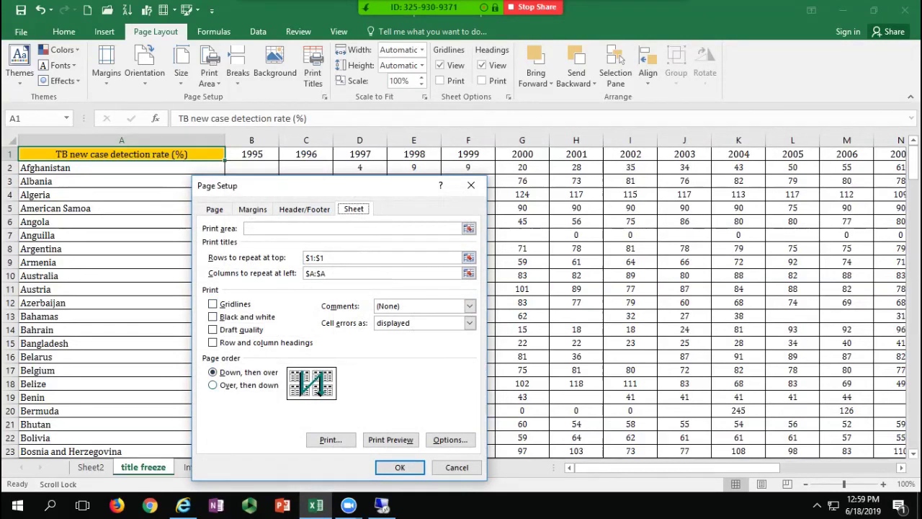
pyautogui.click(214, 385)
pyautogui.click(214, 373)
pyautogui.click(400, 467)
# Step: Reopen Page Setup from the launcher to check the Sheet tab, then open the File backstage
pyautogui.click(312, 72)
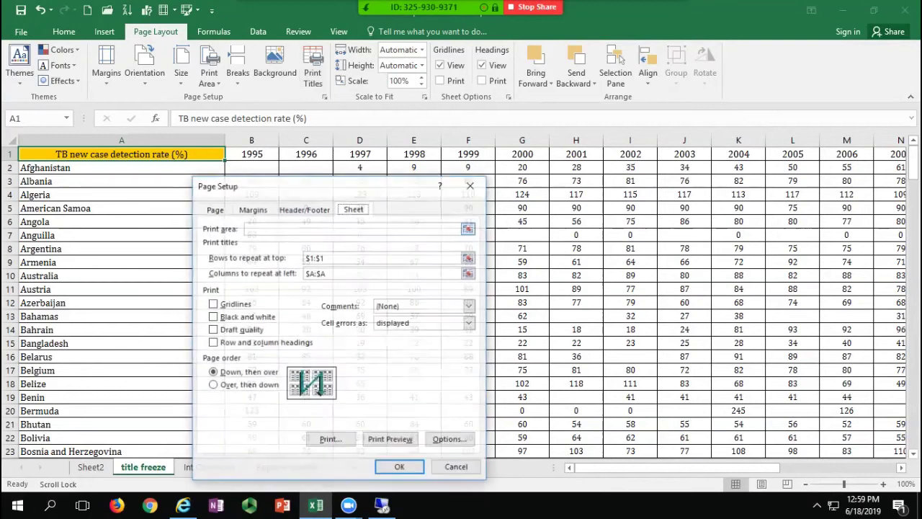
pyautogui.click(471, 185)
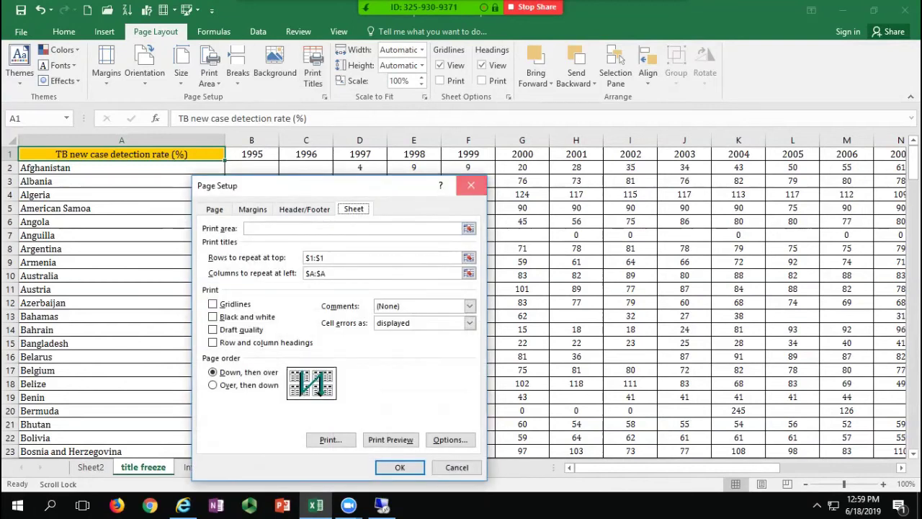
pyautogui.click(324, 96)
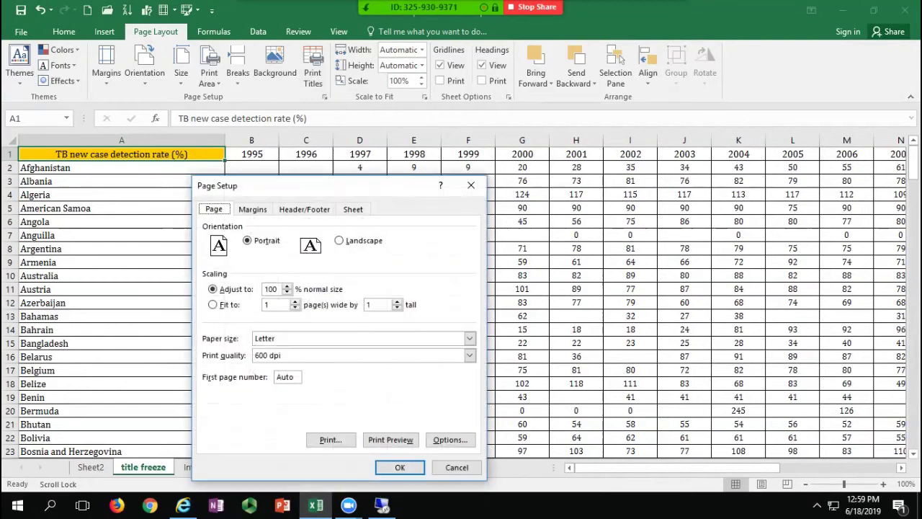
pyautogui.click(353, 209)
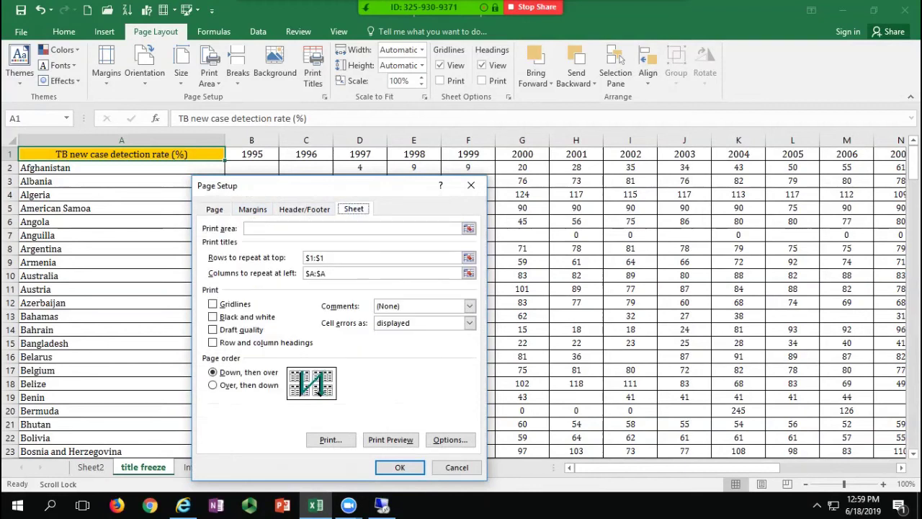
pyautogui.click(471, 185)
pyautogui.click(21, 32)
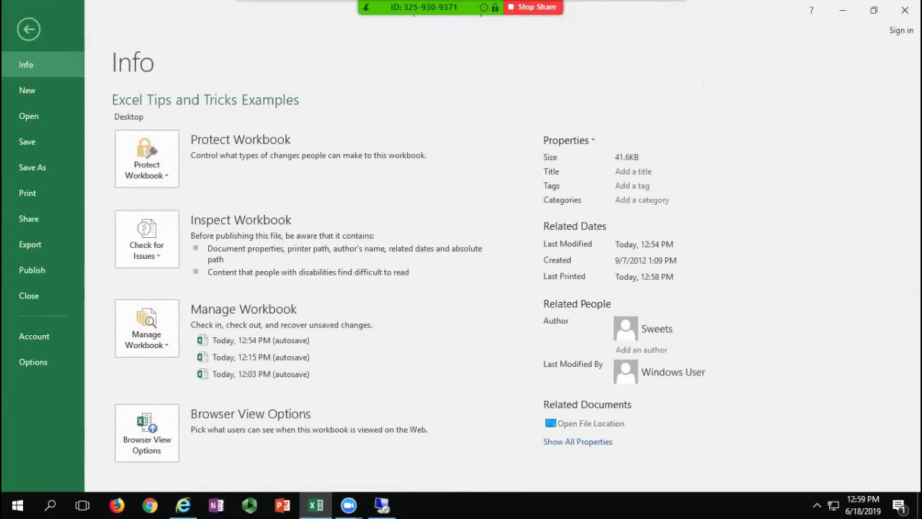
# Step: From the 30-page print preview, check Page Setup's Sheet tab, then exit back to the worksheet
pyautogui.click(28, 192)
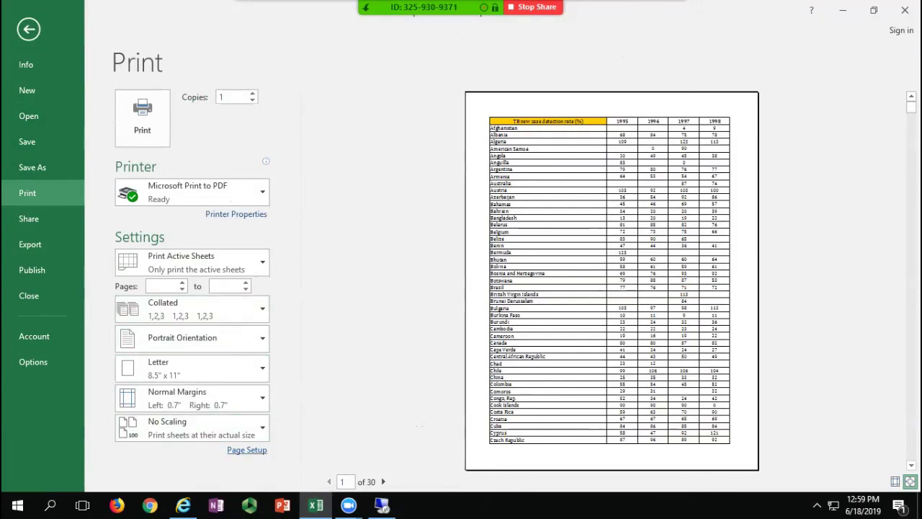
pyautogui.click(246, 450)
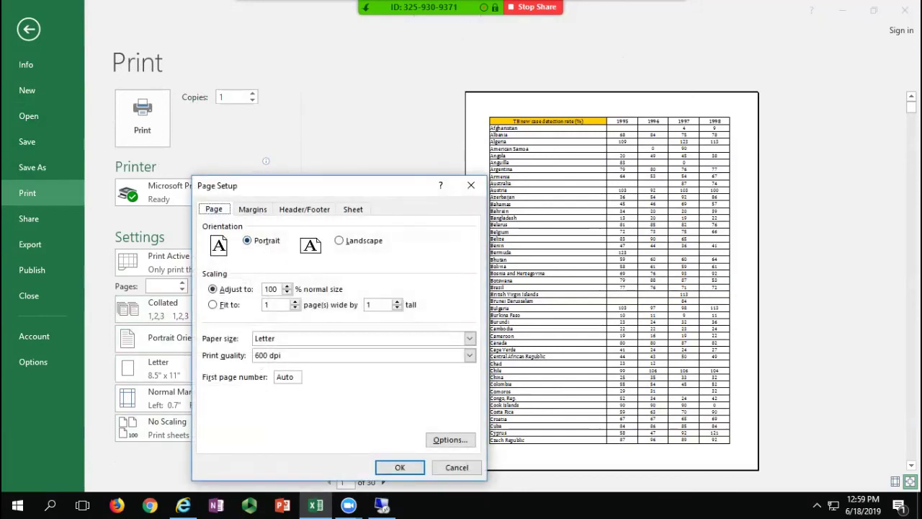
pyautogui.click(353, 209)
pyautogui.click(471, 185)
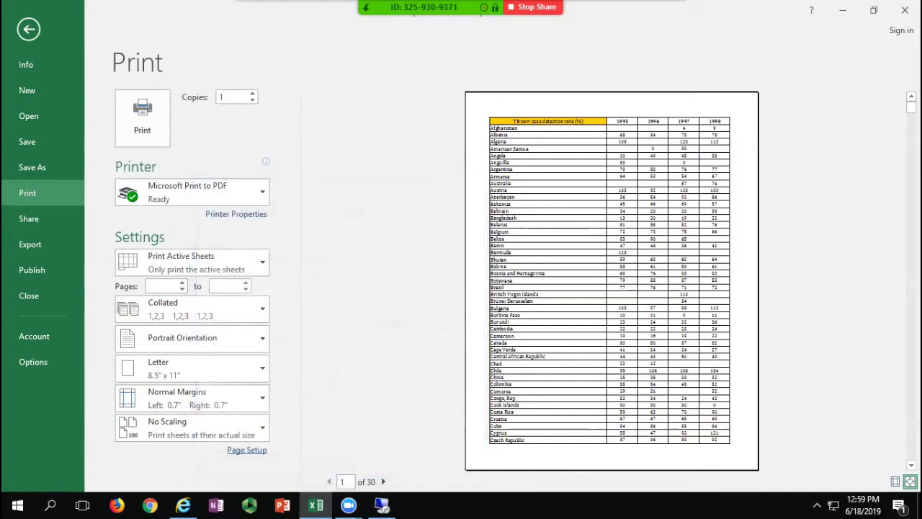
pyautogui.press('Escape')
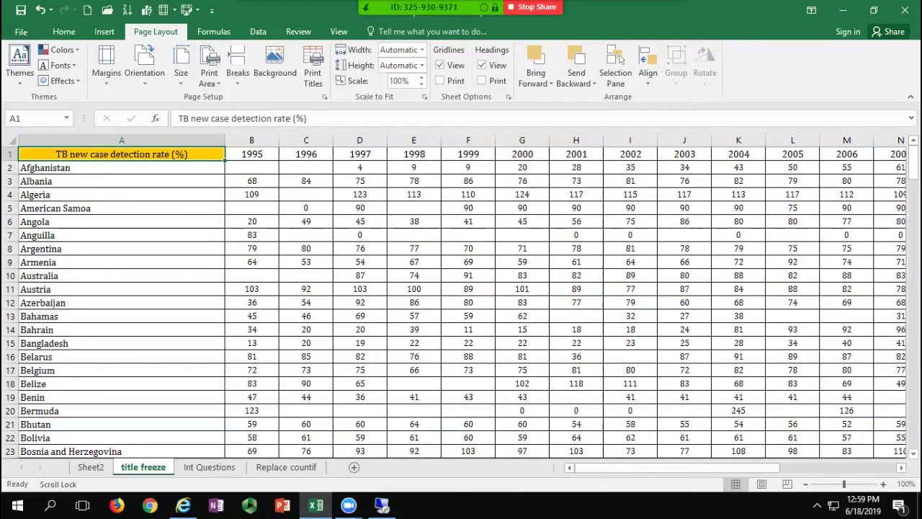
# Step: Copy Argentina's row A8:H8 and paste it transposed into Sheet2's K5:K12, then return to title freeze
pyautogui.moveTo(144, 248); pyautogui.dragTo(577, 248)
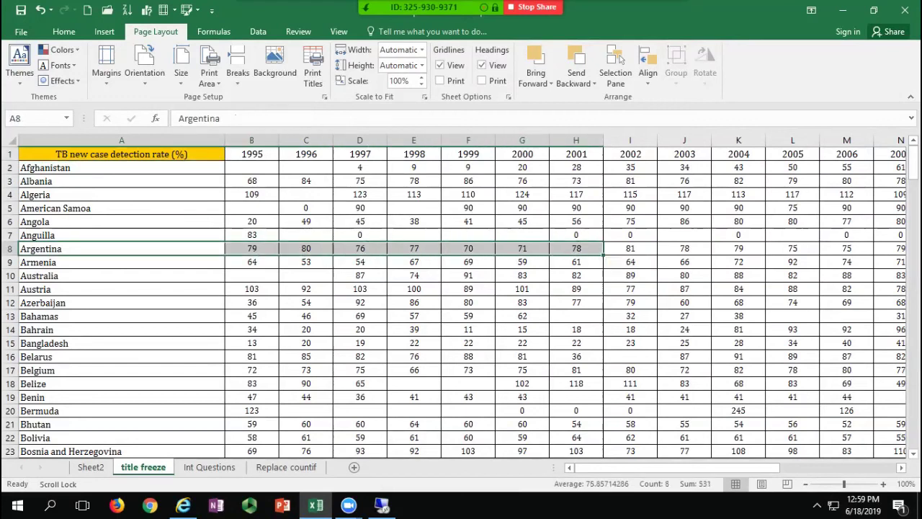
pyautogui.hotkey('ctrl', 'c')
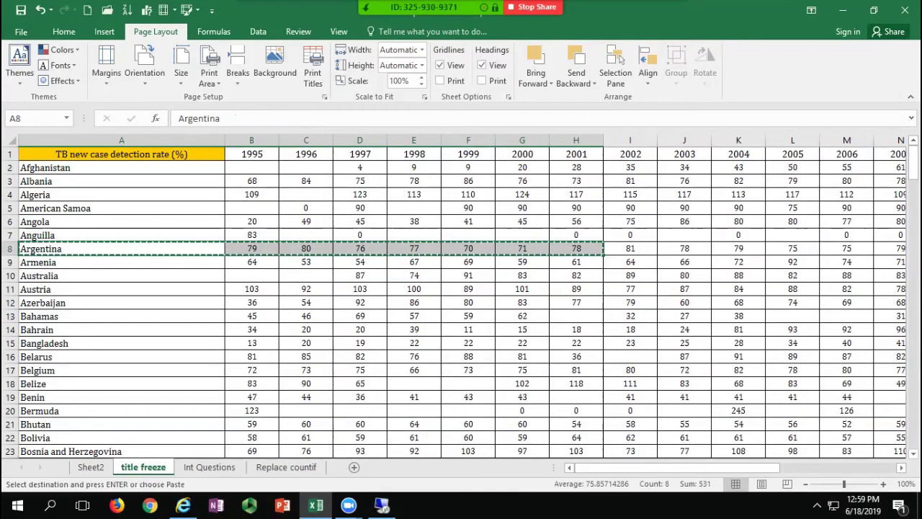
pyautogui.click(91, 467)
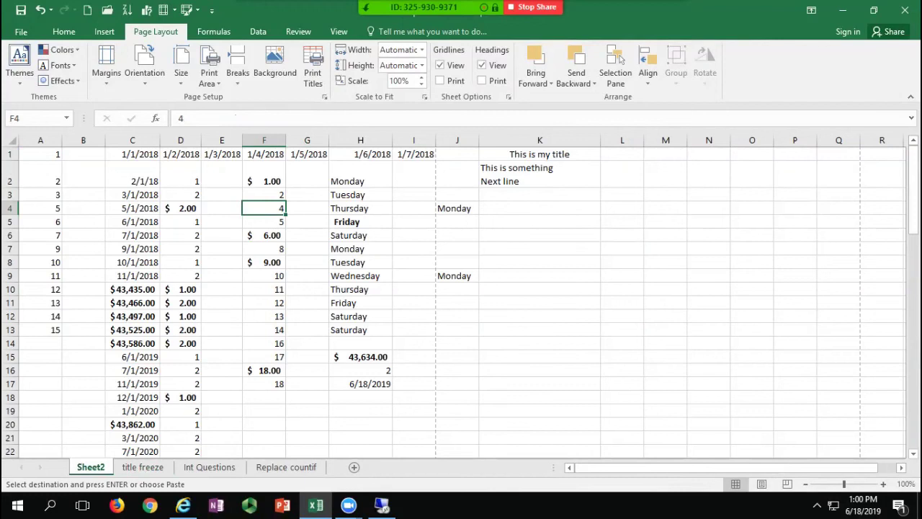
pyautogui.click(526, 222)
pyautogui.rightClick(526, 221)
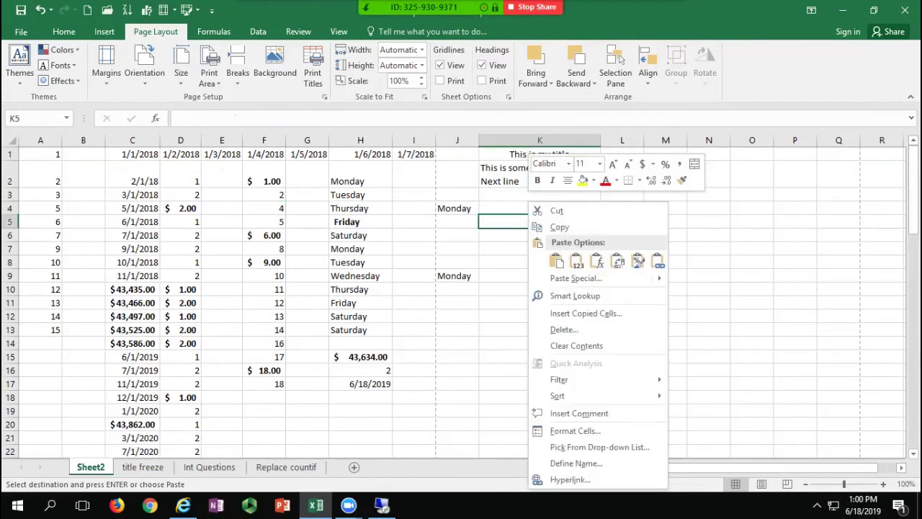
pyautogui.click(63, 31)
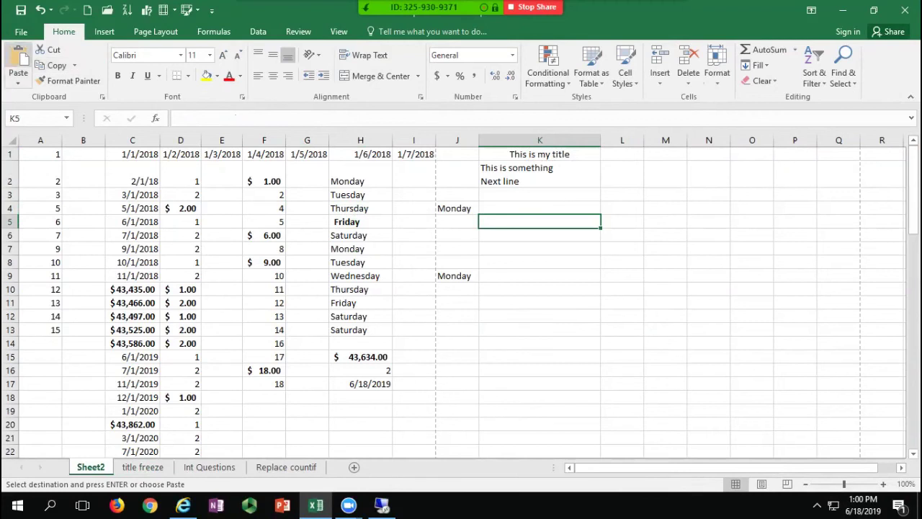
pyautogui.click(18, 82)
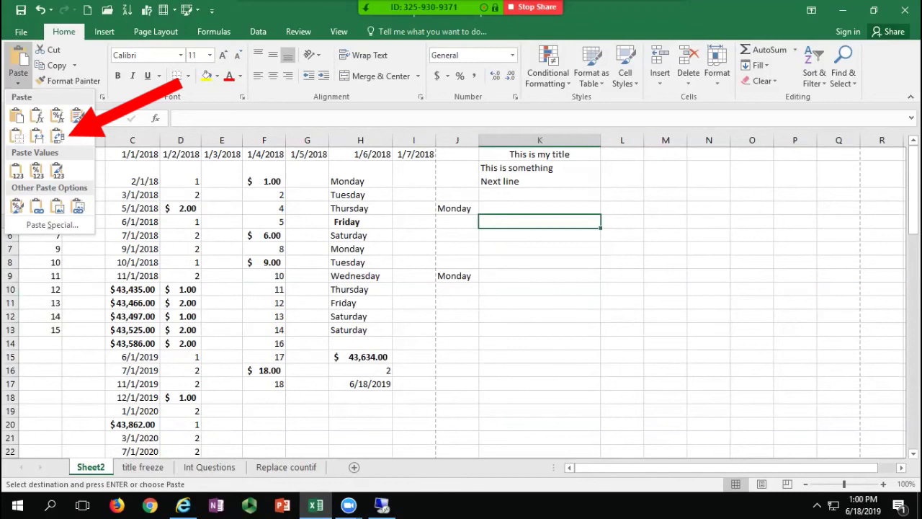
pyautogui.click(531, 220)
pyautogui.rightClick(531, 221)
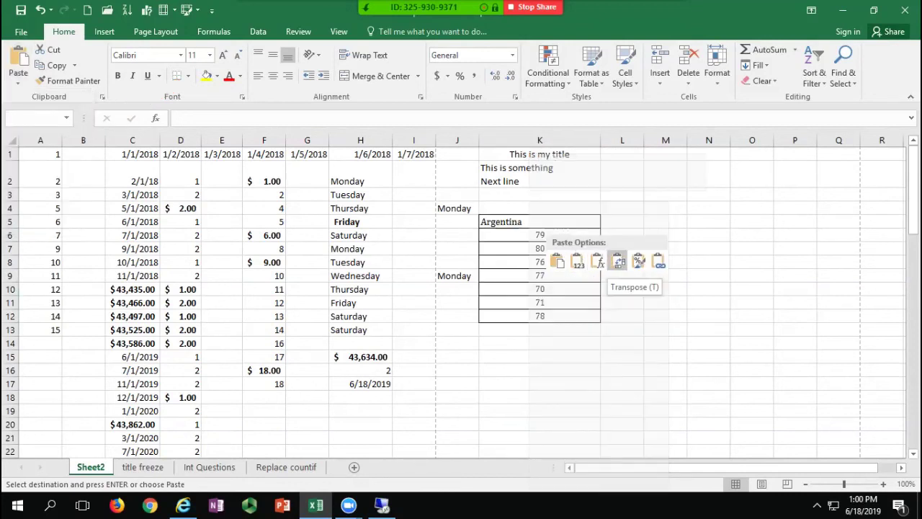
pyautogui.click(618, 261)
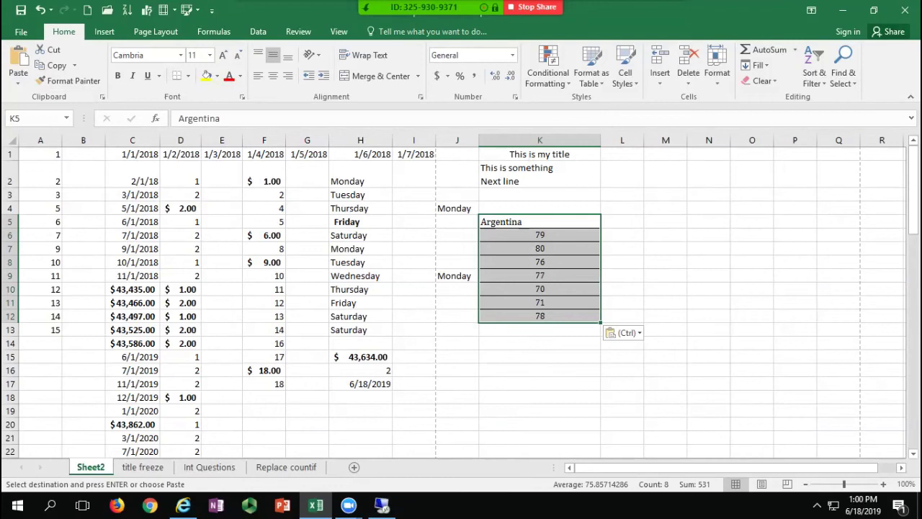
pyautogui.click(143, 467)
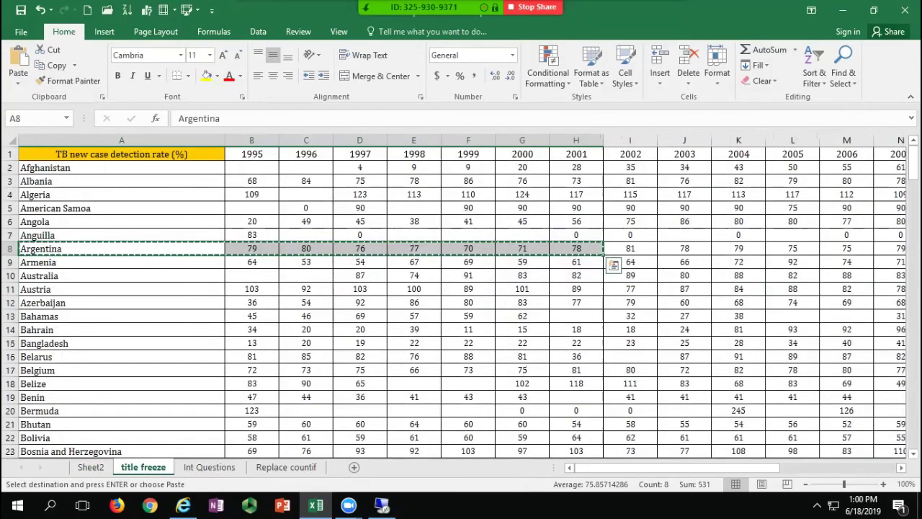
# Step: Copy the TB table's A1:J10 and paste it transposed at Sheet2's K14
pyautogui.moveTo(121, 153); pyautogui.dragTo(685, 275)
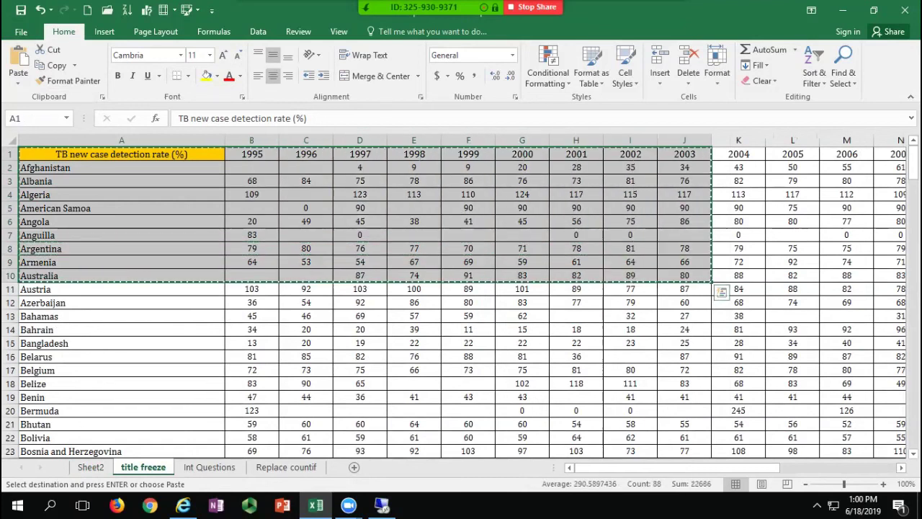
pyautogui.click(91, 466)
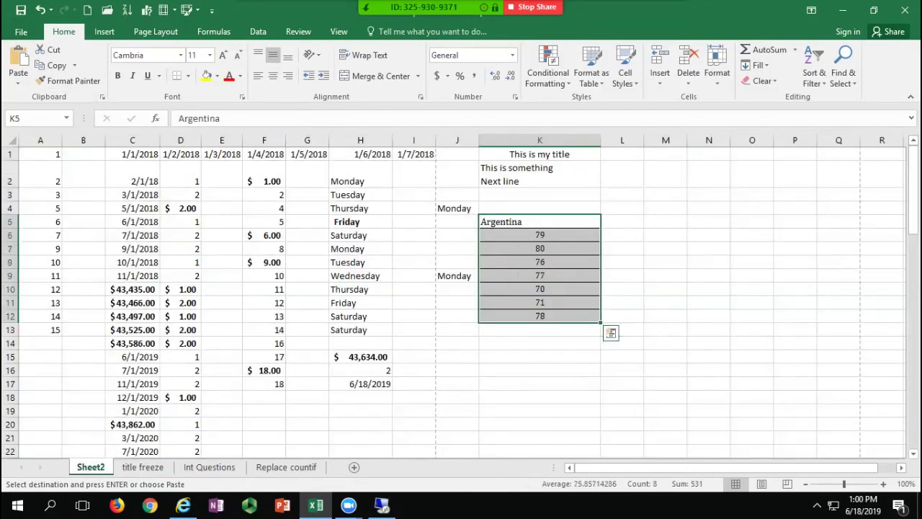
pyautogui.rightClick(513, 344)
pyautogui.click(536, 115)
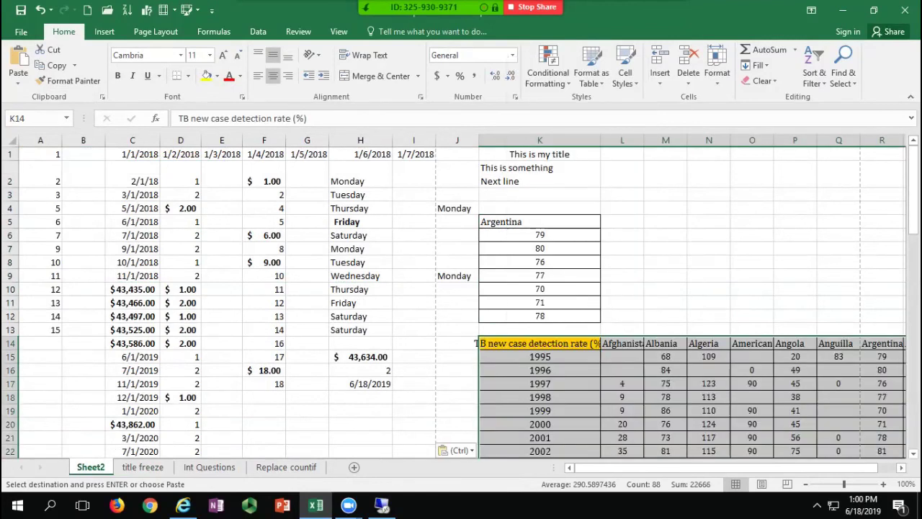
pyautogui.scroll(-2, 648, 302)
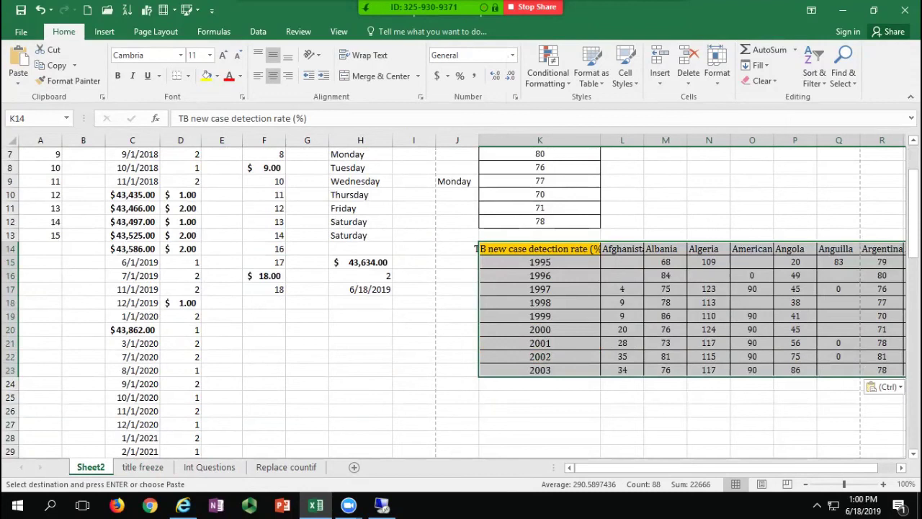
pyautogui.click(540, 262)
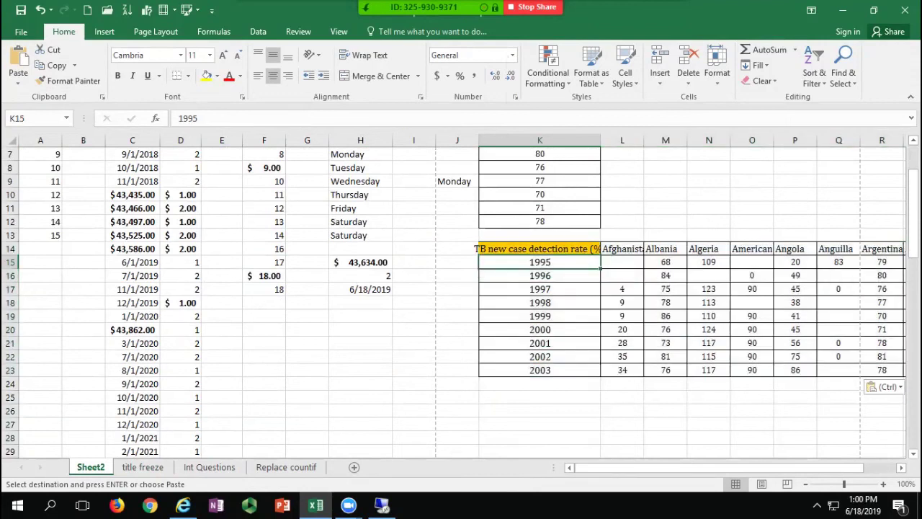
# Step: Select Argentina's values in K5:K12
pyautogui.scroll(2, 461, 302)
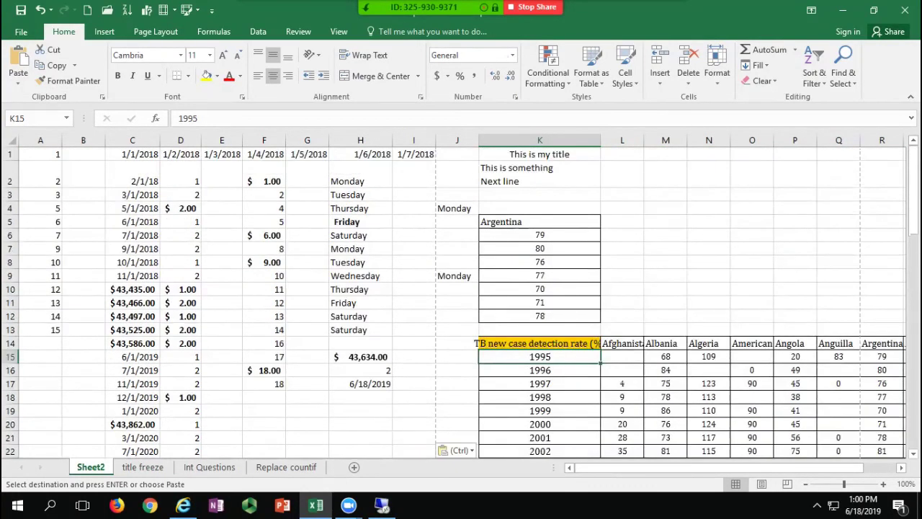
pyautogui.scroll(-2, 461, 302)
pyautogui.scroll(2, 461, 302)
pyautogui.moveTo(539, 222); pyautogui.dragTo(540, 316)
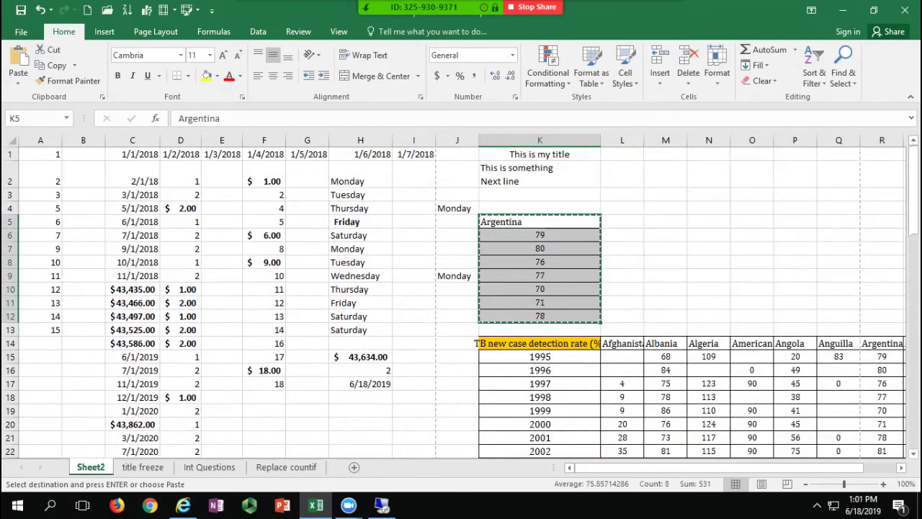
# Step: Try pasting Argentina's list transposed at L3 and onto K5, dismissing the overlap error
pyautogui.rightClick(623, 193)
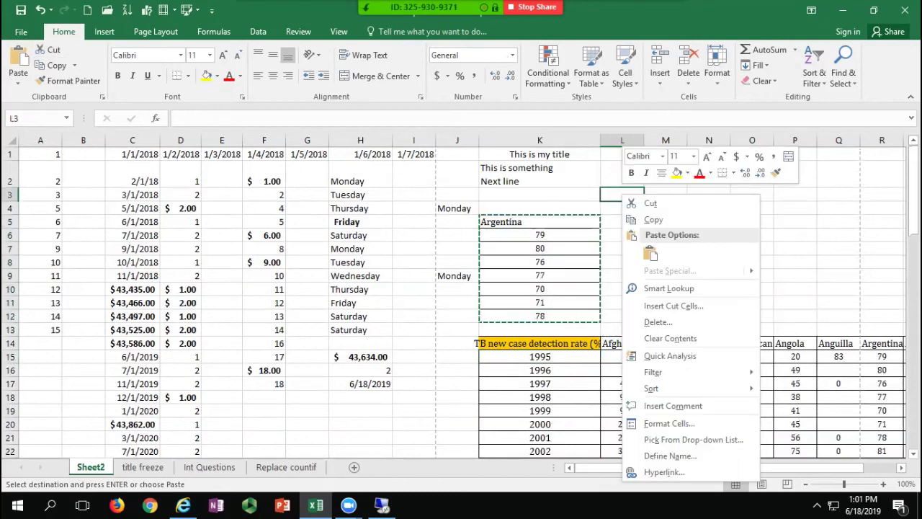
pyautogui.click(650, 253)
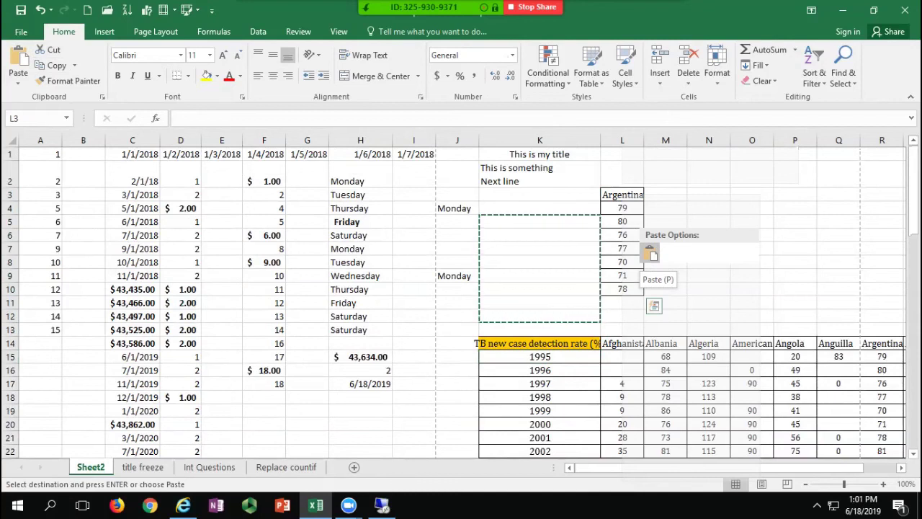
pyautogui.press('Escape')
pyautogui.moveTo(541, 222); pyautogui.dragTo(541, 289)
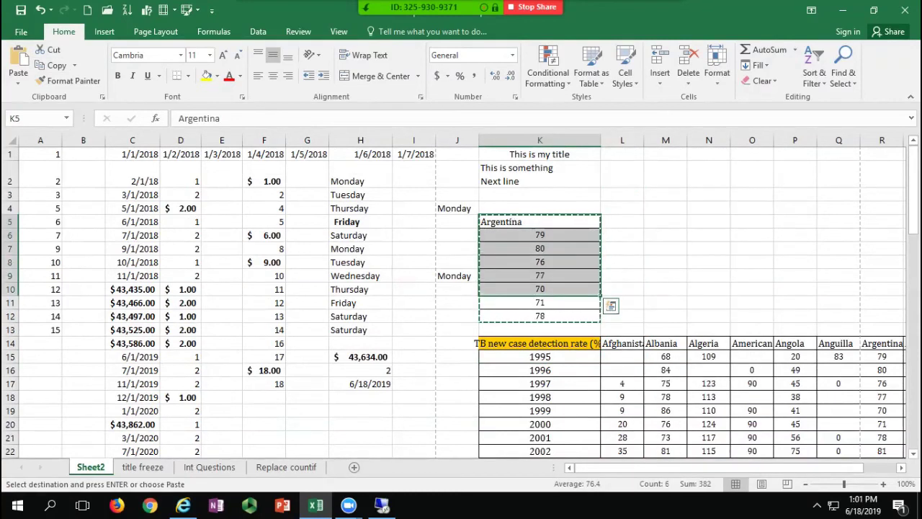
pyautogui.moveTo(541, 222); pyautogui.dragTo(540, 317)
pyautogui.hotkey('ctrl', 'c')
pyautogui.click(540, 222)
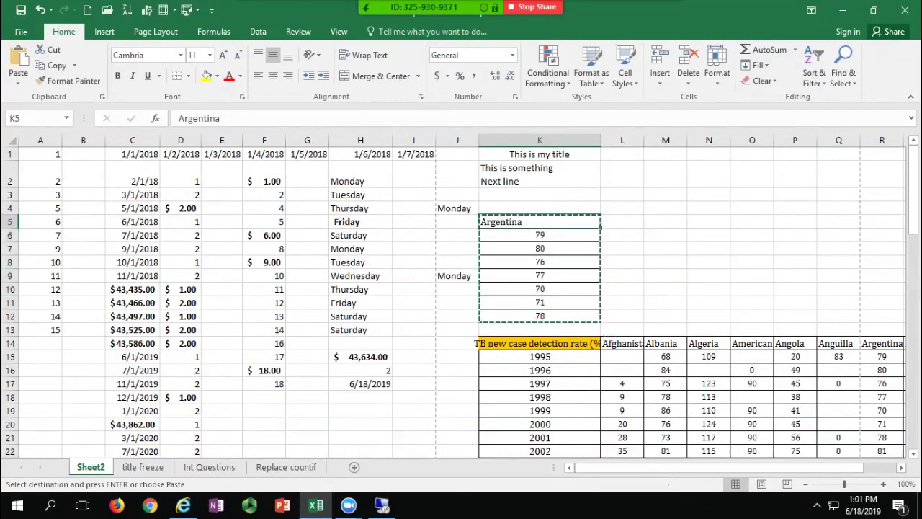
pyautogui.rightClick(522, 222)
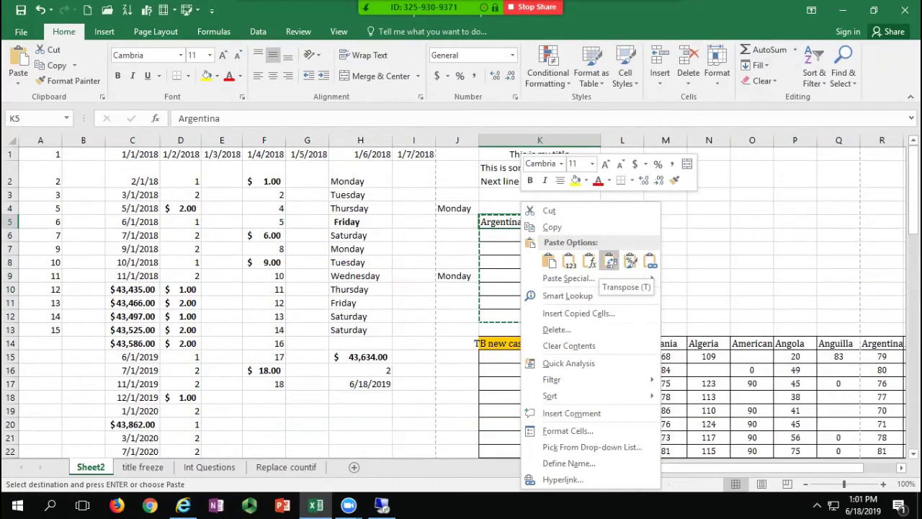
pyautogui.click(569, 261)
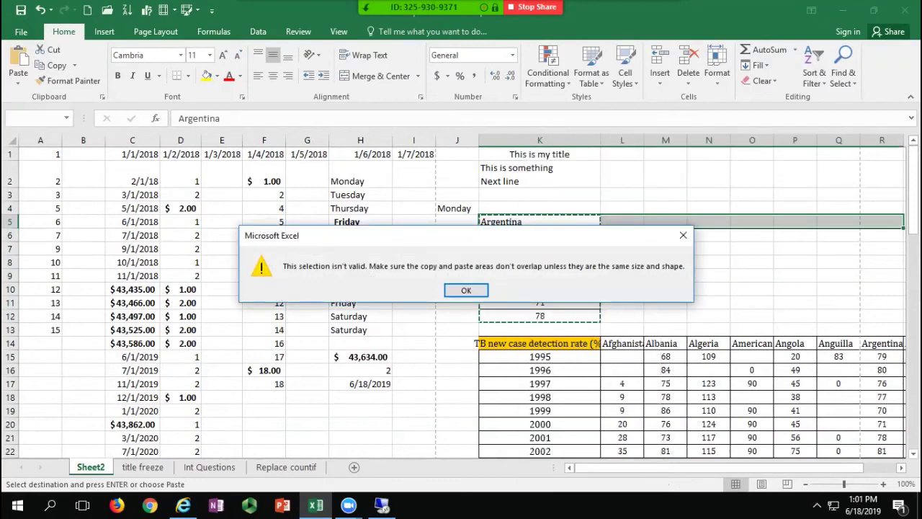
pyautogui.press('Return')
# Step: Paste Argentina's values transposed across L5:R5, then switch back to the title freeze sheet
pyautogui.click(623, 221)
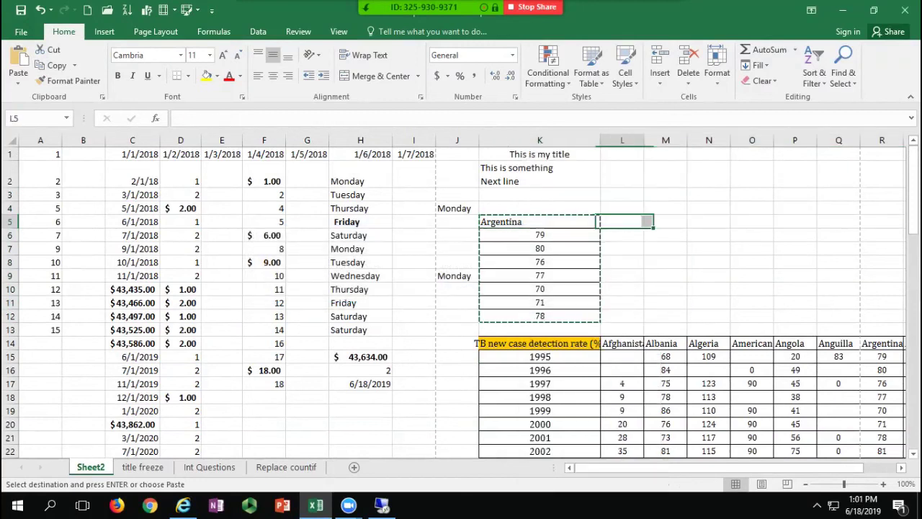
pyautogui.rightClick(624, 220)
pyautogui.click(719, 261)
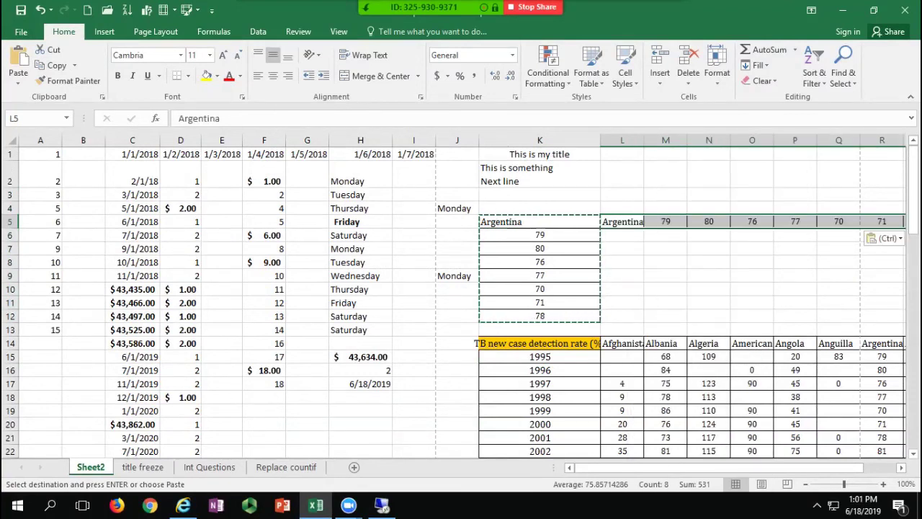
pyautogui.moveTo(540, 222); pyautogui.dragTo(540, 329)
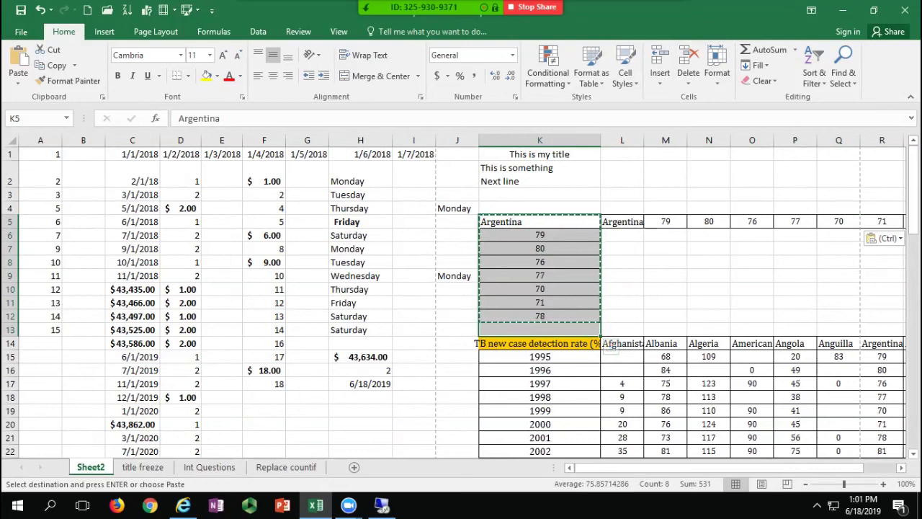
pyautogui.click(308, 262)
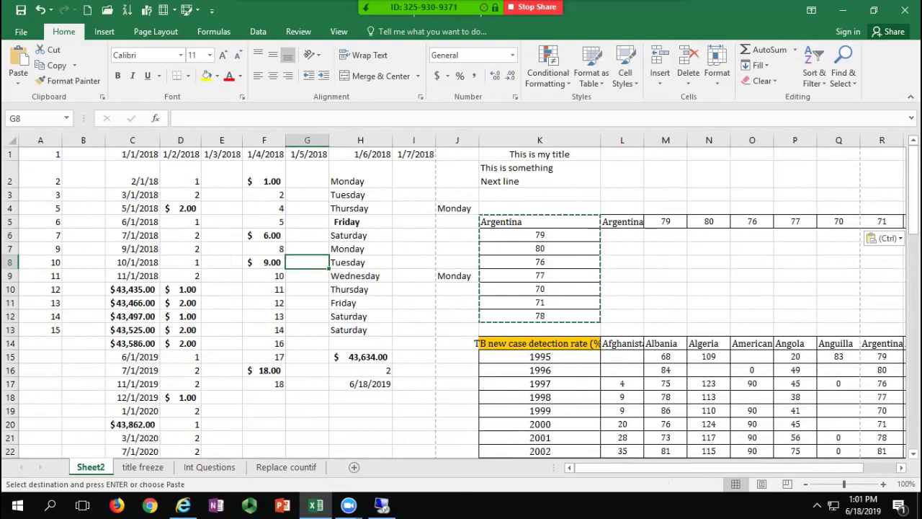
pyautogui.hotkey('ctrl', 'pagedown')
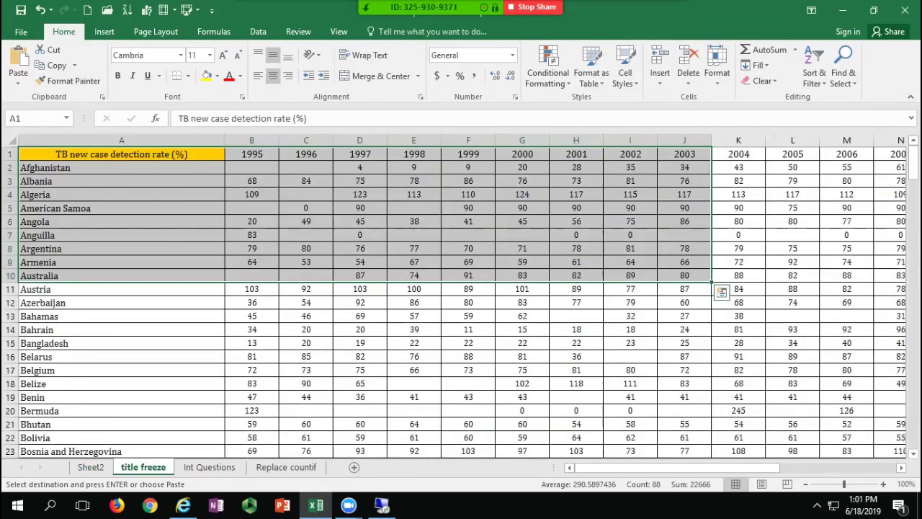
pyautogui.click(360, 276)
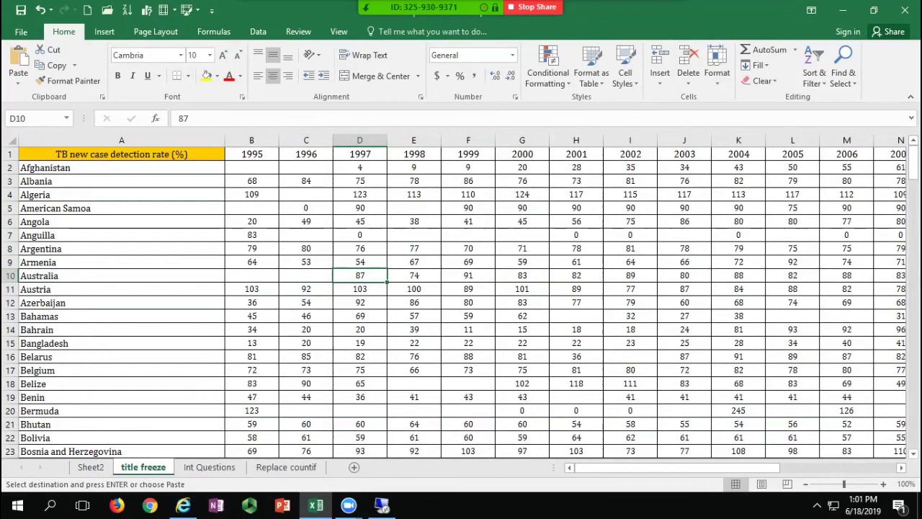
pyautogui.moveTo(359, 182); pyautogui.dragTo(360, 330)
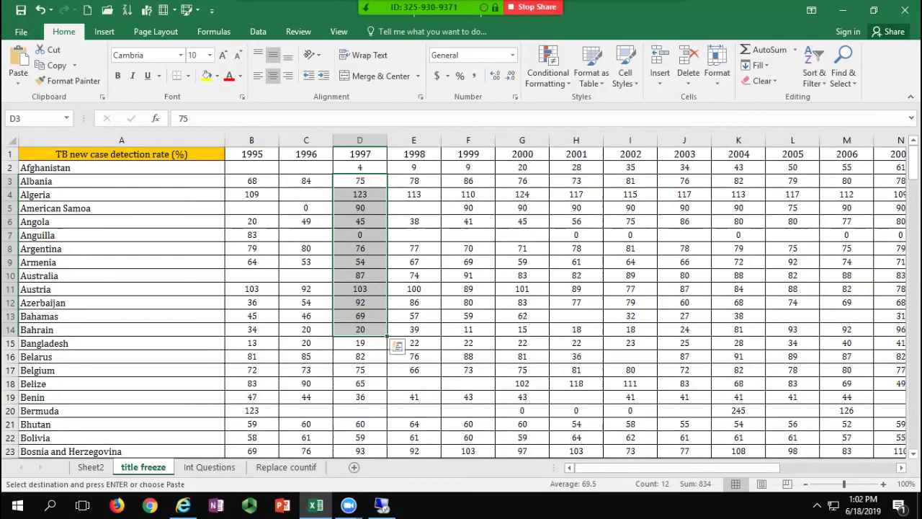
pyautogui.moveTo(468, 249); pyautogui.dragTo(684, 343)
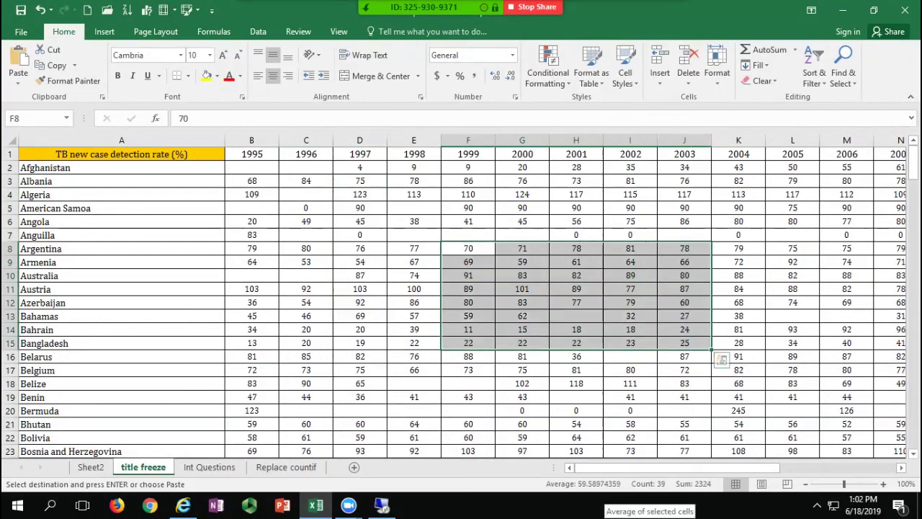
pyautogui.click(468, 371)
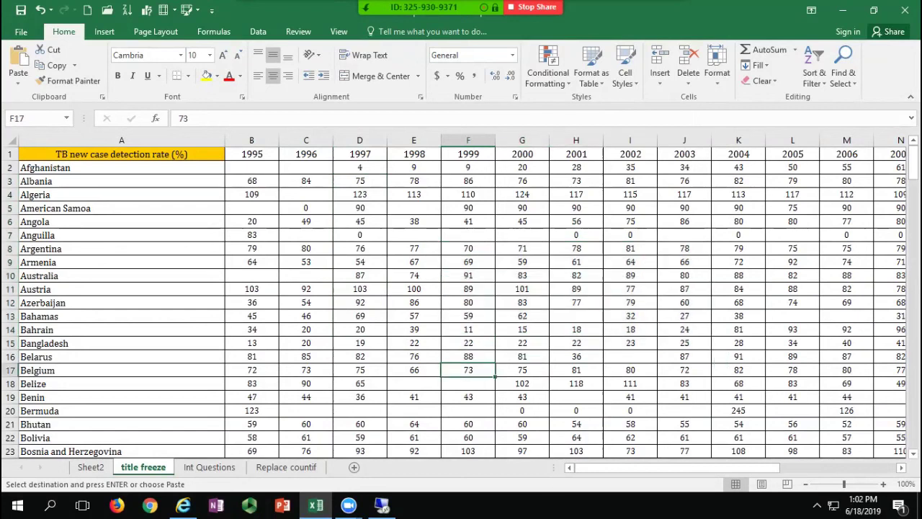
pyautogui.moveTo(576, 303); pyautogui.dragTo(576, 329)
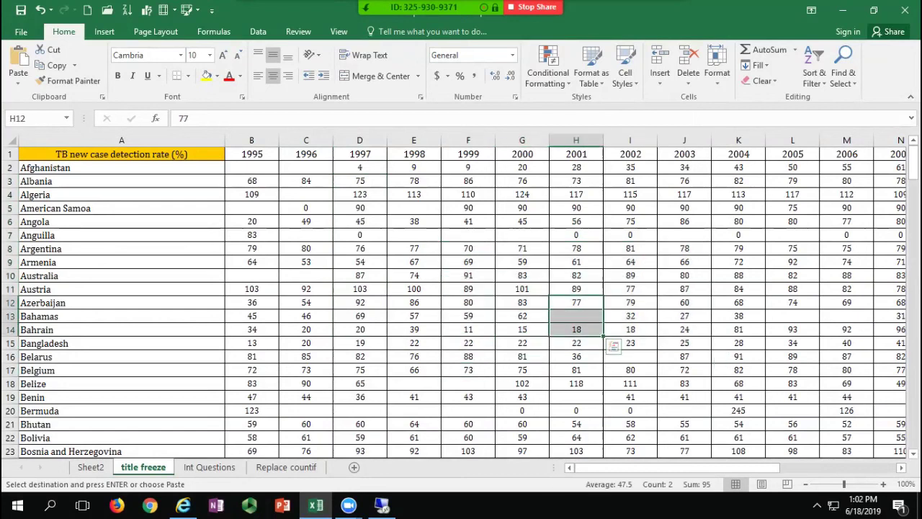
pyautogui.rightClick(634, 484)
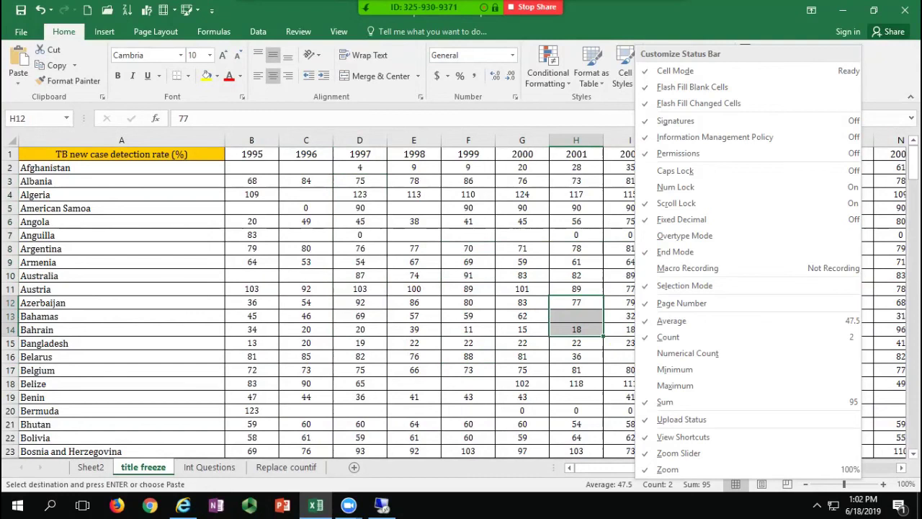
pyautogui.click(688, 353)
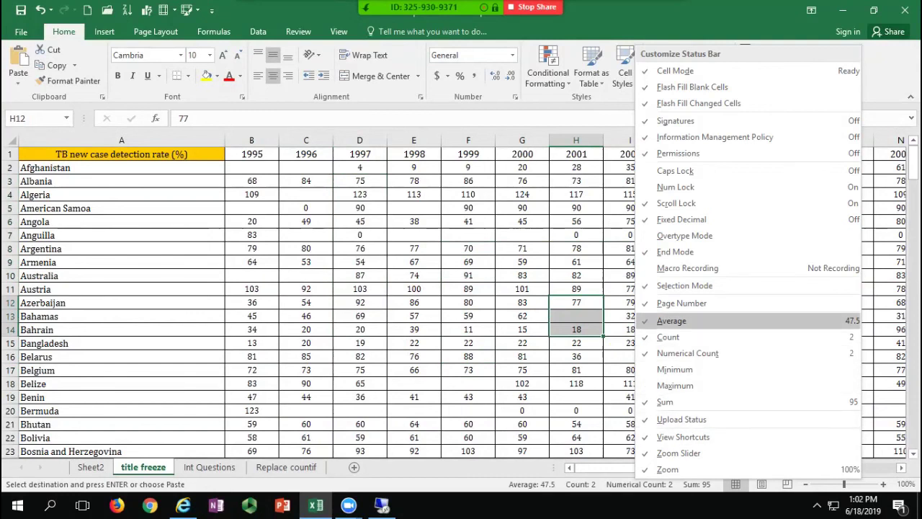
pyautogui.click(674, 369)
pyautogui.click(675, 385)
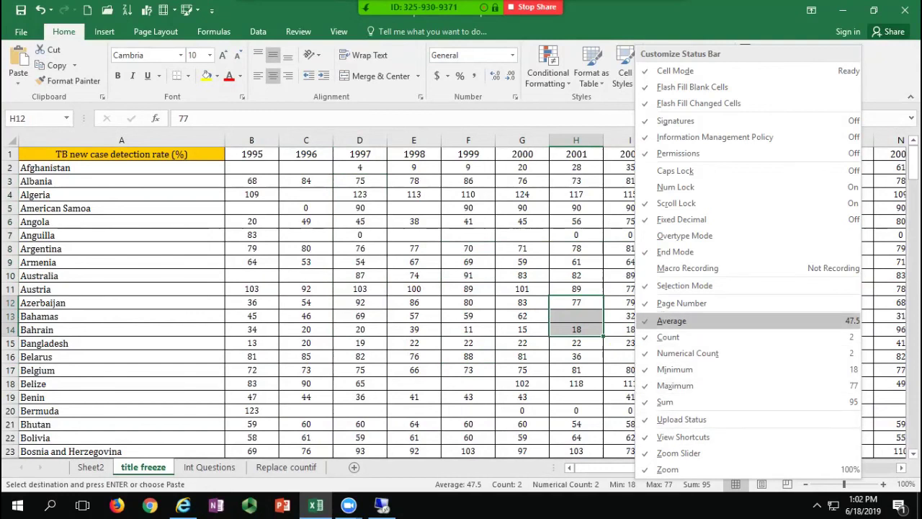
pyautogui.click(468, 303)
pyautogui.click(468, 303)
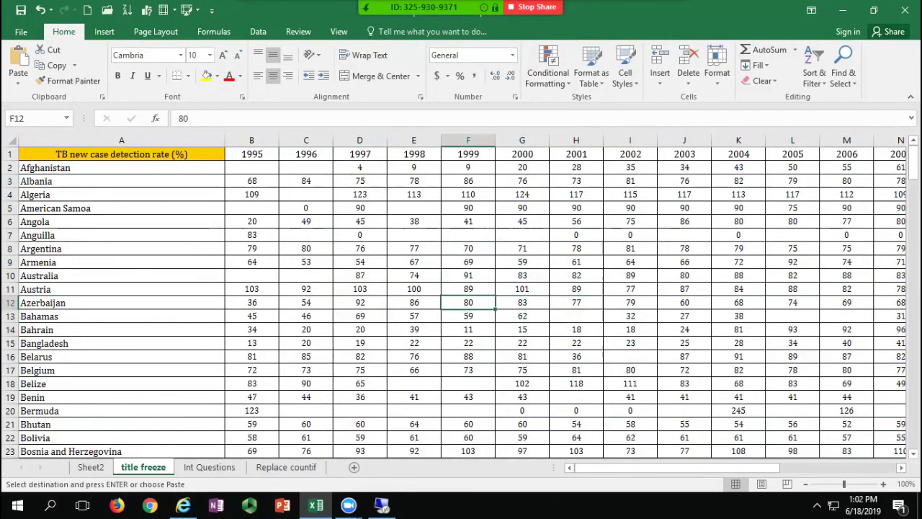
pyautogui.moveTo(522, 262); pyautogui.dragTo(631, 383)
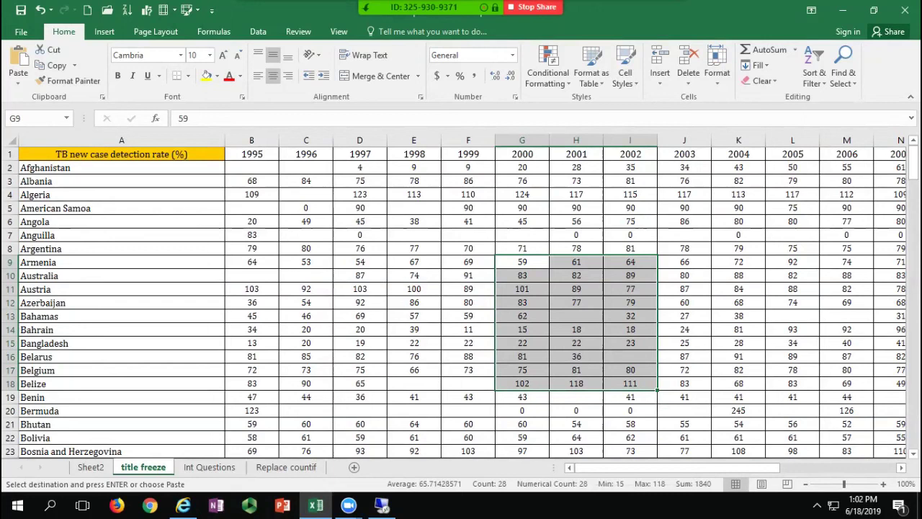
pyautogui.click(360, 316)
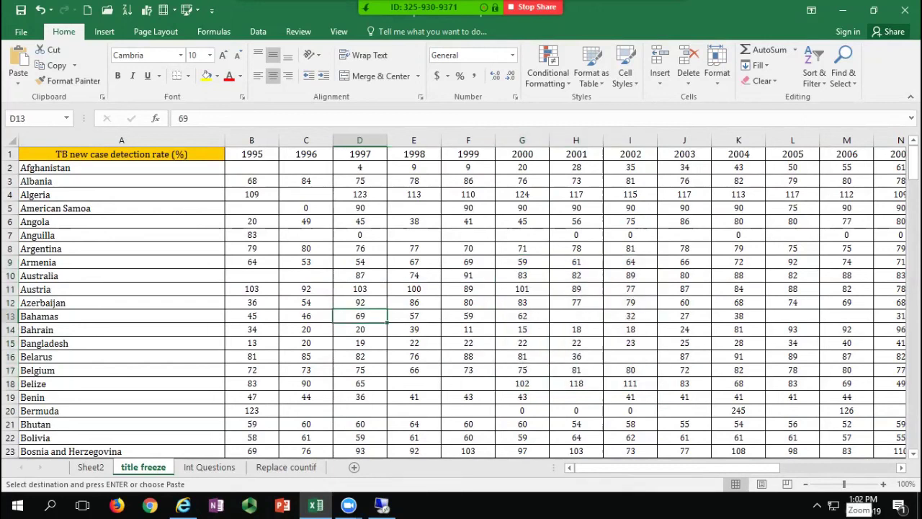
pyautogui.click(306, 168)
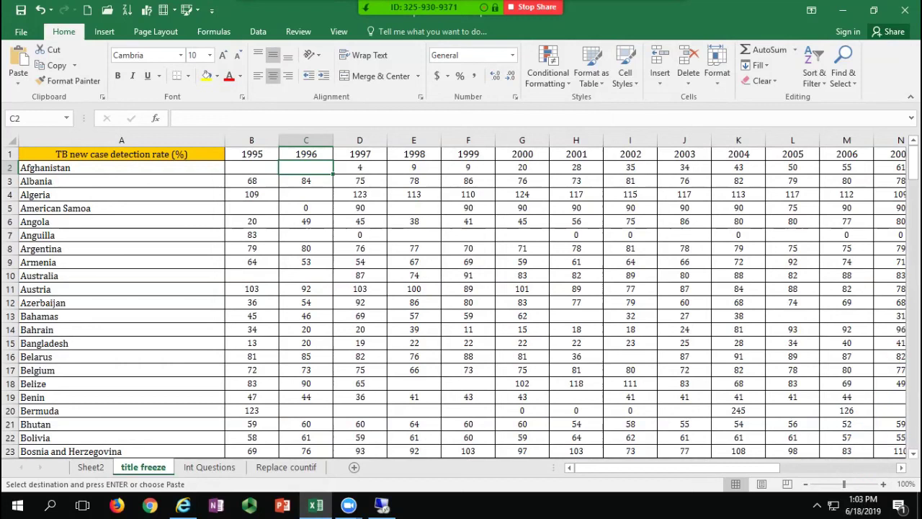
# Step: Zoom in and out on the title freeze sheet, selecting columns U and T and cells H4 and H6
pyautogui.moveTo(845, 484); pyautogui.dragTo(826, 484)
pyautogui.click(646, 246)
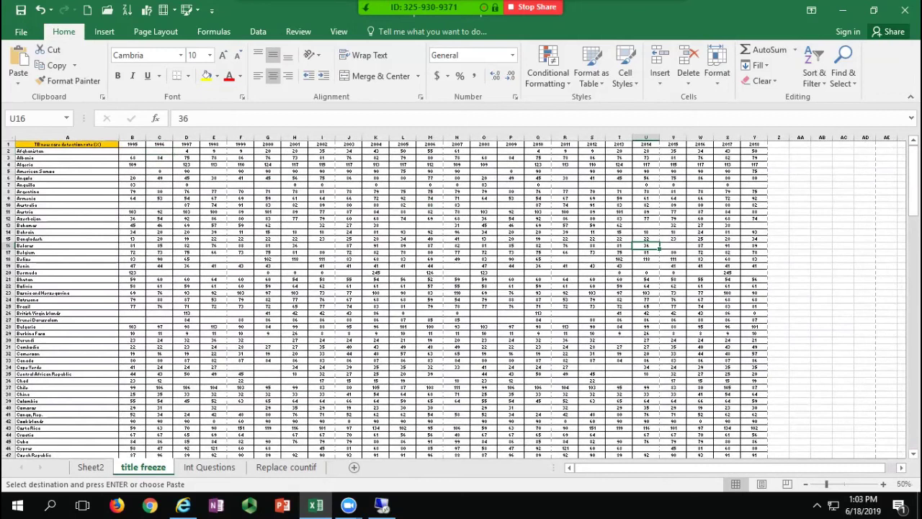
pyautogui.click(647, 137)
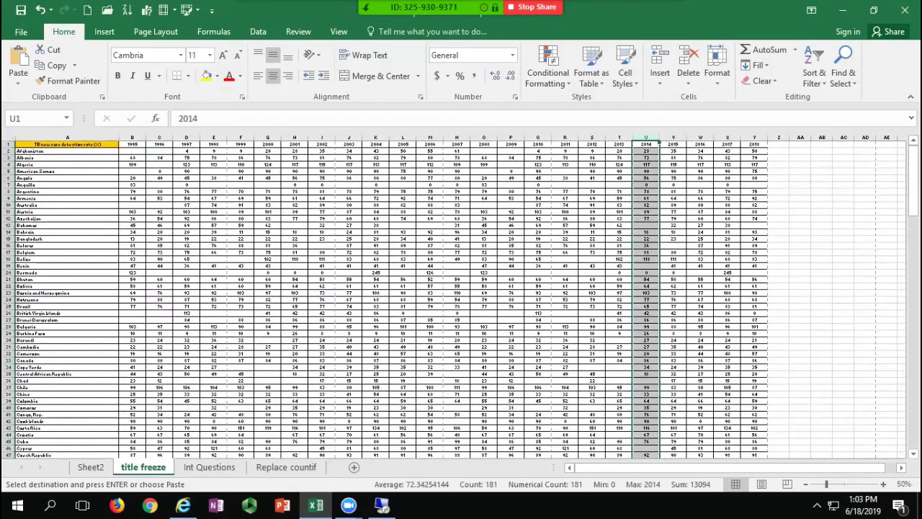
pyautogui.click(295, 164)
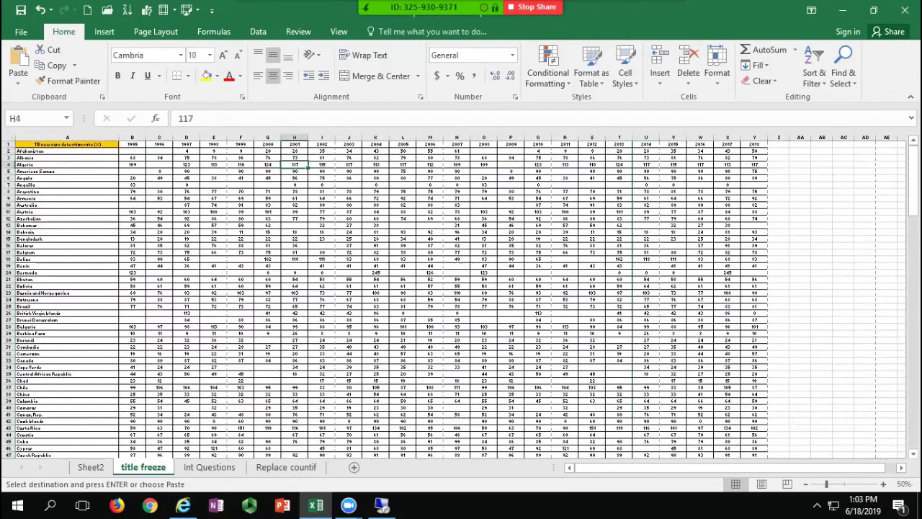
pyautogui.click(619, 137)
pyautogui.click(295, 178)
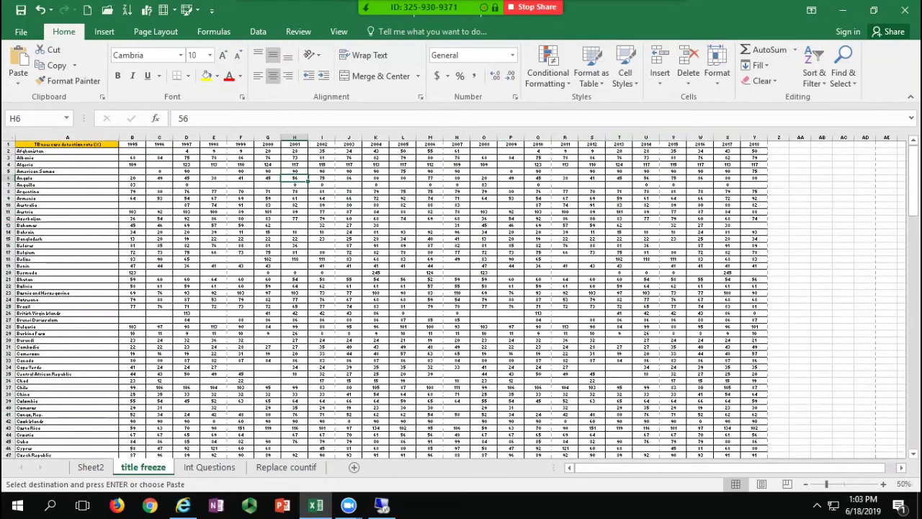
pyautogui.click(846, 484)
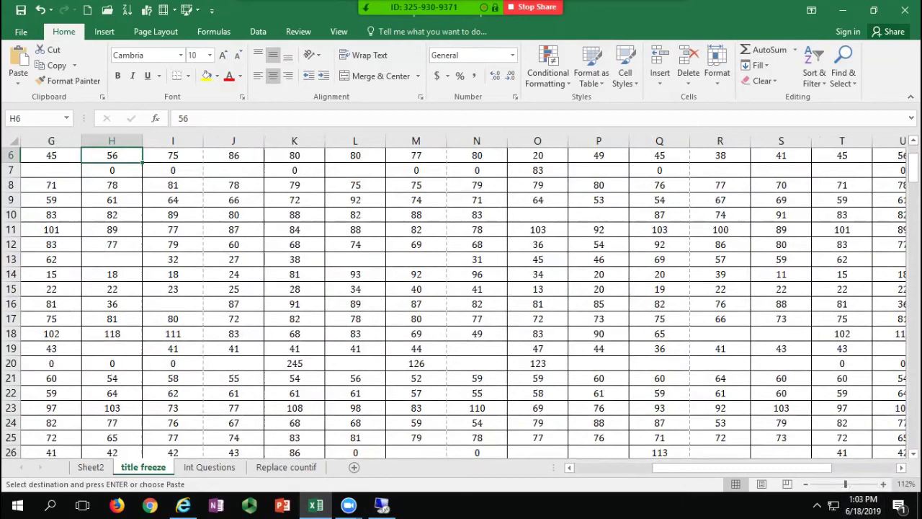
# Step: Set the magnification to 100% and show the sheet in Page Layout view
pyautogui.click(906, 484)
pyautogui.click(296, 307)
pyautogui.click(311, 392)
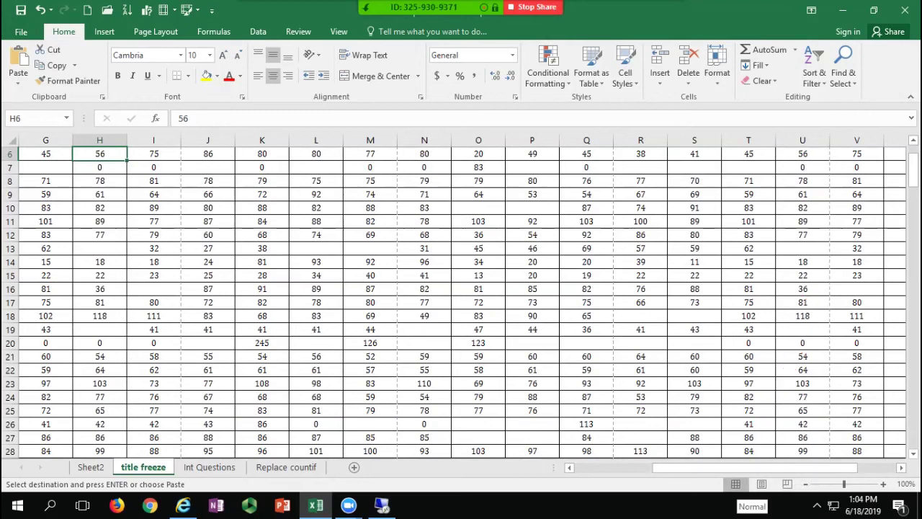
pyautogui.click(761, 483)
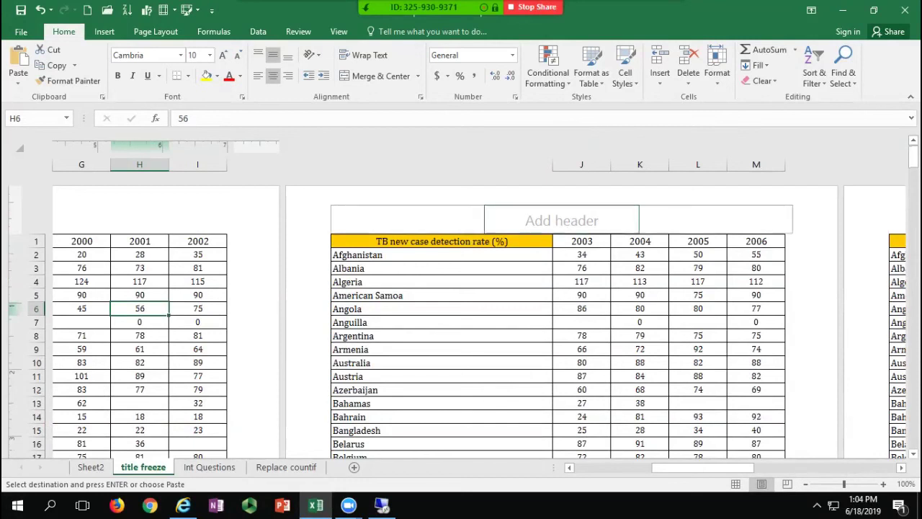
pyautogui.click(562, 221)
pyautogui.press('Tab')
pyautogui.press('Tab')
pyautogui.press('Tab')
pyautogui.press('Tab')
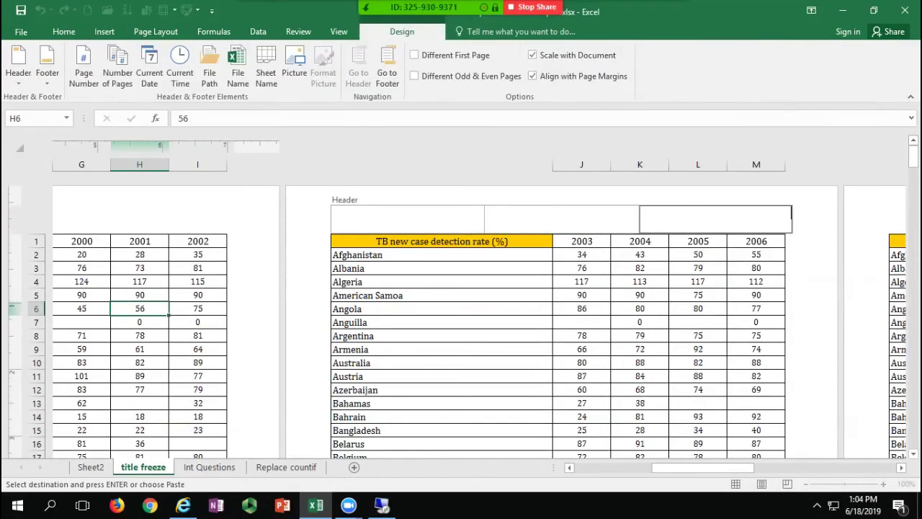
pyautogui.scroll(-10, 461, 317)
pyautogui.scroll(-3, 562, 302)
pyautogui.click(562, 303)
pyautogui.press('Tab')
pyautogui.press('Tab')
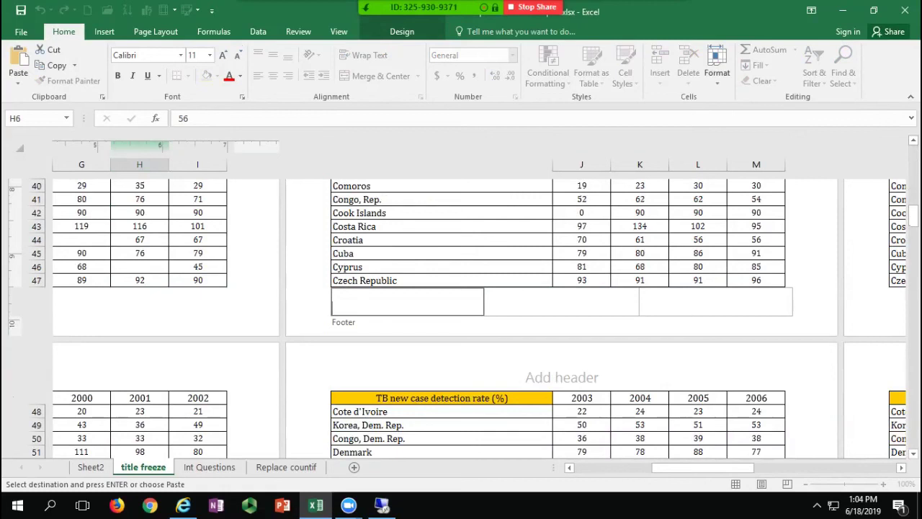
pyautogui.click(402, 31)
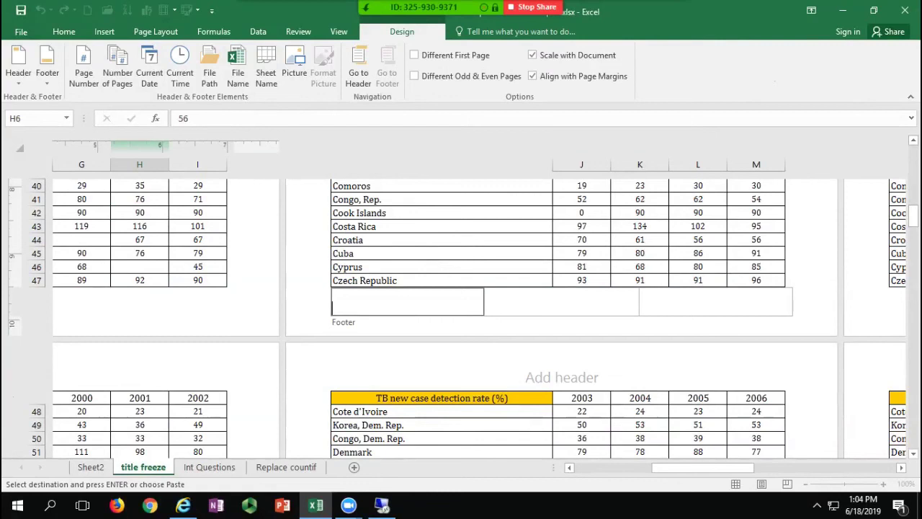
pyautogui.press('Escape')
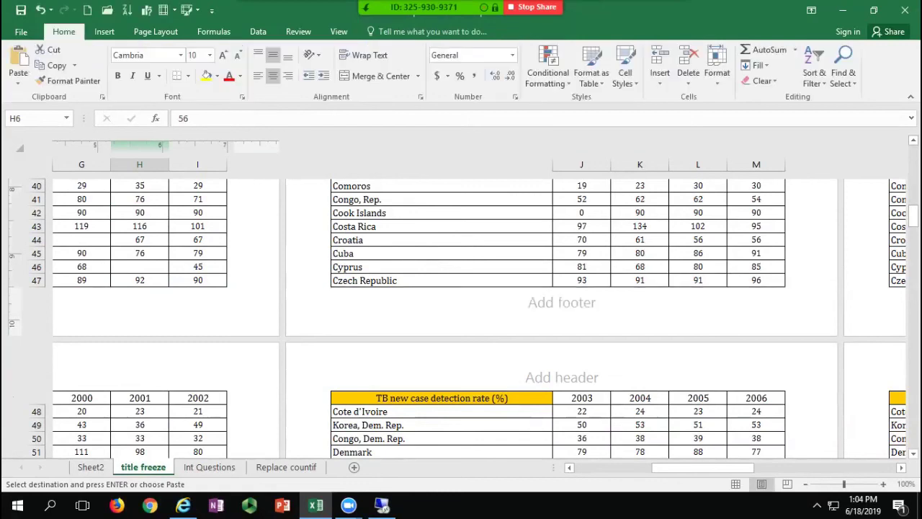
pyautogui.click(736, 484)
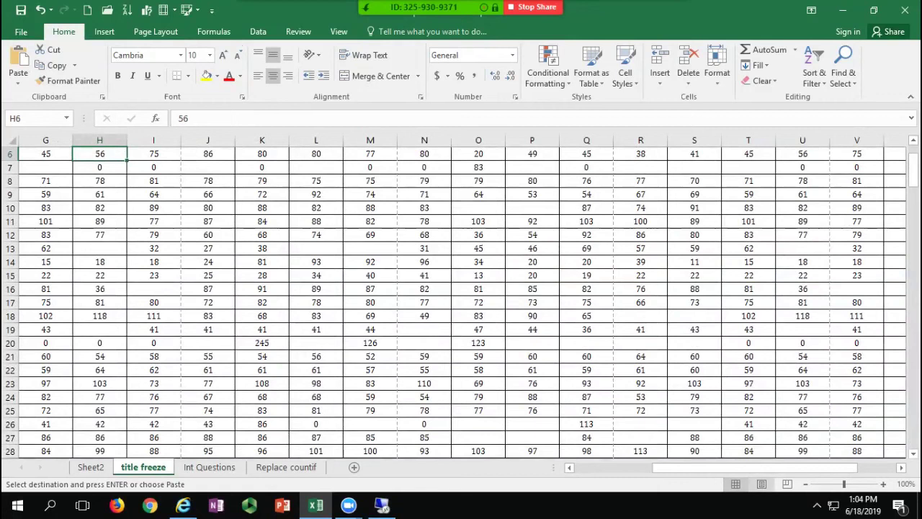
pyautogui.click(761, 483)
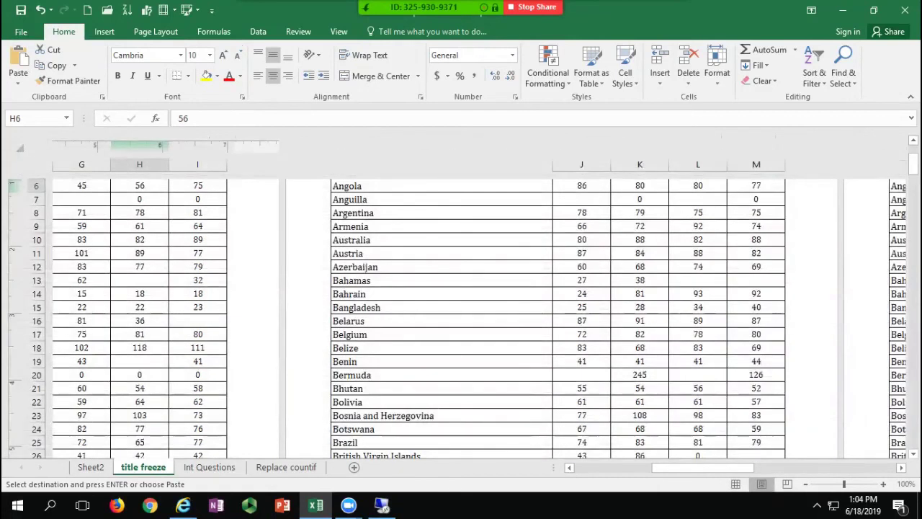
pyautogui.scroll(2, 620, 238)
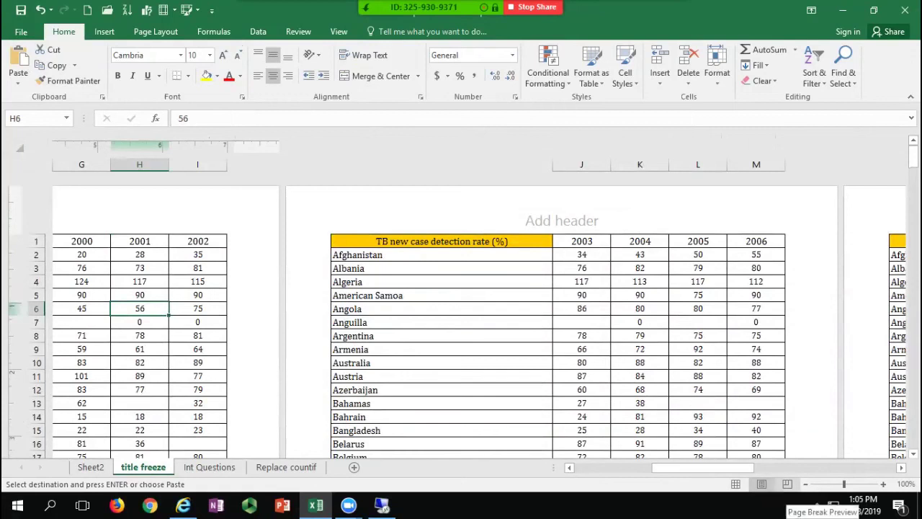
# Step: In Page Break Preview, drag the print area's right edge from column Y to end after column N (2007)
pyautogui.click(787, 483)
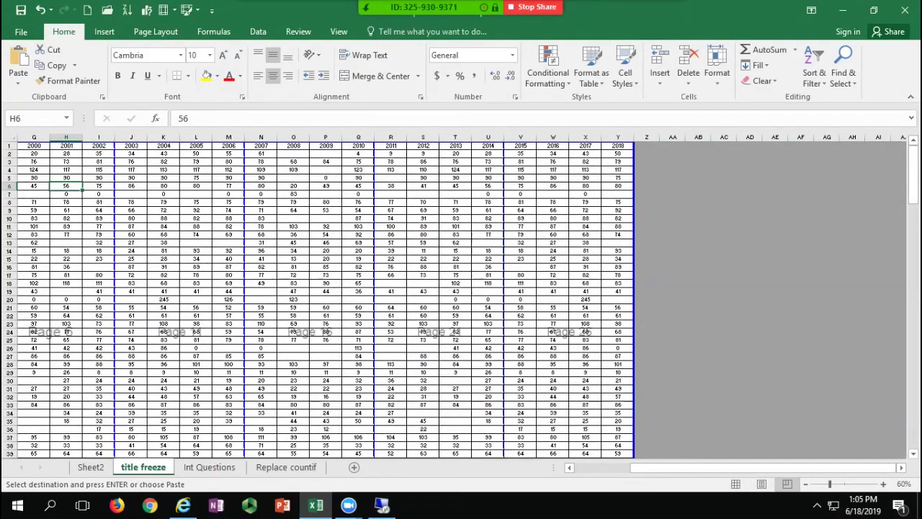
pyautogui.moveTo(779, 468); pyautogui.dragTo(724, 468)
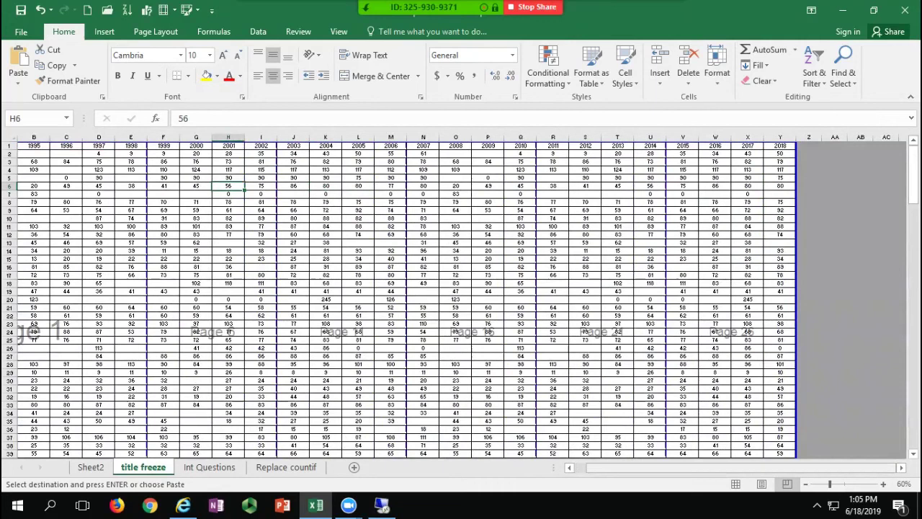
pyautogui.click(569, 467)
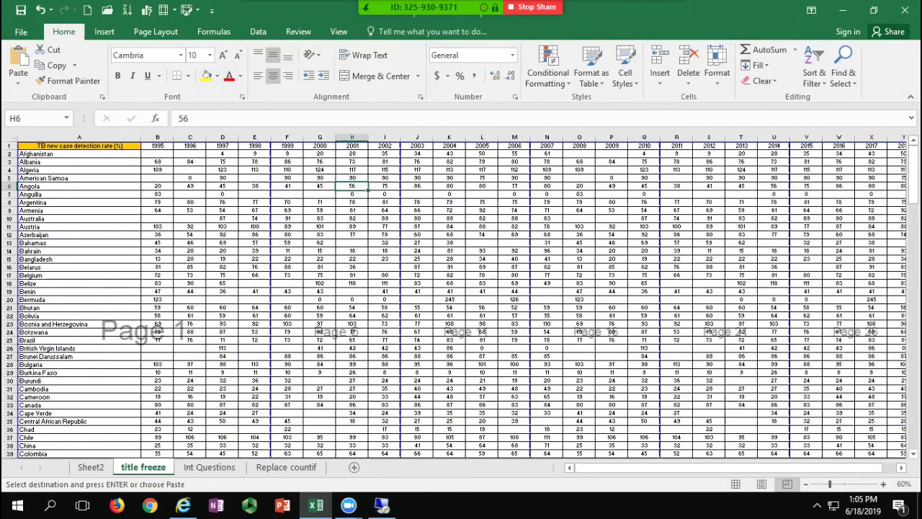
pyautogui.moveTo(625, 468); pyautogui.dragTo(637, 467)
pyautogui.moveTo(796, 299); pyautogui.dragTo(536, 299)
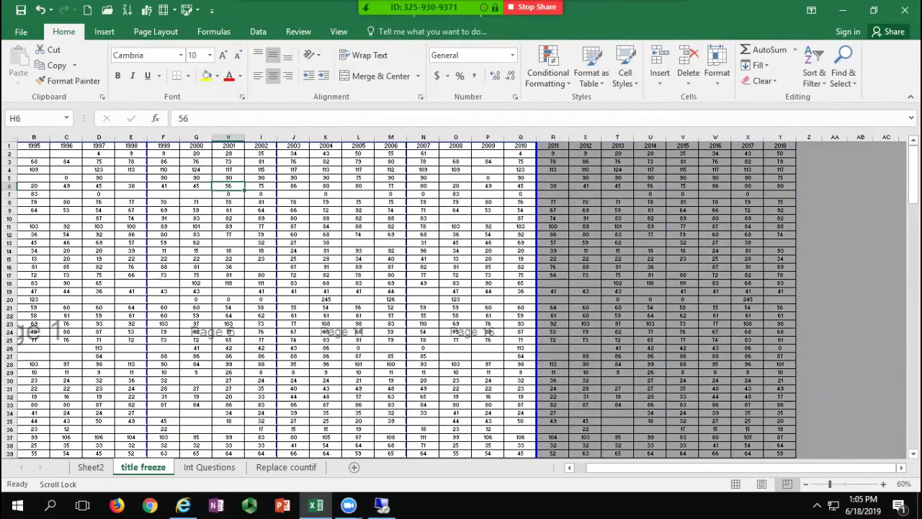
pyautogui.moveTo(537, 300); pyautogui.dragTo(437, 300)
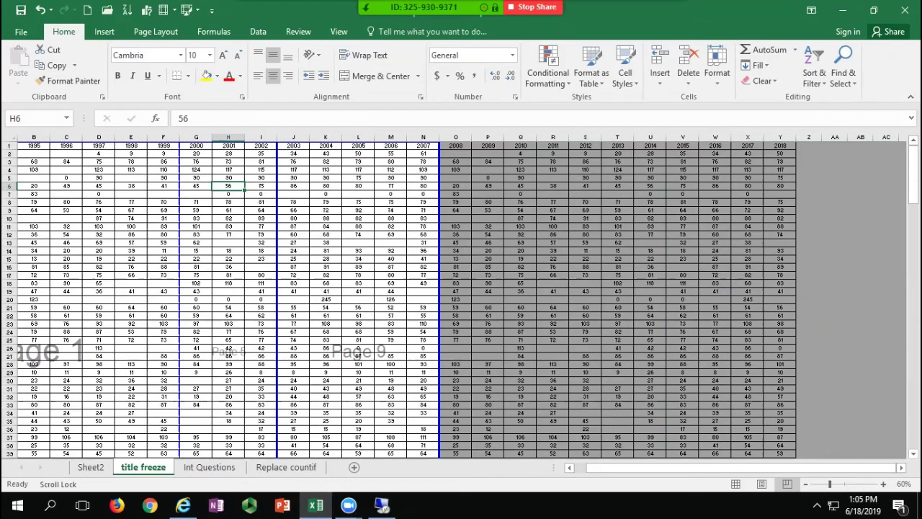
pyautogui.click(326, 283)
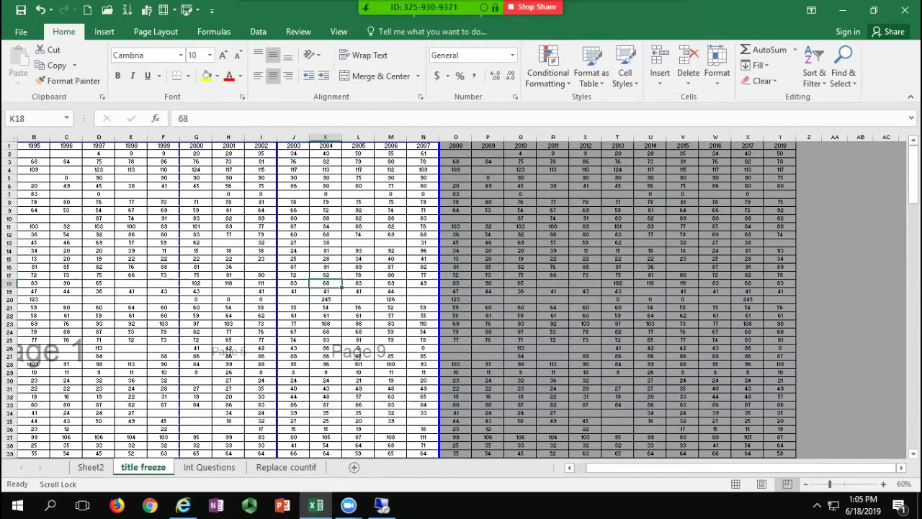
# Step: Use Clear Print Area, then Reset All Page Breaks, on the Page Layout tab
pyautogui.click(156, 31)
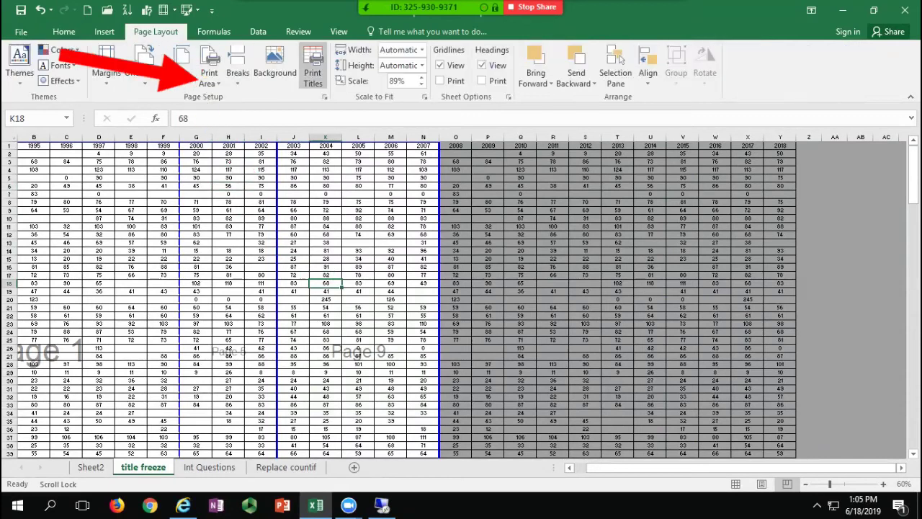
pyautogui.click(209, 72)
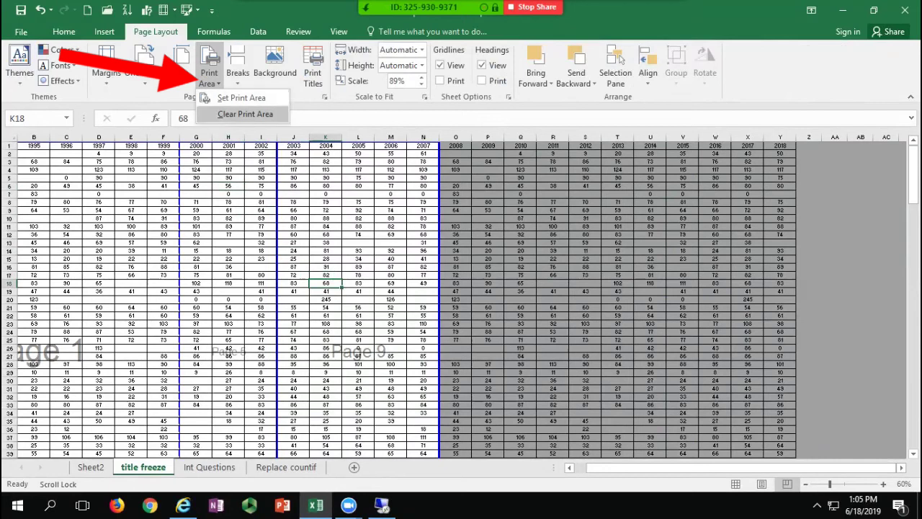
pyautogui.click(248, 113)
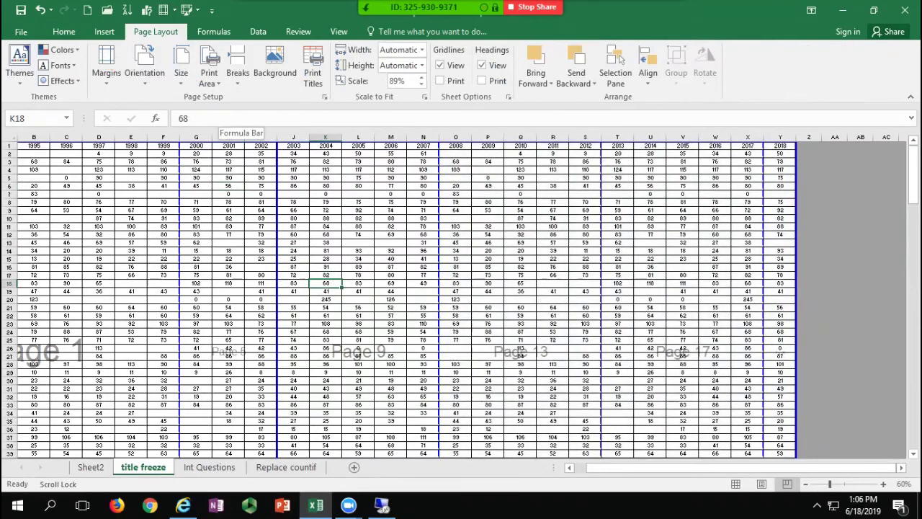
pyautogui.click(238, 72)
pyautogui.click(283, 132)
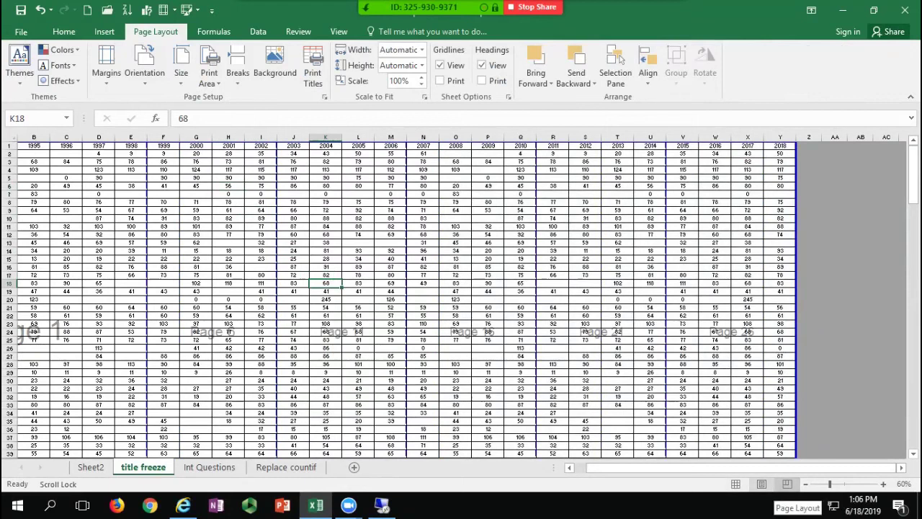
pyautogui.click(787, 484)
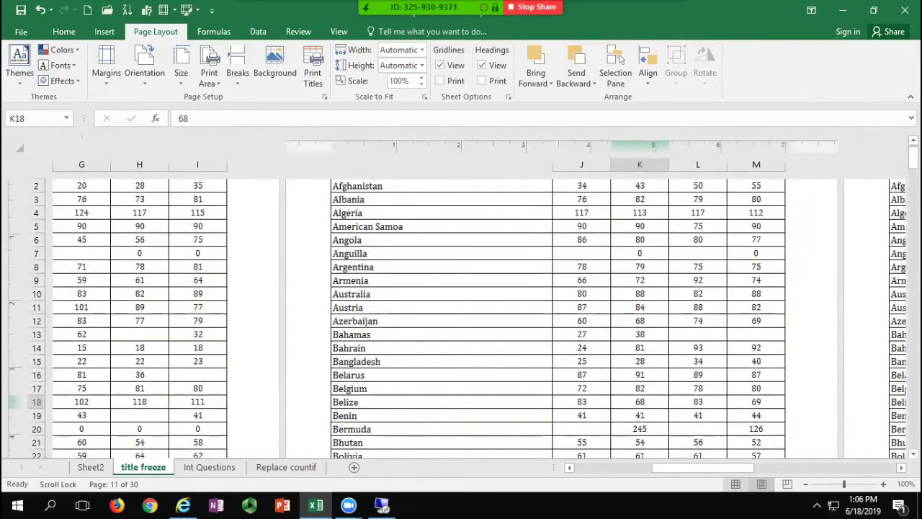
pyautogui.click(736, 484)
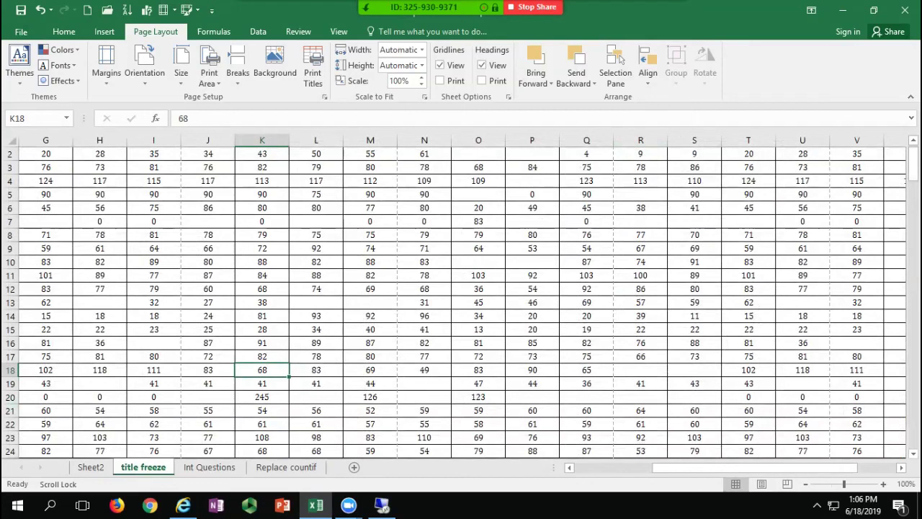
pyautogui.click(424, 276)
pyautogui.hscroll(-3, 461, 295)
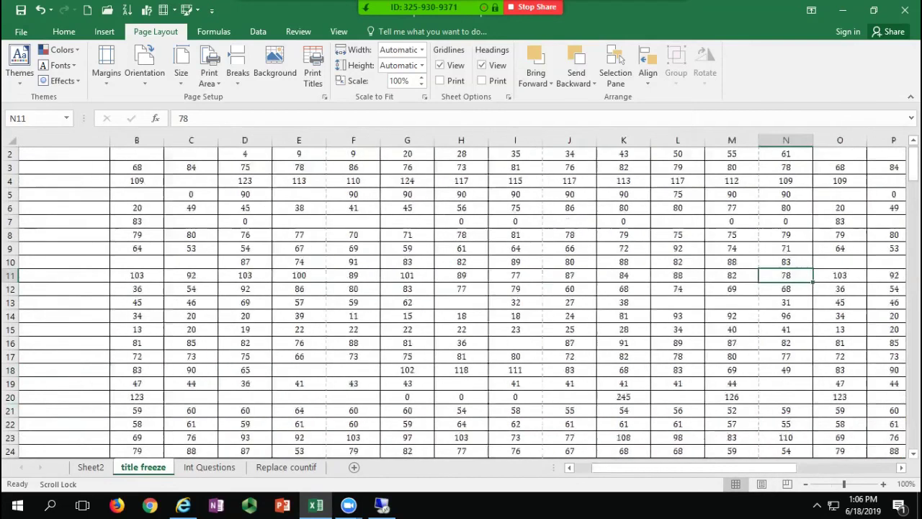
pyautogui.scroll(1, 461, 295)
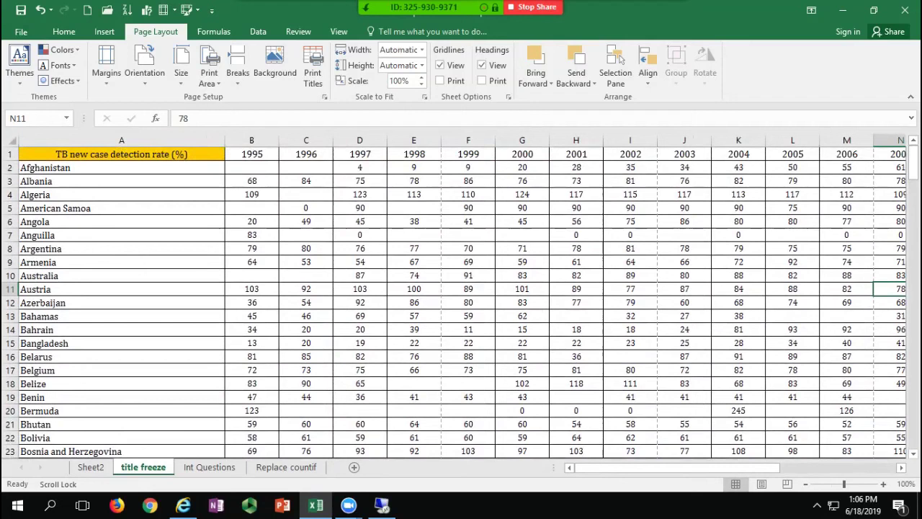
pyautogui.scroll(-10, 413, 303)
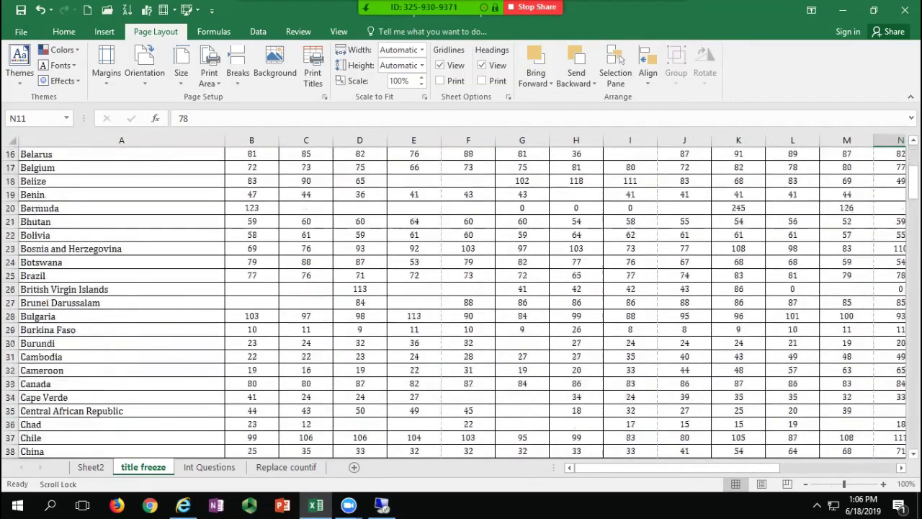
pyautogui.click(414, 302)
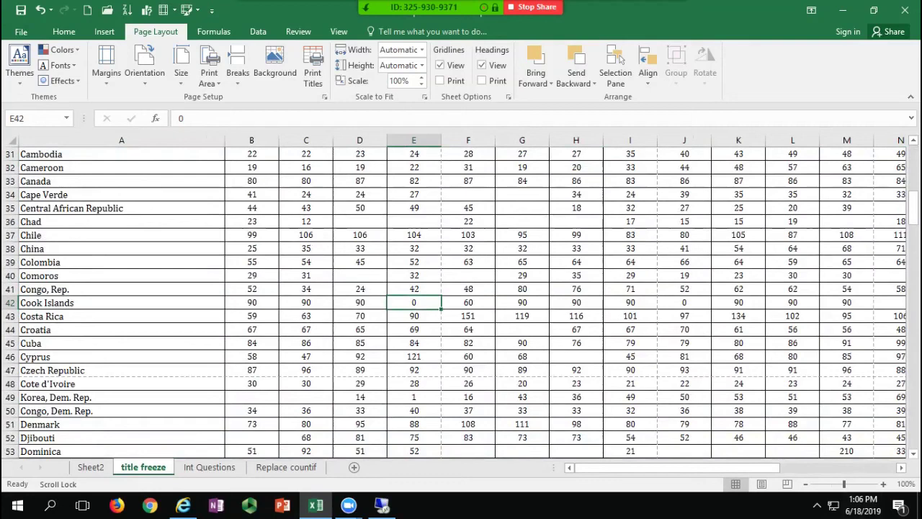
pyautogui.hscroll(5, 461, 302)
pyautogui.click(478, 275)
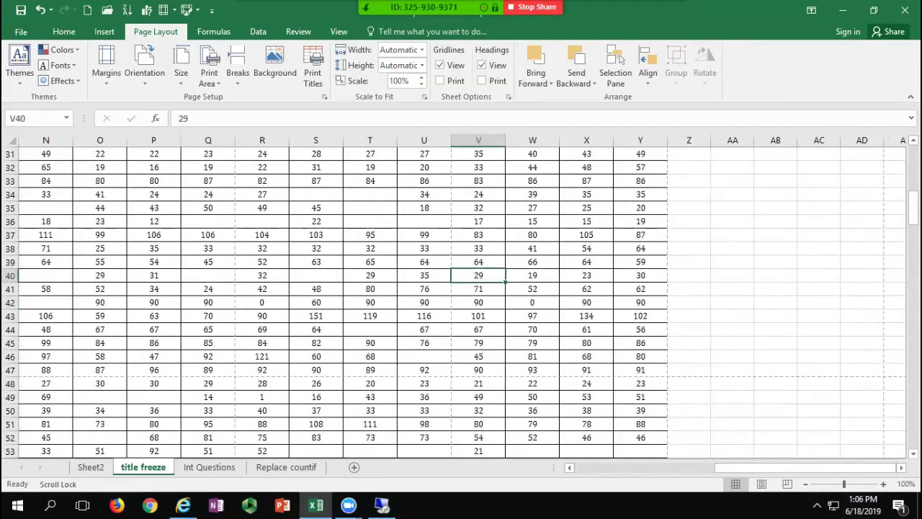
pyautogui.hscroll(-5, 461, 295)
pyautogui.scroll(10, 461, 296)
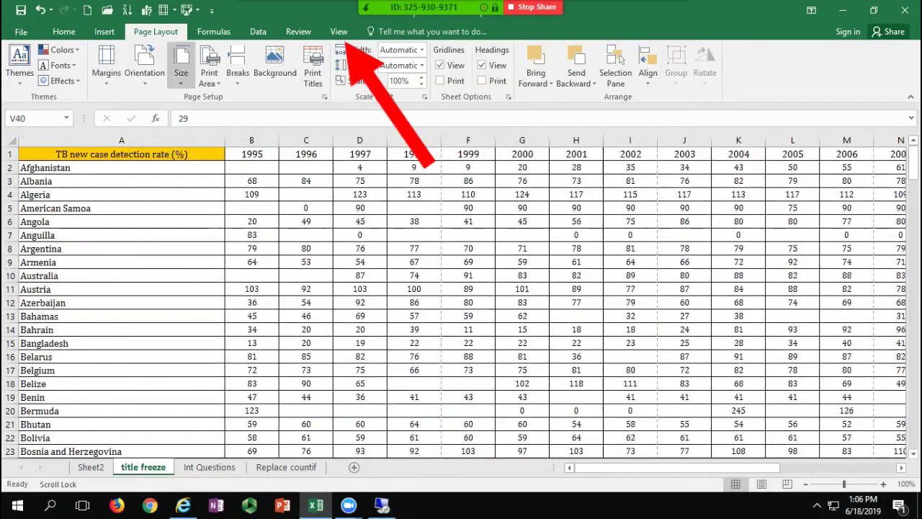
# Step: Freeze the top row and scroll down and right to check the headers stay fixed
pyautogui.click(338, 32)
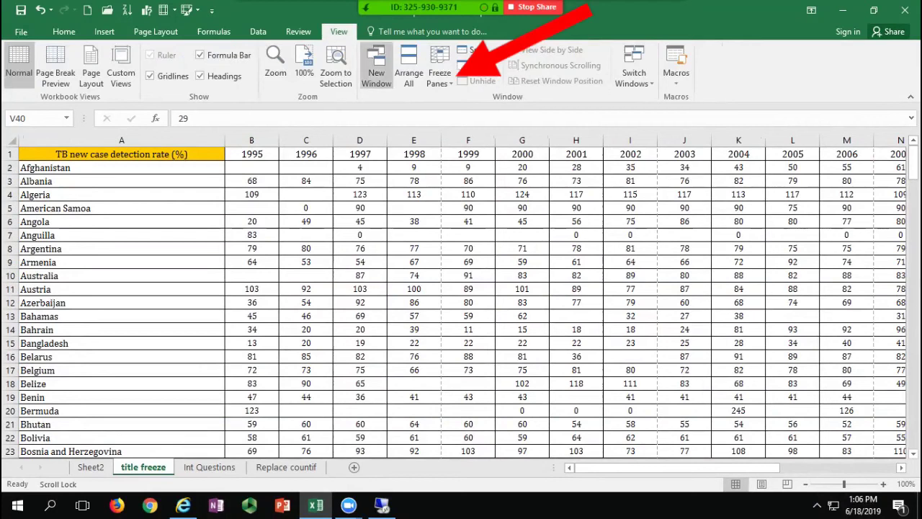
pyautogui.click(439, 72)
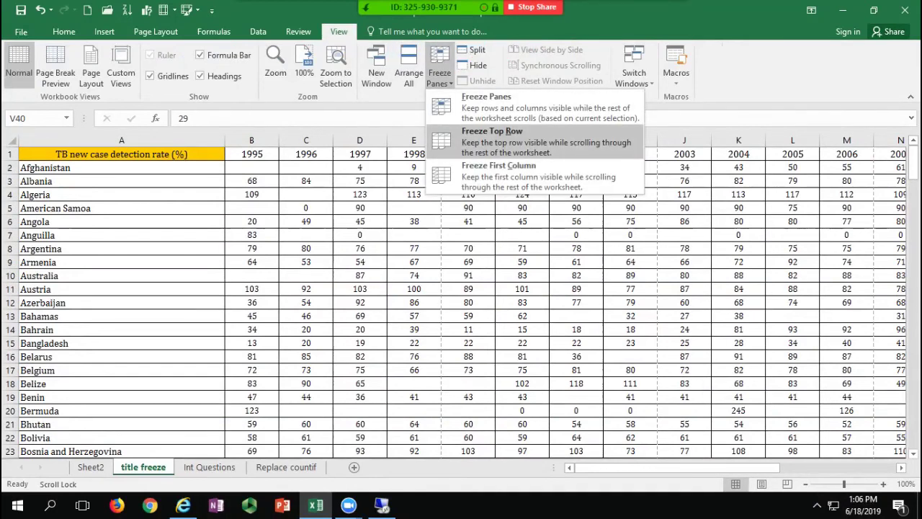
pyautogui.click(535, 142)
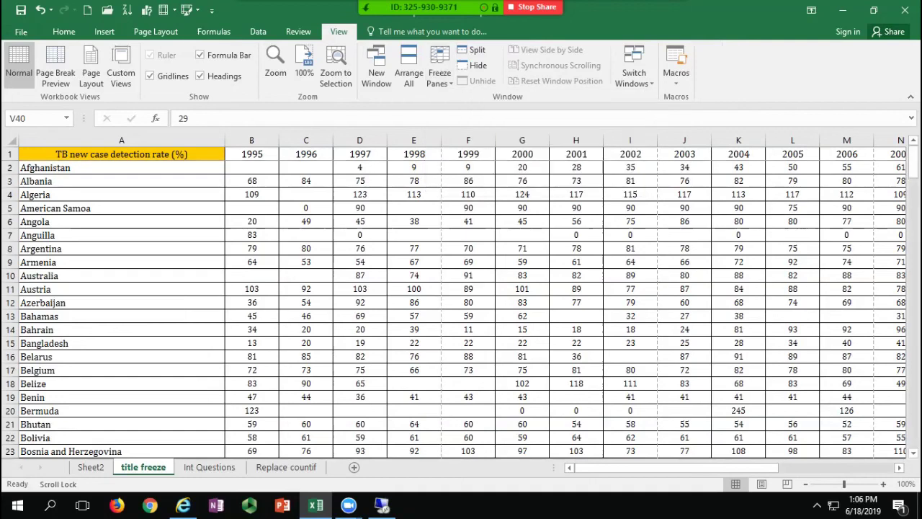
pyautogui.scroll(-19, 461, 302)
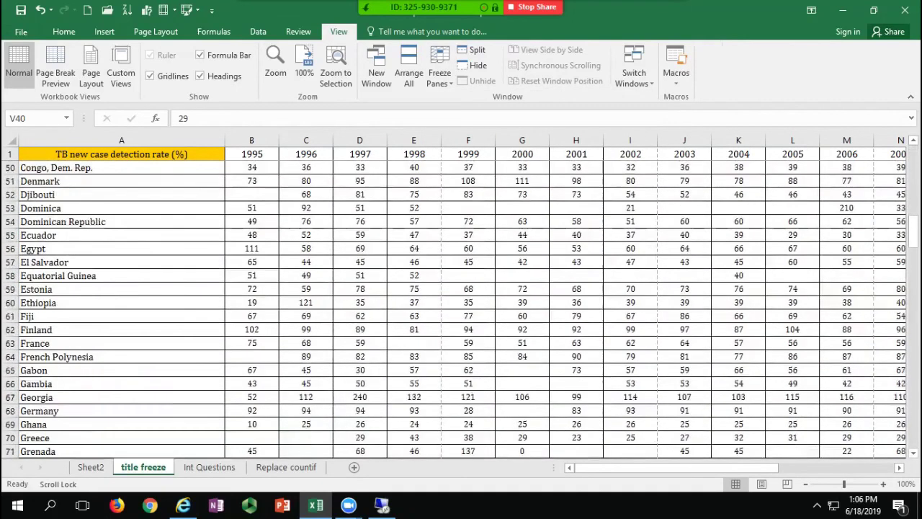
pyautogui.scroll(-1, 461, 302)
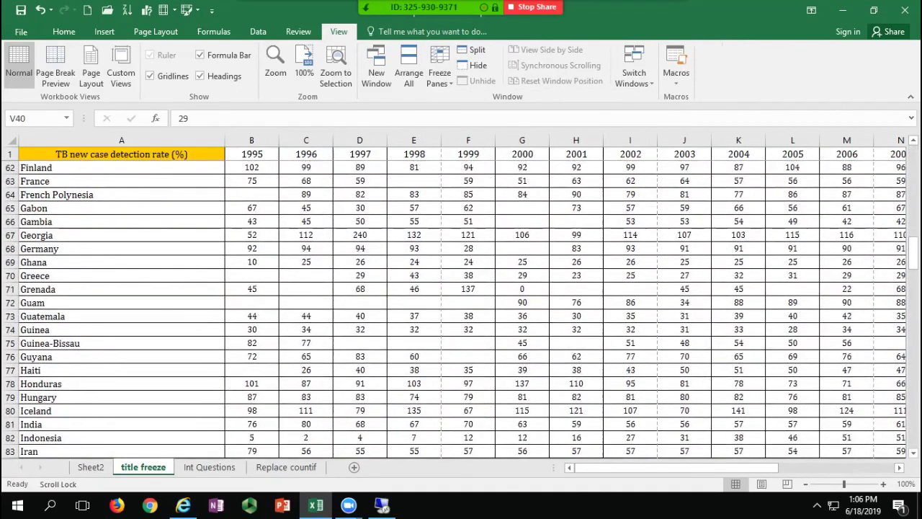
pyautogui.hscroll(5, 461, 303)
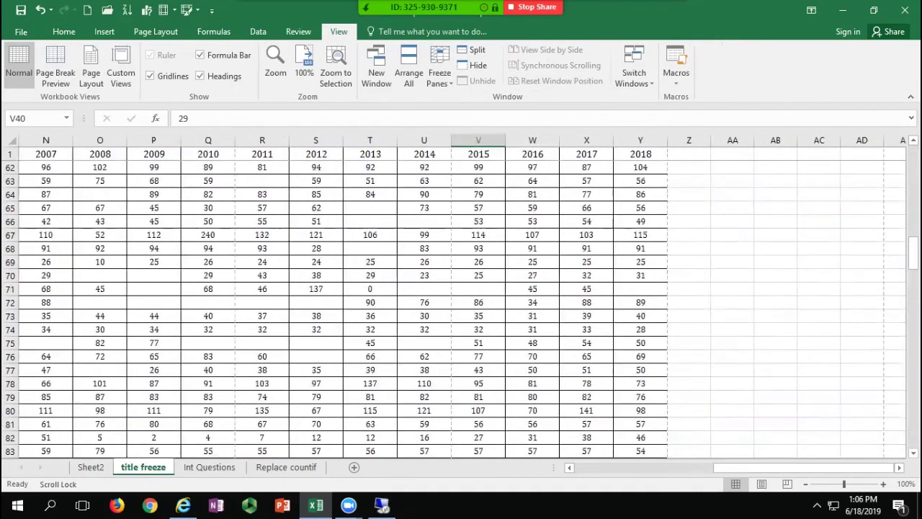
pyautogui.click(439, 72)
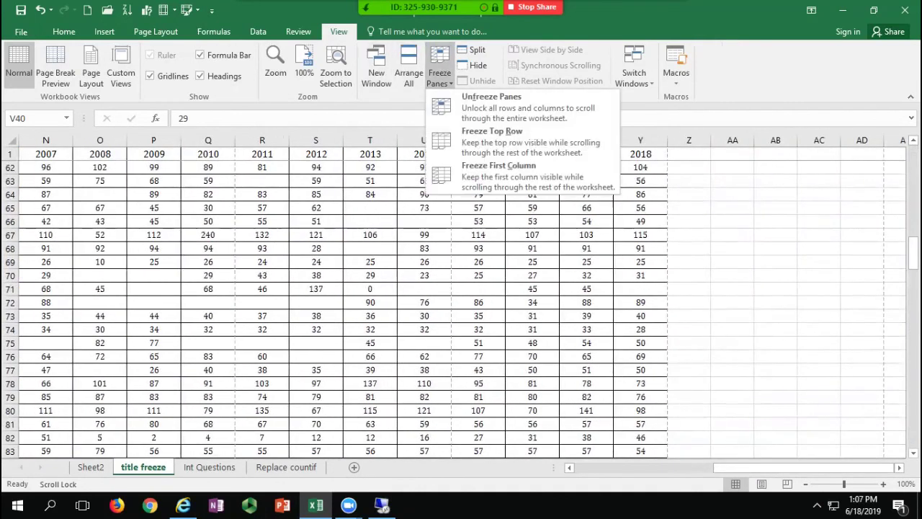
pyautogui.click(533, 175)
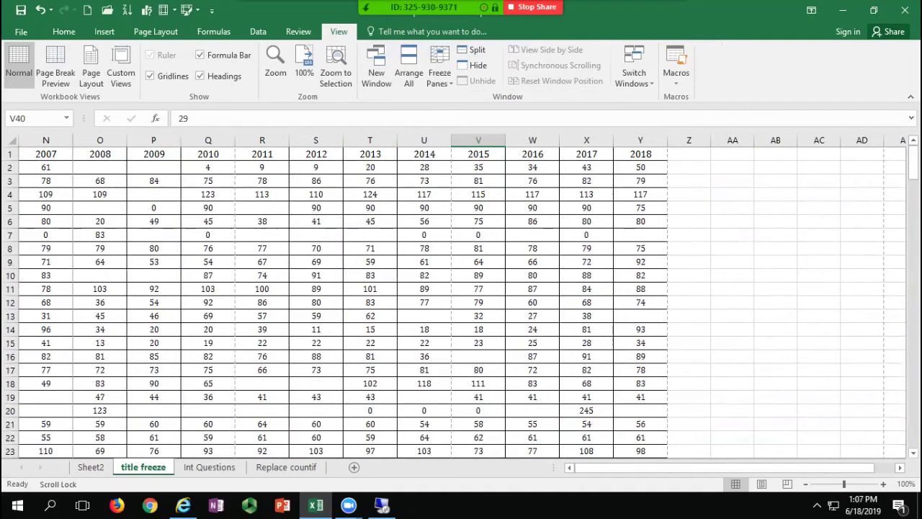
# Step: Unfreeze the top row, freeze first column A instead, and scroll to test it
pyautogui.click(316, 262)
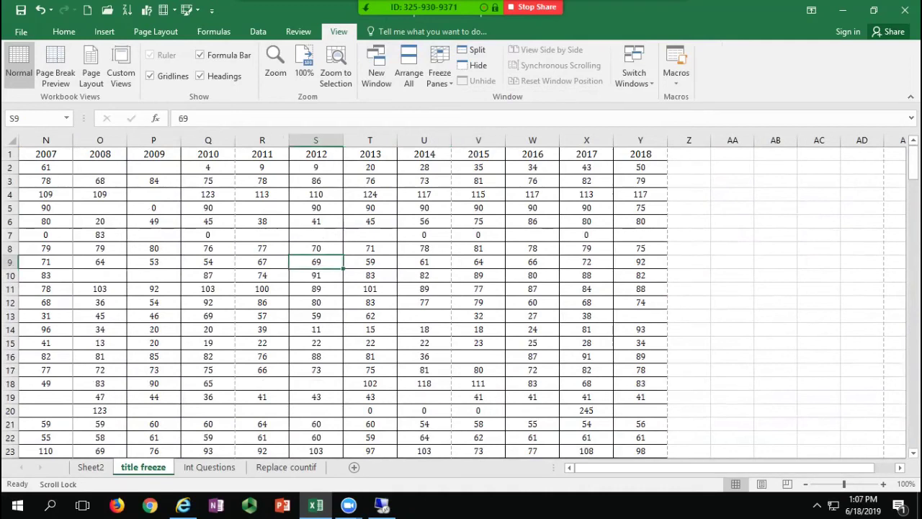
pyautogui.click(440, 72)
pyautogui.click(504, 108)
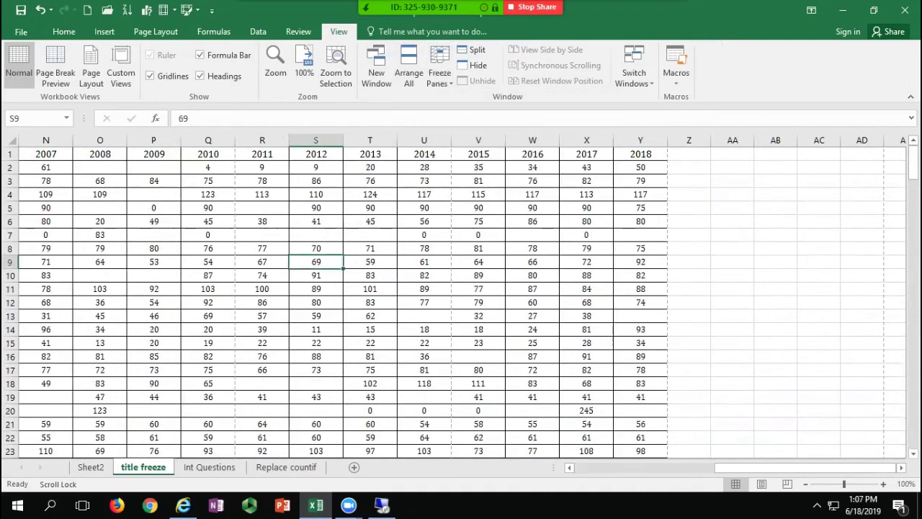
pyautogui.hscroll(-5, 461, 288)
pyautogui.click(43, 343)
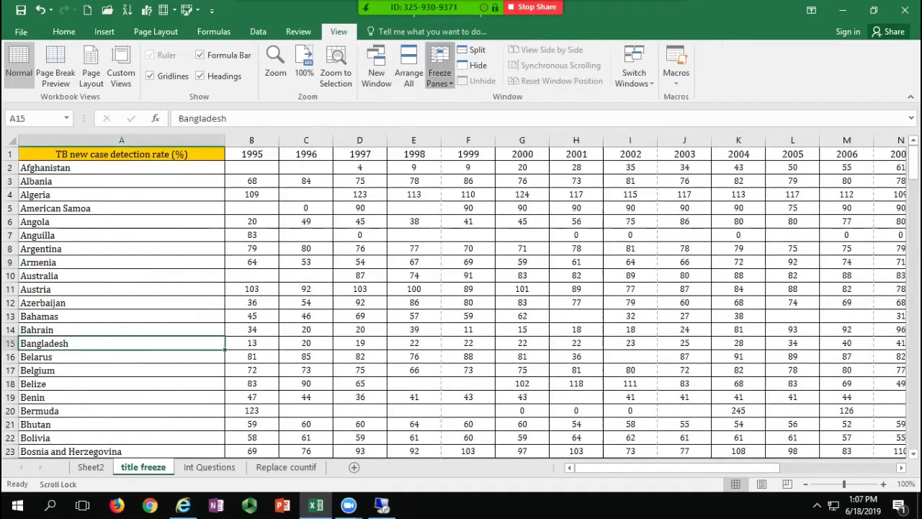
pyautogui.click(439, 73)
pyautogui.click(490, 177)
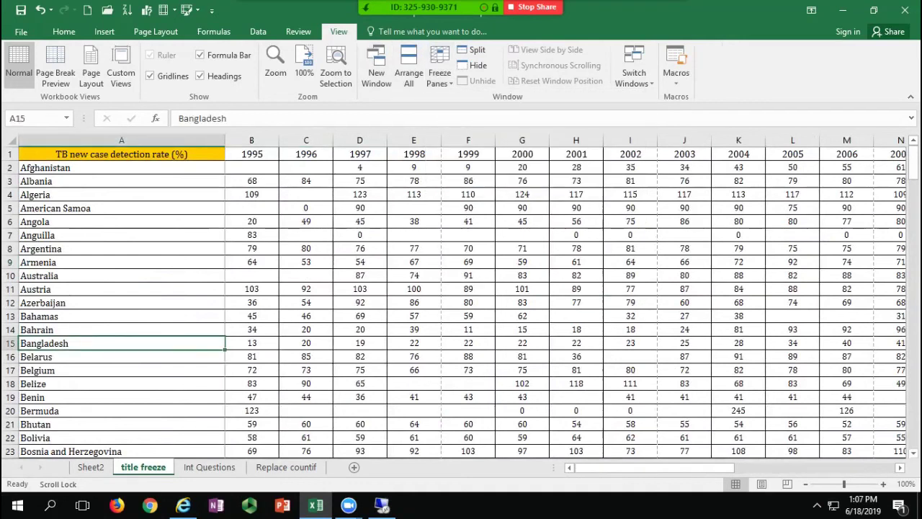
pyautogui.hscroll(5, 461, 288)
pyautogui.scroll(-10, 461, 288)
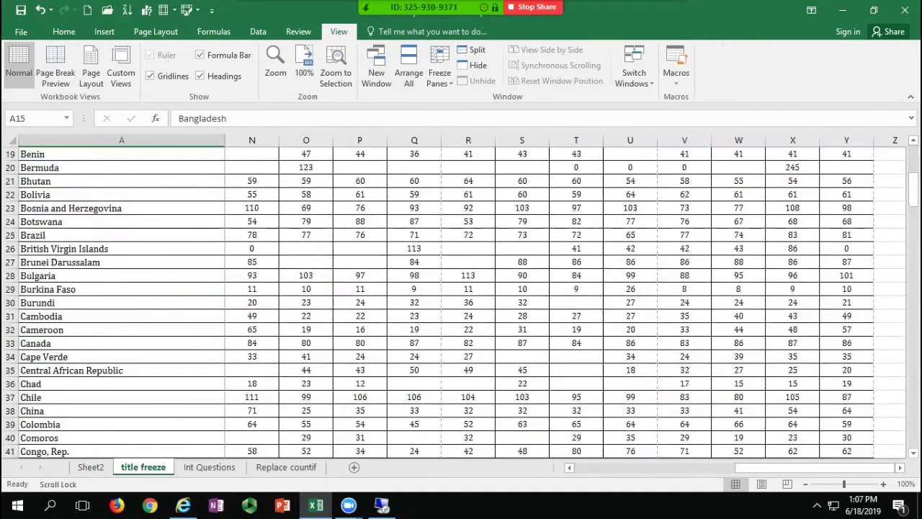
pyautogui.scroll(10, 461, 288)
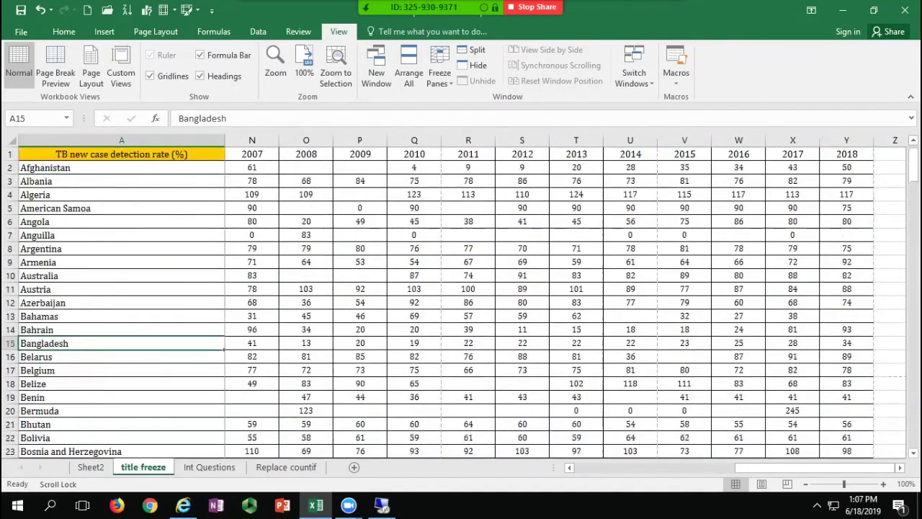
pyautogui.click(252, 168)
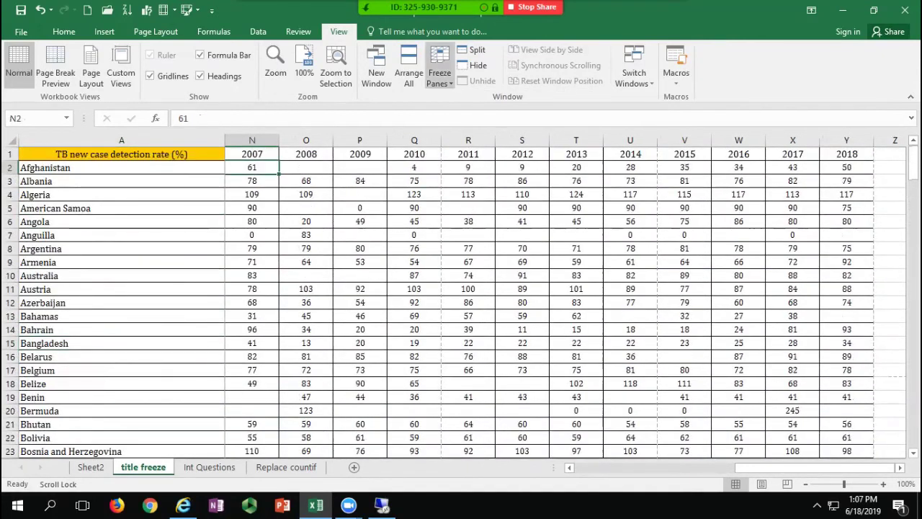
pyautogui.click(440, 72)
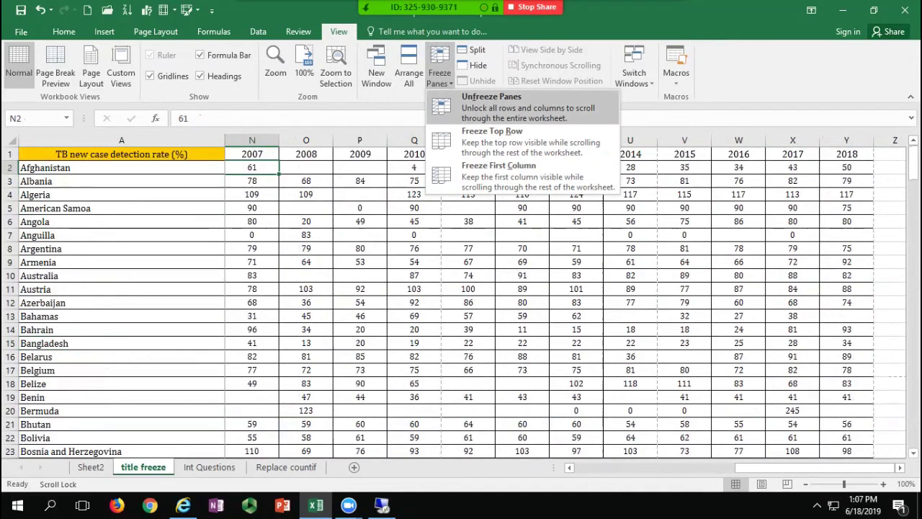
# Step: Unfreeze column A, then freeze panes at B2 to lock row 1 and column A, testing by scrolling
pyautogui.click(492, 101)
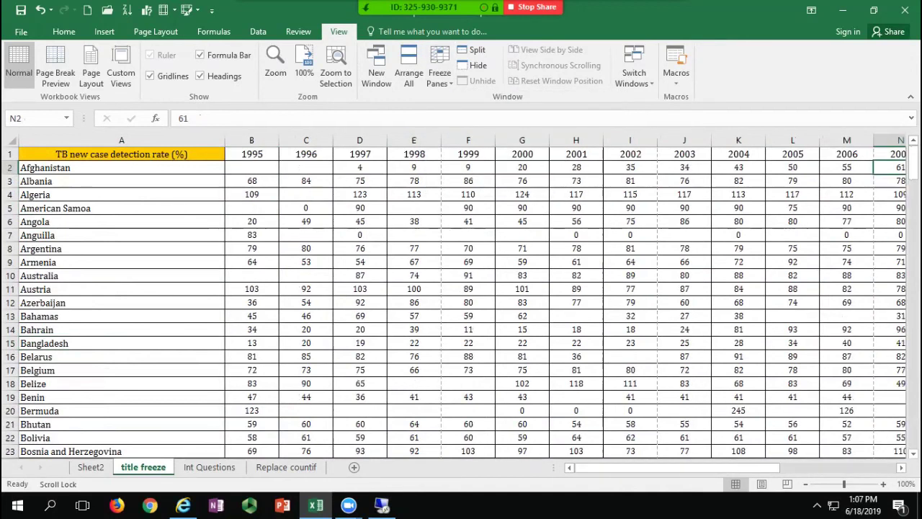
pyautogui.click(252, 168)
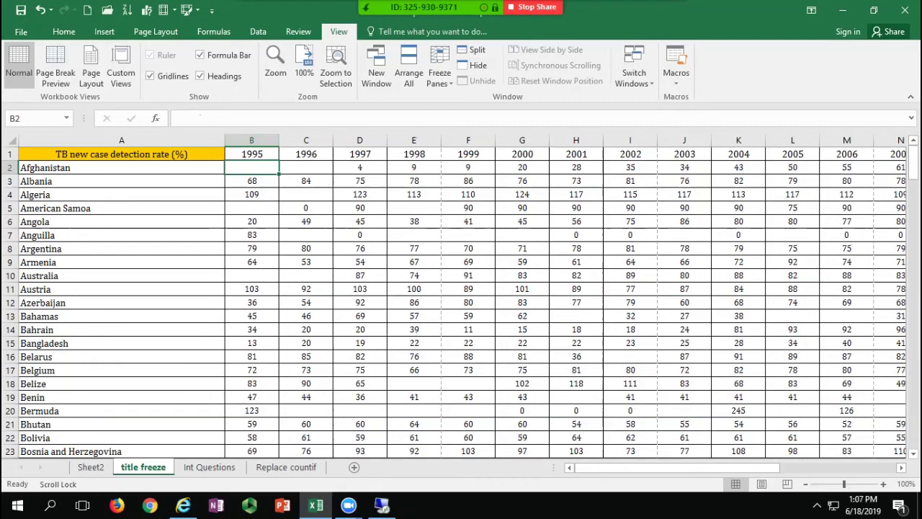
pyautogui.click(439, 72)
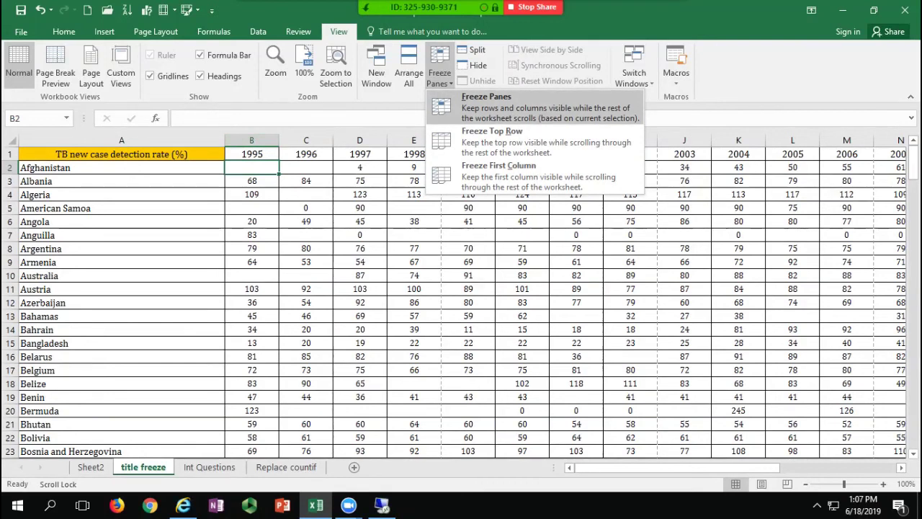
pyautogui.click(486, 101)
pyautogui.scroll(-10, 461, 303)
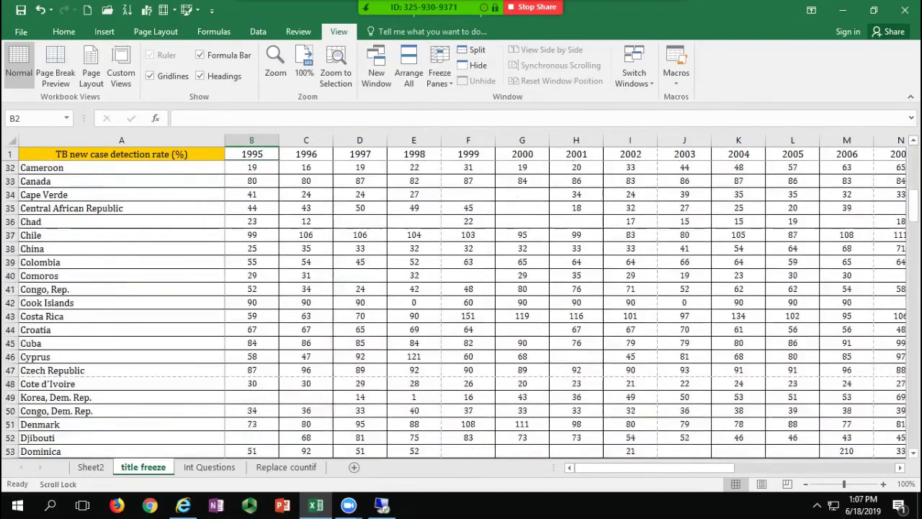
pyautogui.scroll(-5, 461, 310)
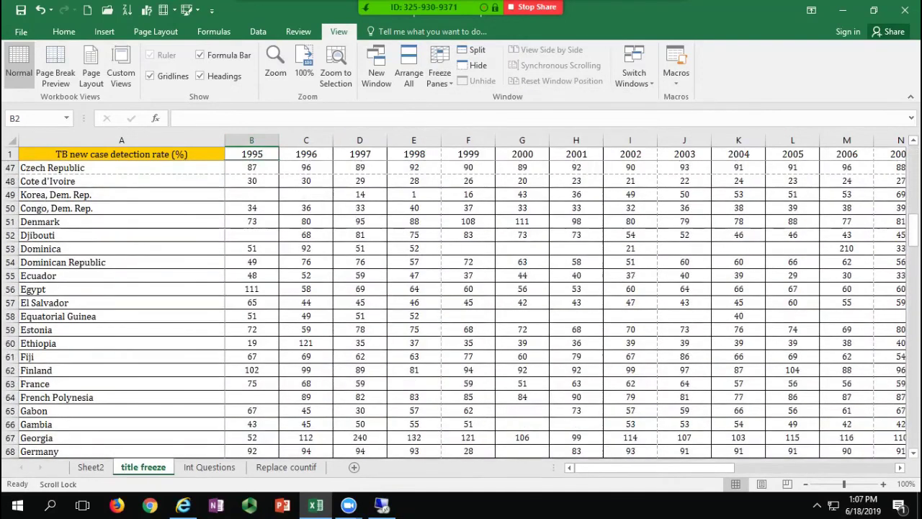
pyautogui.hscroll(4, 566, 302)
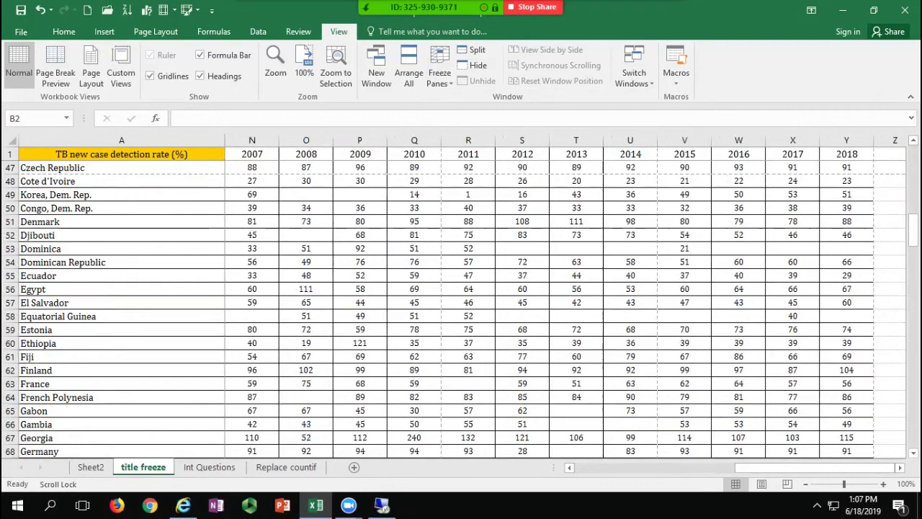
pyautogui.click(361, 236)
pyautogui.scroll(15, 360, 236)
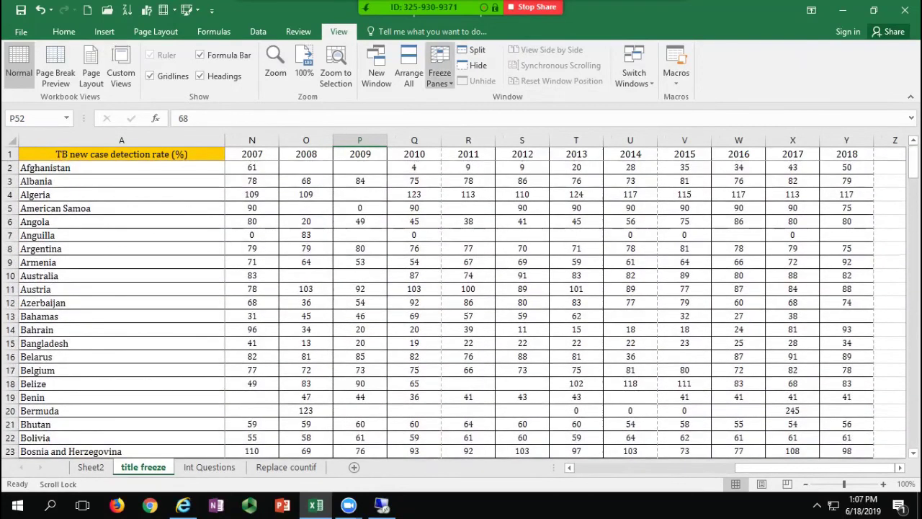
# Step: Unfreeze the panes and switch to the Int Questions sheet
pyautogui.click(439, 72)
pyautogui.click(479, 94)
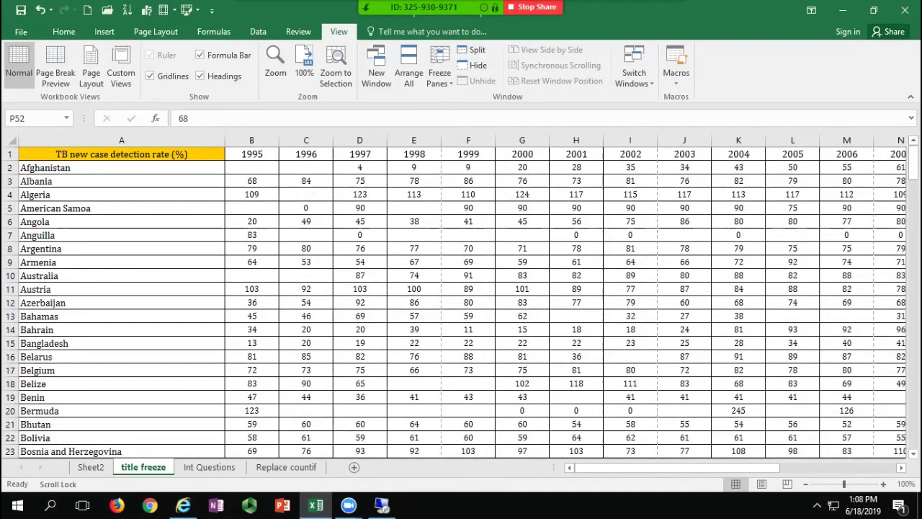
pyautogui.click(307, 289)
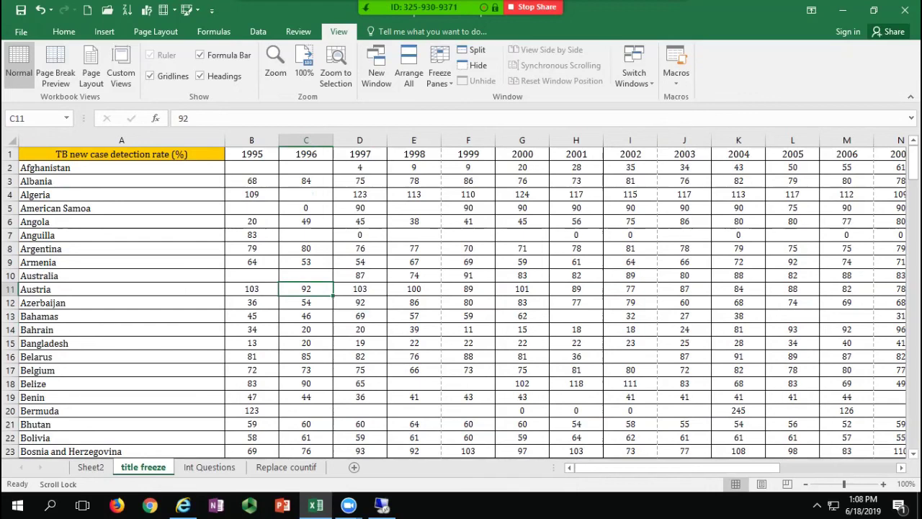
pyautogui.click(210, 467)
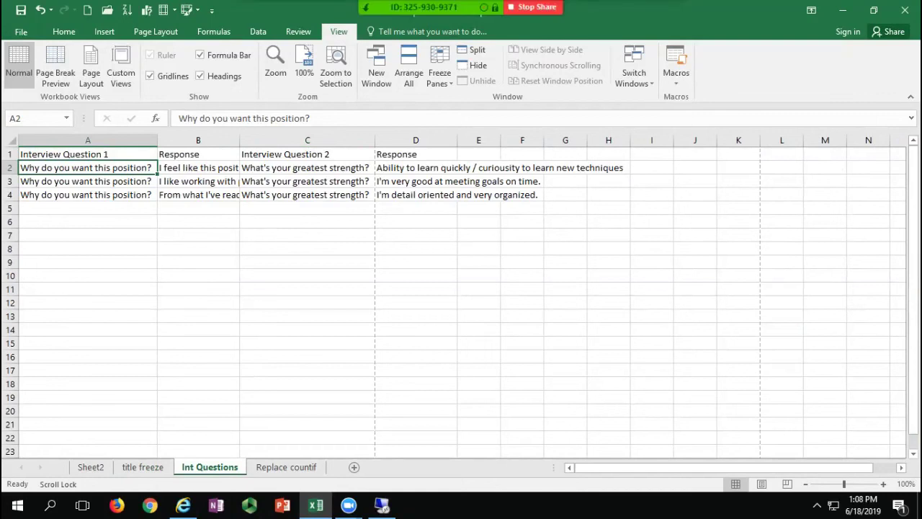
# Step: Widen Response column B slightly and reset row 2 to single-line height
pyautogui.click(198, 168)
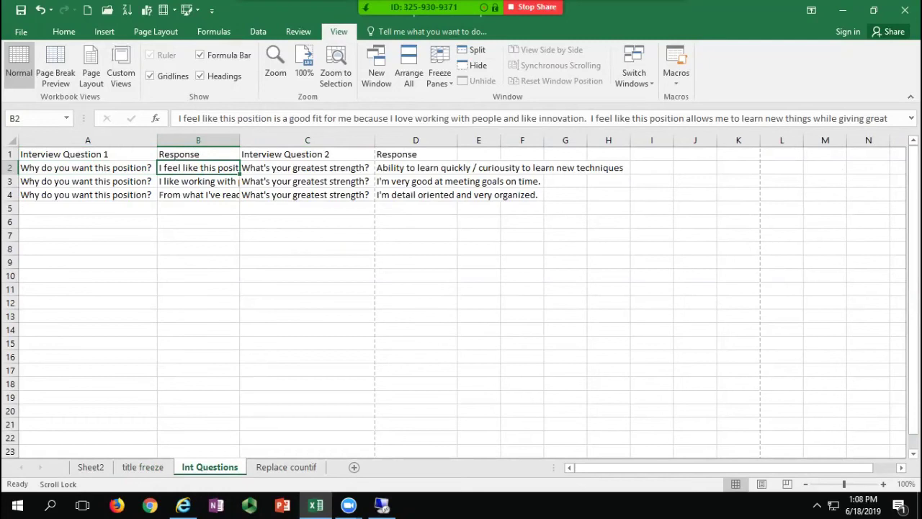
pyautogui.moveTo(240, 140)
pyautogui.mouseDown()
pyautogui.moveTo(332, 140)
pyautogui.moveTo(256, 140)
pyautogui.mouseUp()
pyautogui.moveTo(10, 174)
pyautogui.mouseDown()
pyautogui.moveTo(10, 267)
pyautogui.moveTo(10, 189)
pyautogui.mouseUp()
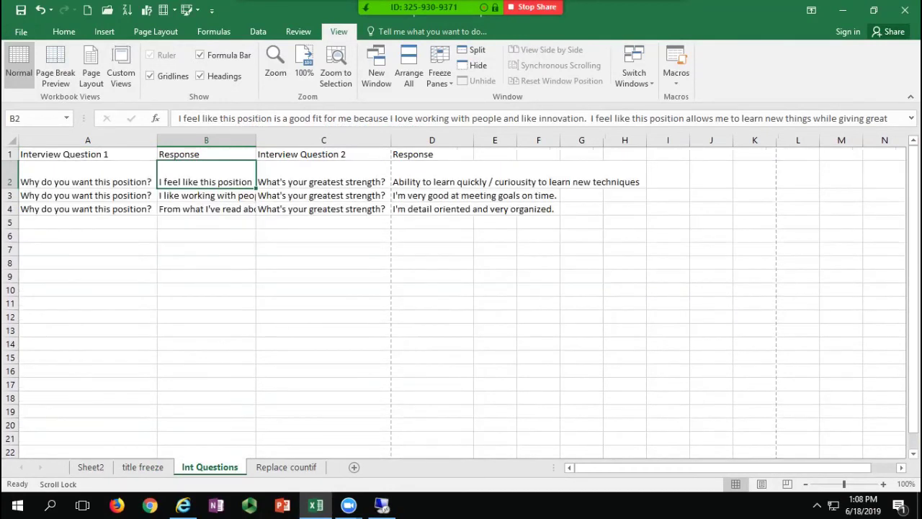
pyautogui.doubleClick(10, 189)
pyautogui.click(206, 194)
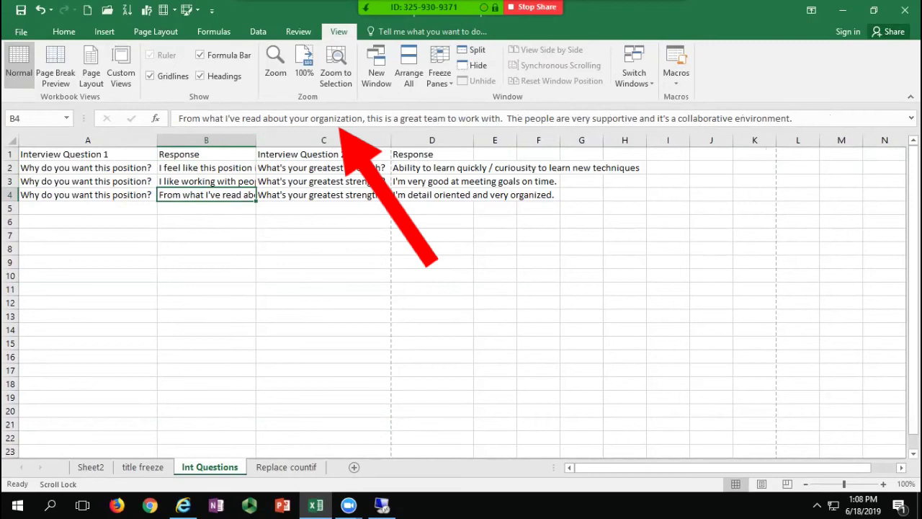
# Step: Expand the formula bar to read the full responses in B2 through D2, then collapse it
pyautogui.hotkey('ctrl', 'shift', 'u')
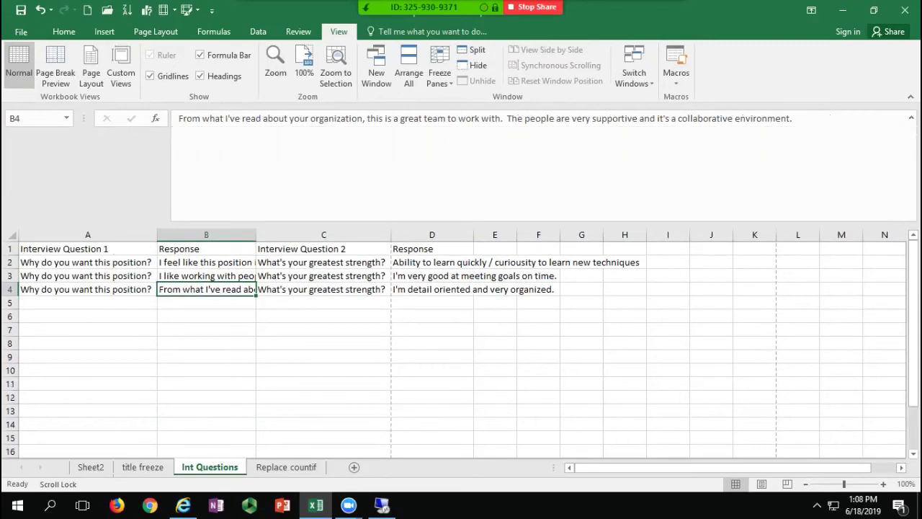
pyautogui.click(206, 262)
pyautogui.click(206, 275)
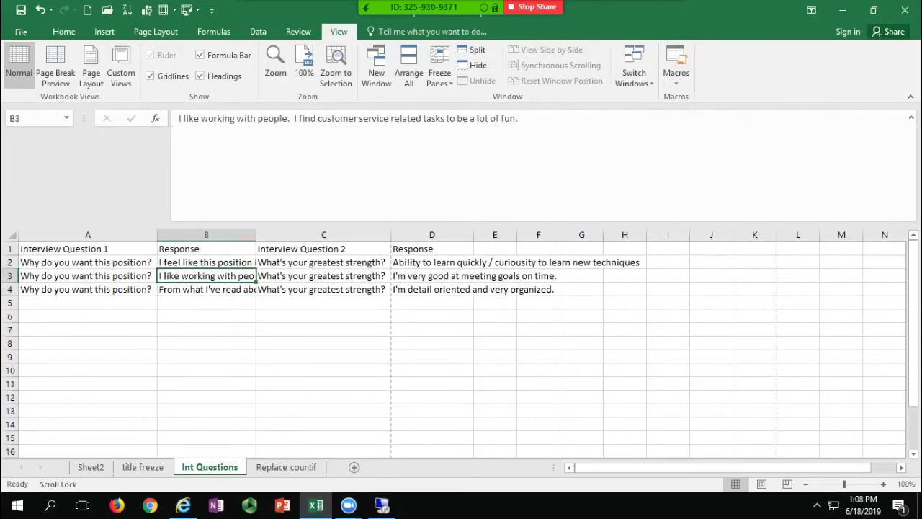
pyautogui.click(323, 276)
pyautogui.click(324, 263)
pyautogui.click(472, 262)
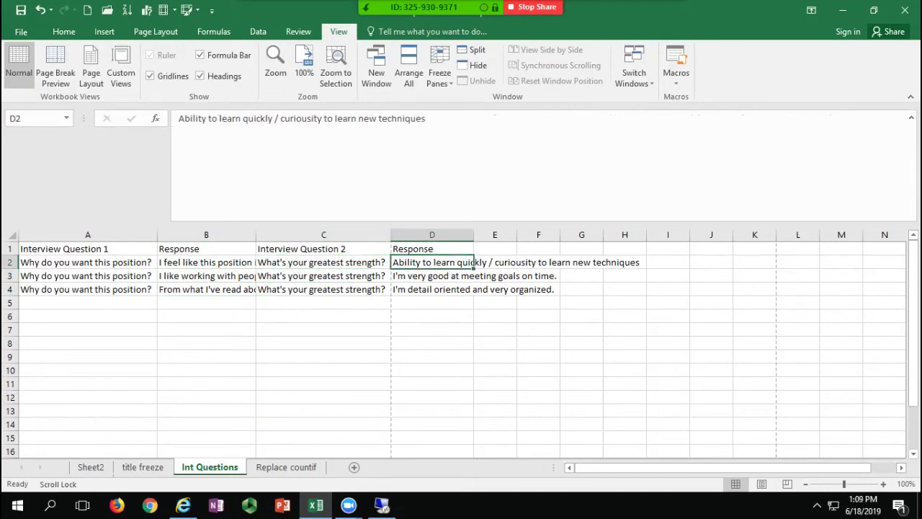
pyautogui.click(206, 276)
pyautogui.click(206, 262)
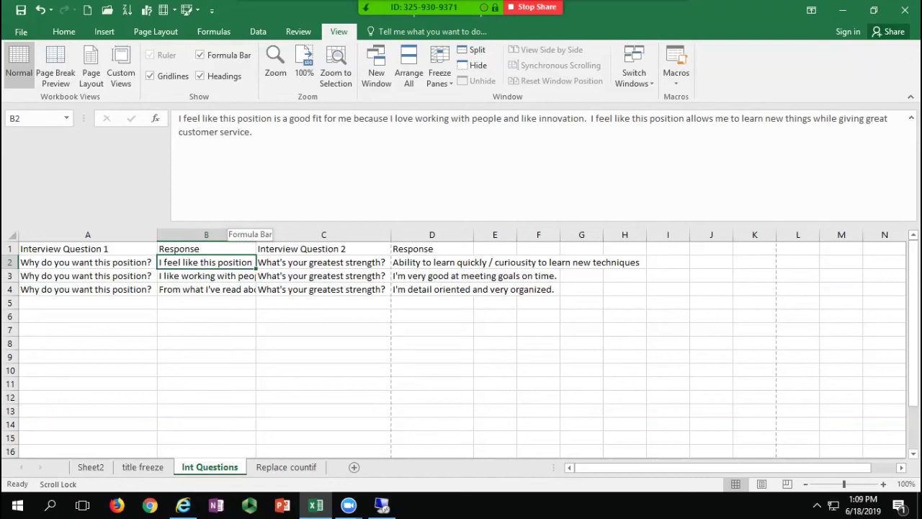
pyautogui.moveTo(228, 223); pyautogui.dragTo(228, 130)
# Step: Switch to the Replace countif sheet
pyautogui.click(323, 263)
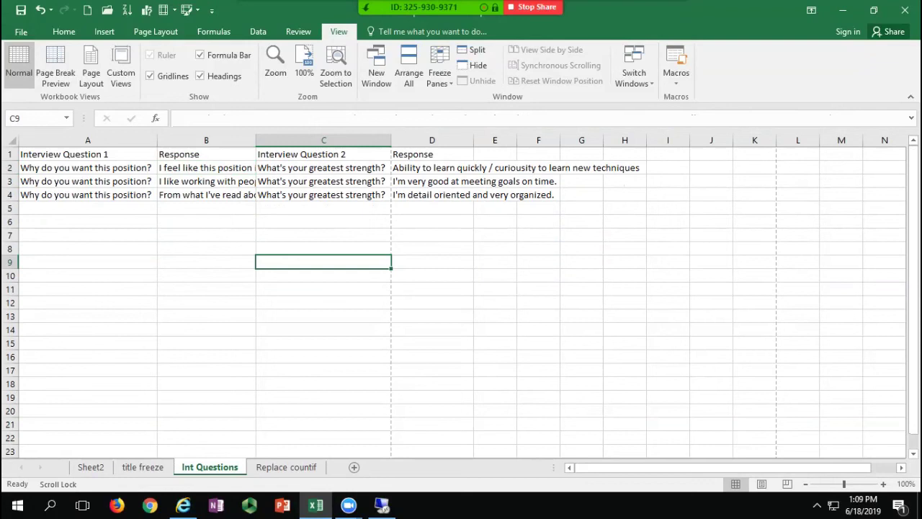
pyautogui.click(324, 343)
pyautogui.click(286, 467)
pyautogui.click(290, 249)
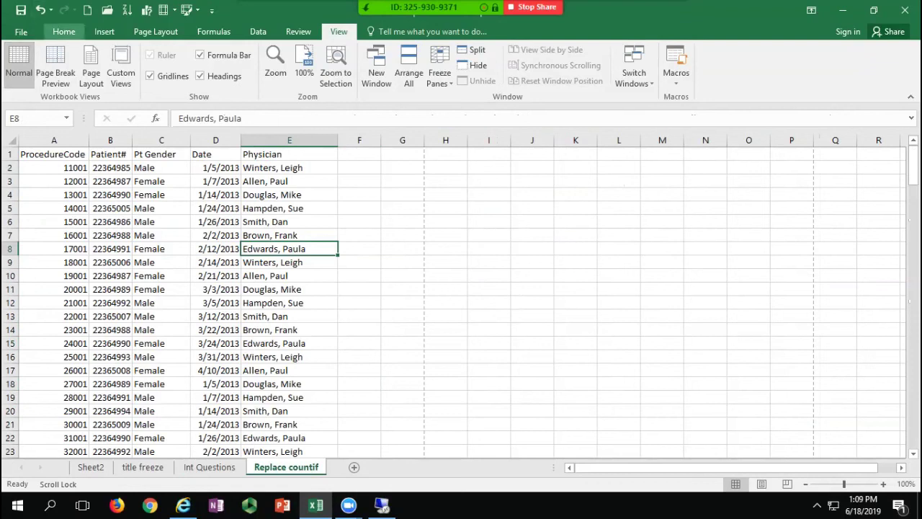
# Step: Open Find and Replace from the Home tab, expand its options, and move to the Replace tab
pyautogui.click(63, 32)
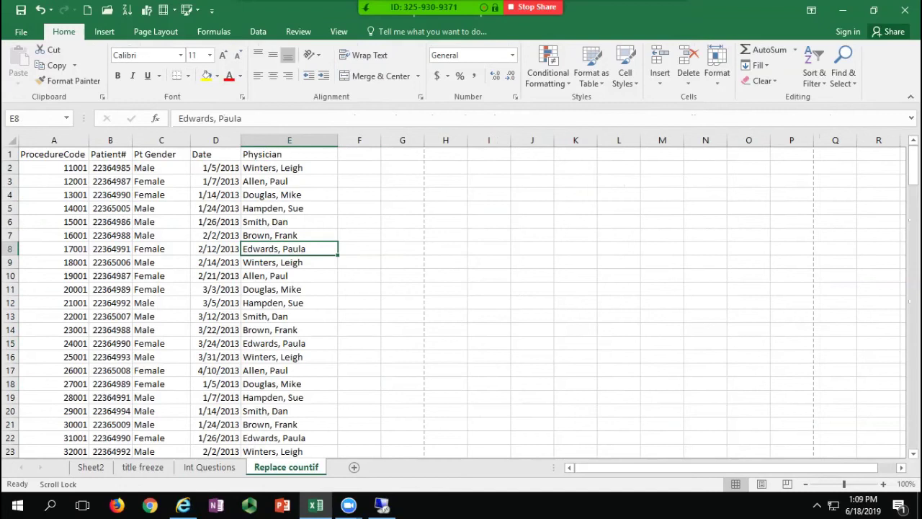
pyautogui.click(843, 66)
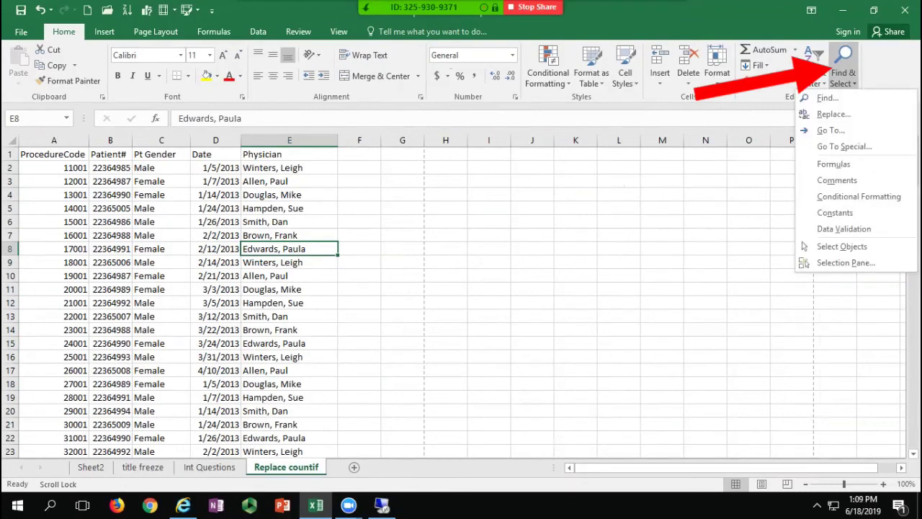
pyautogui.click(834, 113)
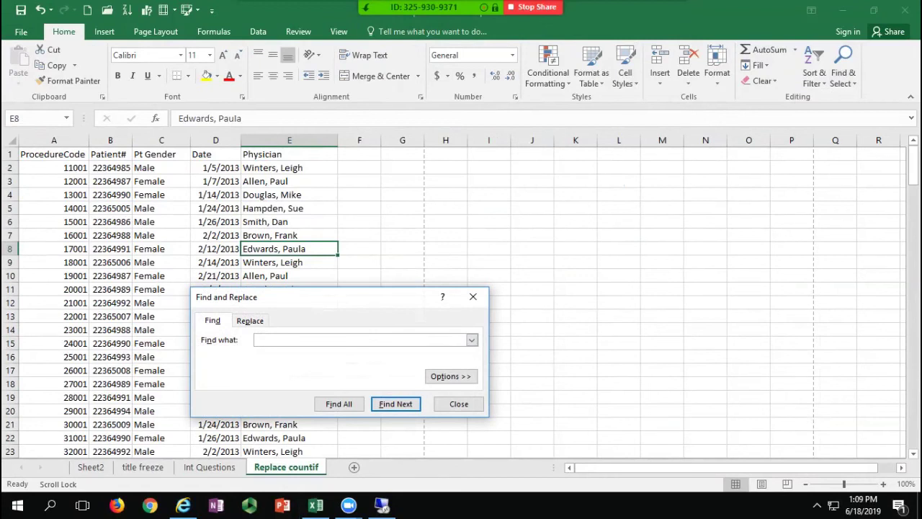
pyautogui.moveTo(382, 297); pyautogui.dragTo(482, 220)
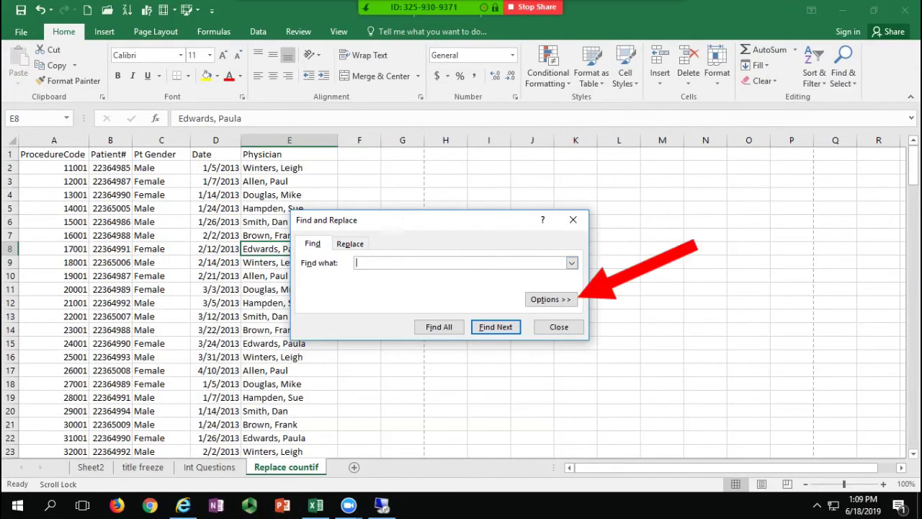
pyautogui.click(551, 299)
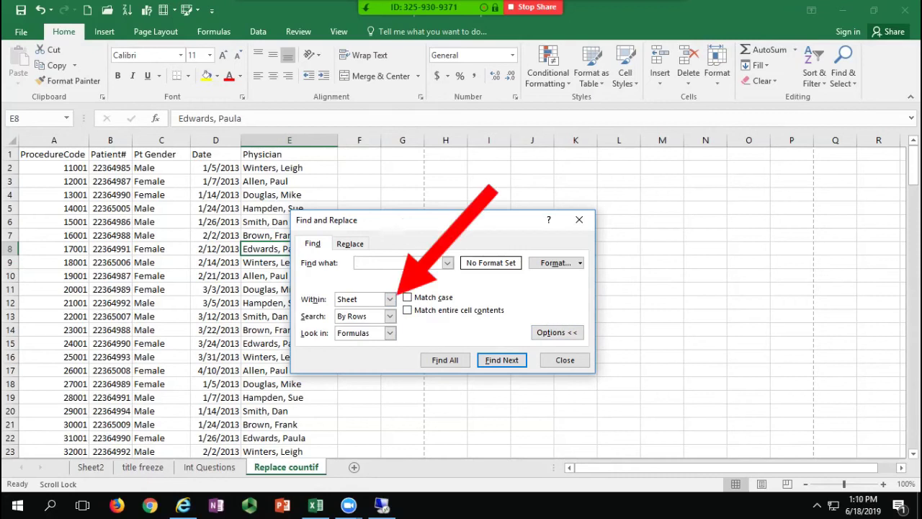
pyautogui.click(390, 299)
pyautogui.click(390, 320)
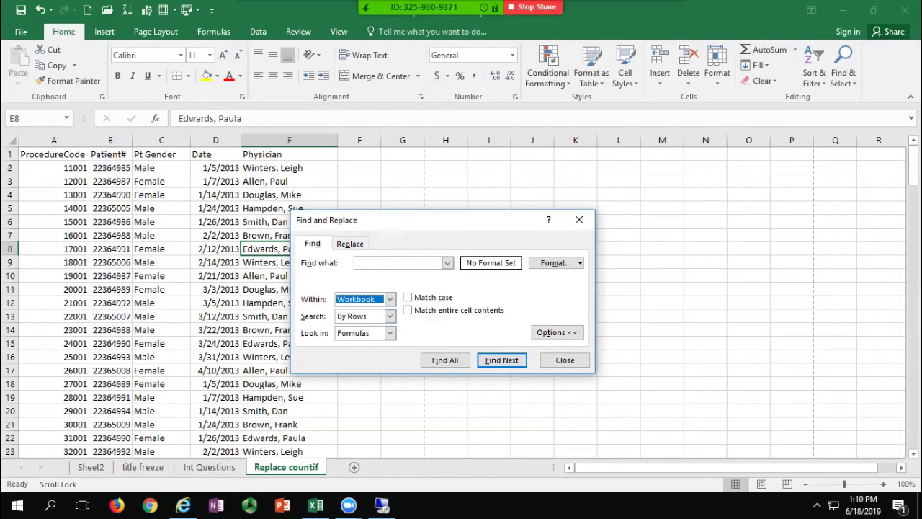
pyautogui.click(216, 290)
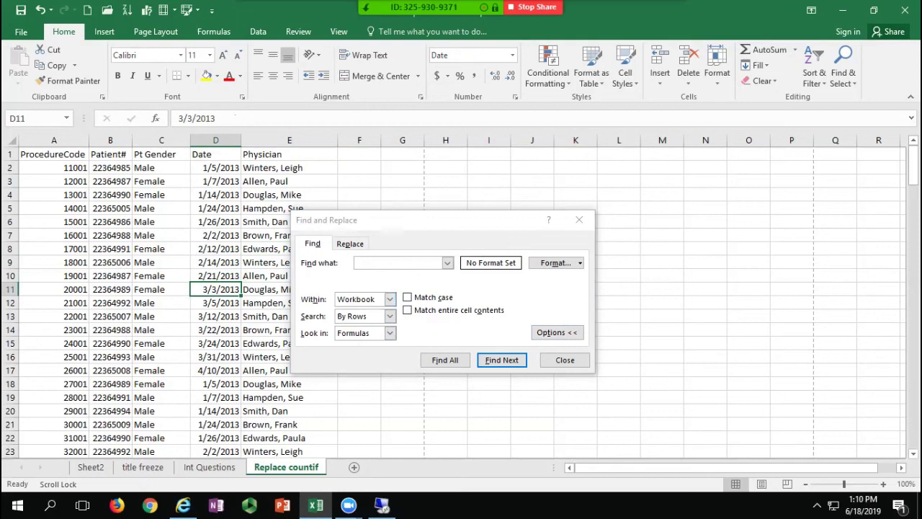
pyautogui.moveTo(161, 222); pyautogui.dragTo(287, 302)
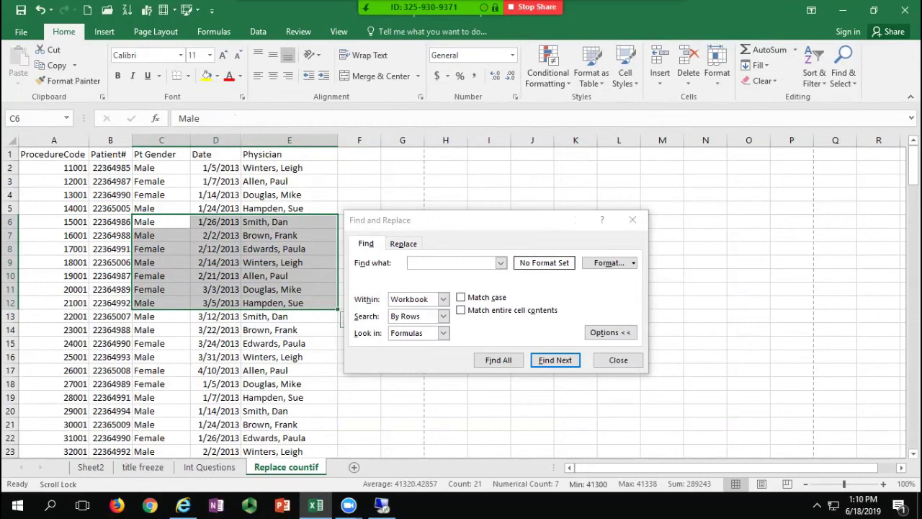
pyautogui.click(289, 195)
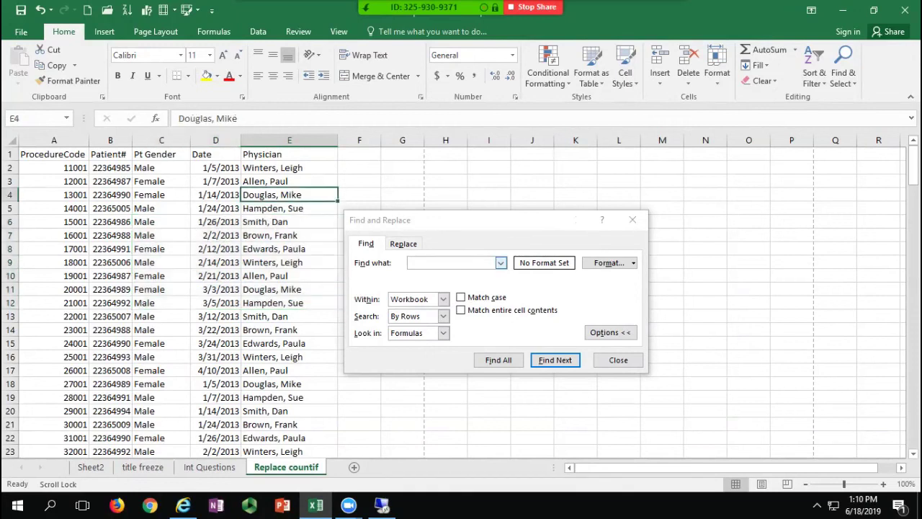
pyautogui.click(443, 299)
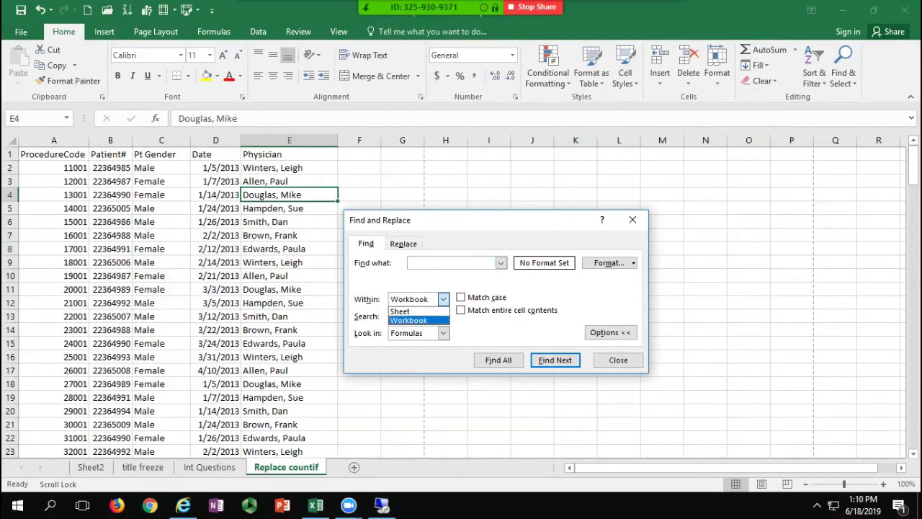
pyautogui.click(414, 243)
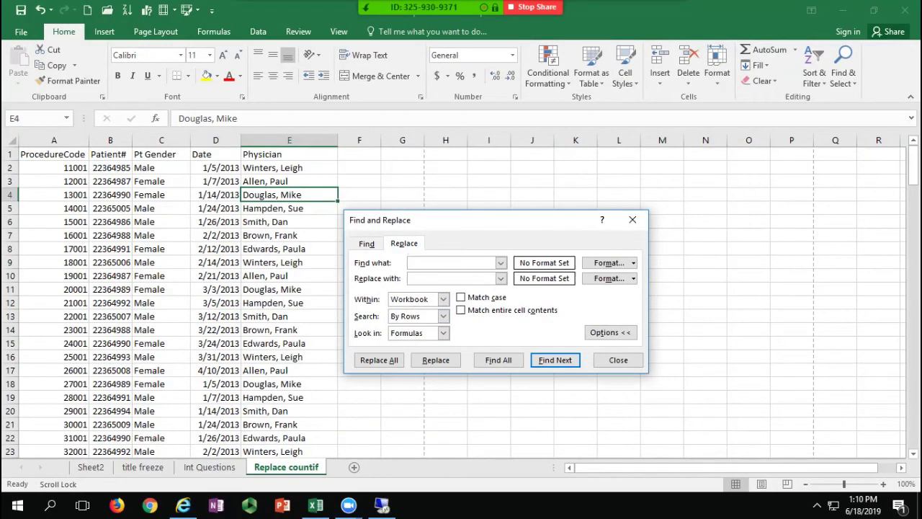
# Step: Replace all 11001 with 110011 within the sheet (13 replacements) and close the dialog
pyautogui.click(54, 168)
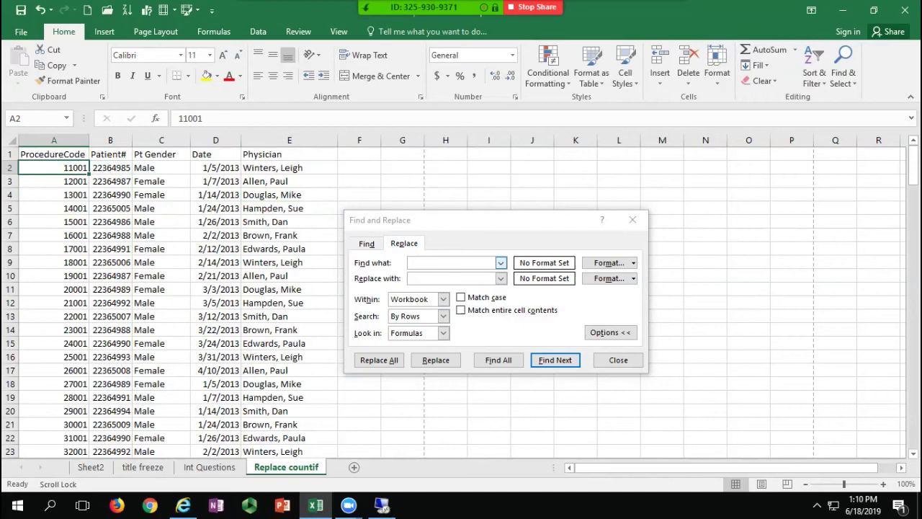
pyautogui.click(410, 262)
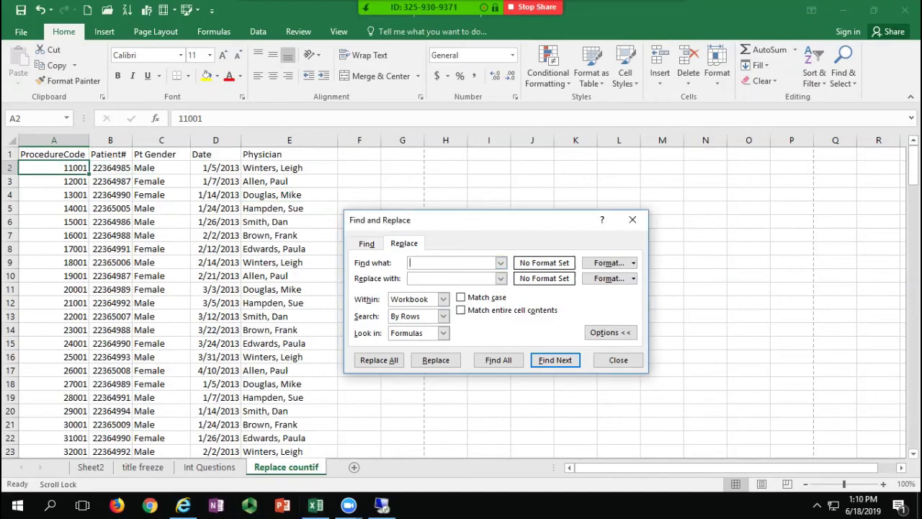
pyautogui.write('11001')
pyautogui.click(443, 299)
pyautogui.click(403, 309)
pyautogui.click(453, 278)
pyautogui.write('110011')
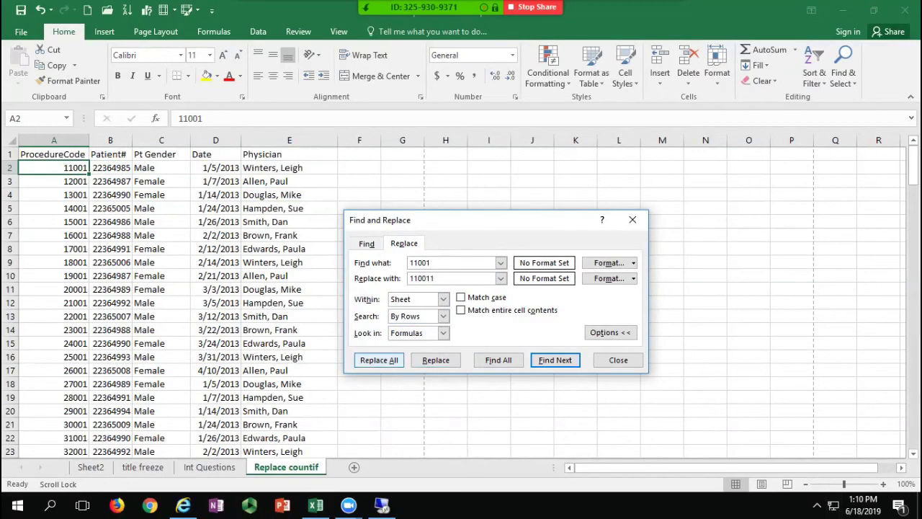
pyautogui.click(379, 359)
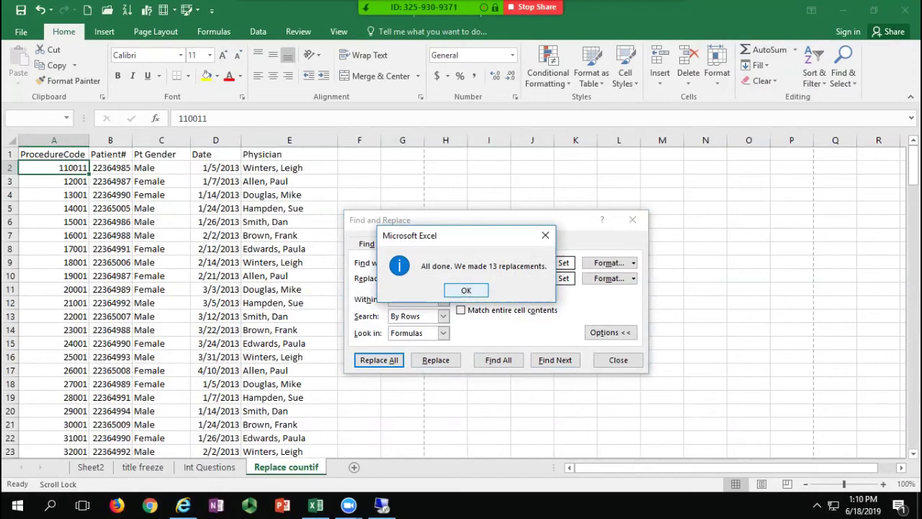
pyautogui.press('Return')
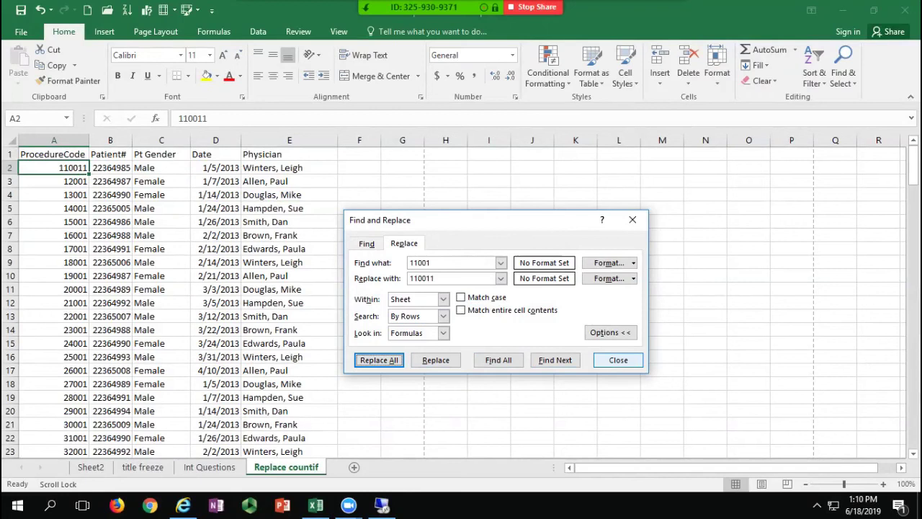
pyautogui.click(618, 360)
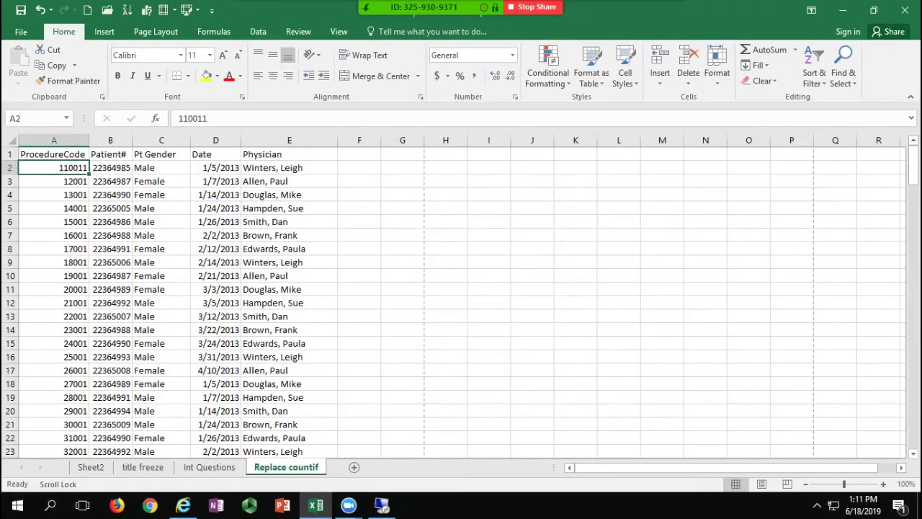
pyautogui.moveTo(54, 181); pyautogui.dragTo(54, 221)
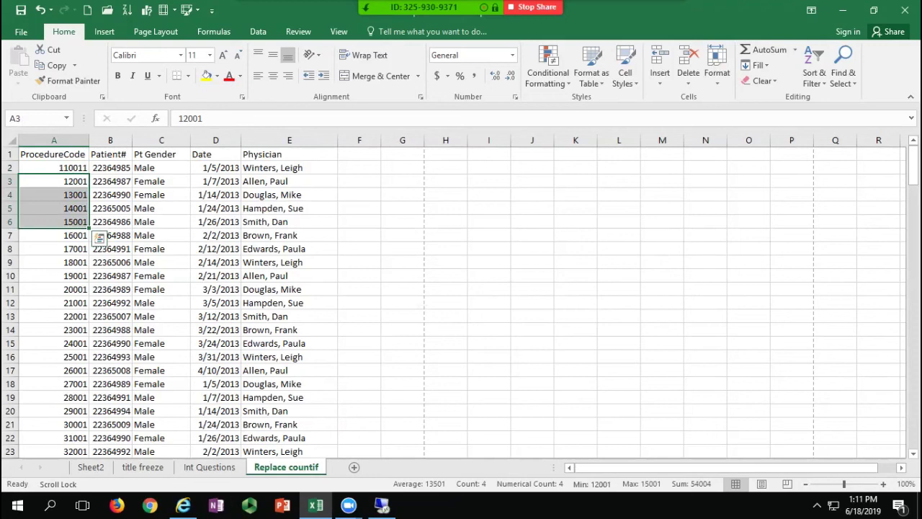
pyautogui.click(161, 208)
pyautogui.hotkey('ctrl', 'f')
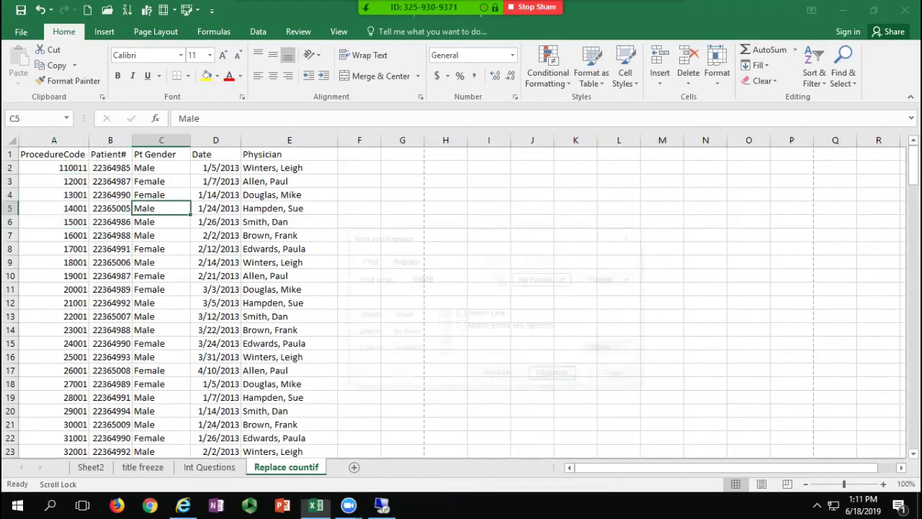
pyautogui.click(161, 168)
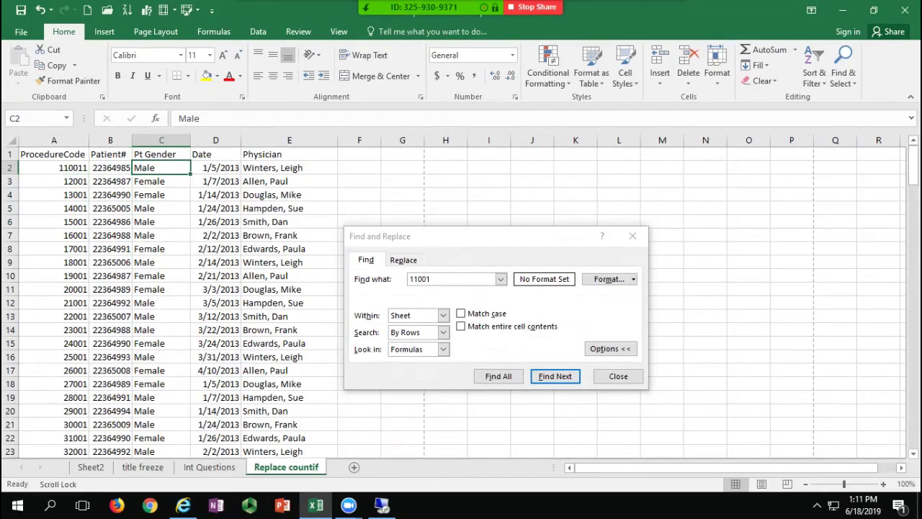
pyautogui.hotkey('ctrl', 'h')
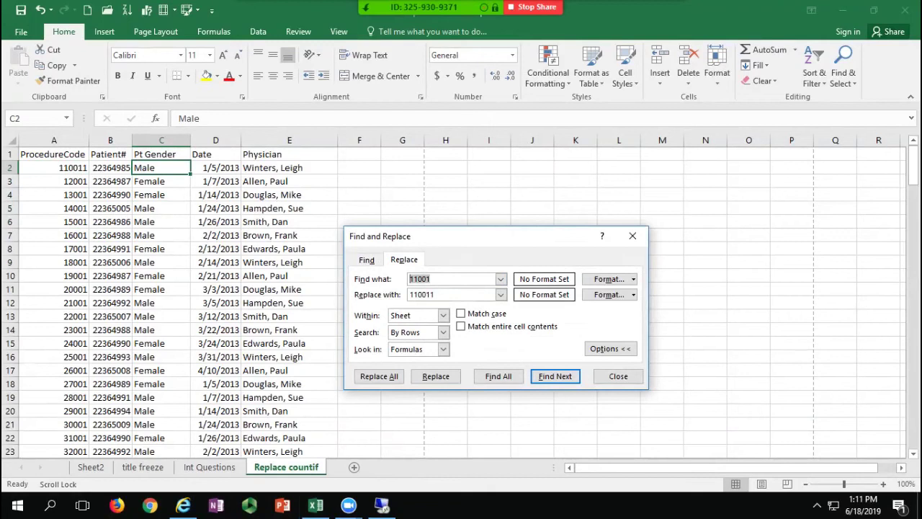
pyautogui.write('male')
pyautogui.press('Tab')
pyautogui.write('m')
pyautogui.hotkey('alt', 'a')
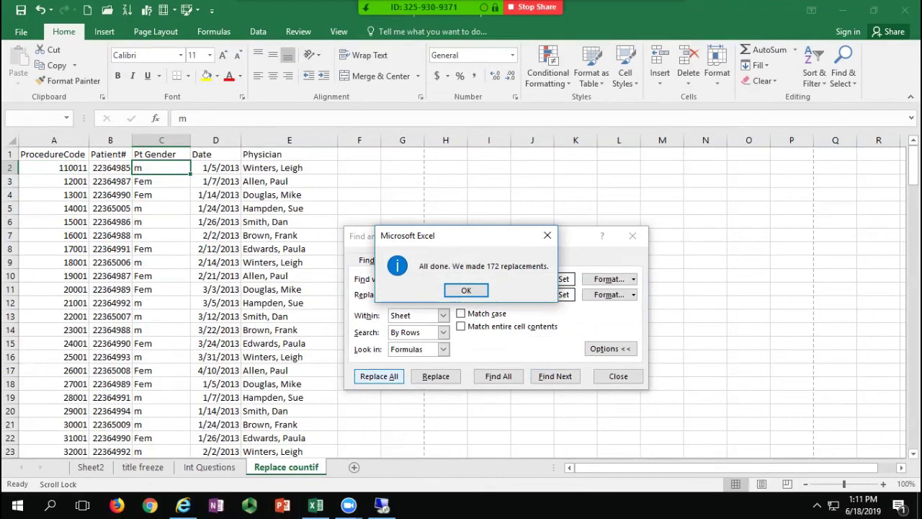
pyautogui.click(466, 290)
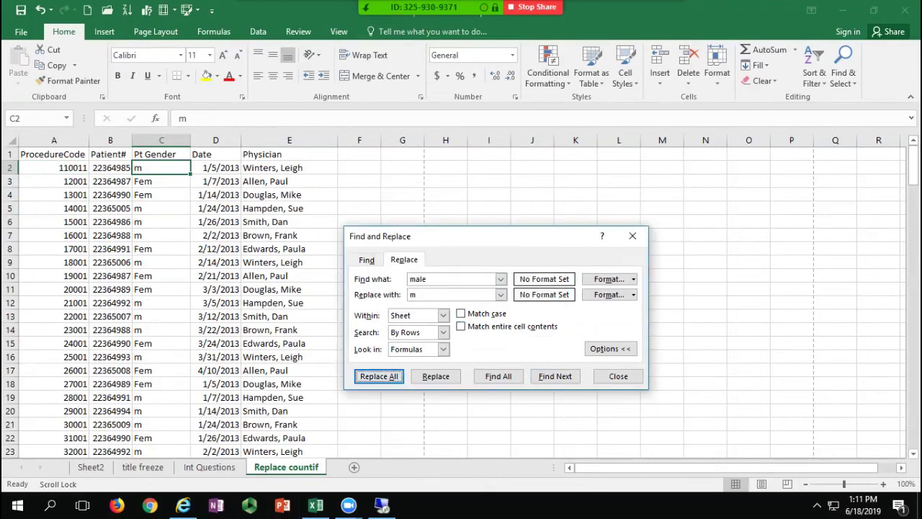
pyautogui.click(619, 376)
pyautogui.hotkey('ctrl', 'z')
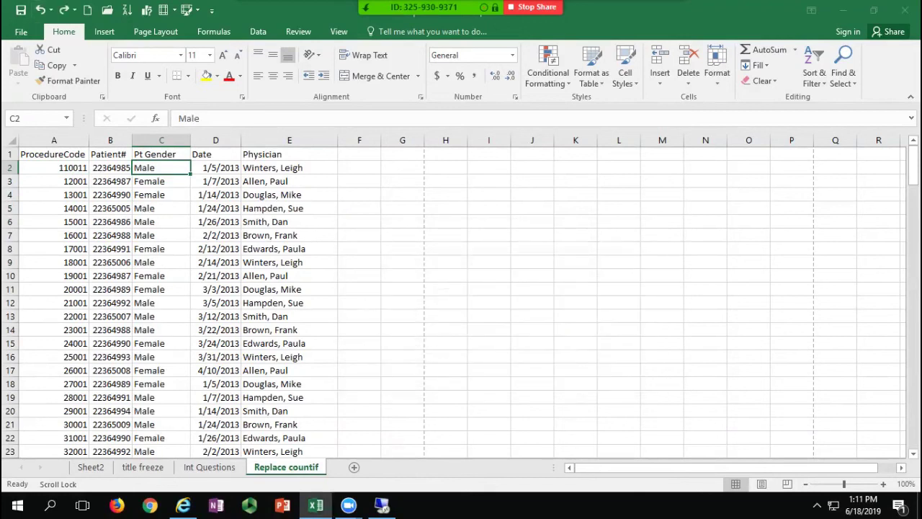
# Step: With Match entire cell contents on, replace all Male with m (98 replacements)
pyautogui.hotkey('ctrl', 'f')
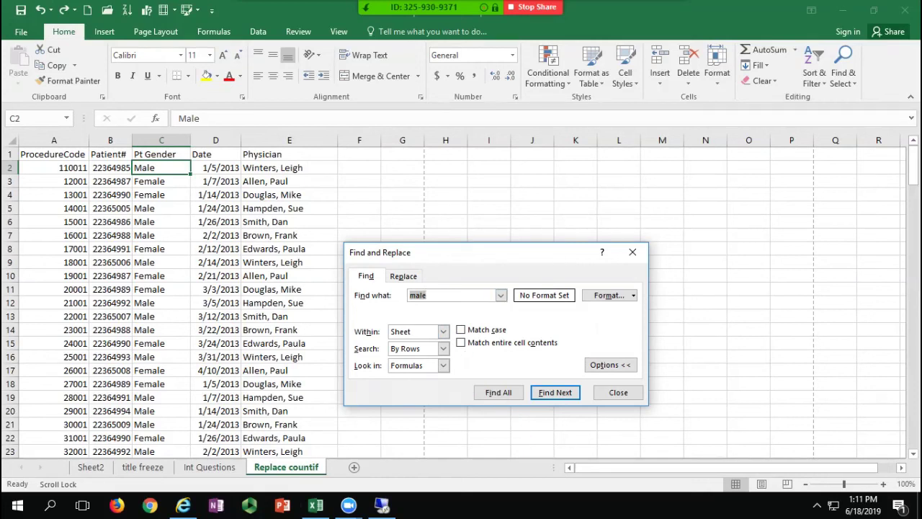
pyautogui.hotkey('alt', 'o')
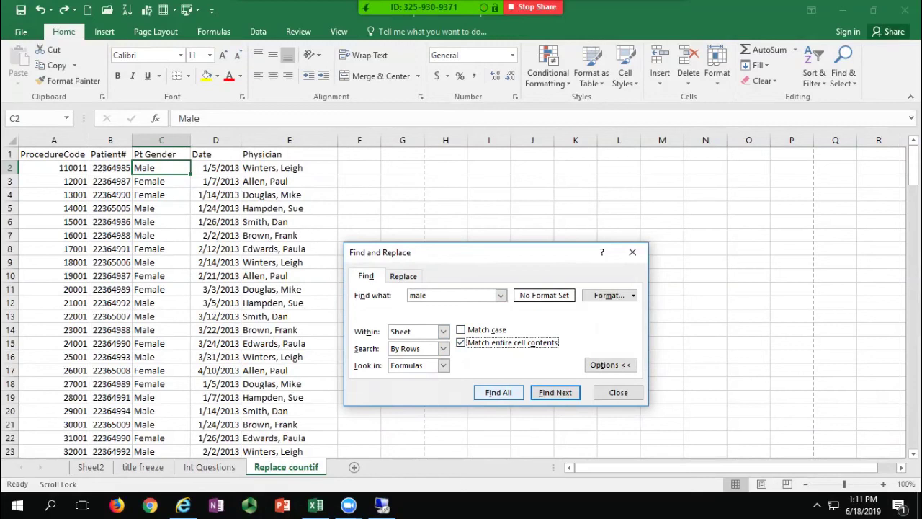
pyautogui.click(403, 276)
pyautogui.click(380, 392)
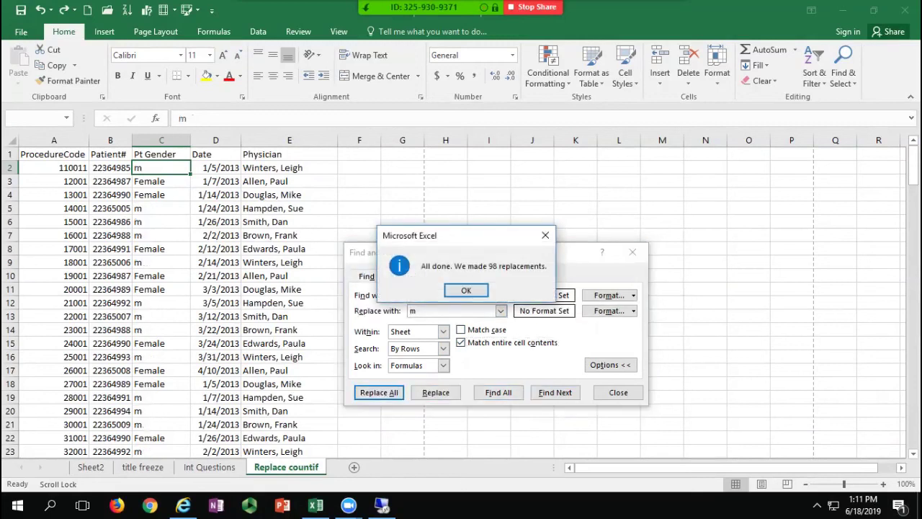
pyautogui.click(466, 290)
pyautogui.click(618, 392)
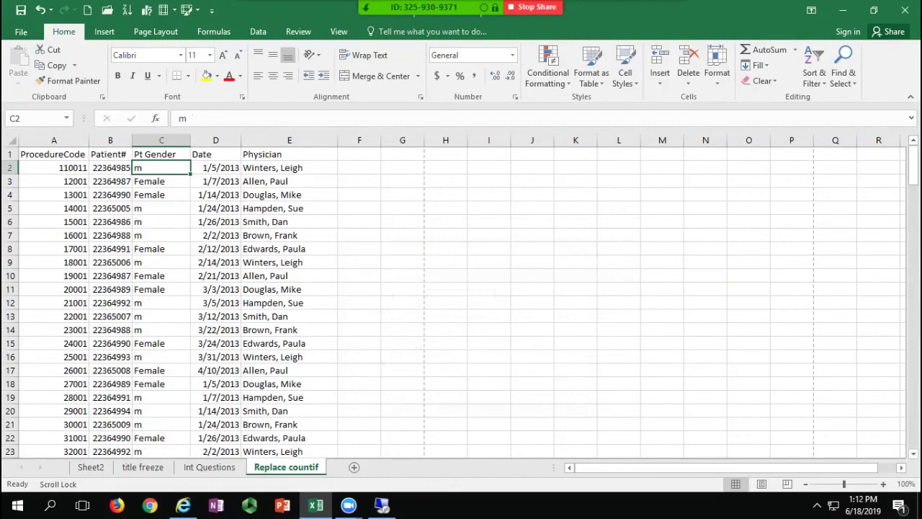
pyautogui.click(289, 236)
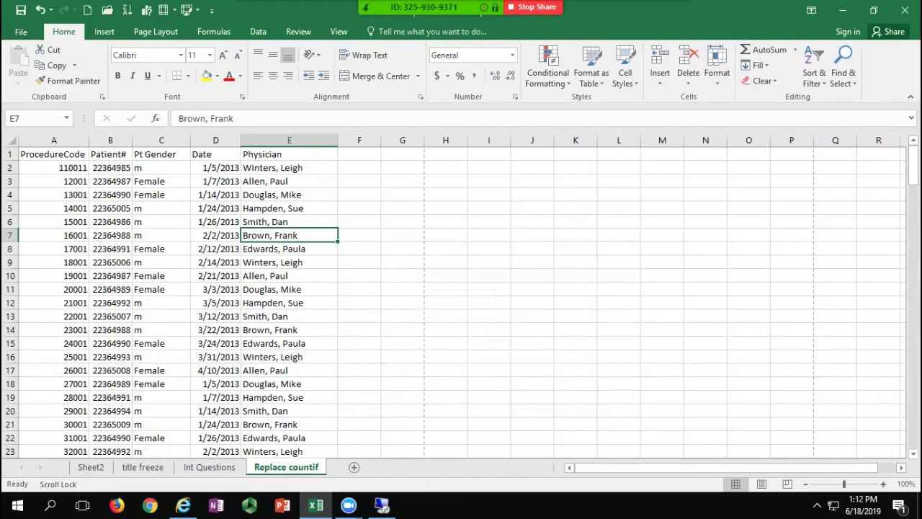
pyautogui.click(402, 167)
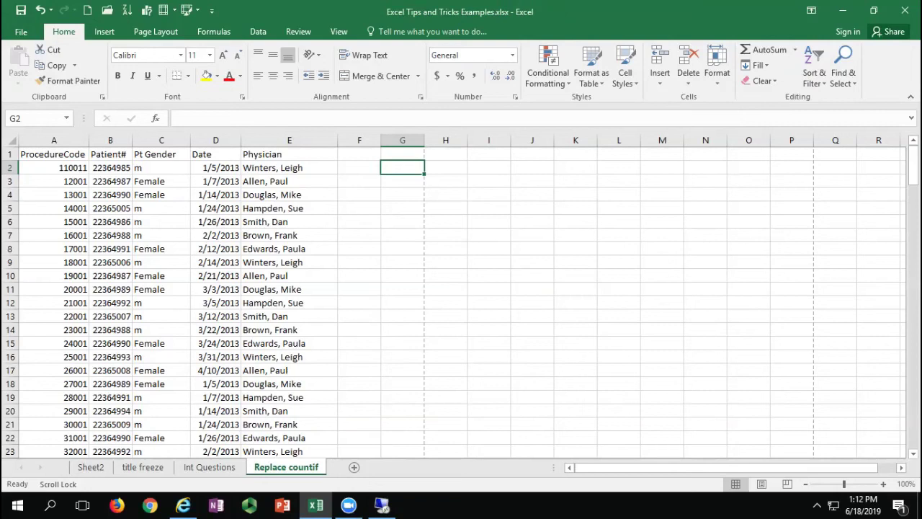
# Step: Enter =COUNTIF(A:A,110011) in G2 and confirm it returns 13
pyautogui.write('=')
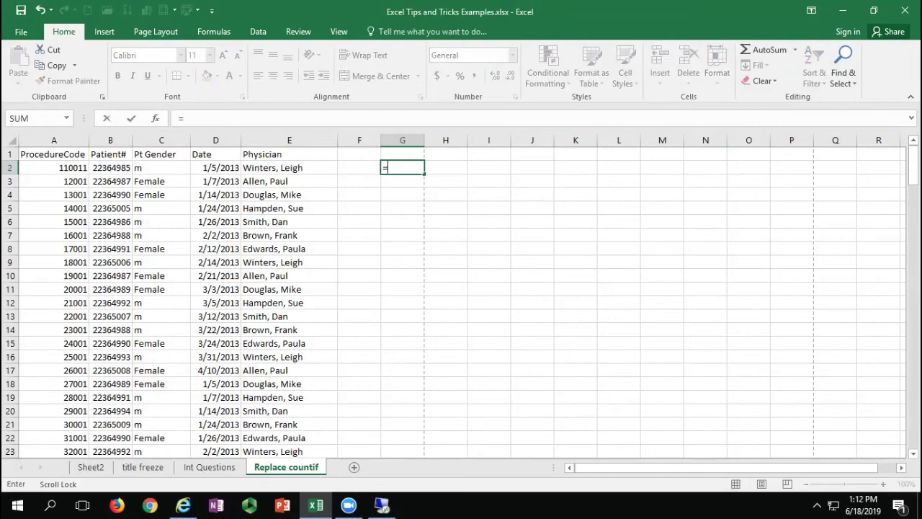
pyautogui.write('countif')
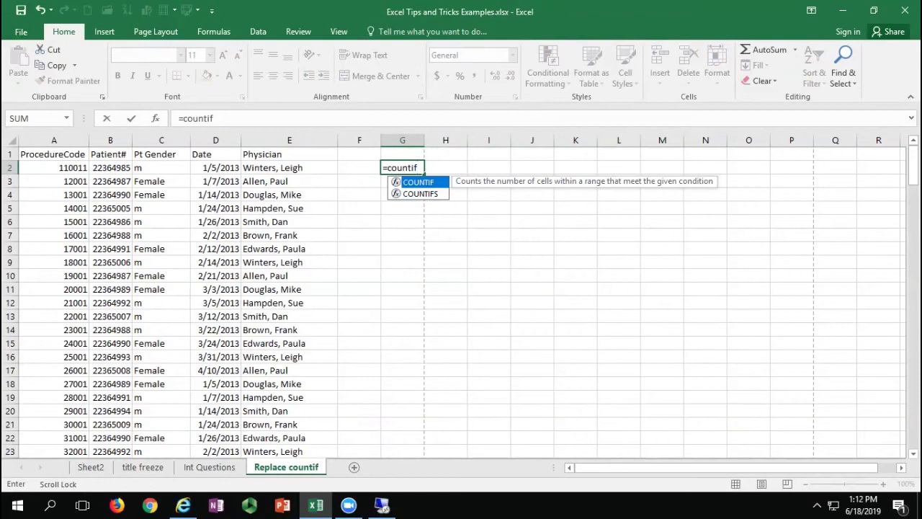
pyautogui.write('(')
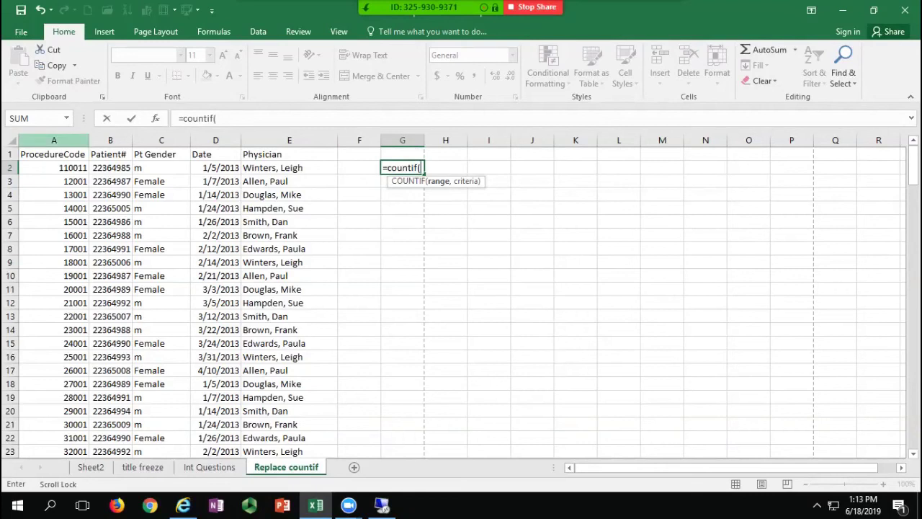
pyautogui.click(53, 139)
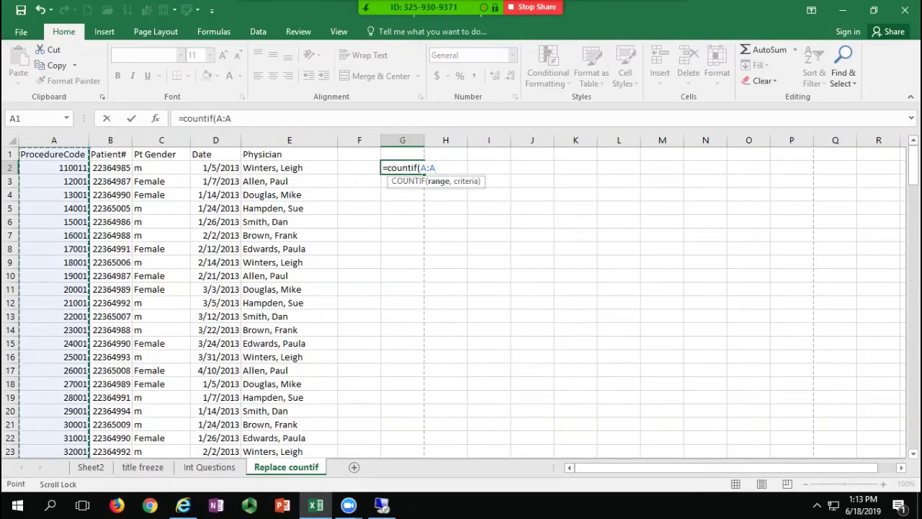
pyautogui.write(',')
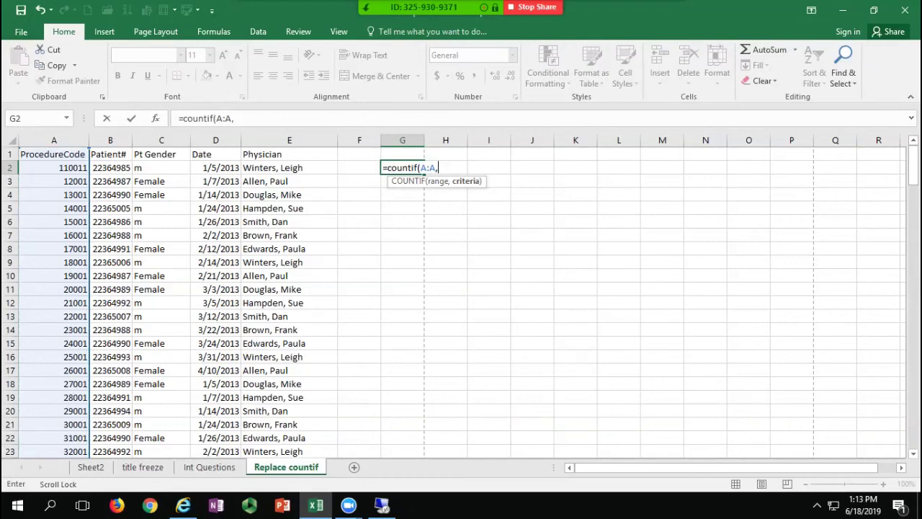
pyautogui.write('110011')
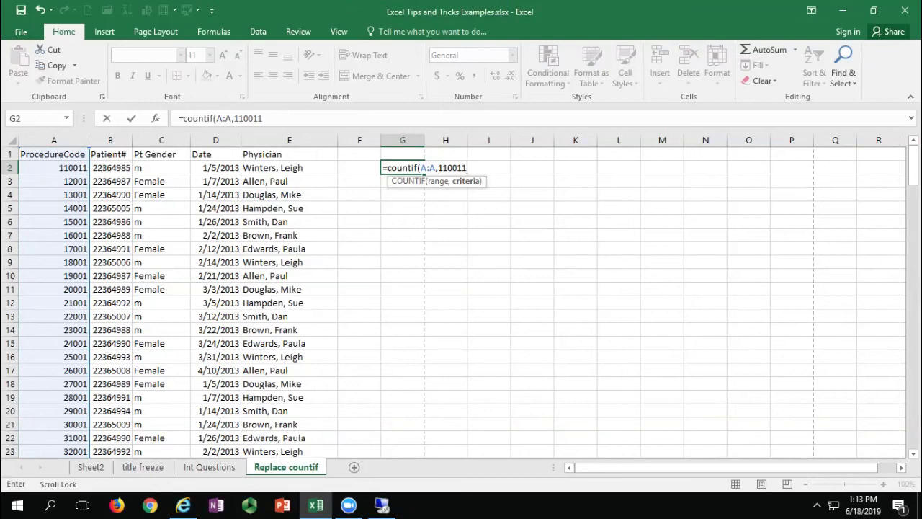
pyautogui.press('Return')
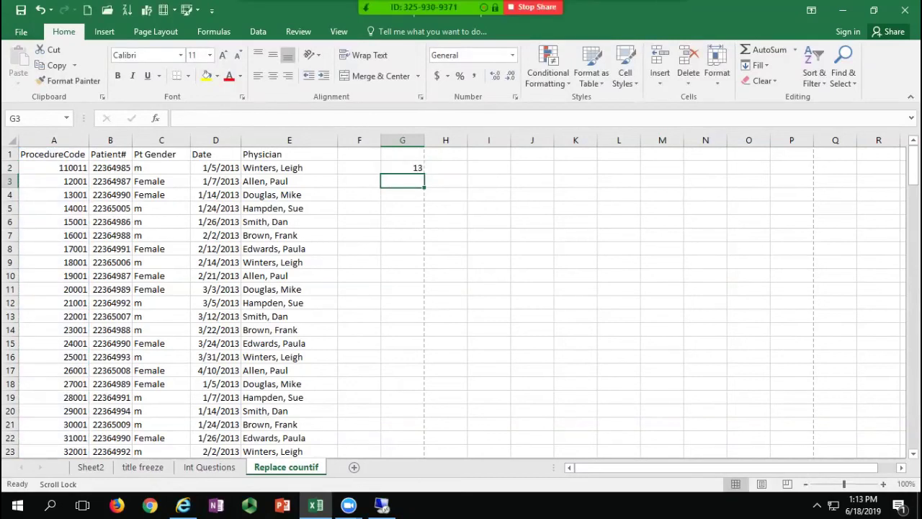
pyautogui.click(403, 168)
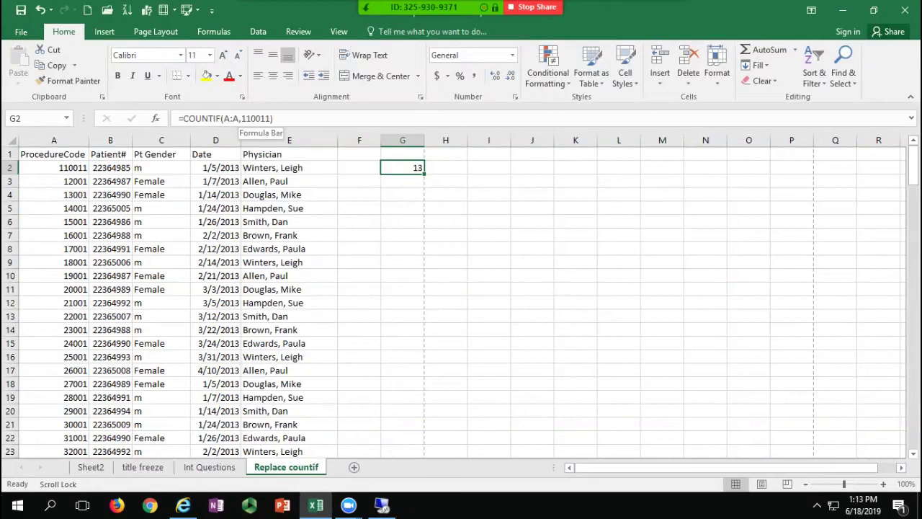
pyautogui.click(403, 181)
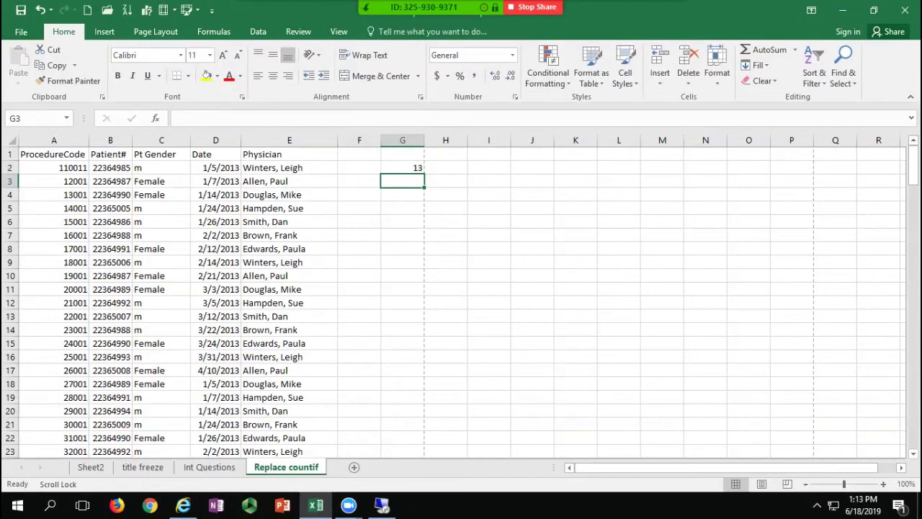
# Step: Count female patients in G3 with =COUNTIF(C:C,"female"), giving 74
pyautogui.write('=countif(')
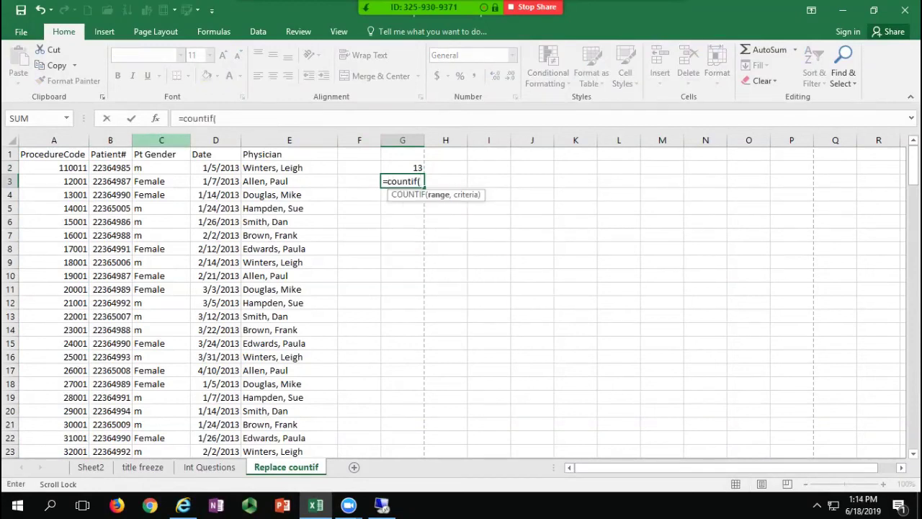
pyautogui.click(161, 140)
pyautogui.write(',"female"')
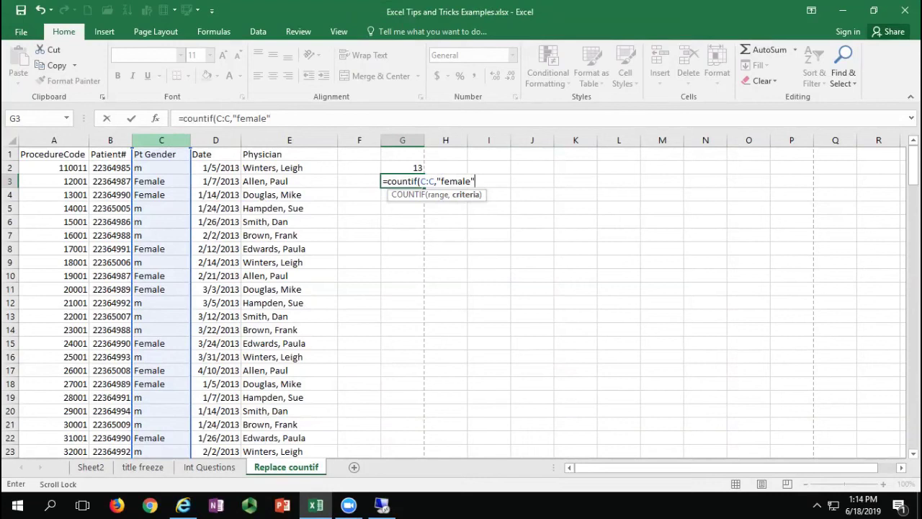
pyautogui.write(')')
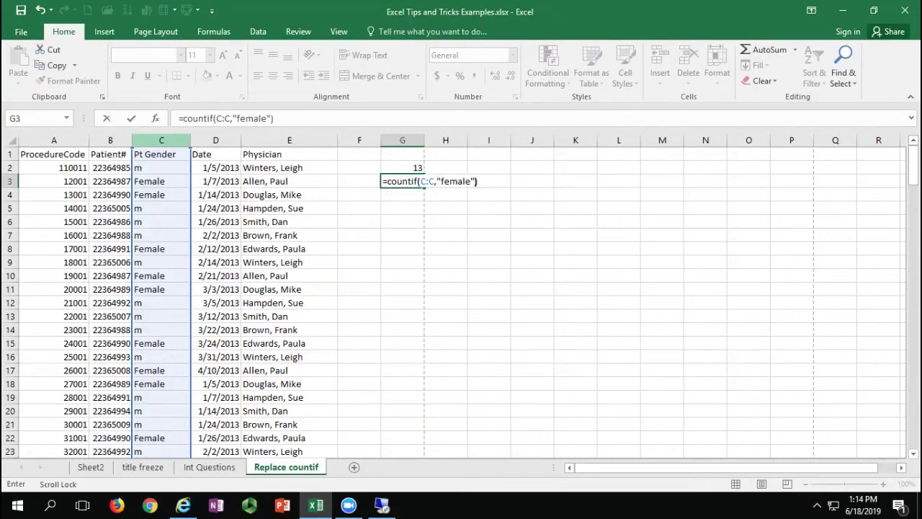
pyautogui.press('Return')
pyautogui.click(403, 182)
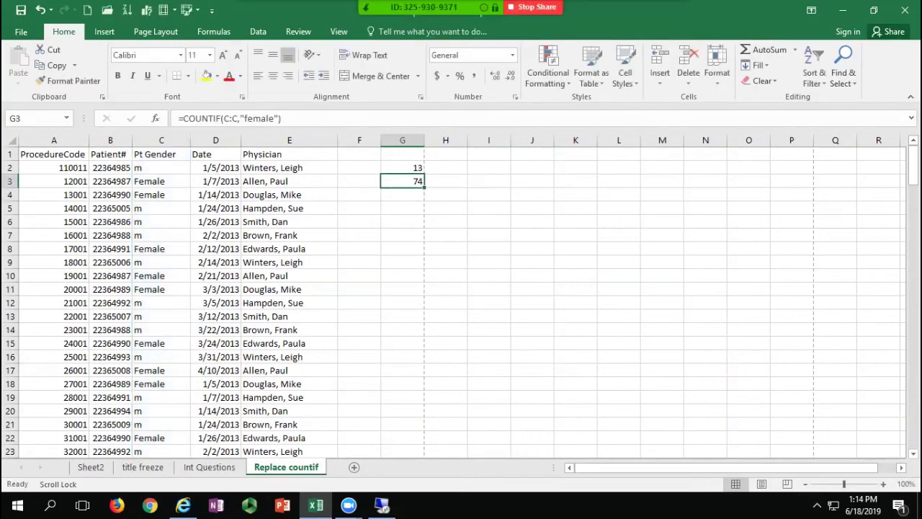
# Step: Count 1/5/2013 dates in G4 with =COUNTIF(D:D,"1/5/2013"), giving 17
pyautogui.click(403, 194)
pyautogui.write('=')
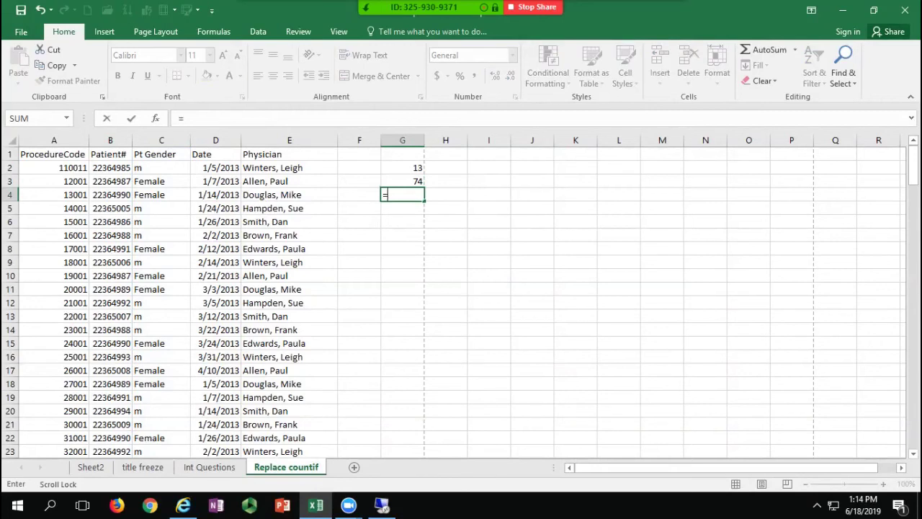
pyautogui.write('countif(')
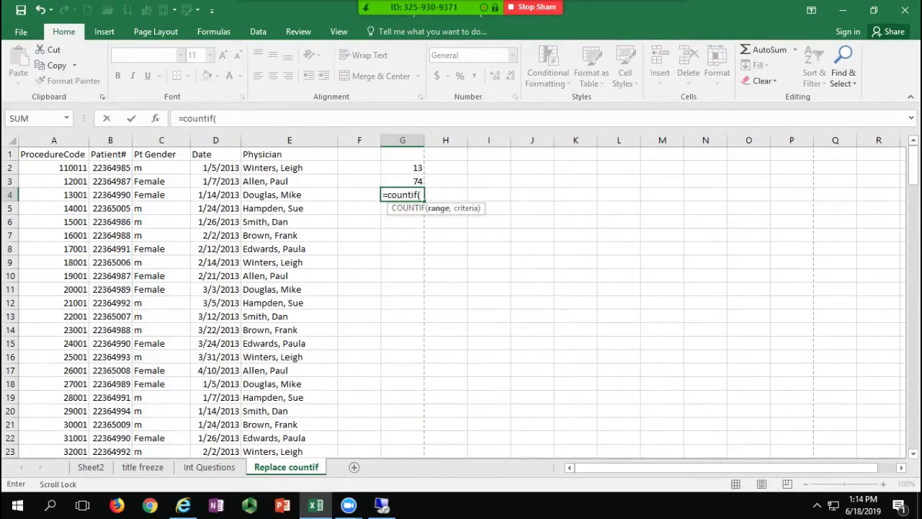
pyautogui.click(216, 140)
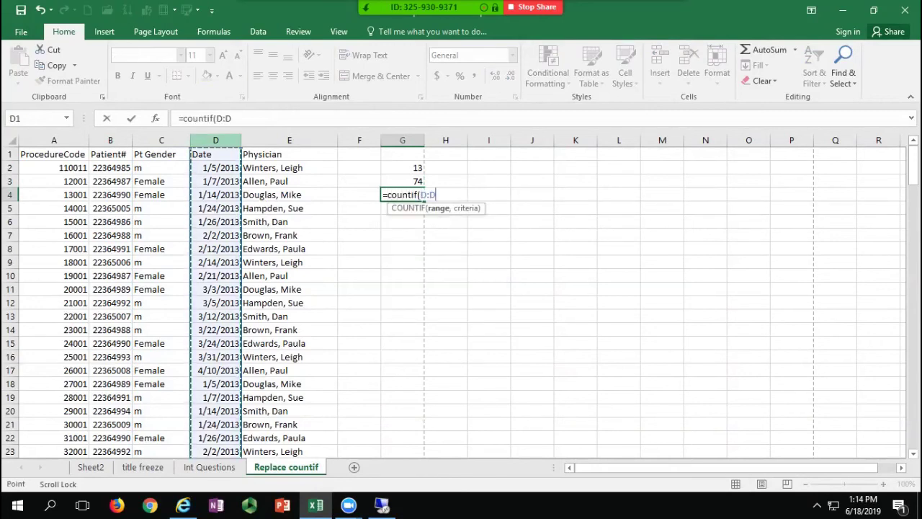
pyautogui.write(',"1')
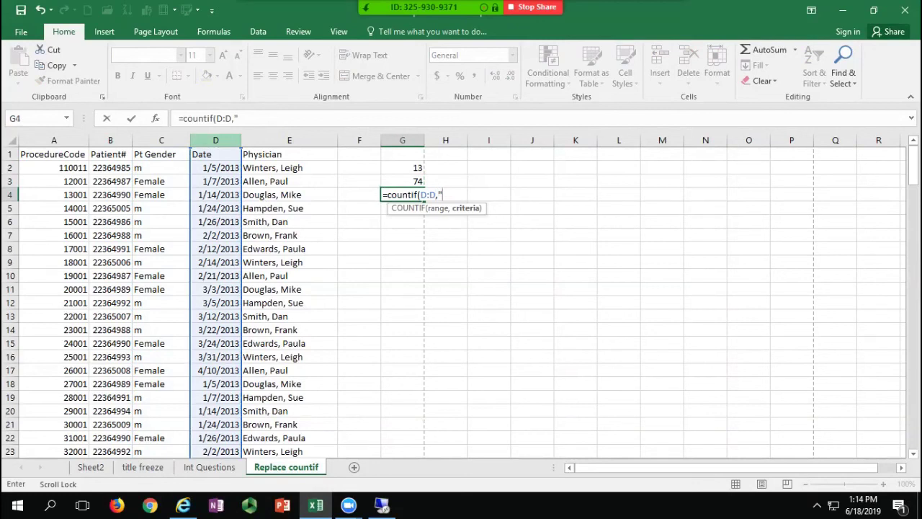
pyautogui.write('/5/2013')
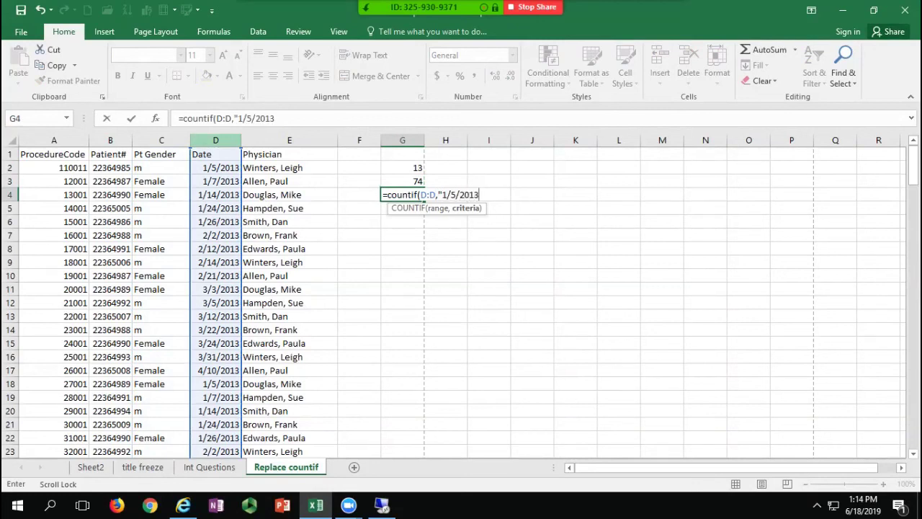
pyautogui.write('"')
pyautogui.press('Return')
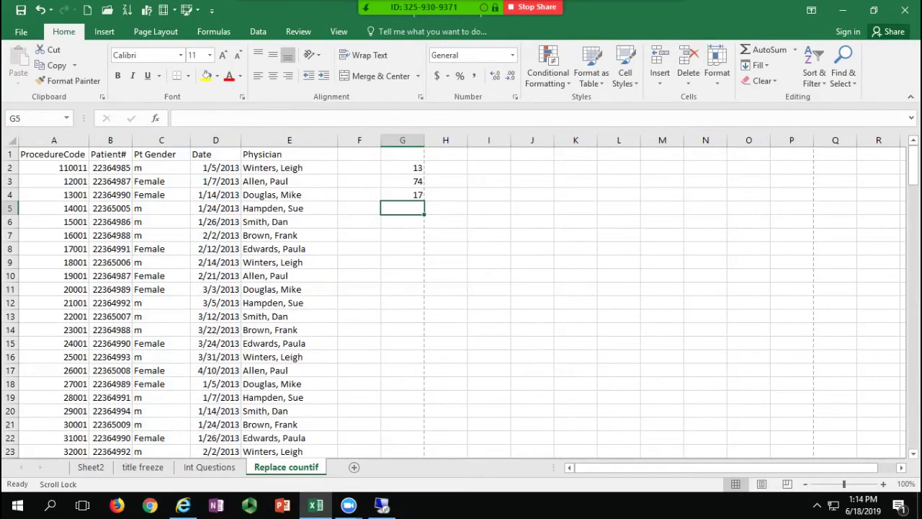
pyautogui.click(403, 194)
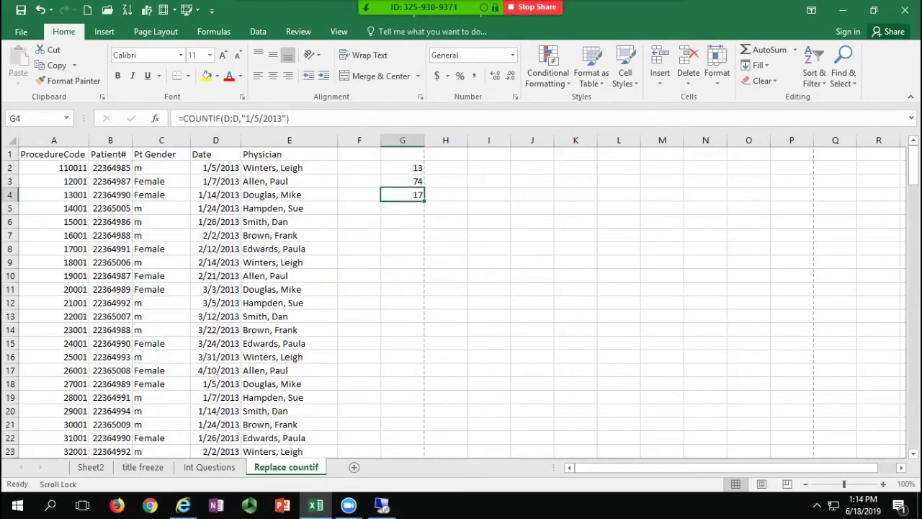
# Step: Count visits for E2's physician in G5 with =COUNTIF(E:E,E2), giving 61
pyautogui.click(403, 209)
pyautogui.write('=')
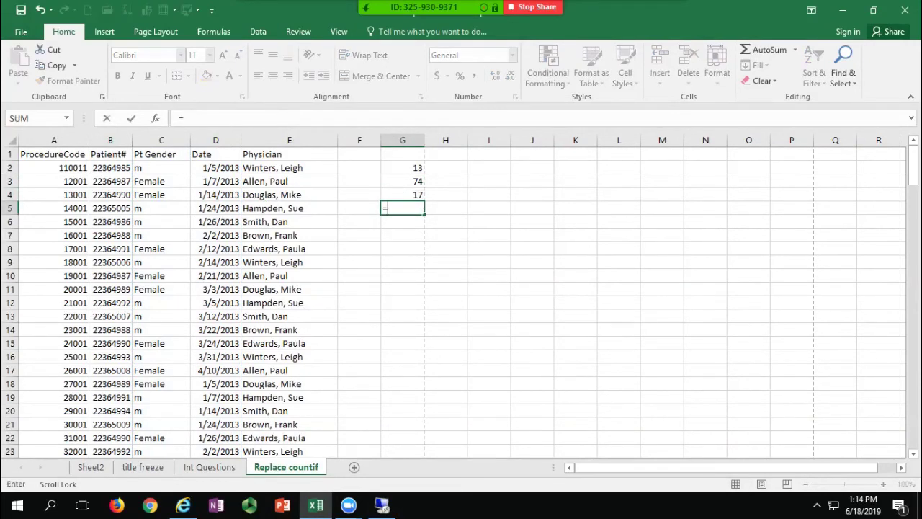
pyautogui.write('countif(E:E')
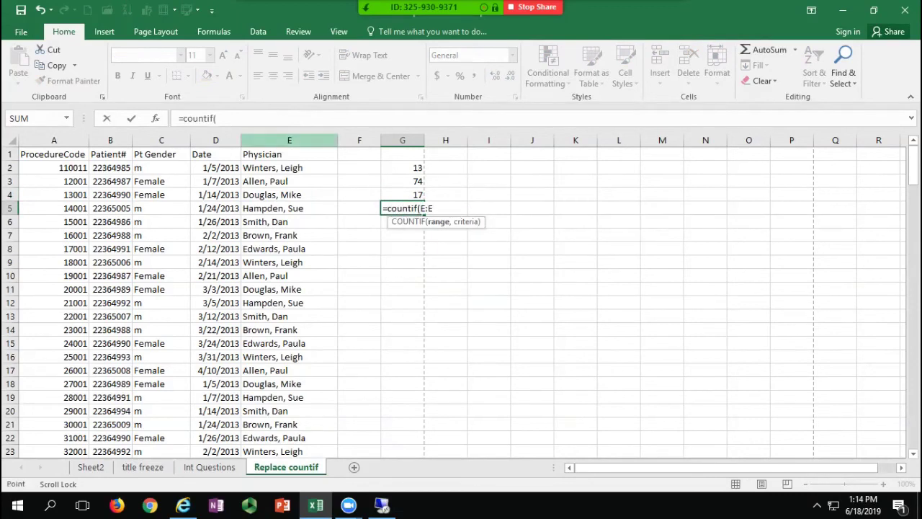
pyautogui.click(289, 141)
pyautogui.write(',')
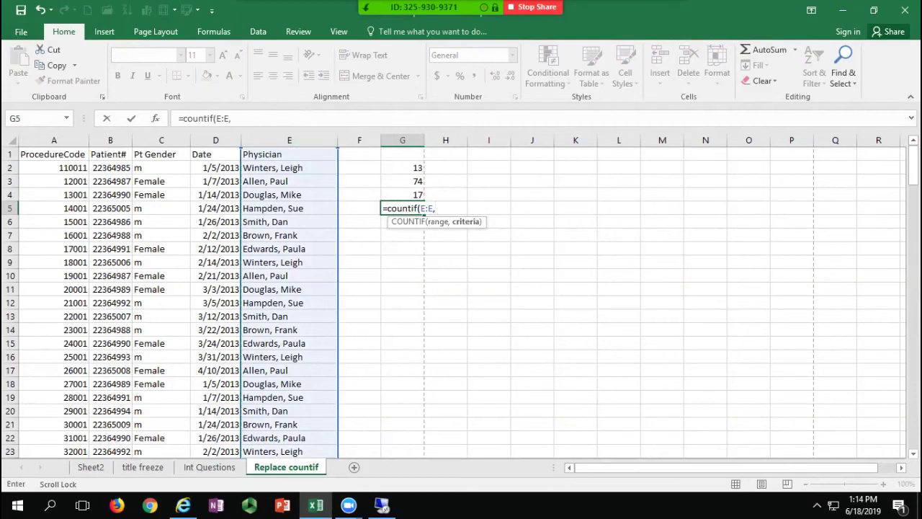
pyautogui.click(290, 167)
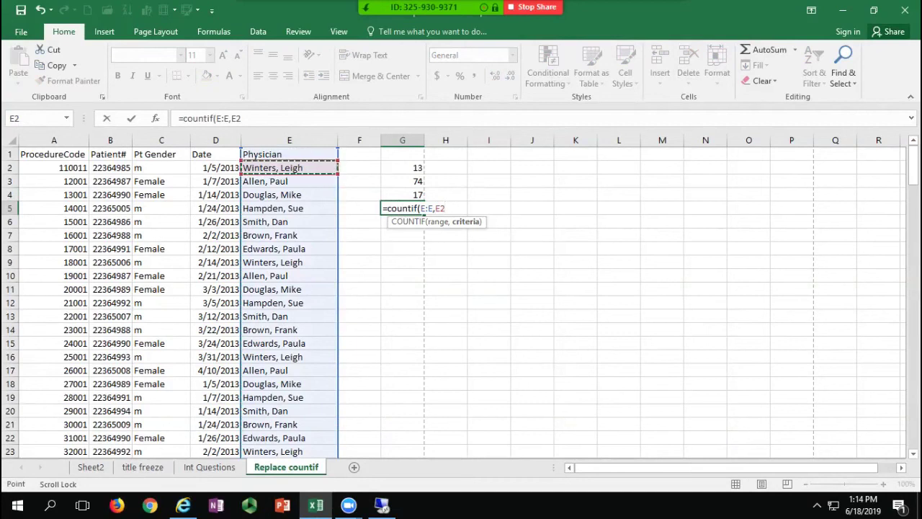
pyautogui.press('Return')
pyautogui.click(402, 208)
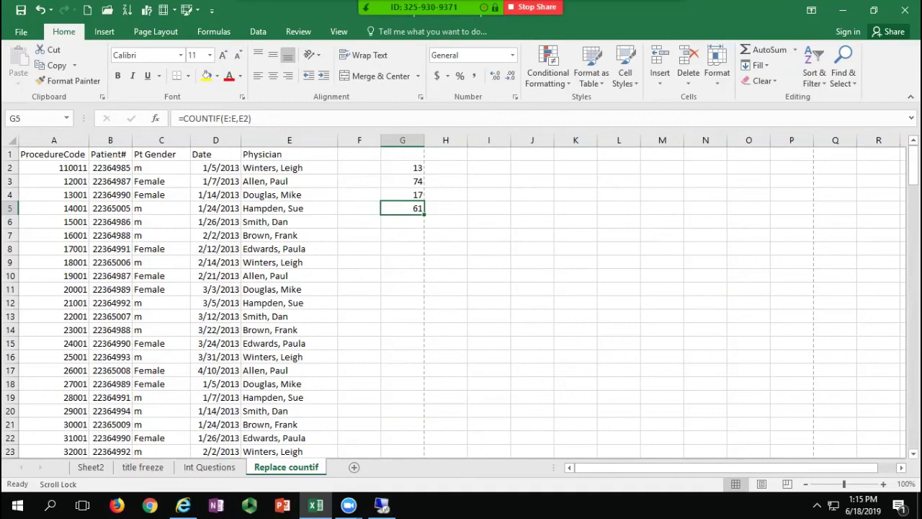
# Step: Copy the entire Physician column E into empty column K
pyautogui.click(289, 208)
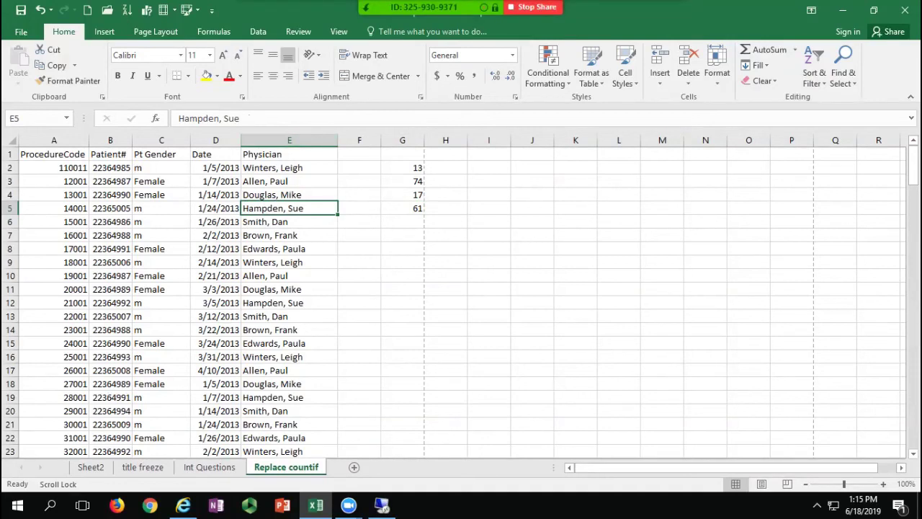
pyautogui.click(289, 141)
pyautogui.hotkey('ctrl', 'c')
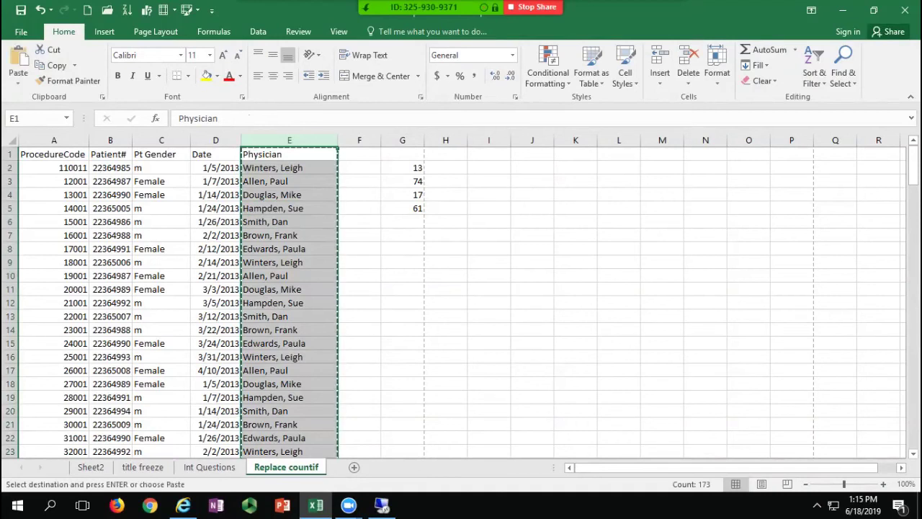
pyautogui.click(575, 140)
pyautogui.press('Escape')
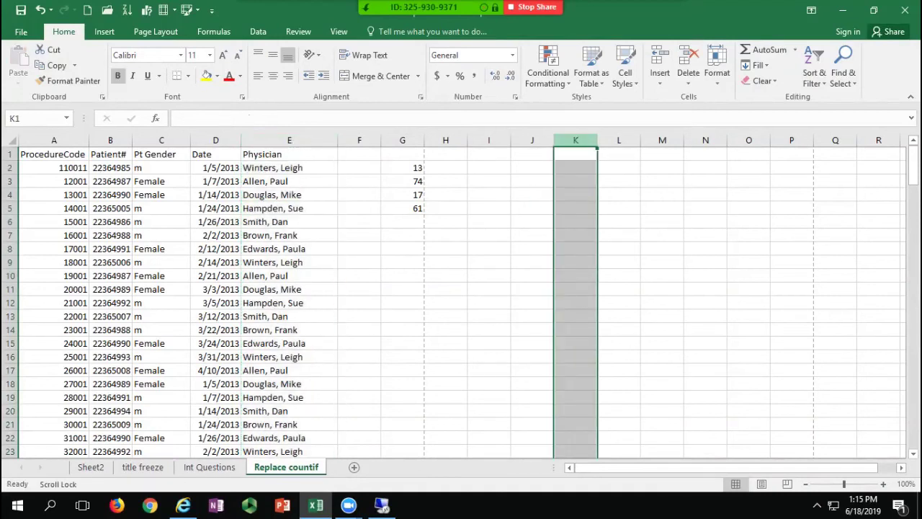
pyautogui.click(289, 140)
pyautogui.hotkey('ctrl', 'c')
pyautogui.click(576, 141)
pyautogui.hotkey('ctrl', 'v')
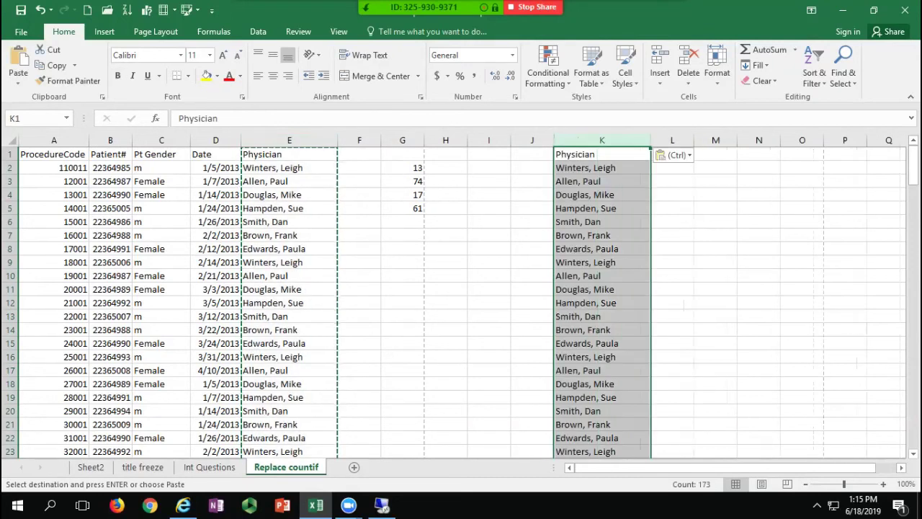
pyautogui.click(603, 181)
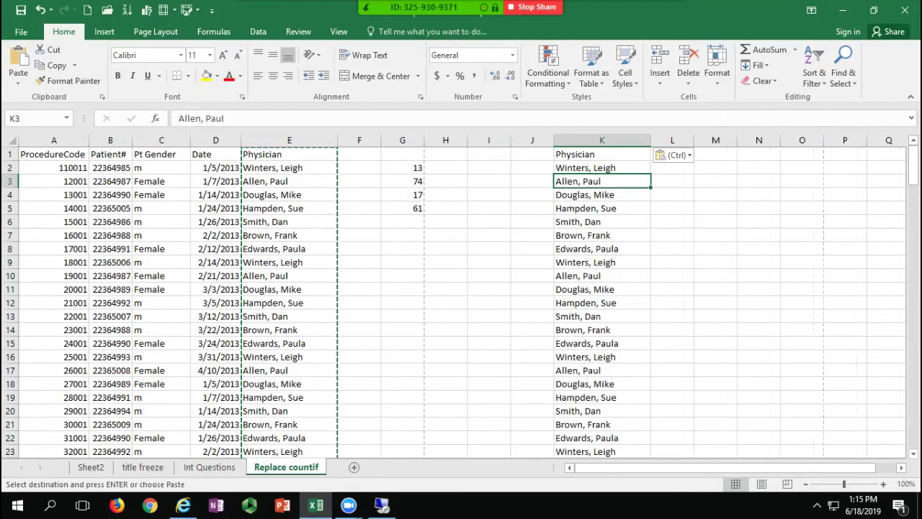
pyautogui.click(258, 32)
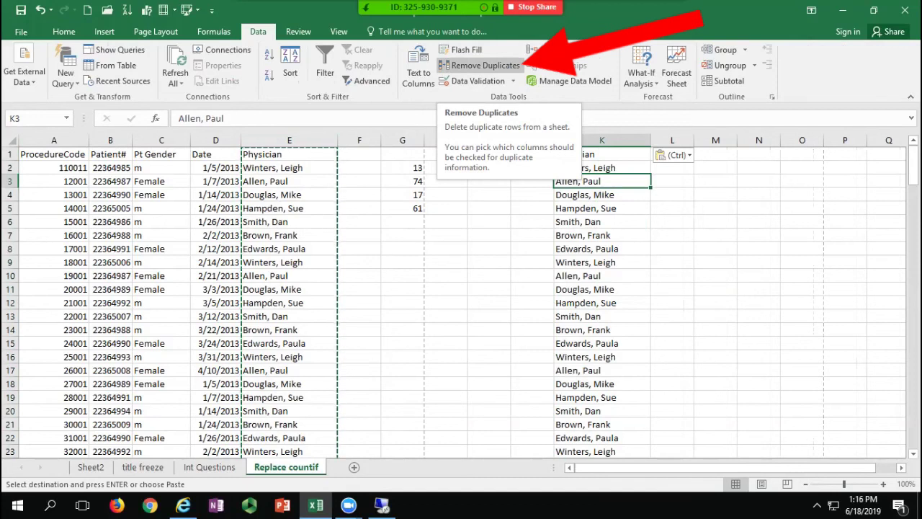
# Step: Remove duplicates from column K, leaving 8 unique physician names
pyautogui.click(481, 64)
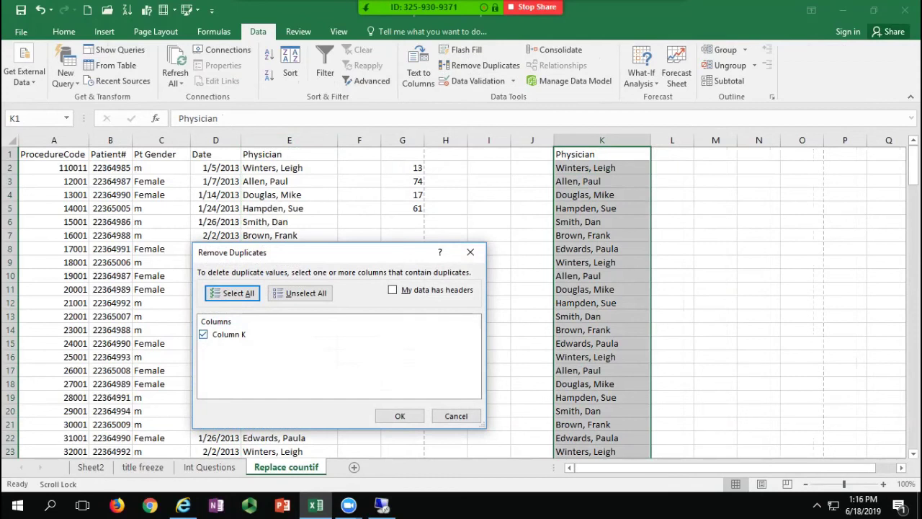
pyautogui.click(400, 416)
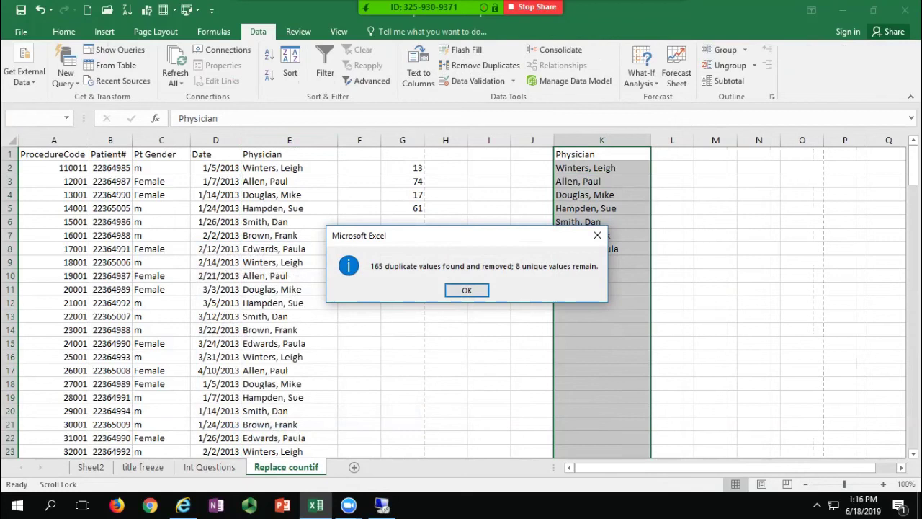
pyautogui.press('Return')
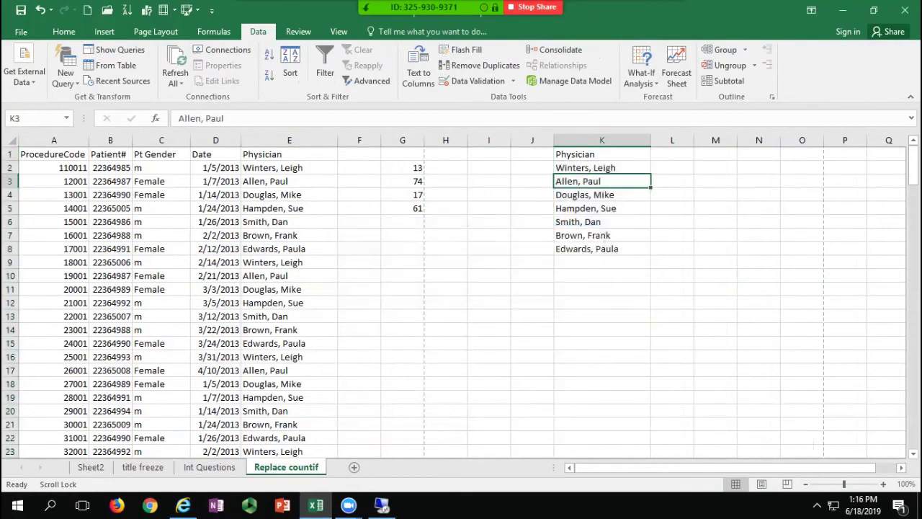
pyautogui.click(289, 195)
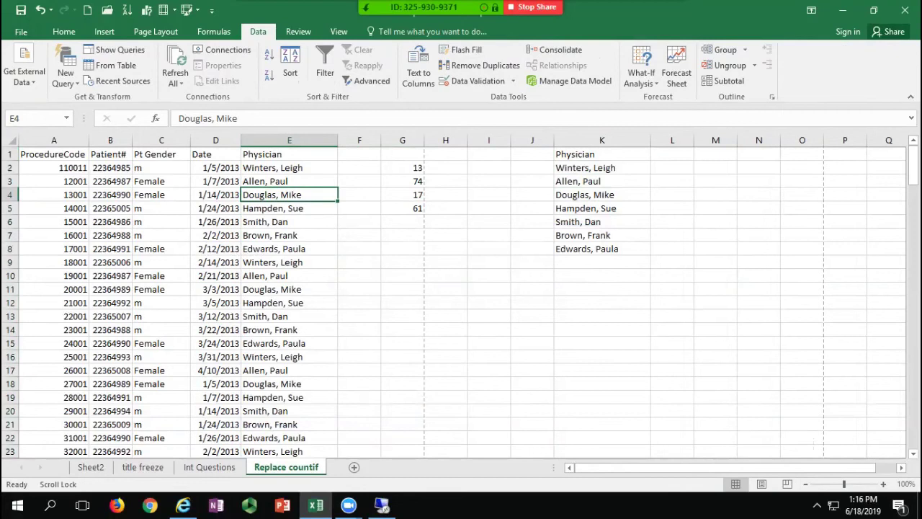
# Step: Enter =COUNTIF(E:E,K2) in L2 to count the first physician's visits
pyautogui.click(672, 167)
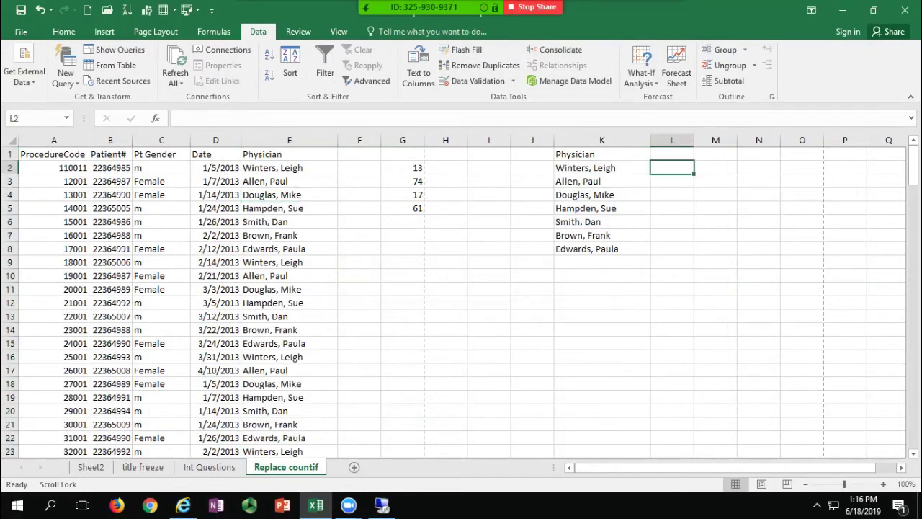
pyautogui.write('=countif(')
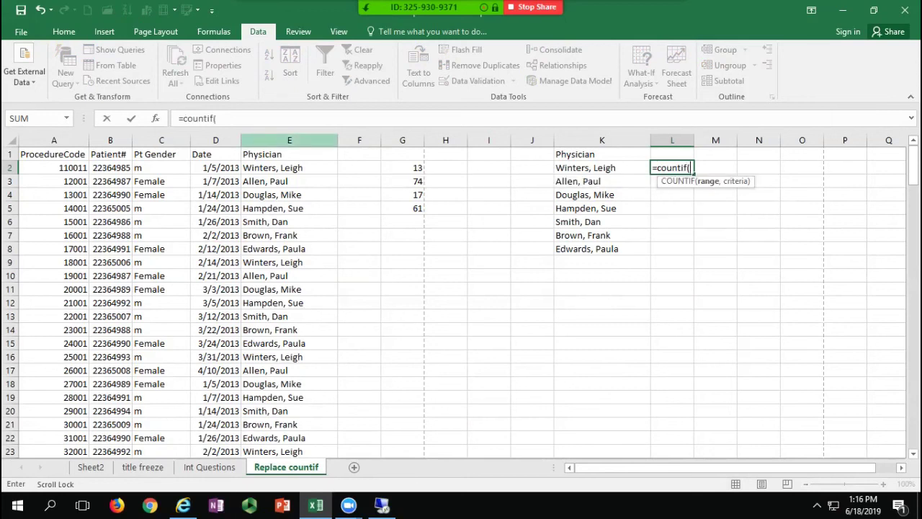
pyautogui.click(290, 140)
pyautogui.write(',')
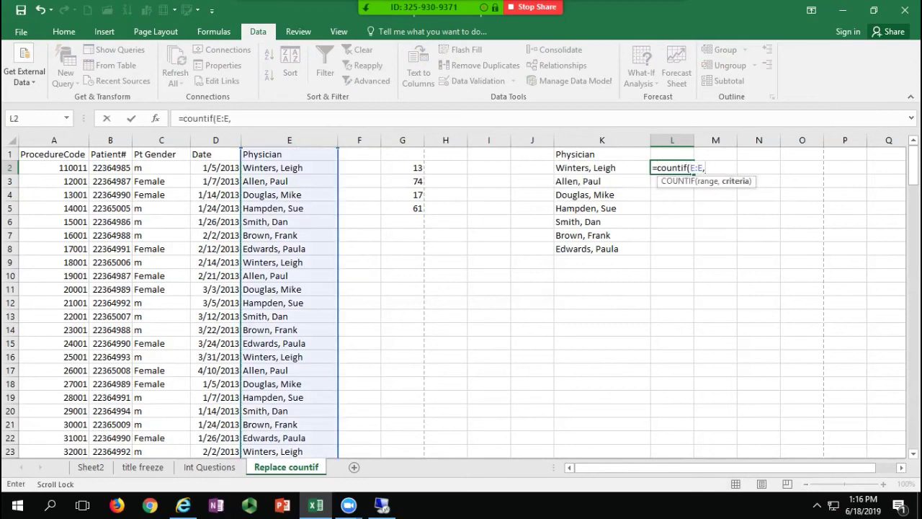
pyautogui.click(602, 167)
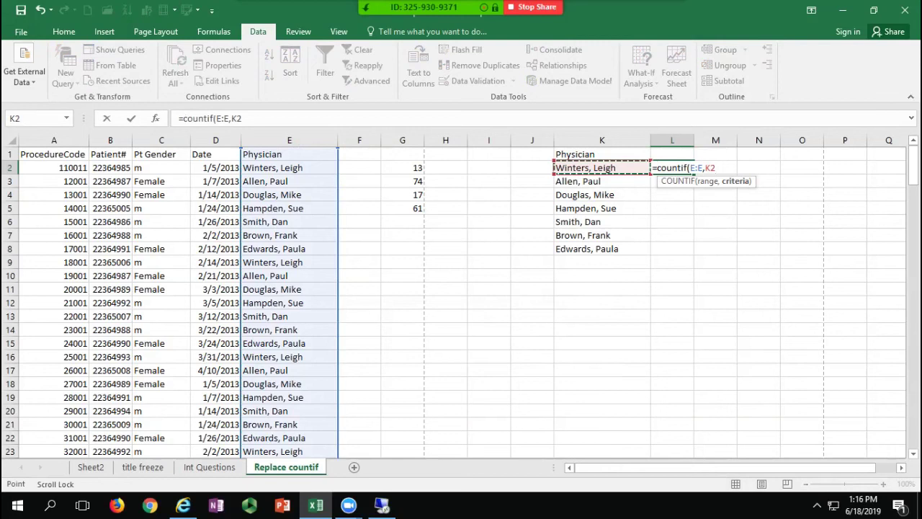
pyautogui.hotkey('ctrl', 'Return')
pyautogui.press('Return')
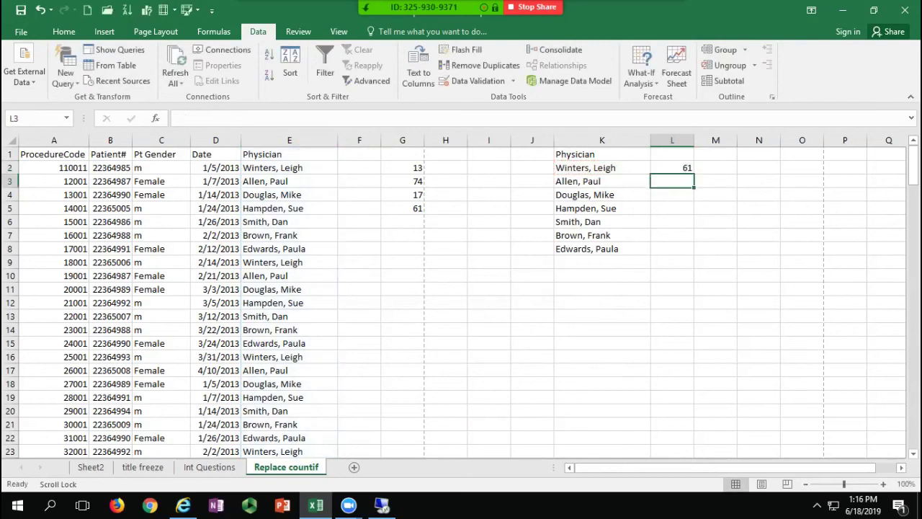
# Step: Fill the L2 formula down to L8, giving counts 61, 46, 12, 13, 13, 13, 14
pyautogui.click(672, 168)
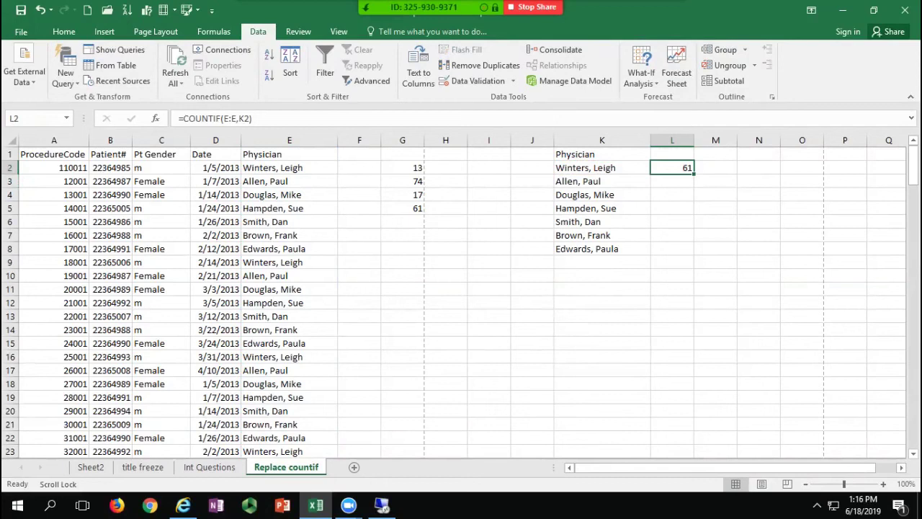
pyautogui.moveTo(694, 174); pyautogui.dragTo(694, 250)
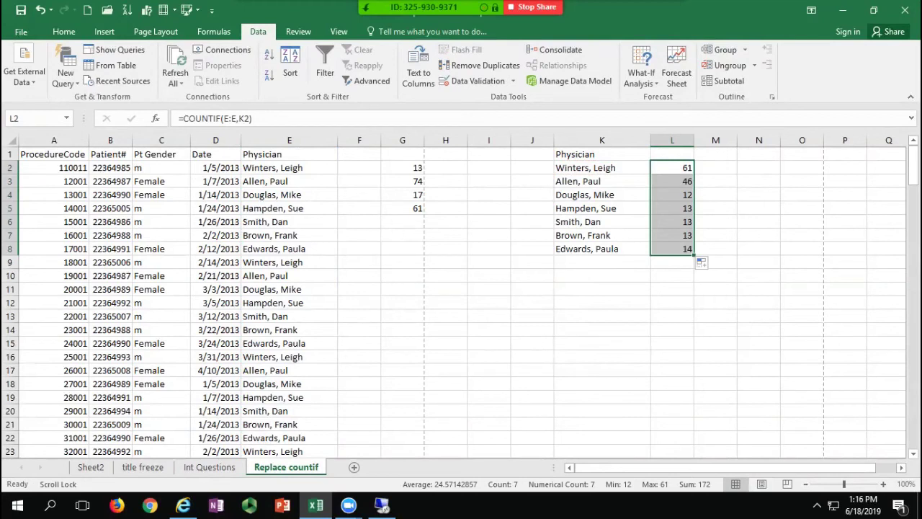
pyautogui.click(672, 248)
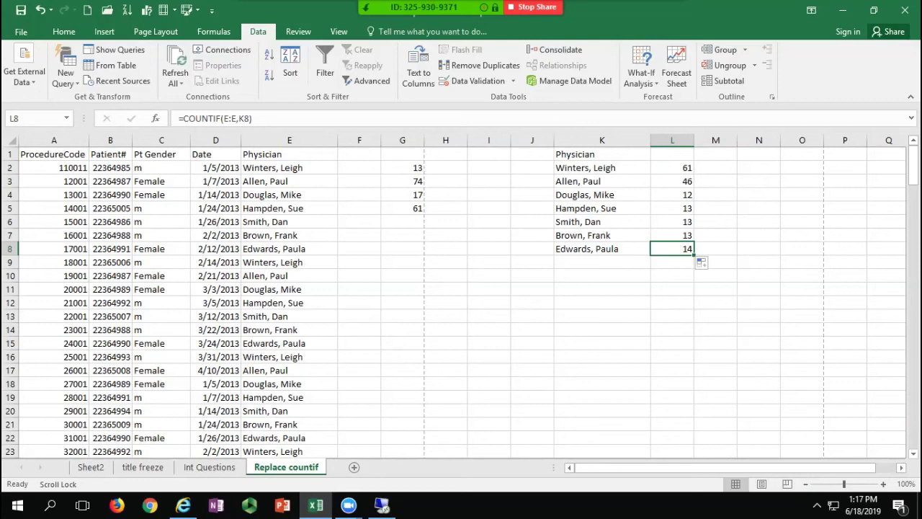
pyautogui.scroll(-20, 461, 302)
pyautogui.click(288, 357)
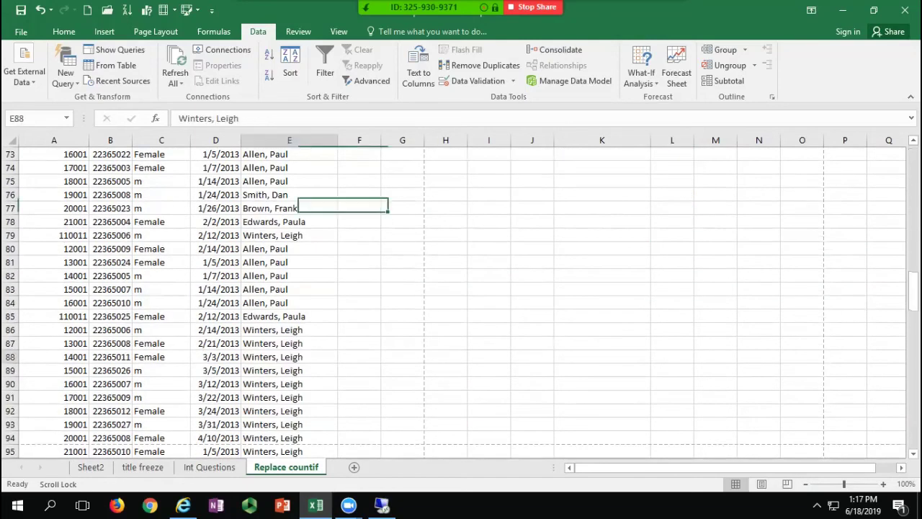
pyautogui.scroll(-8, 462, 302)
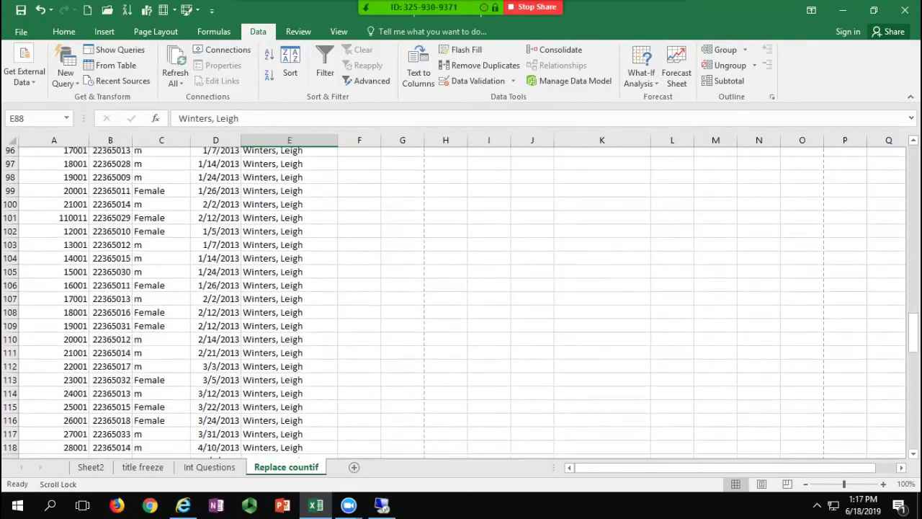
pyautogui.scroll(-20, 461, 303)
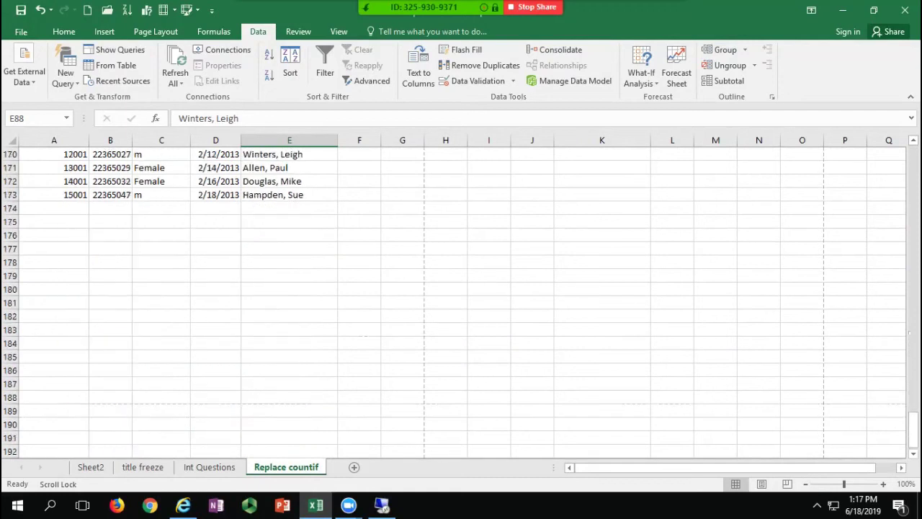
pyautogui.click(289, 208)
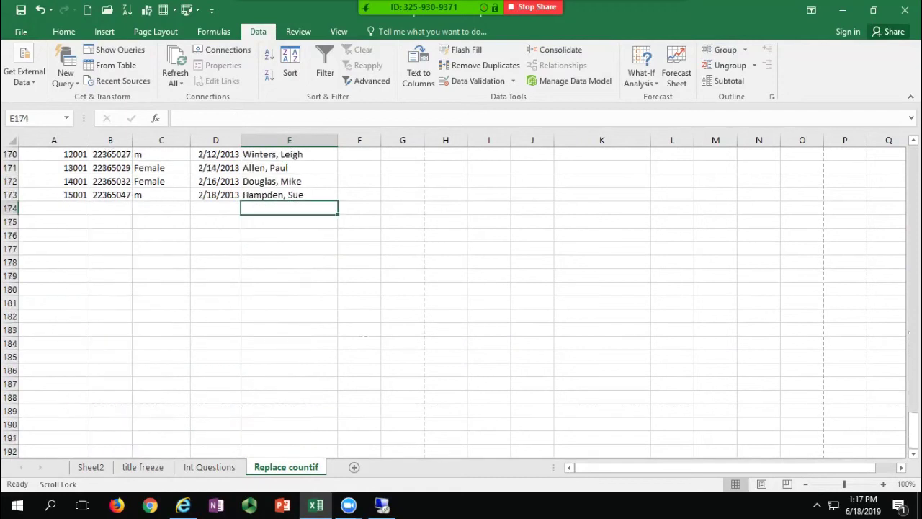
pyautogui.write('hamp')
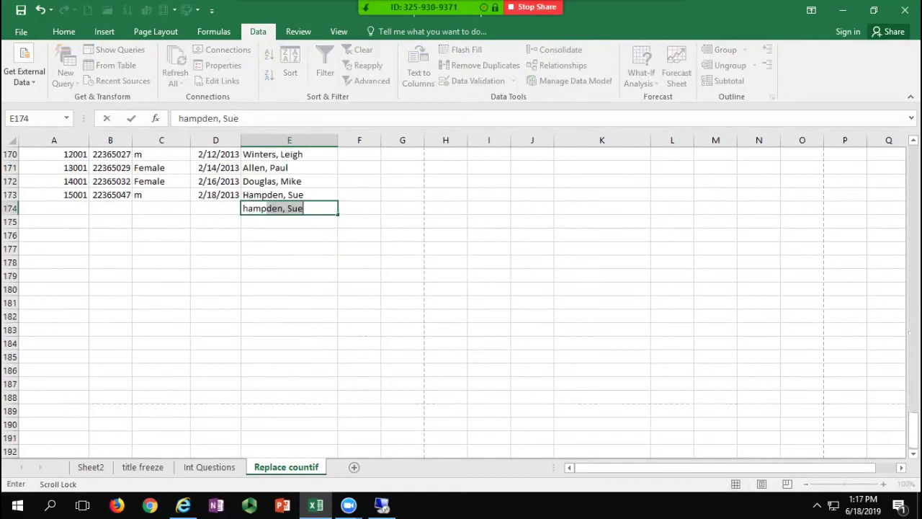
pyautogui.press('Return')
pyautogui.scroll(20, 461, 296)
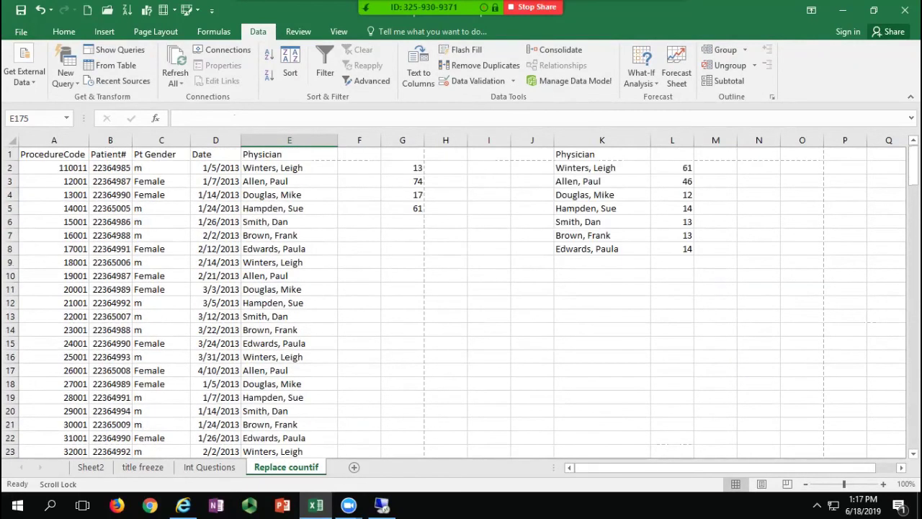
pyautogui.click(672, 208)
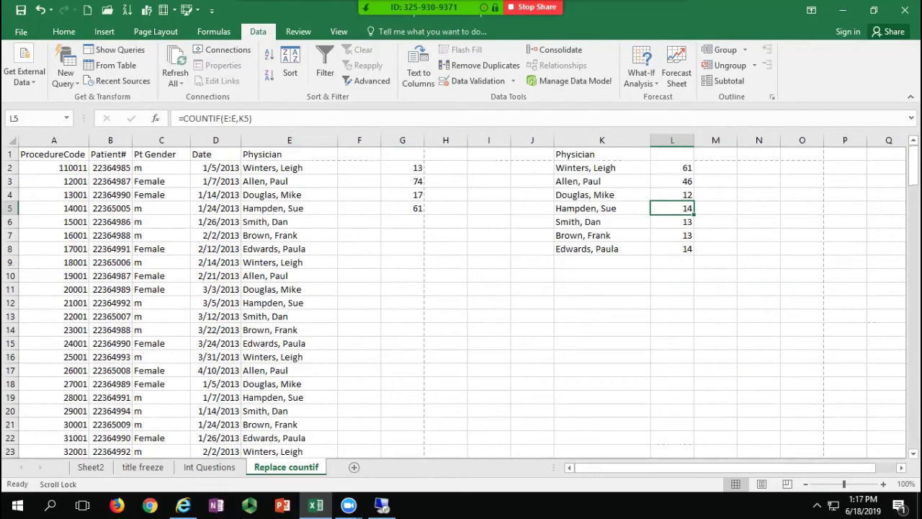
pyautogui.click(288, 181)
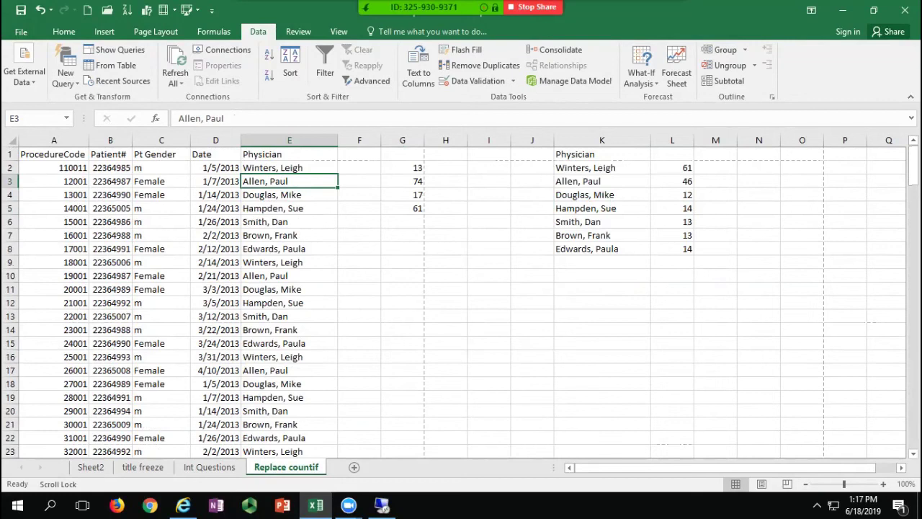
pyautogui.press('Delete')
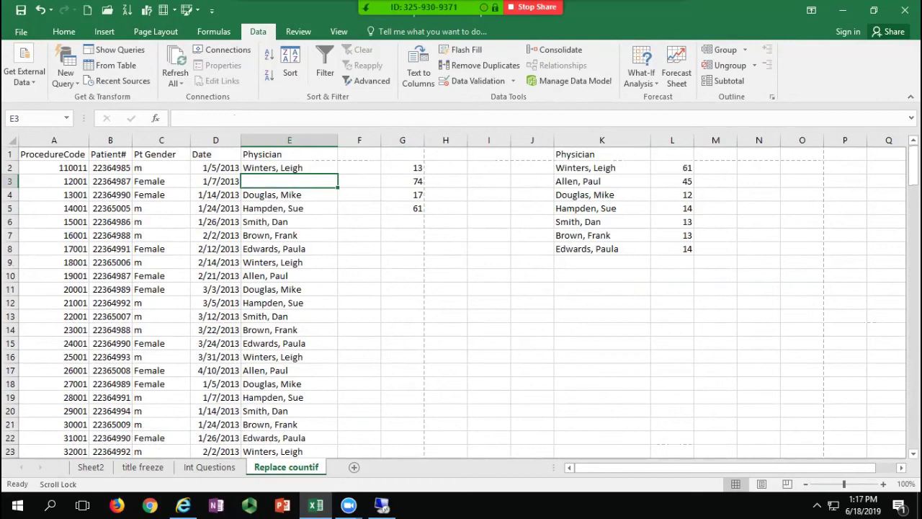
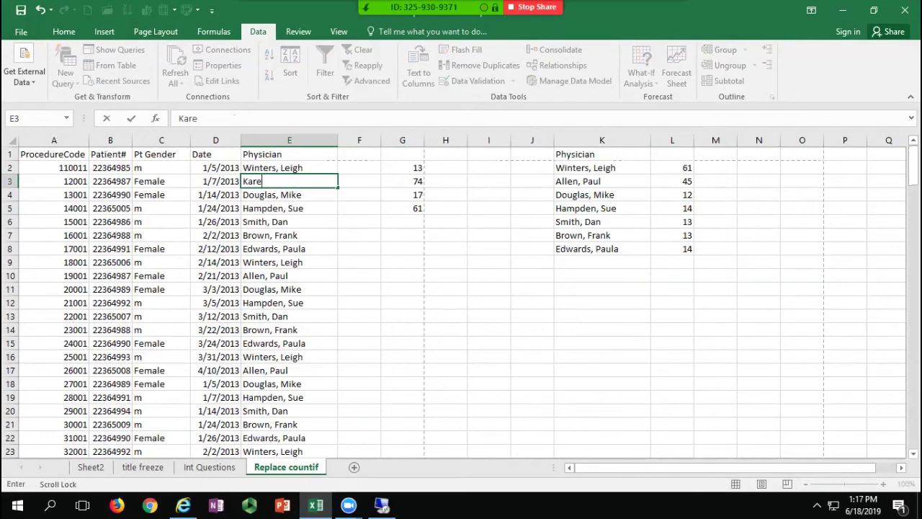
pyautogui.press('Return')
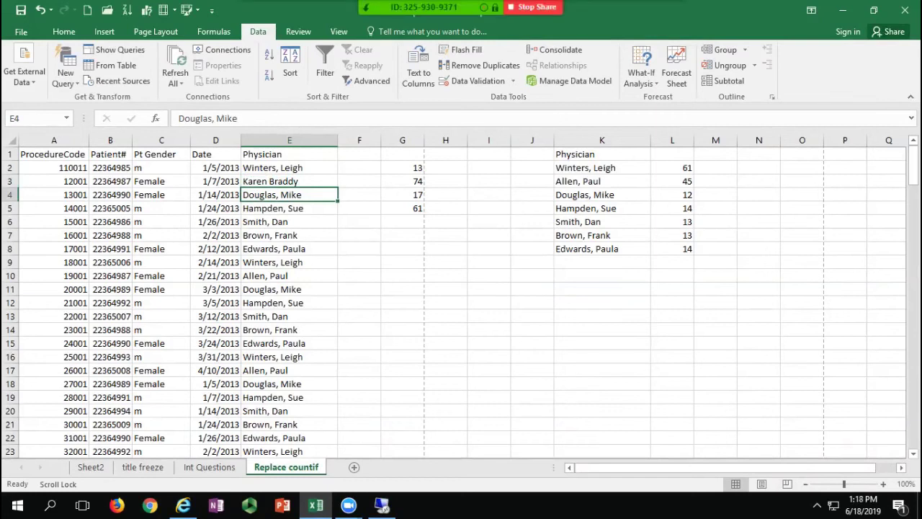
pyautogui.click(162, 141)
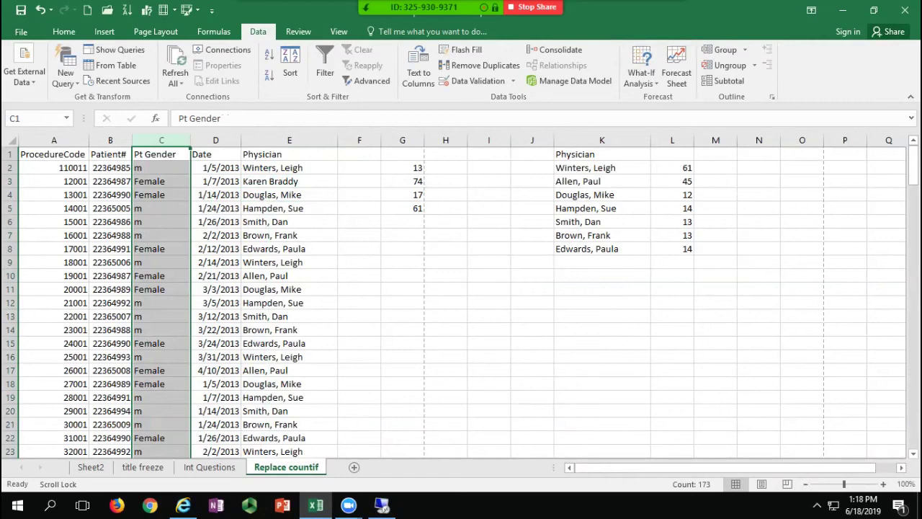
pyautogui.click(601, 168)
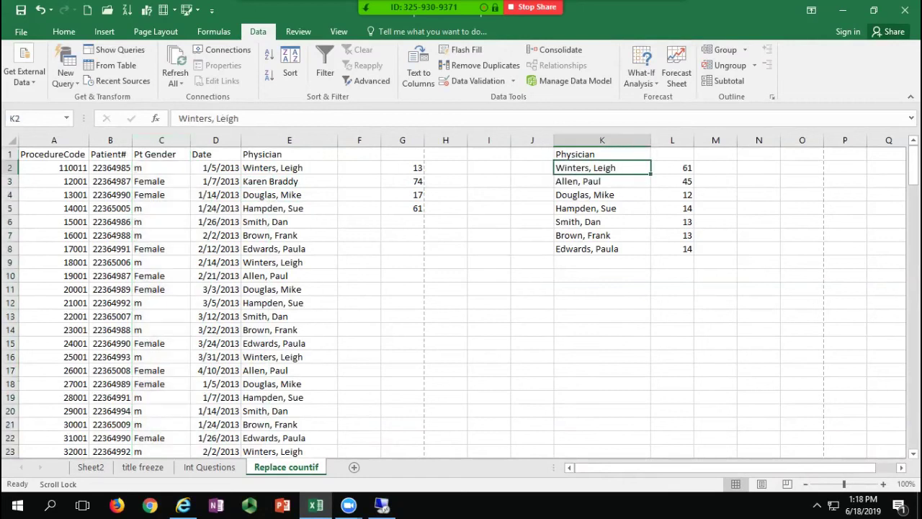
pyautogui.click(672, 168)
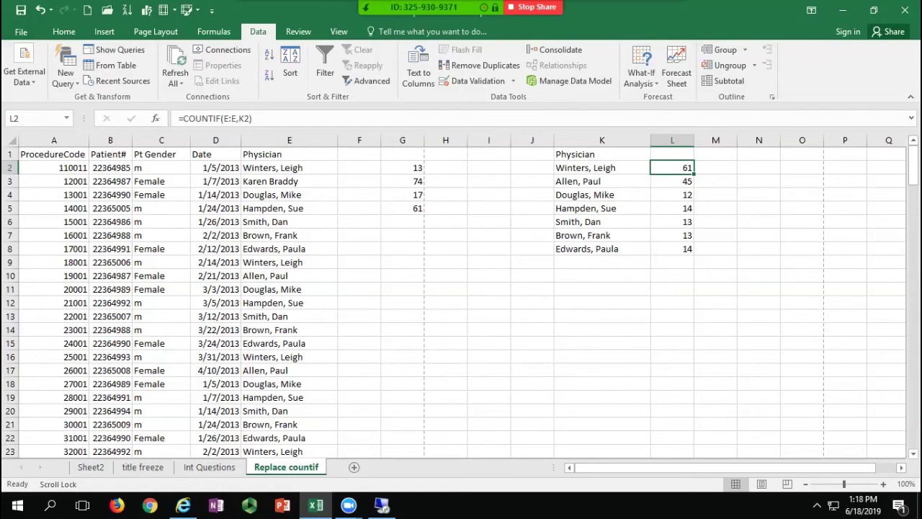
pyautogui.click(215, 195)
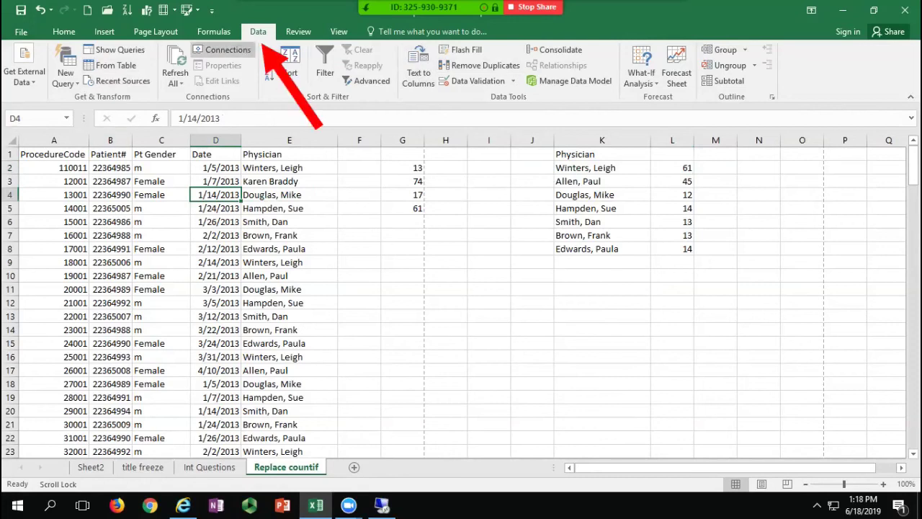
# Step: Turn on header filters and filter ProcedureCode to 15001 only
pyautogui.click(110, 168)
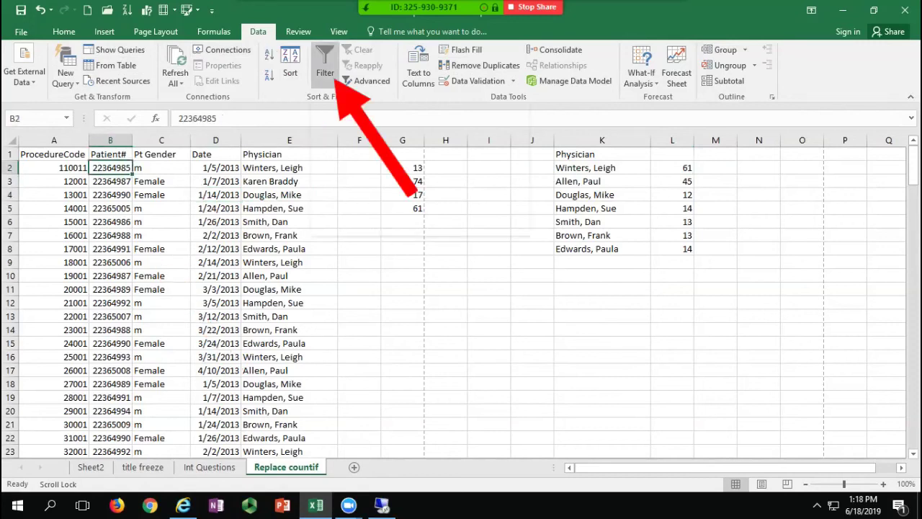
pyautogui.click(335, 85)
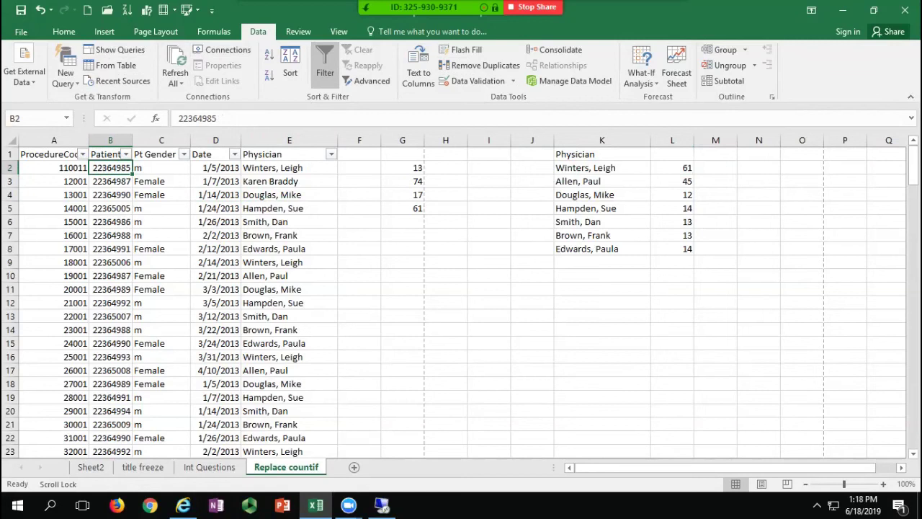
pyautogui.click(84, 153)
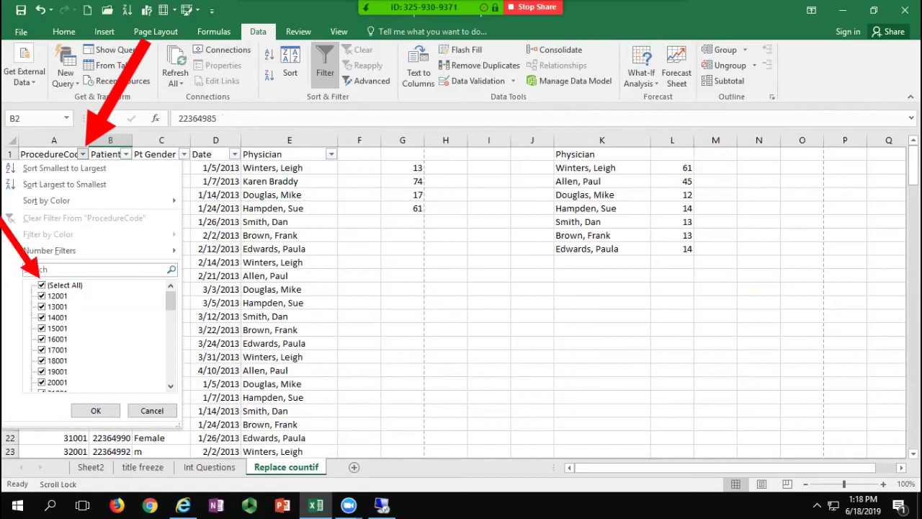
pyautogui.click(41, 284)
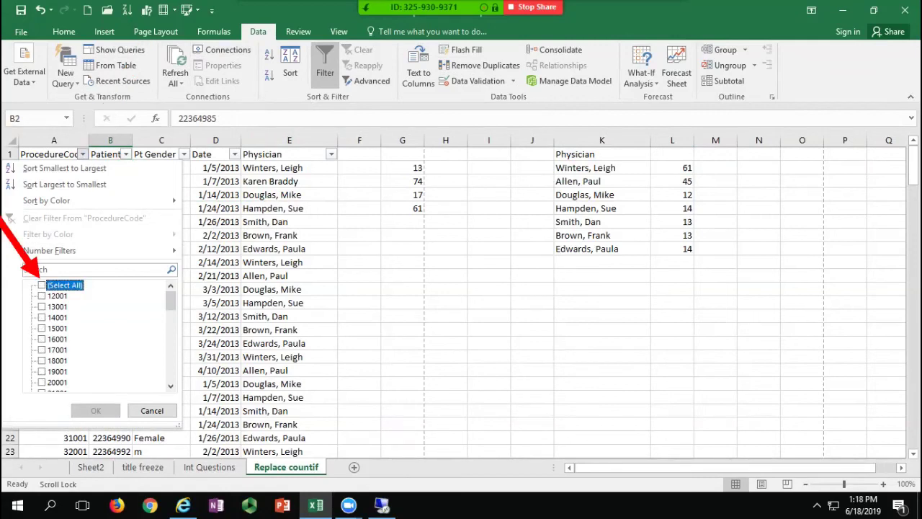
pyautogui.click(42, 328)
pyautogui.click(95, 410)
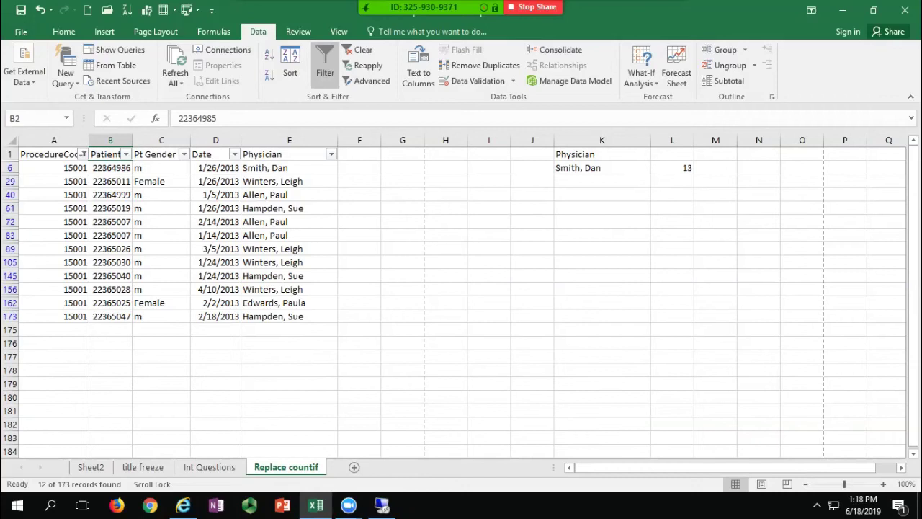
pyautogui.click(331, 154)
pyautogui.click(196, 285)
pyautogui.click(197, 296)
pyautogui.click(250, 410)
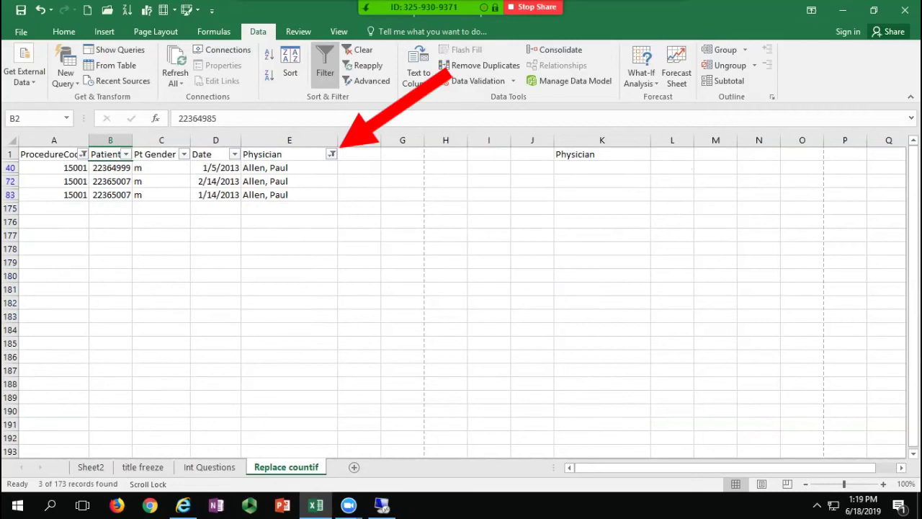
# Step: Remove the Physician filter, then clear all filters
pyautogui.click(331, 154)
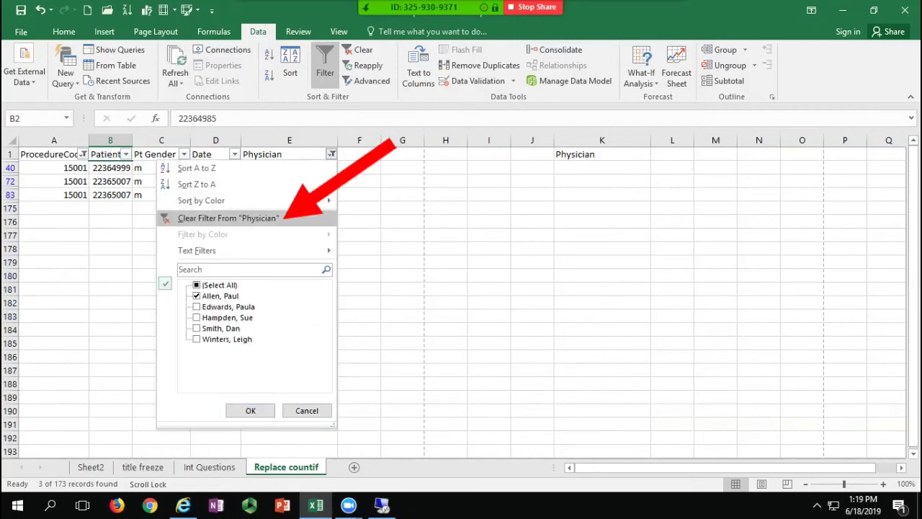
pyautogui.click(228, 217)
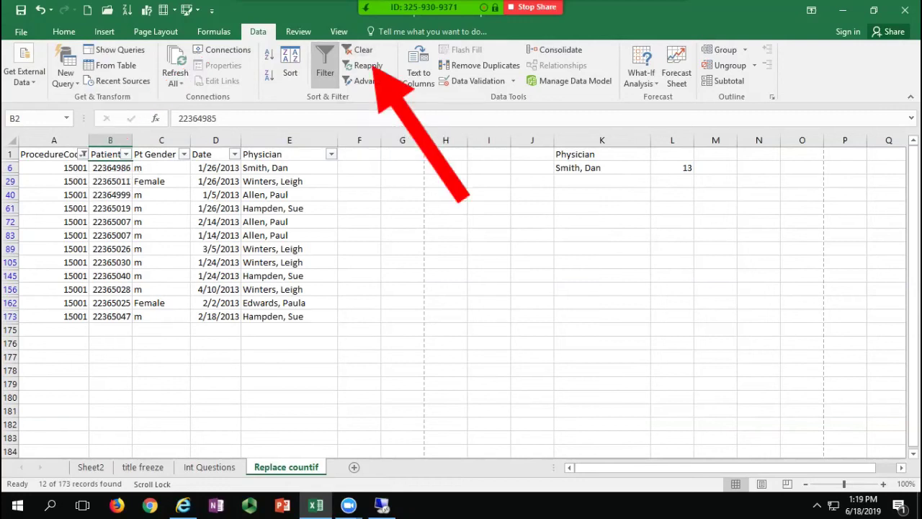
pyautogui.click(331, 154)
pyautogui.click(250, 410)
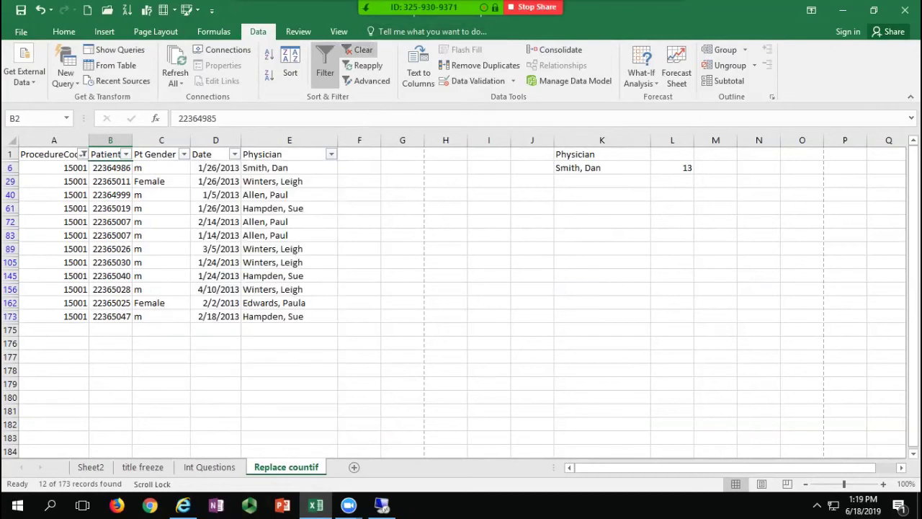
pyautogui.click(361, 50)
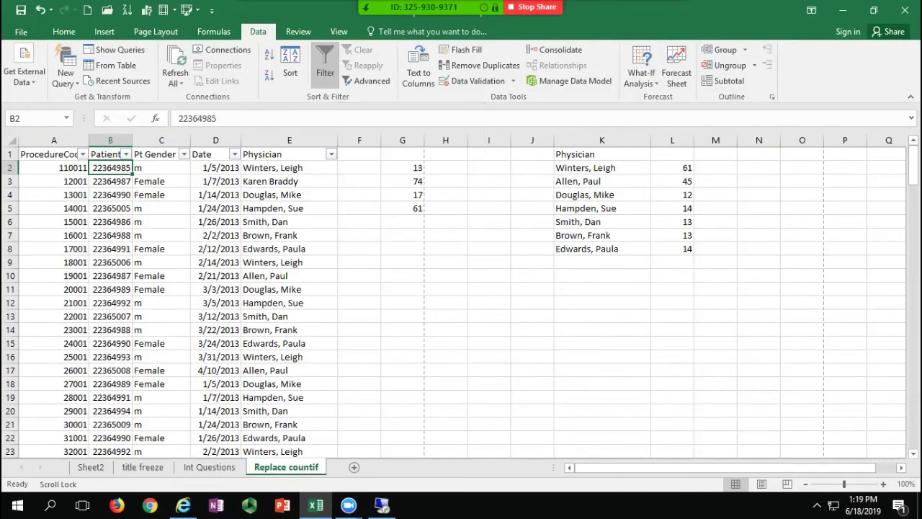
# Step: Filter ProcedureCode to 13001 only, showing 15 of 173 records
pyautogui.click(83, 154)
pyautogui.click(42, 285)
pyautogui.click(42, 307)
pyautogui.click(96, 410)
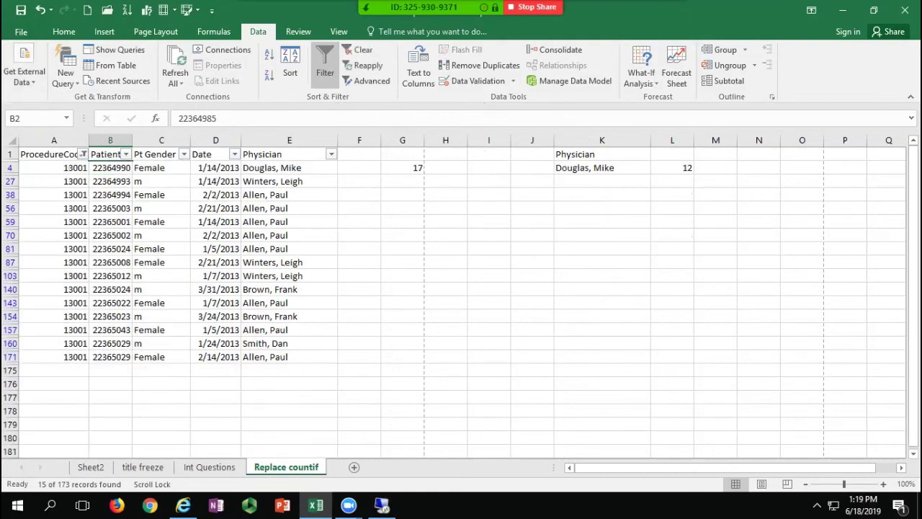
# Step: Select A1:E171 and briefly check the print preview of the filtered rows
pyautogui.moveTo(267, 357); pyautogui.dragTo(43, 154)
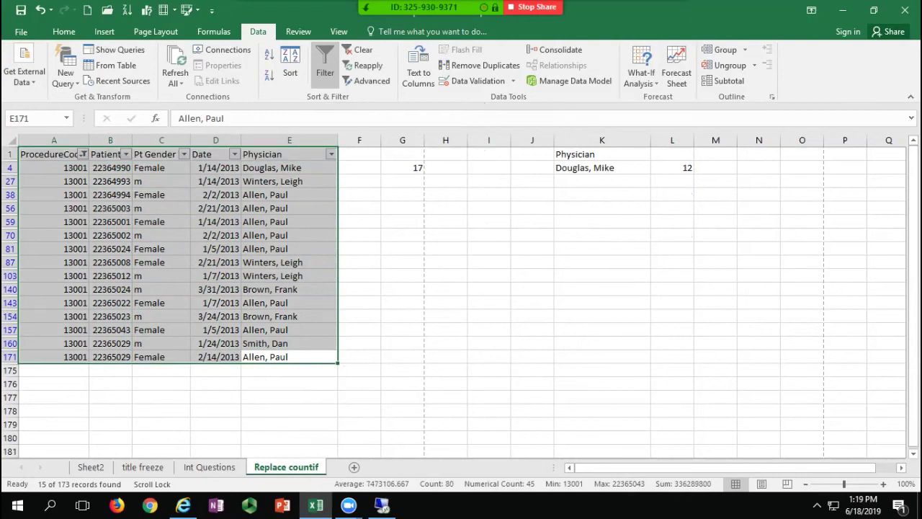
pyautogui.click(21, 32)
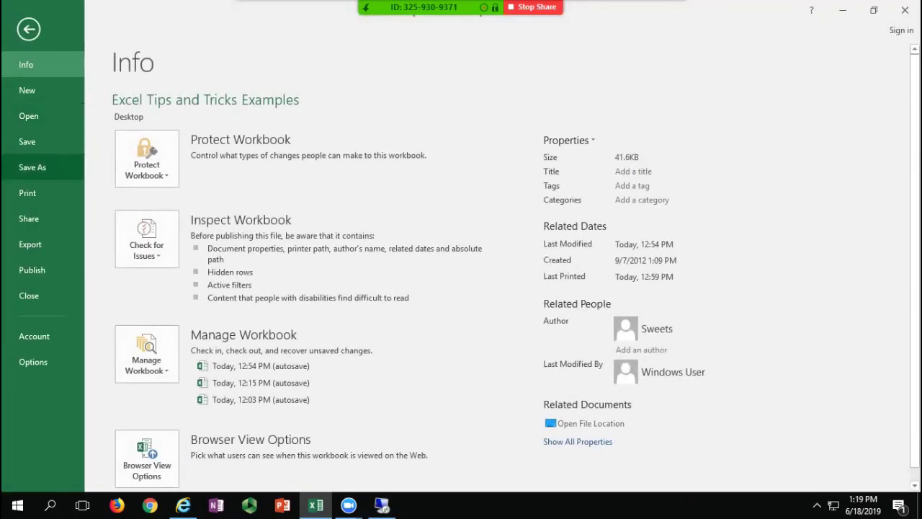
pyautogui.click(28, 192)
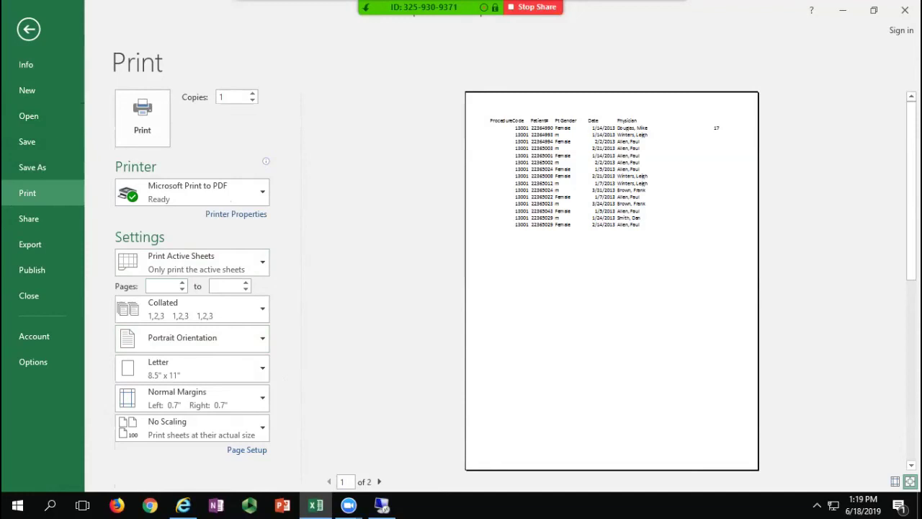
pyautogui.click(28, 29)
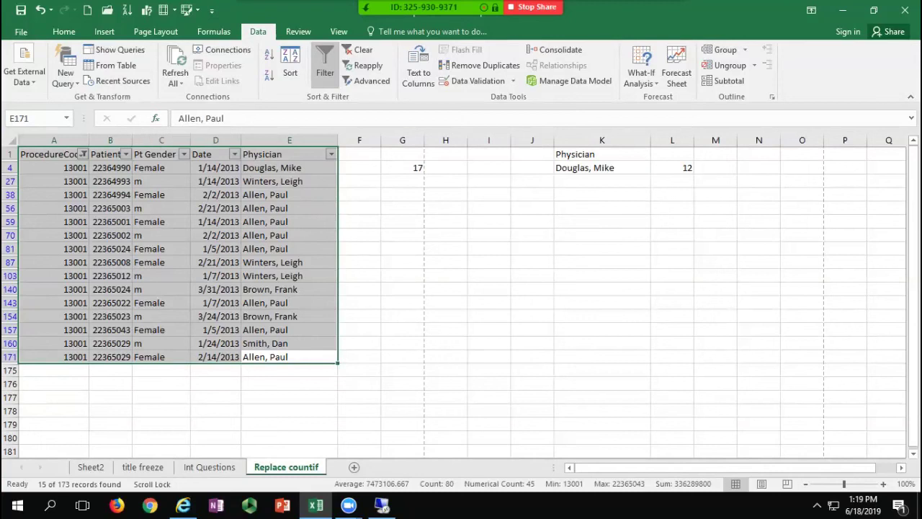
# Step: Clear all filters, then search-filter the Physician column for 'paul'
pyautogui.click(162, 221)
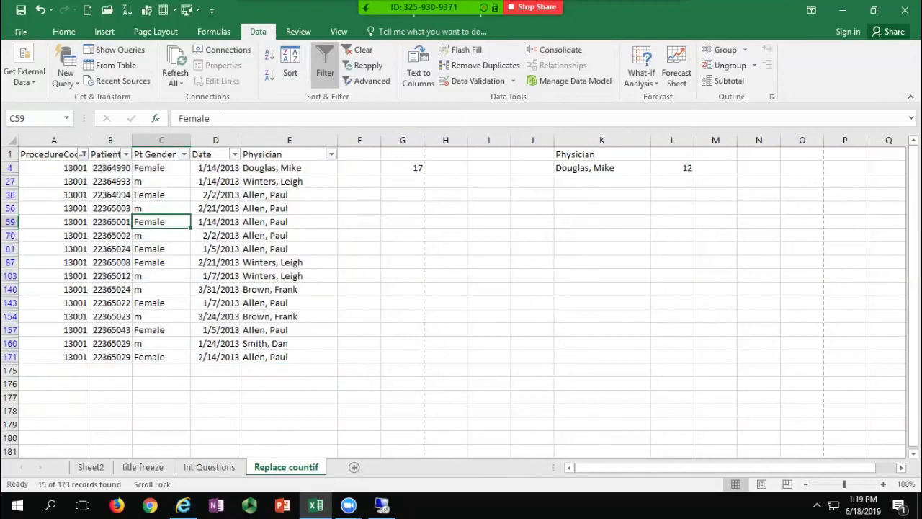
pyautogui.click(358, 50)
pyautogui.click(161, 221)
pyautogui.click(331, 154)
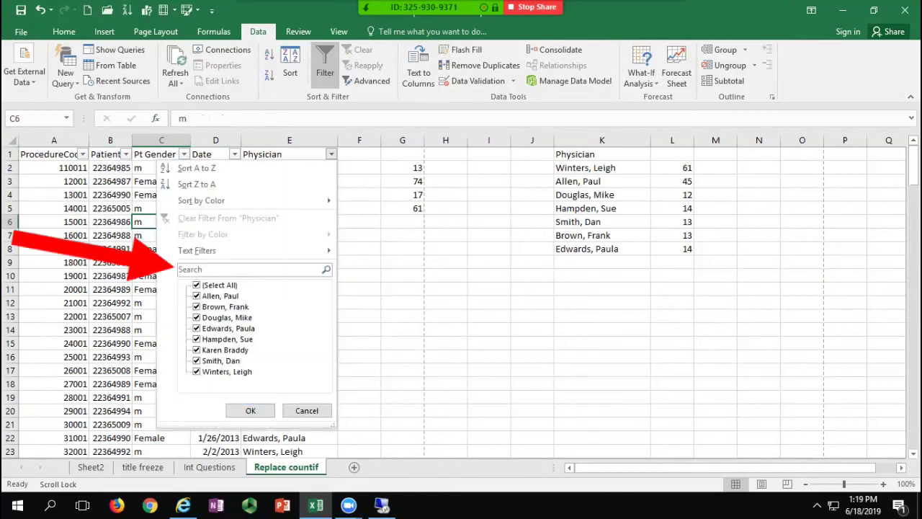
pyautogui.click(216, 269)
pyautogui.write('paul')
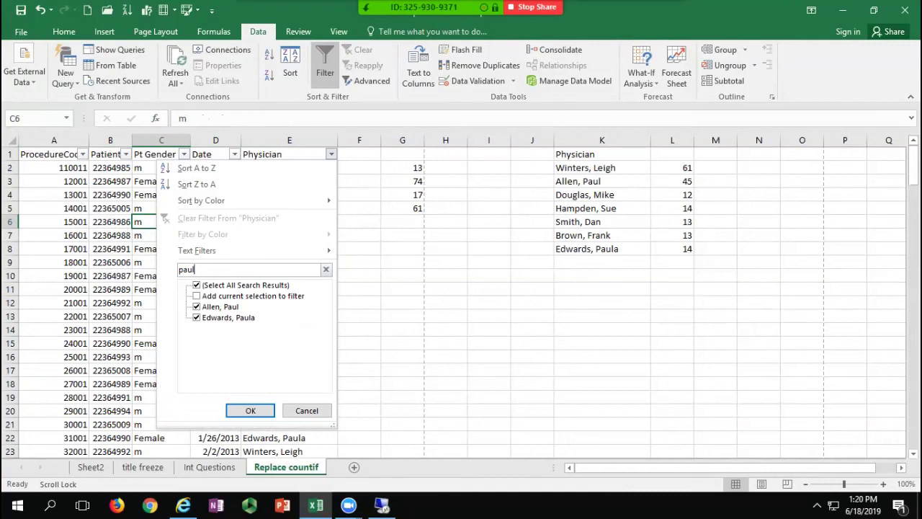
pyautogui.press('Return')
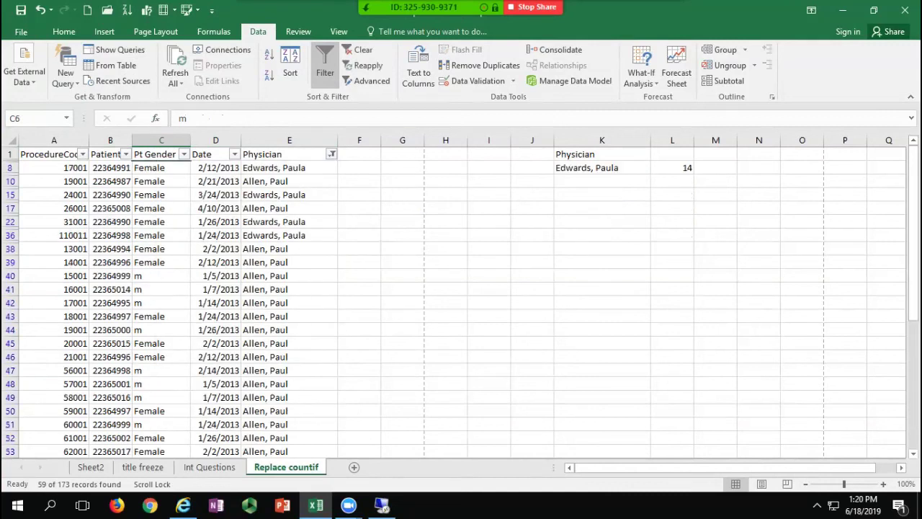
# Step: Replace the Physician filter with a 'contains paul' text filter
pyautogui.click(332, 154)
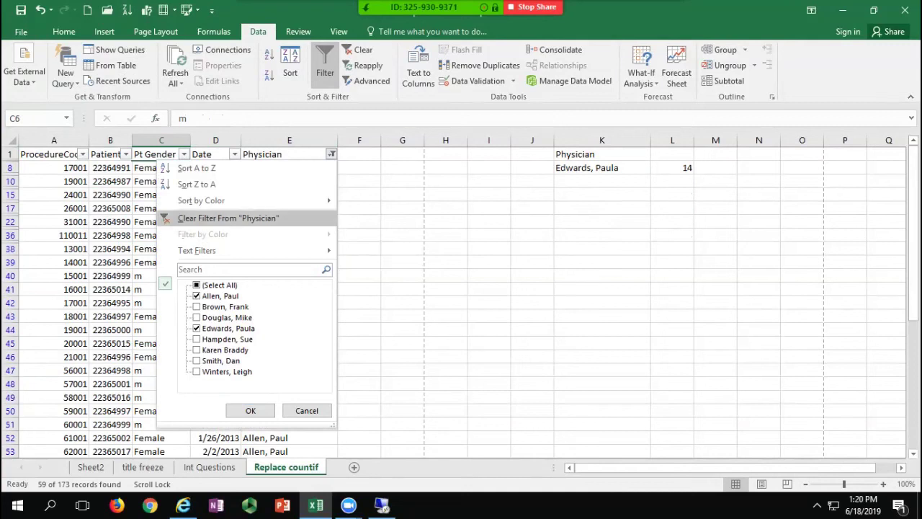
pyautogui.click(228, 218)
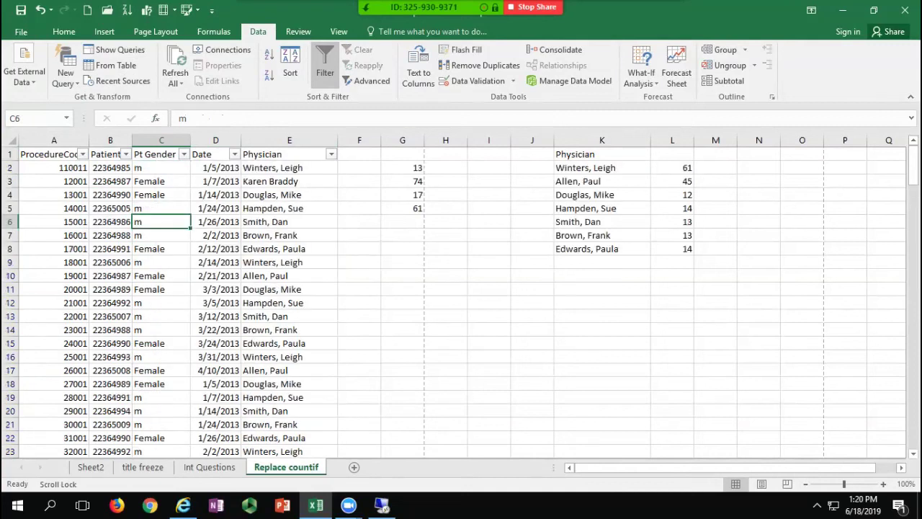
pyautogui.click(331, 155)
pyautogui.moveTo(216, 250)
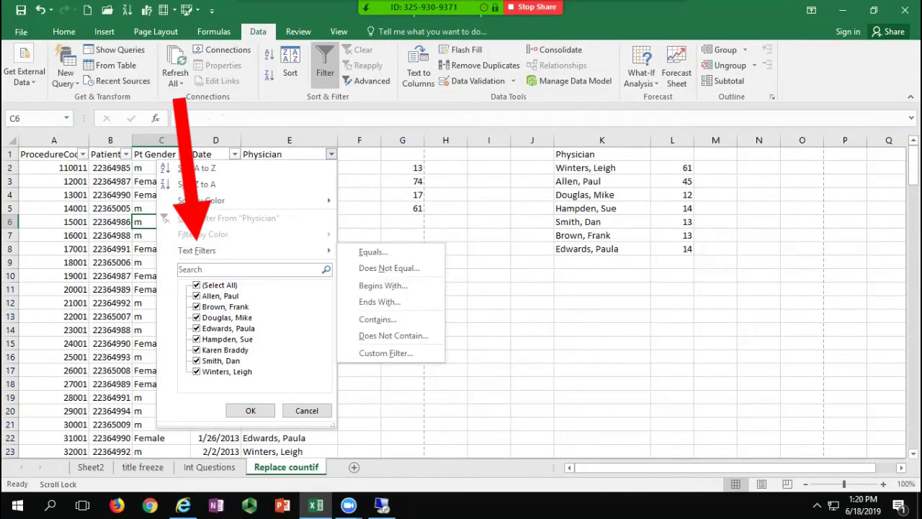
pyautogui.click(377, 319)
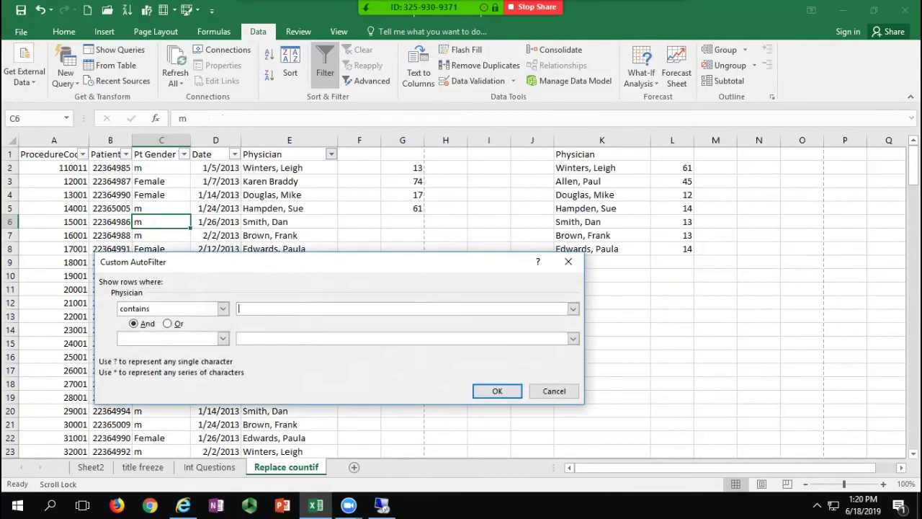
pyautogui.write('paul')
pyautogui.press('BackSpace')
pyautogui.press('BackSpace')
pyautogui.press('BackSpace')
pyautogui.write('au;l')
pyautogui.press('BackSpace')
pyautogui.press('BackSpace')
pyautogui.write('l')
pyautogui.press('Return')
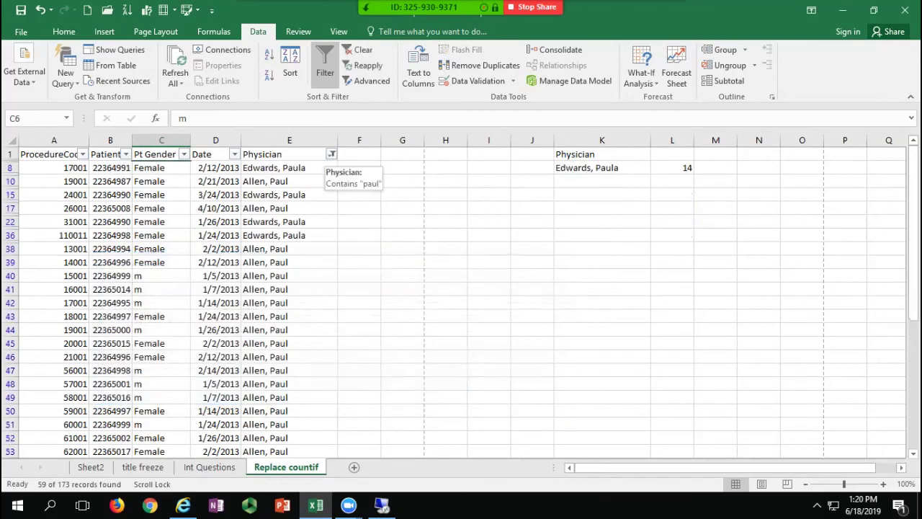
# Step: Clear all filters so every record shows again
pyautogui.click(331, 154)
pyautogui.moveTo(216, 250)
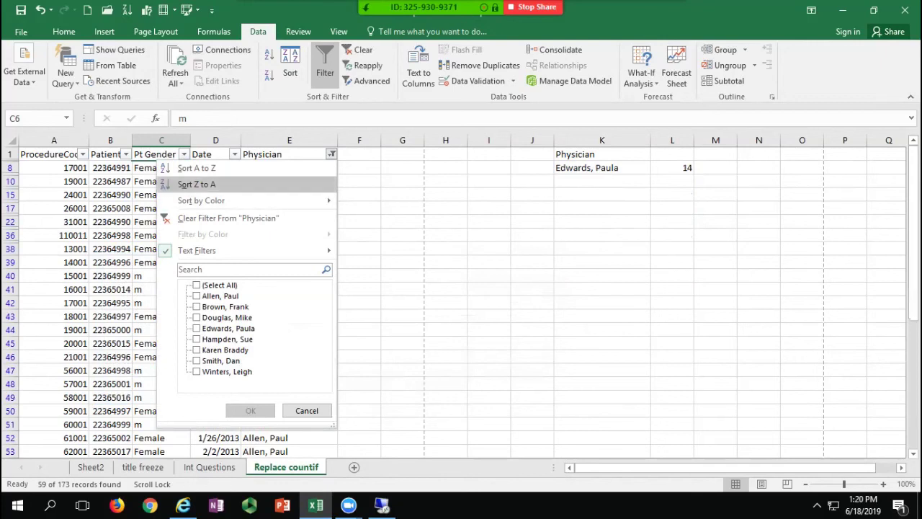
pyautogui.press('Escape')
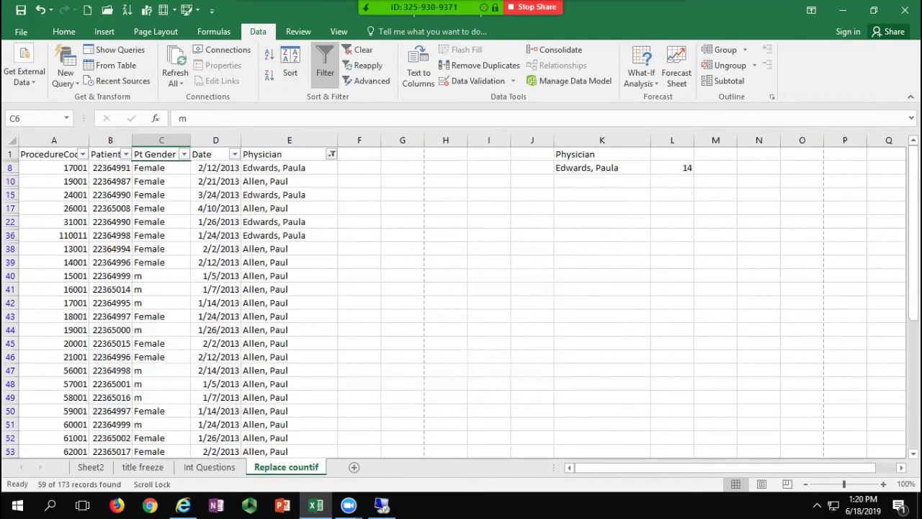
pyautogui.click(359, 50)
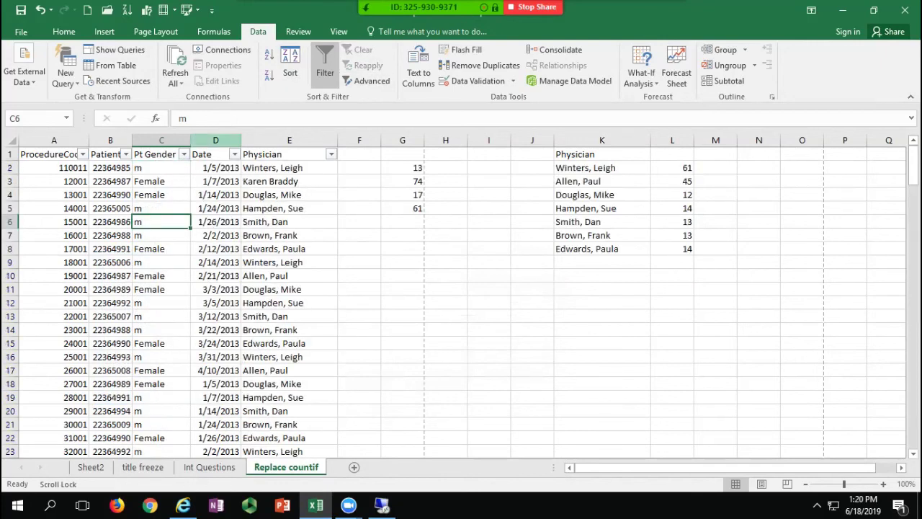
pyautogui.click(216, 168)
pyautogui.click(235, 154)
pyautogui.moveTo(101, 250)
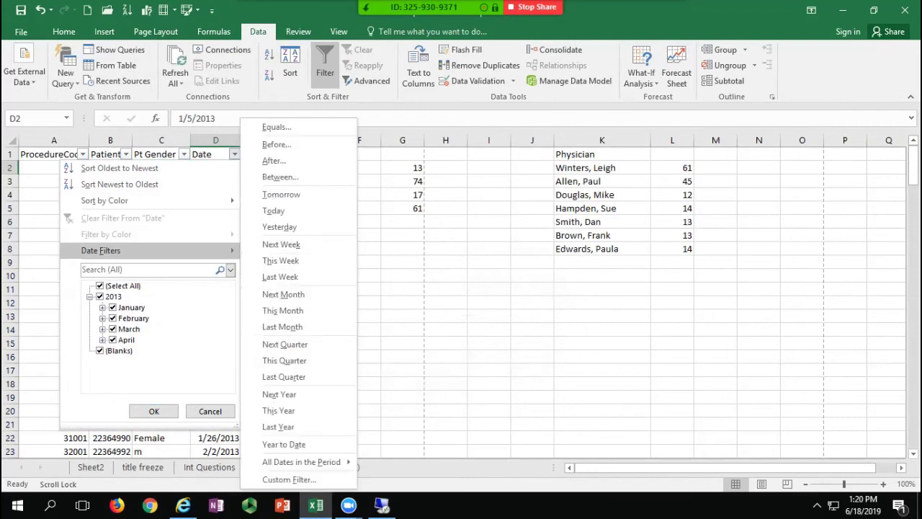
pyautogui.press('Escape')
pyautogui.click(83, 155)
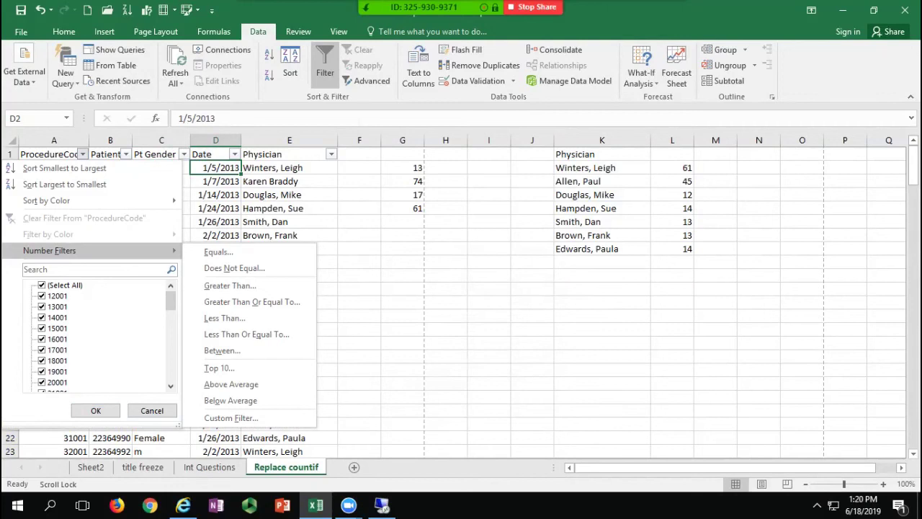
pyautogui.press('Escape')
pyautogui.press('Escape')
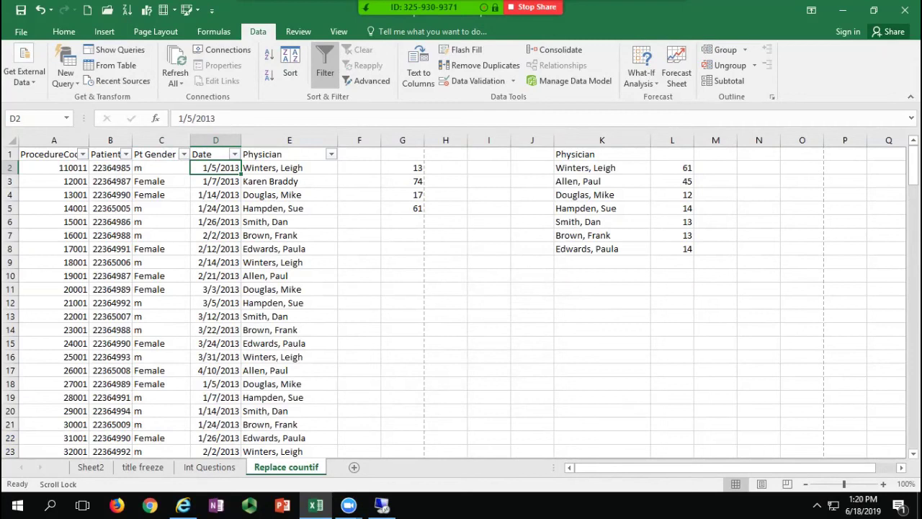
pyautogui.click(215, 222)
pyautogui.click(330, 154)
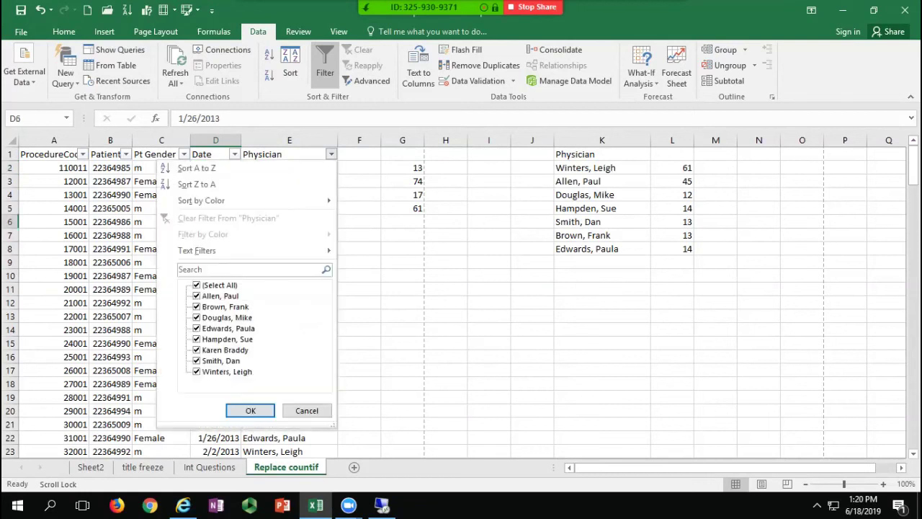
pyautogui.click(197, 286)
pyautogui.click(197, 296)
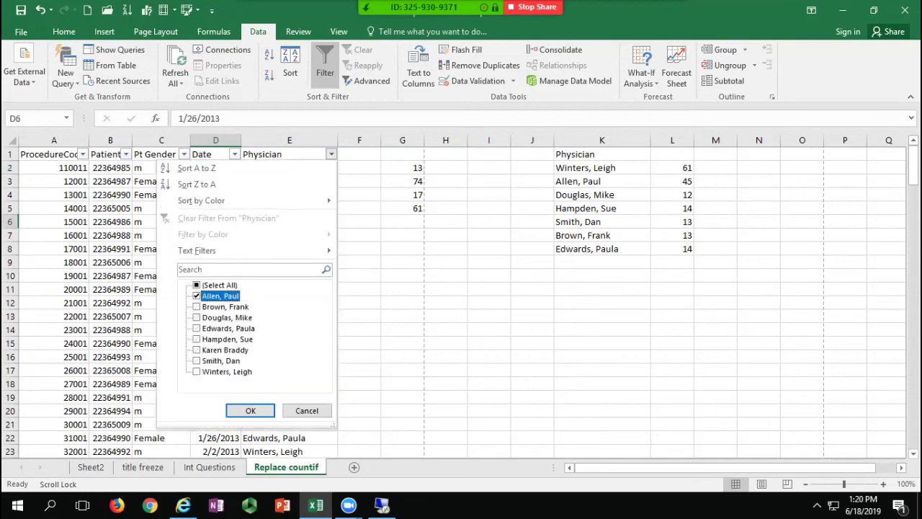
pyautogui.click(250, 410)
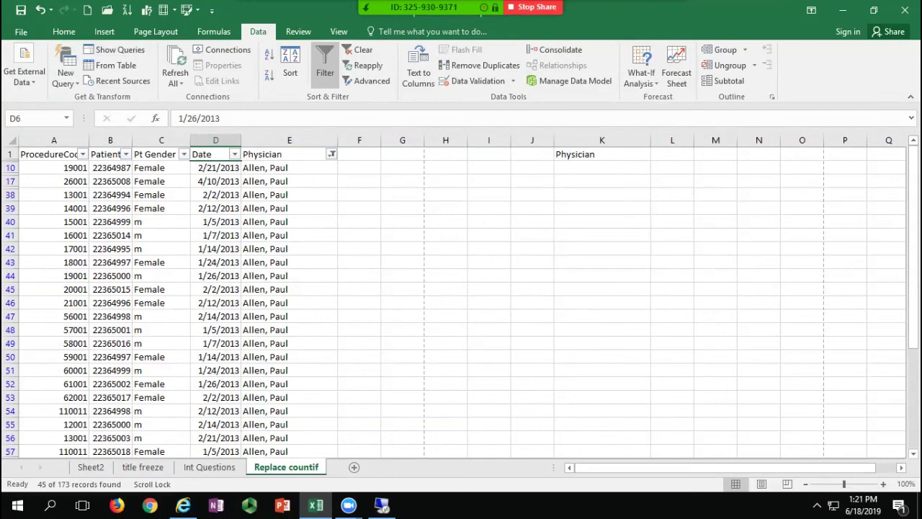
pyautogui.click(216, 236)
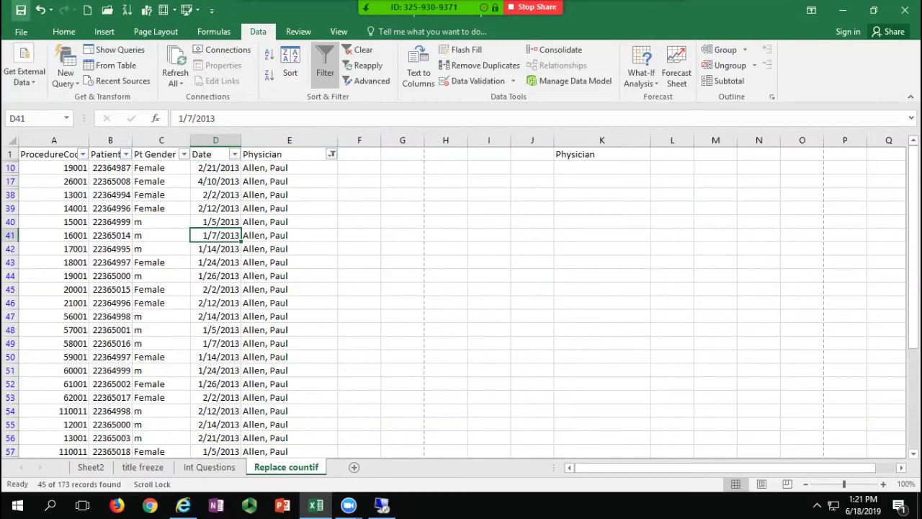
pyautogui.click(289, 222)
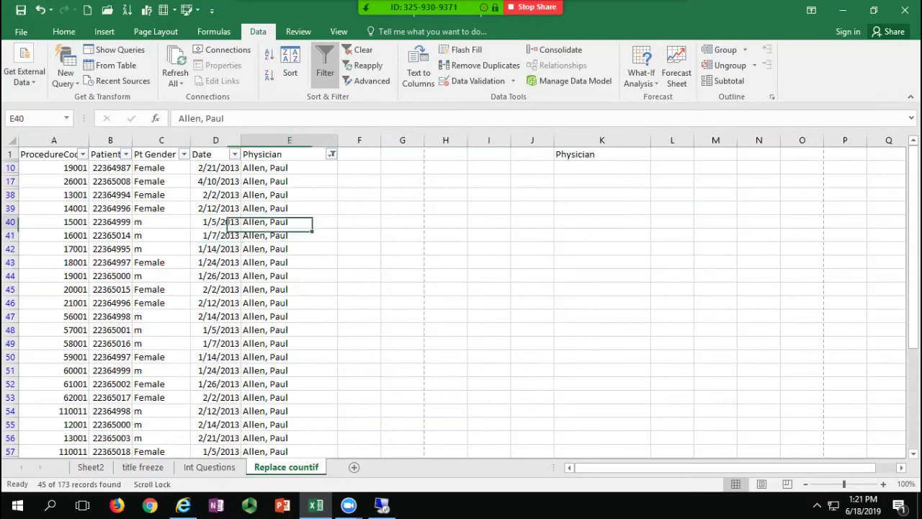
# Step: Enter =COUNTIF(A:A,11001) in J1, returning 13
pyautogui.click(533, 154)
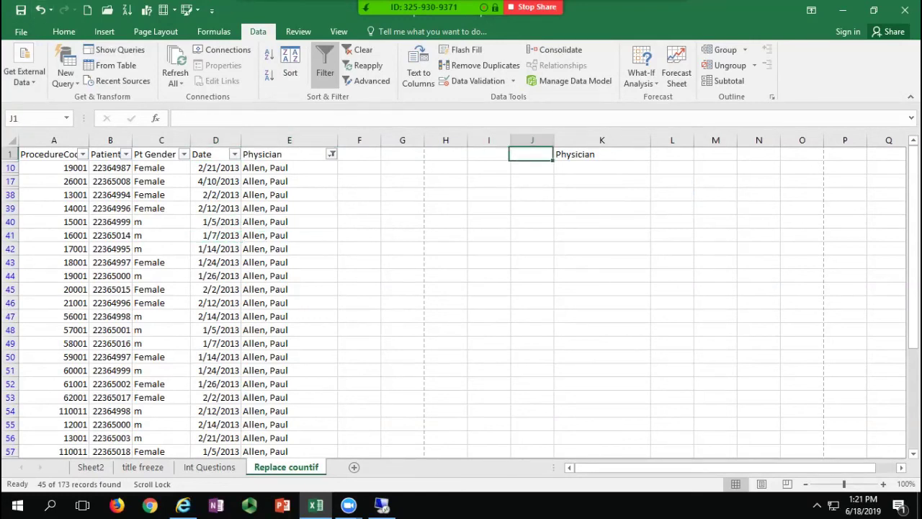
pyautogui.write('=pcijm')
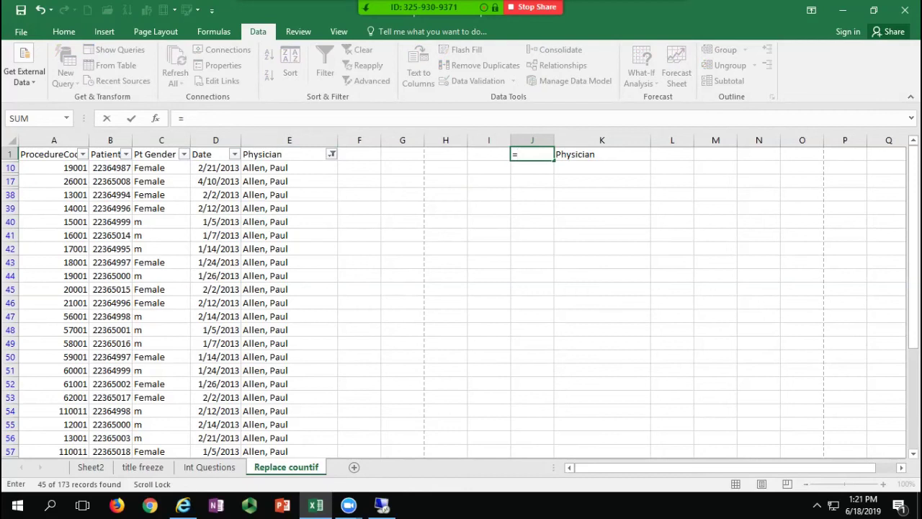
pyautogui.press('BackSpace')
pyautogui.press('BackSpace')
pyautogui.press('BackSpace')
pyautogui.press('BackSpace')
pyautogui.press('BackSpace')
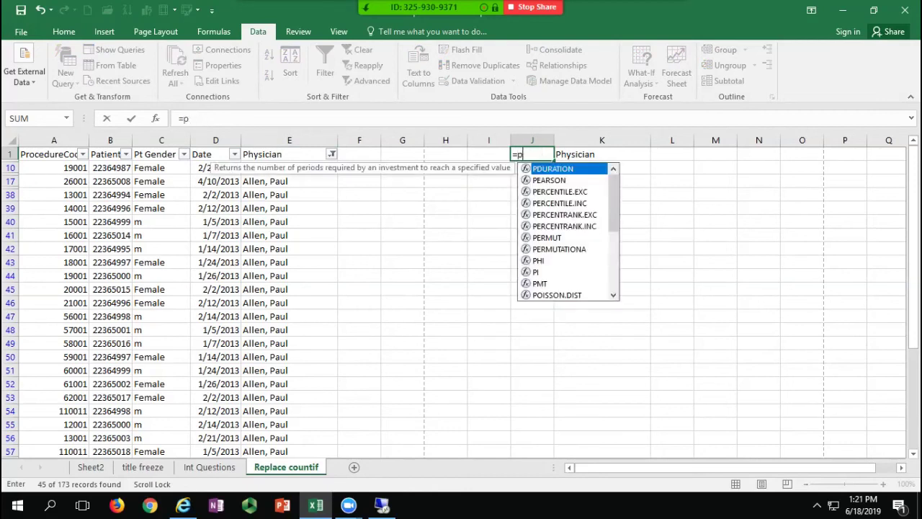
pyautogui.write('cpimt')
pyautogui.press('BackSpace')
pyautogui.press('BackSpace')
pyautogui.press('BackSpace')
pyautogui.press('BackSpace')
pyautogui.write('ountif(')
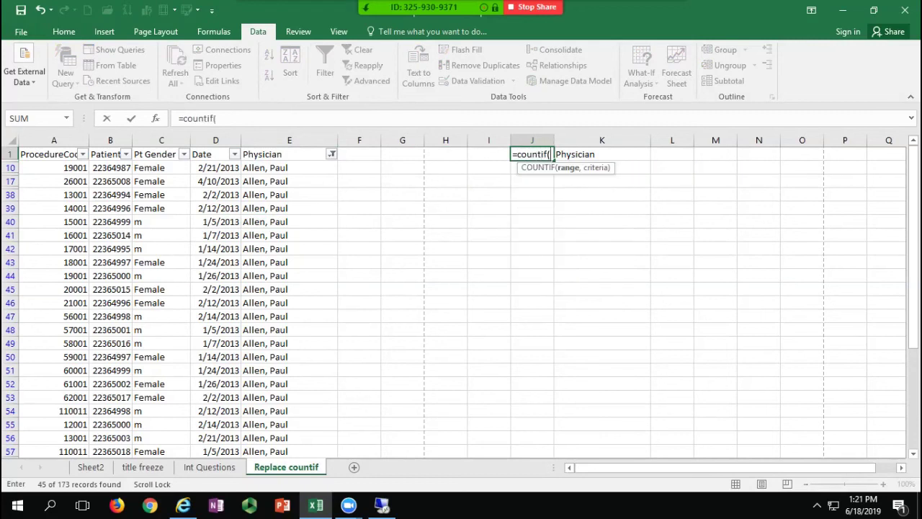
pyautogui.click(54, 140)
pyautogui.write(',11001)')
pyautogui.press('Return')
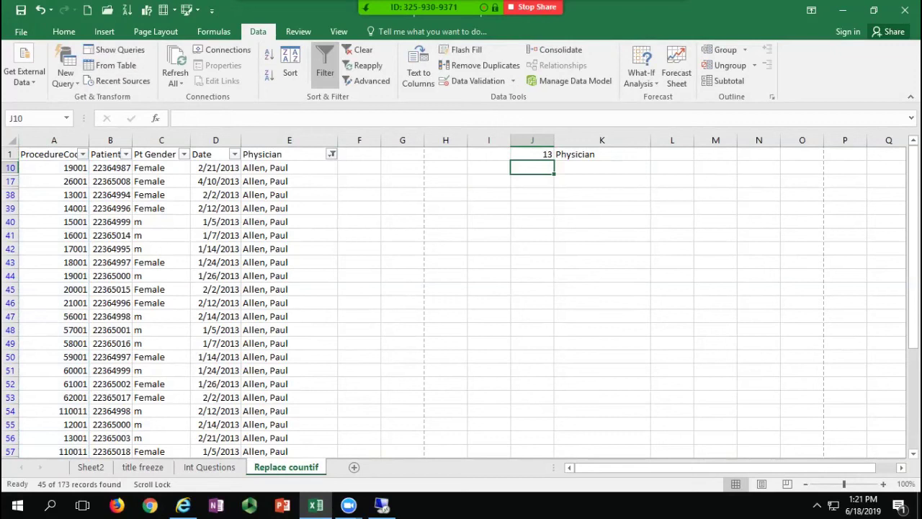
# Step: Filter ProcedureCode to the codes matching the search '1100'
pyautogui.click(83, 155)
pyautogui.click(42, 284)
pyautogui.scroll(-1, 93, 335)
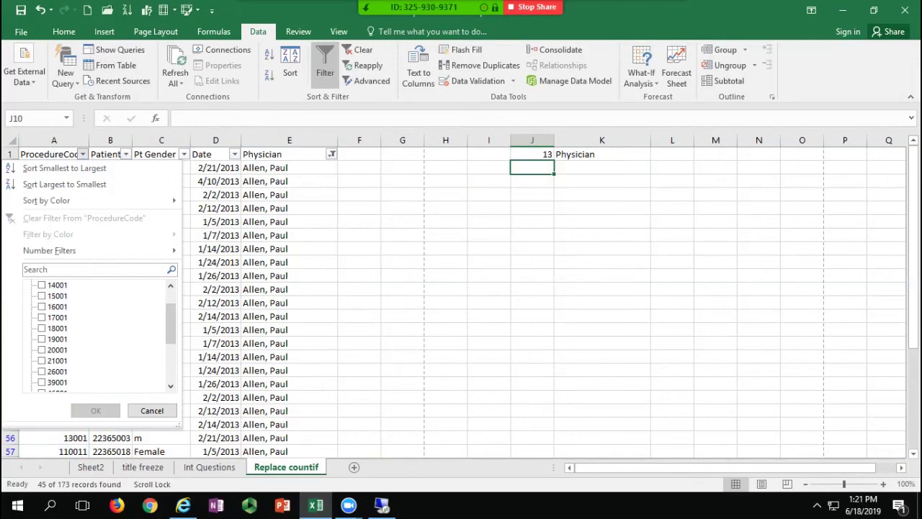
pyautogui.scroll(1, 101, 335)
pyautogui.click(93, 269)
pyautogui.write('1100')
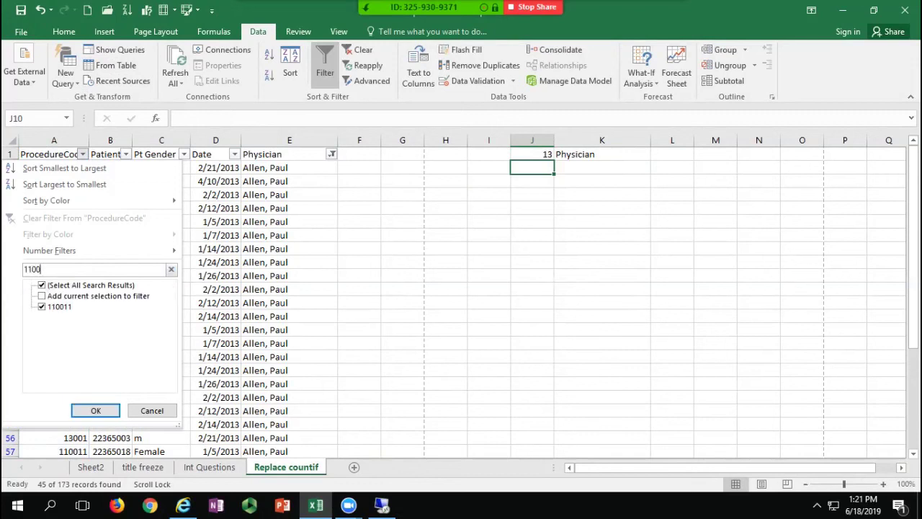
pyautogui.click(95, 410)
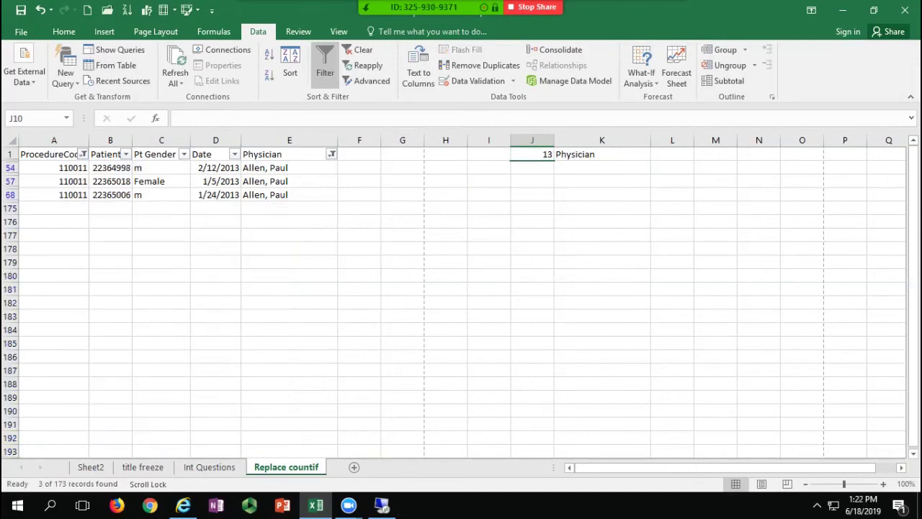
pyautogui.click(83, 154)
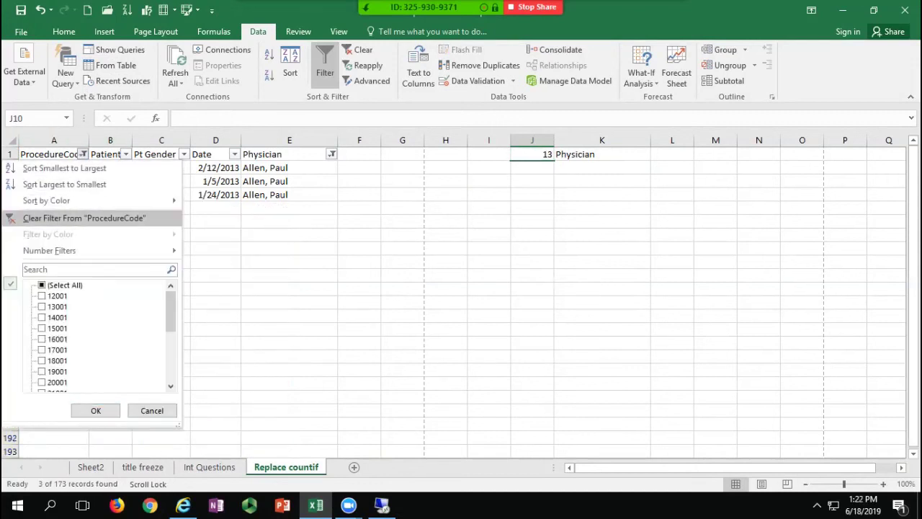
pyautogui.click(84, 218)
pyautogui.click(533, 154)
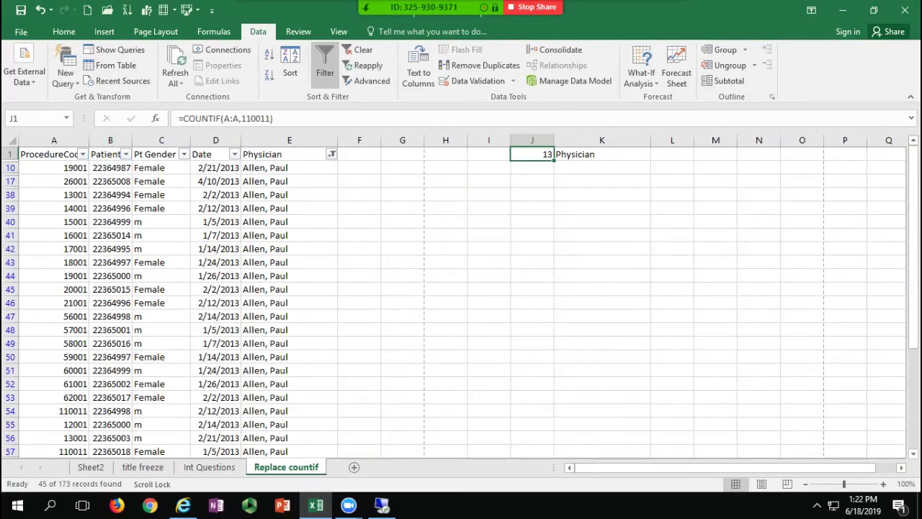
pyautogui.click(162, 262)
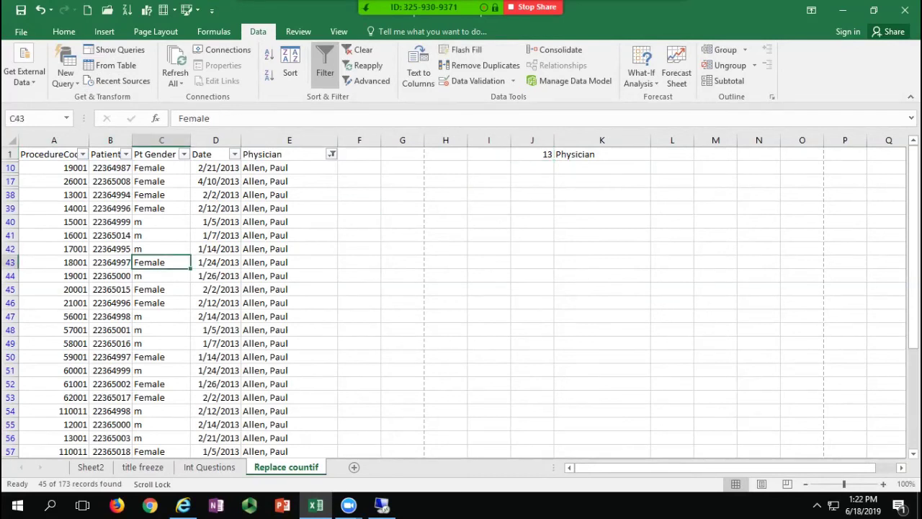
pyautogui.scroll(-6, 161, 261)
pyautogui.scroll(-6, 161, 262)
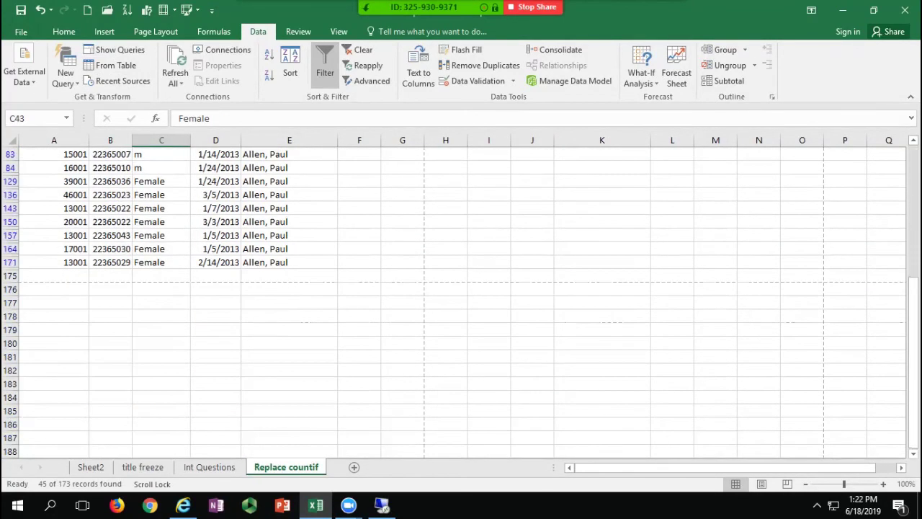
pyautogui.click(54, 275)
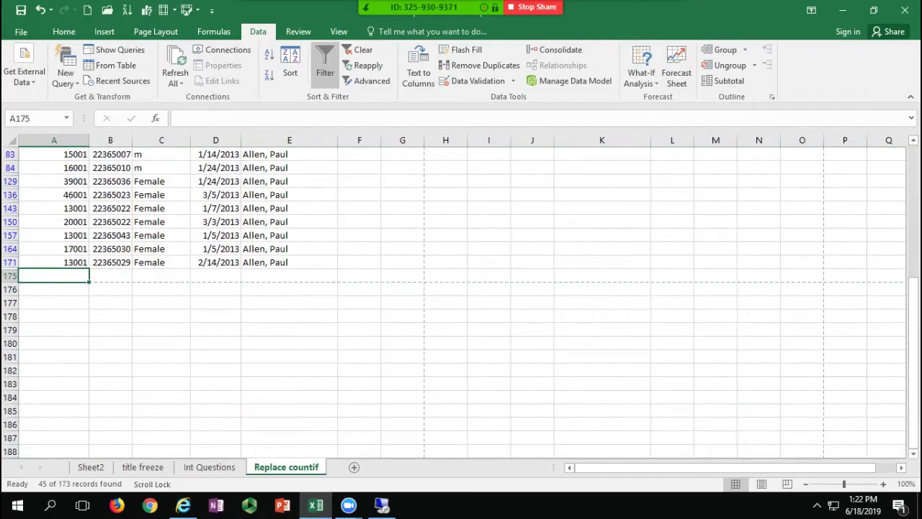
# Step: Scroll back up through the records, then clear all filters to show every row
pyautogui.click(162, 221)
pyautogui.scroll(1, 161, 221)
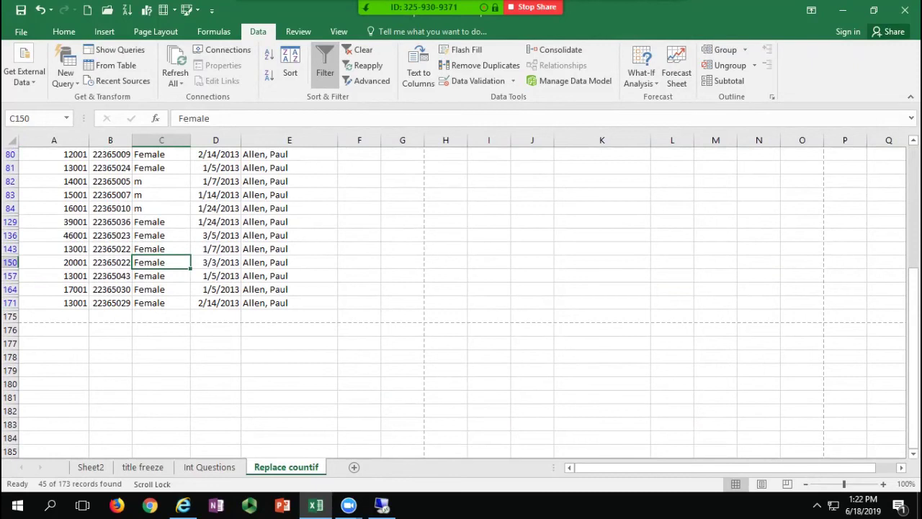
pyautogui.scroll(5, 161, 221)
pyautogui.click(290, 234)
pyautogui.scroll(6, 290, 234)
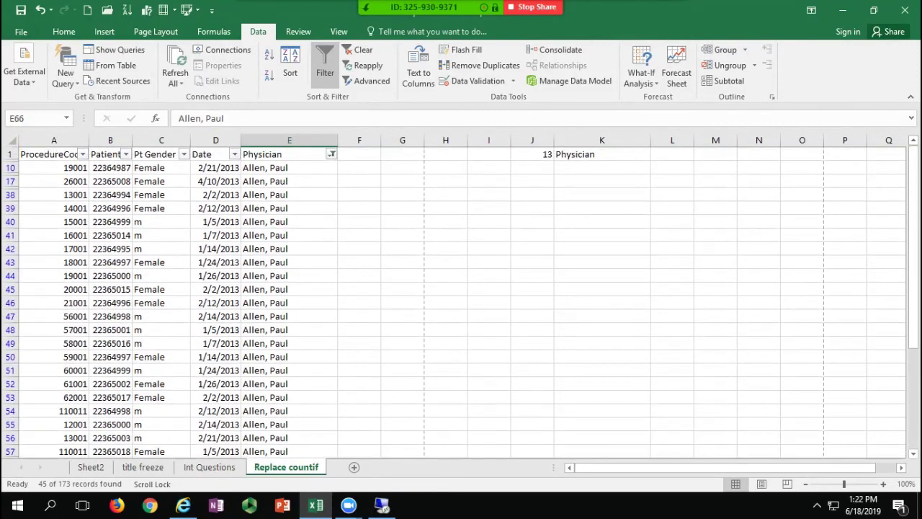
pyautogui.click(161, 289)
pyautogui.click(162, 208)
pyautogui.click(162, 181)
pyautogui.scroll(-6, 161, 181)
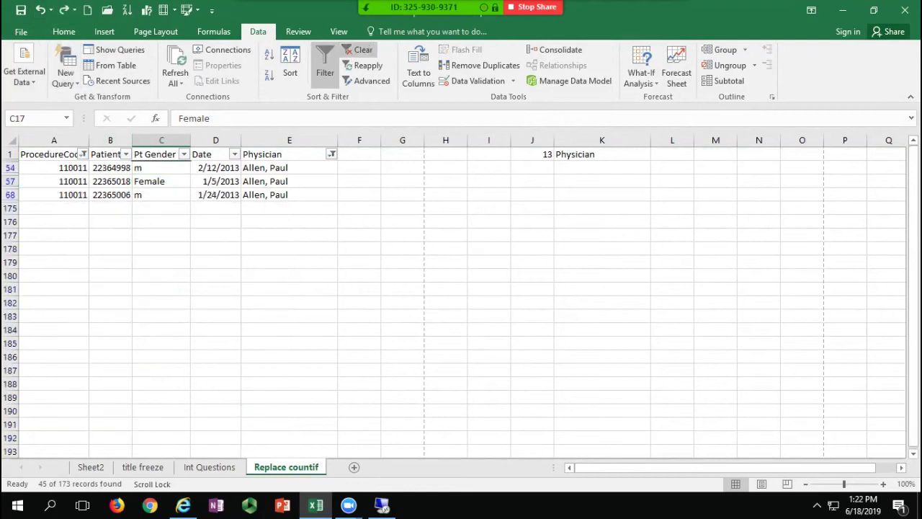
pyautogui.click(360, 49)
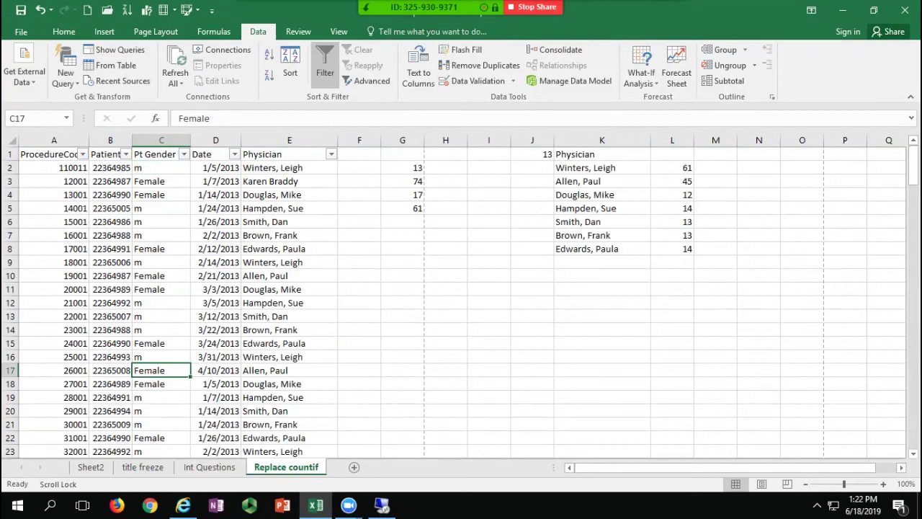
# Step: Sort the Date and Physician cells in rows 2–9 newest first, then undo that partial sort
pyautogui.moveTo(216, 167); pyautogui.dragTo(289, 262)
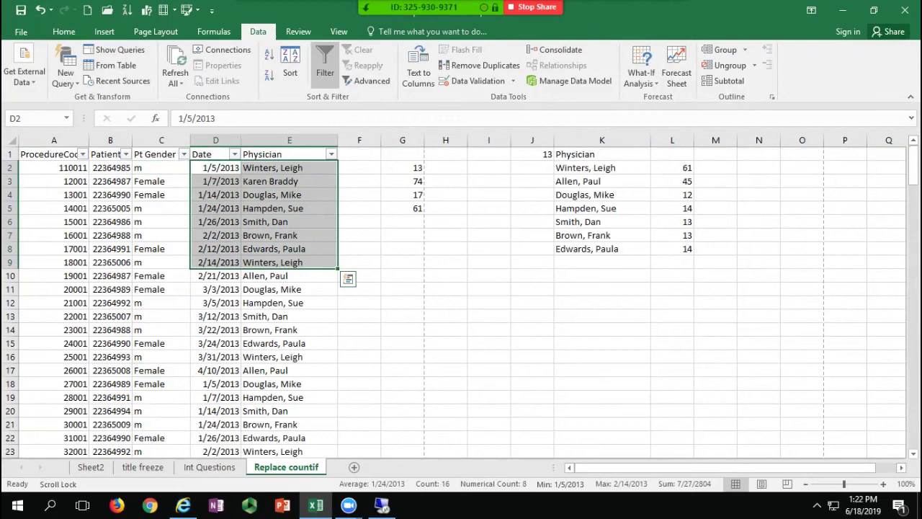
pyautogui.click(127, 10)
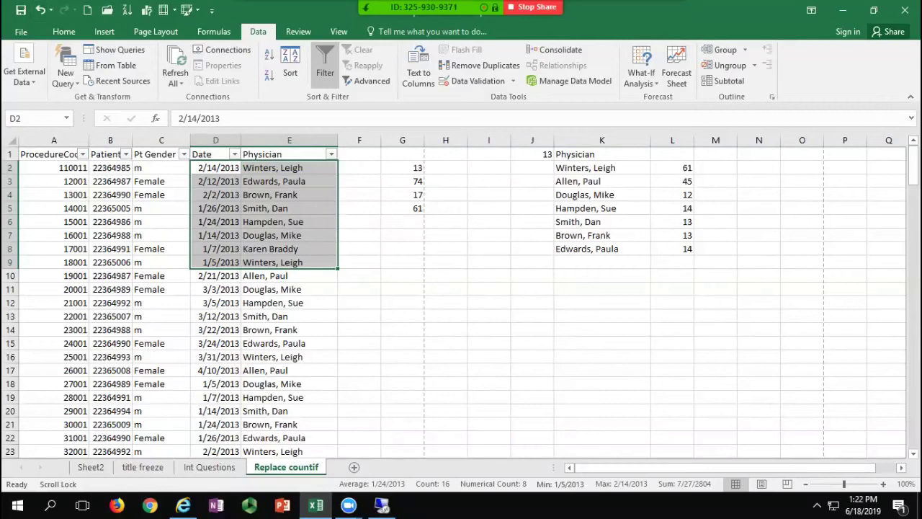
pyautogui.hotkey('ctrl', 'z')
pyautogui.click(275, 222)
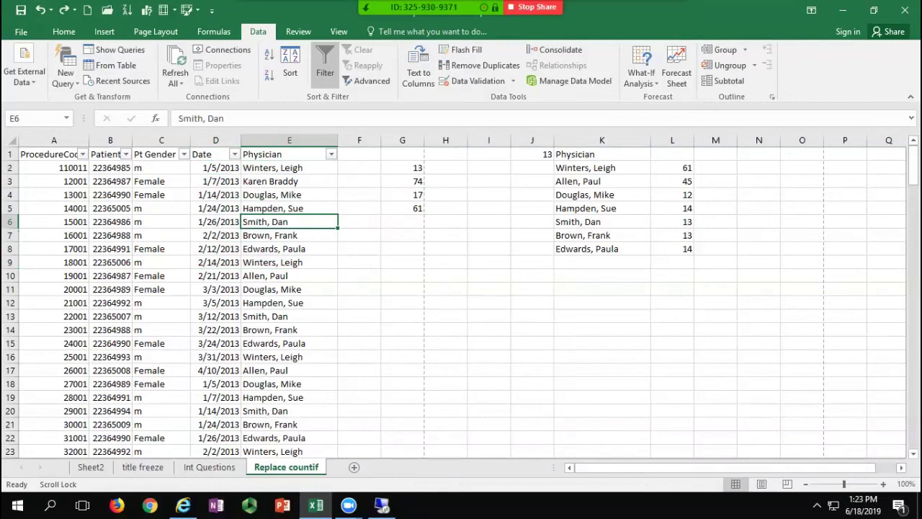
pyautogui.click(215, 221)
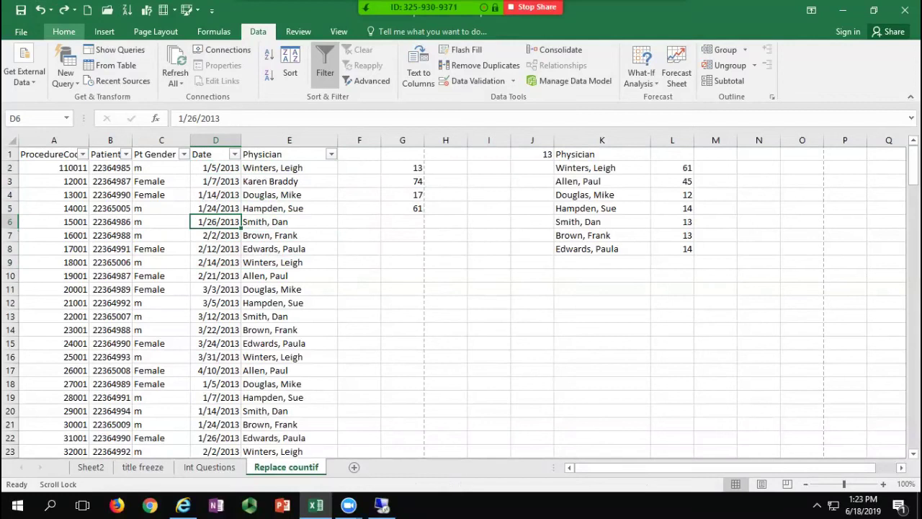
# Step: Turn off the Data tab Filter to remove the header arrows
pyautogui.click(63, 32)
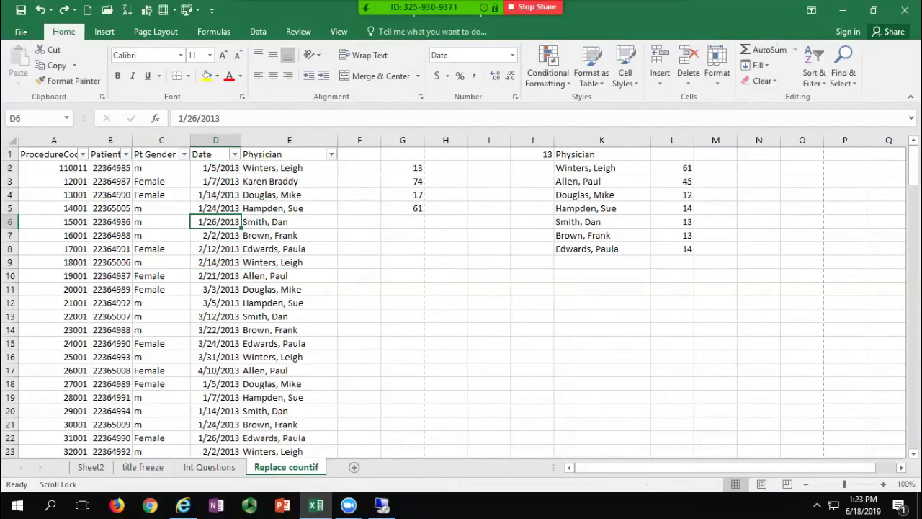
pyautogui.click(162, 194)
pyautogui.click(258, 32)
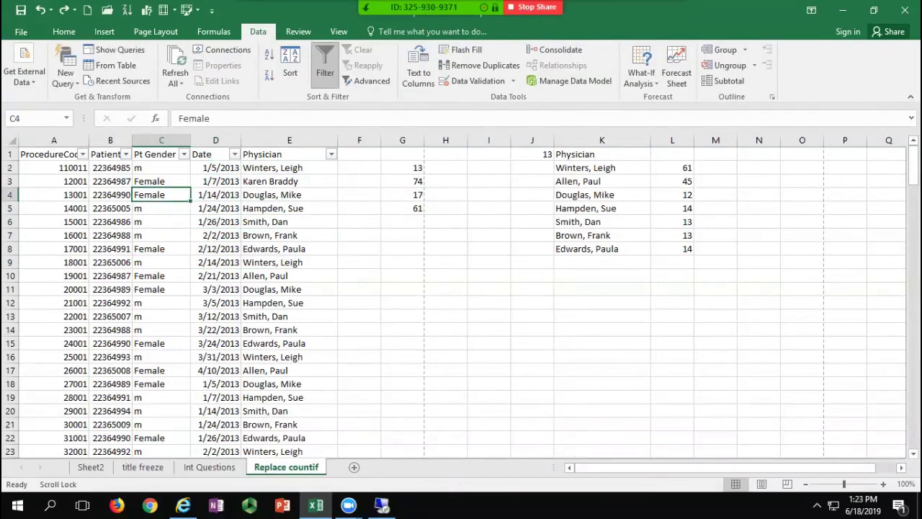
pyautogui.click(324, 72)
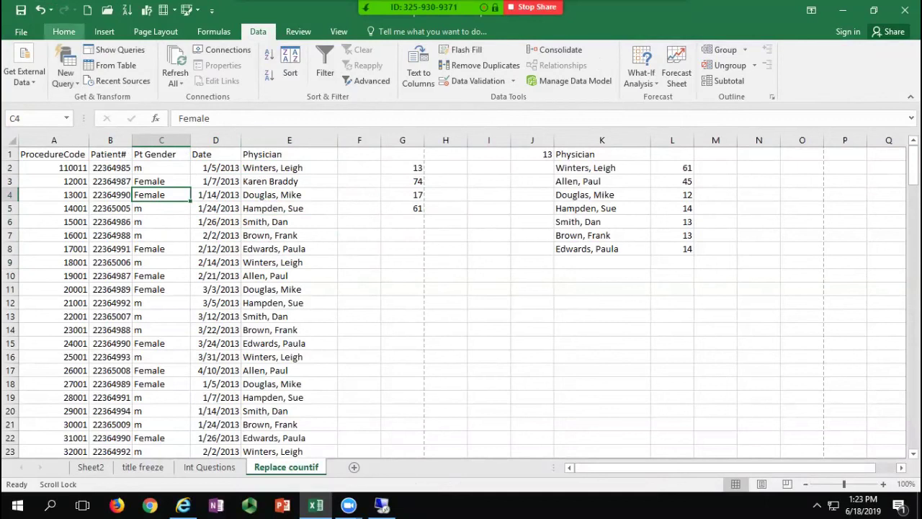
# Step: Format the data as a table using Table Style Light 1
pyautogui.click(63, 32)
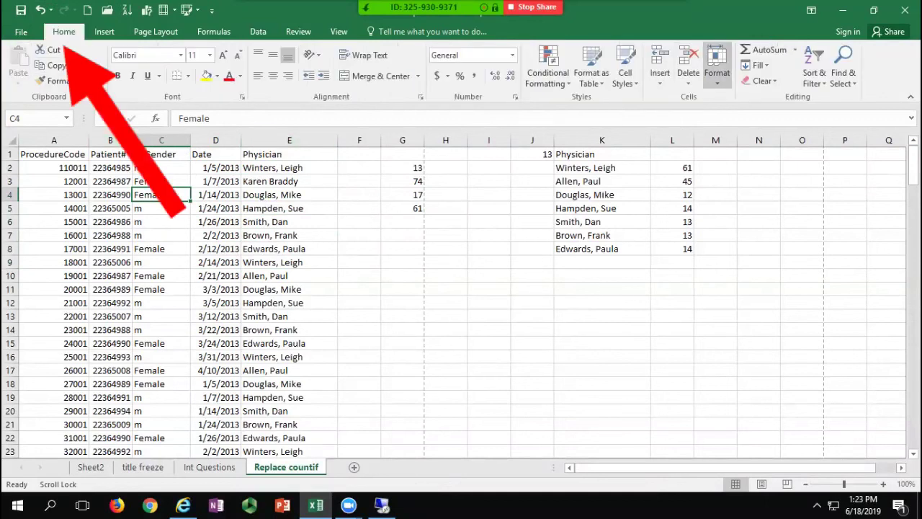
pyautogui.click(717, 72)
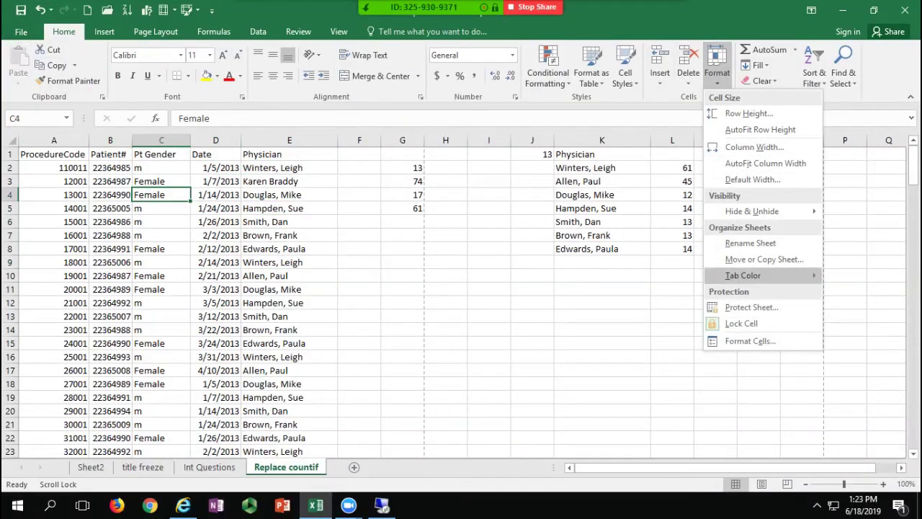
pyautogui.click(577, 63)
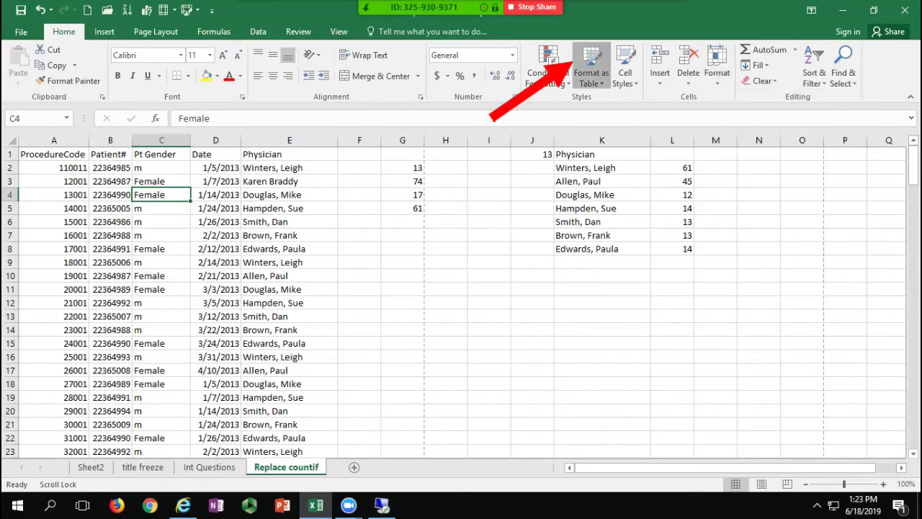
pyautogui.click(576, 64)
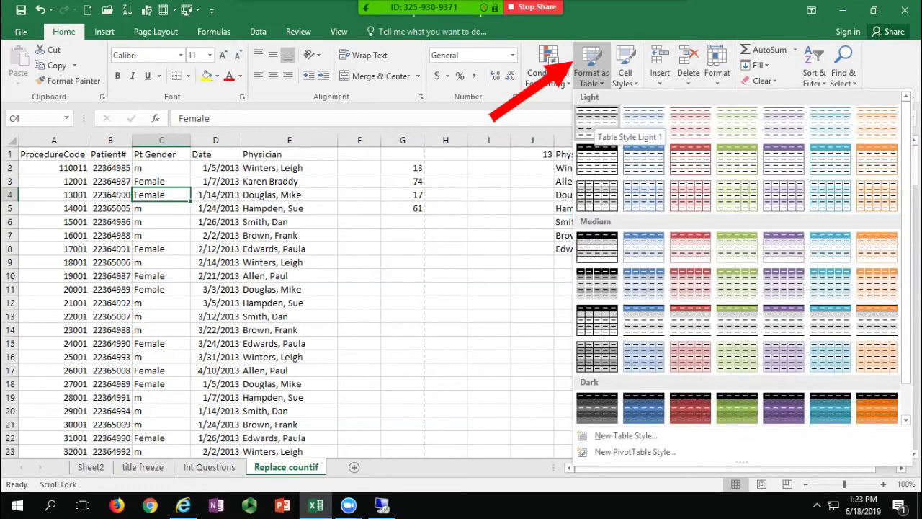
pyautogui.click(597, 121)
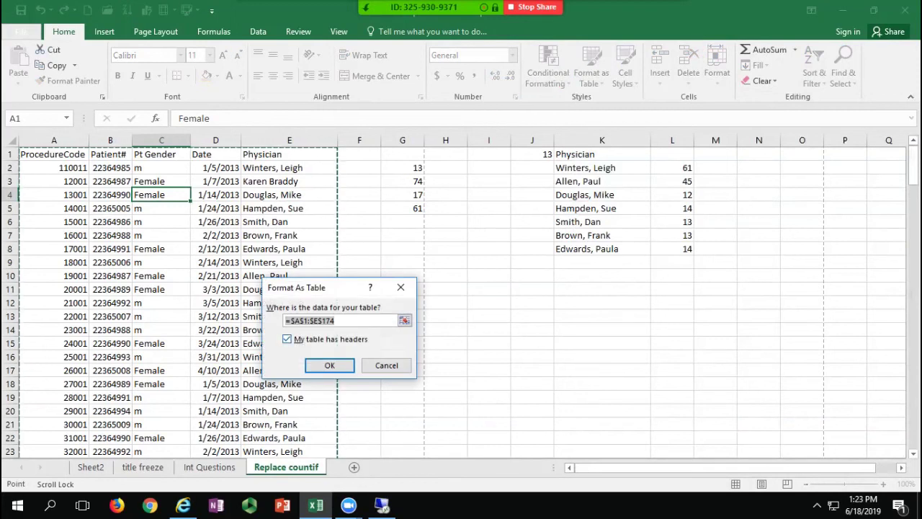
# Step: Create the table from A1:E174 with headers, then sort by Date newest first
pyautogui.press('Return')
pyautogui.click(123, 195)
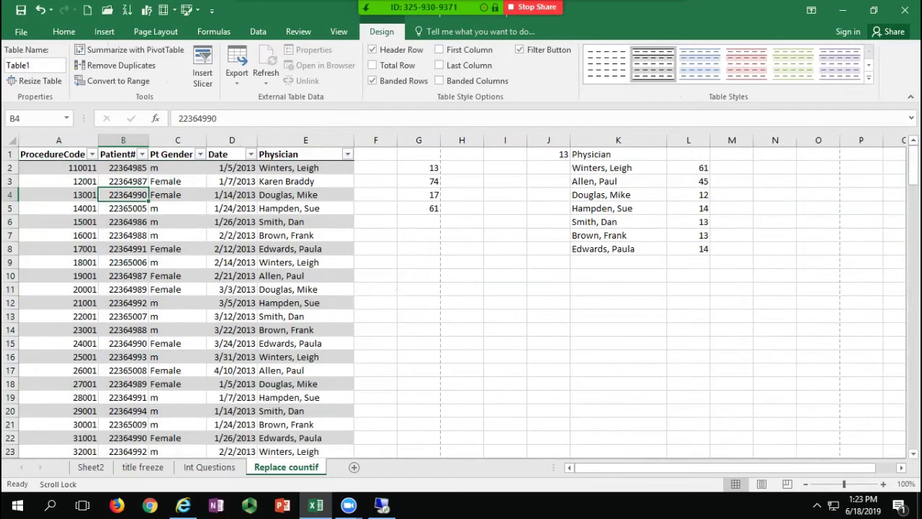
pyautogui.click(232, 181)
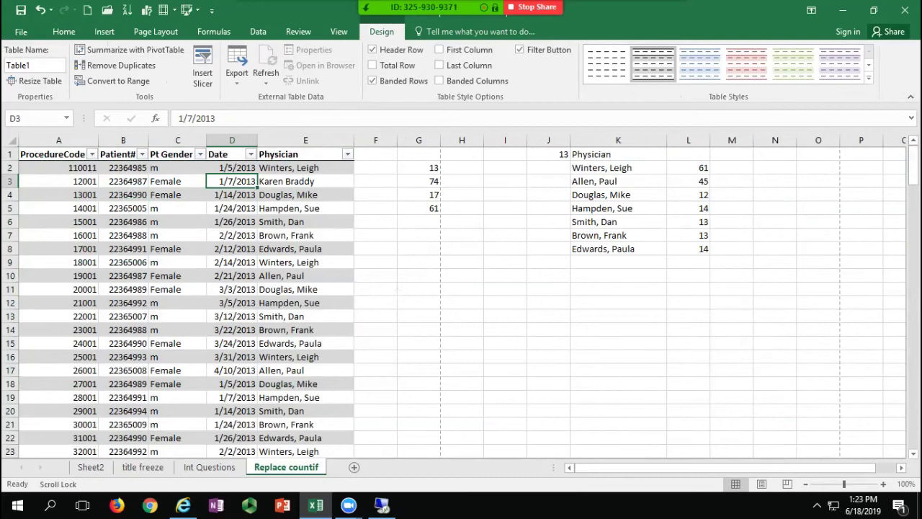
pyautogui.moveTo(232, 167); pyautogui.dragTo(305, 235)
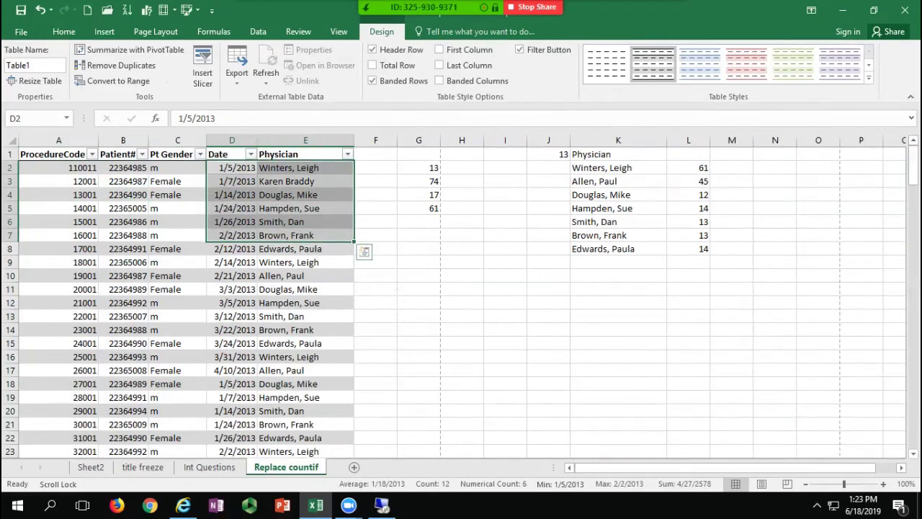
pyautogui.click(127, 10)
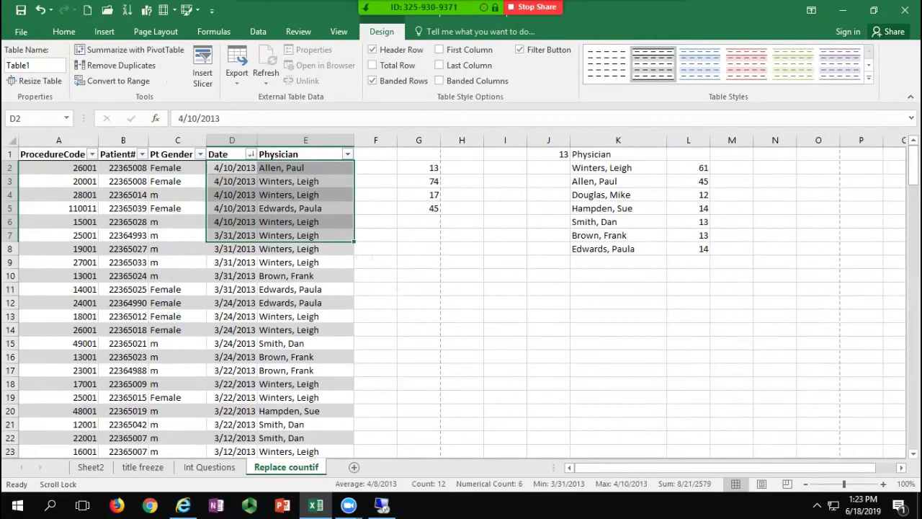
# Step: Sort the table by Pt Gender Z to A, then by Patient# ascending
pyautogui.click(177, 236)
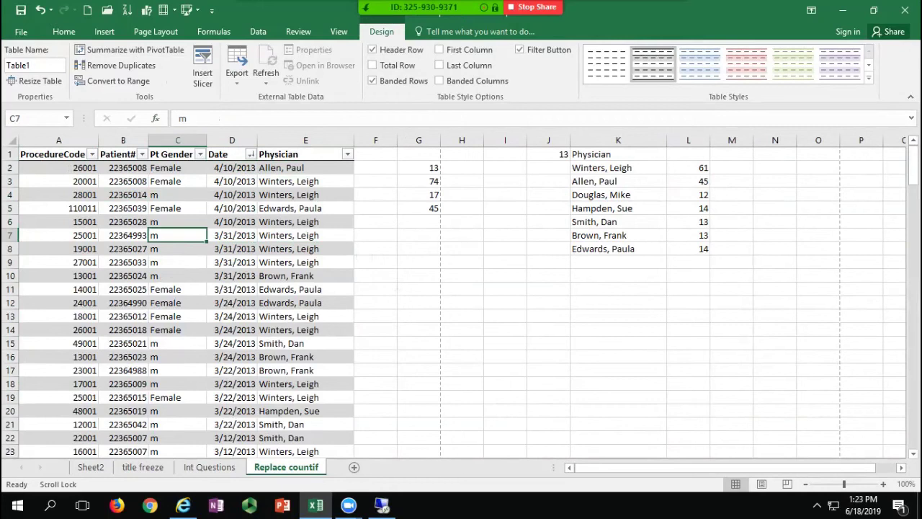
pyautogui.click(231, 167)
pyautogui.click(251, 155)
pyautogui.click(251, 154)
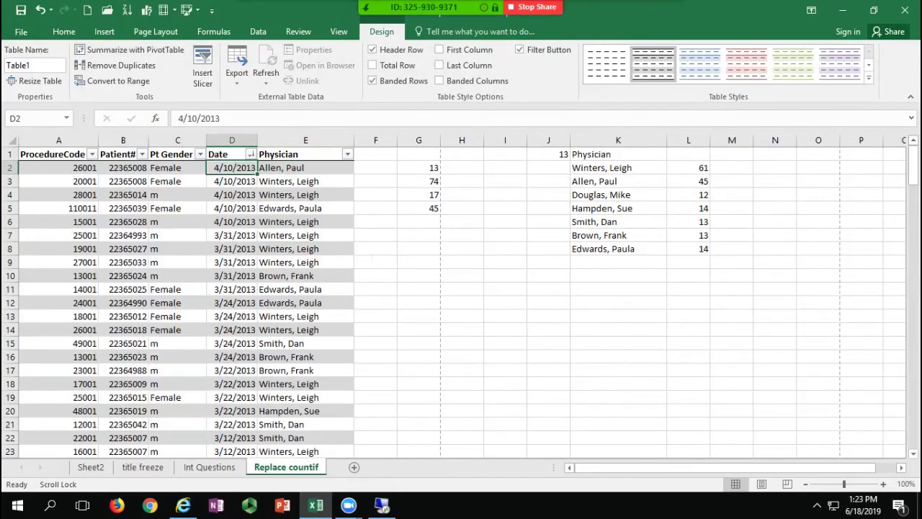
pyautogui.click(201, 154)
pyautogui.click(65, 184)
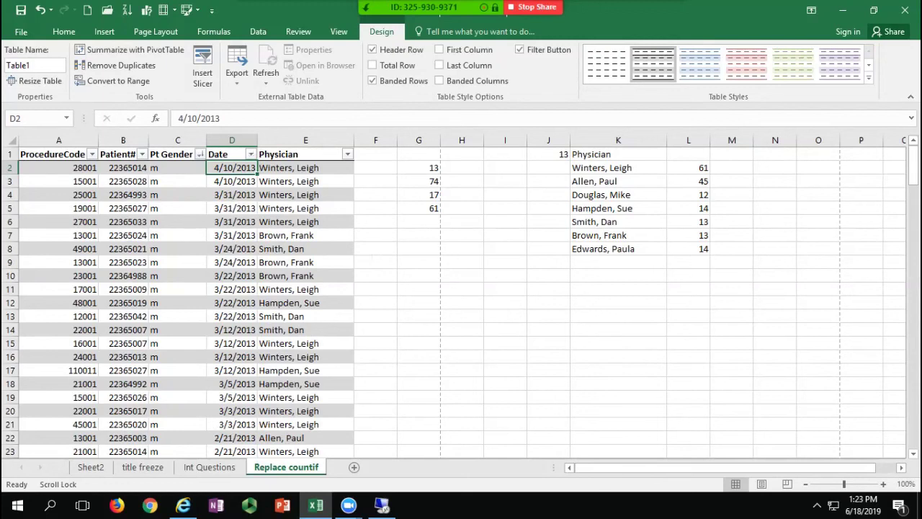
pyautogui.click(142, 154)
pyautogui.click(58, 168)
pyautogui.click(305, 249)
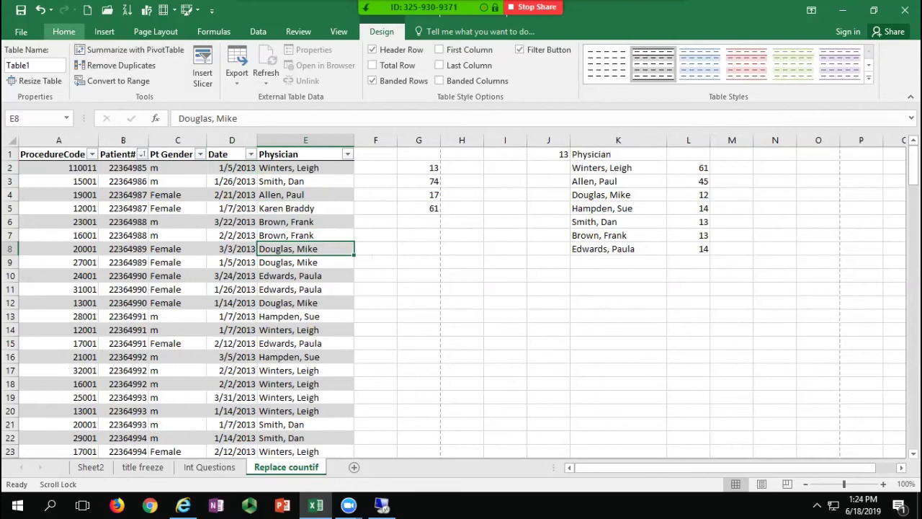
# Step: Browse the table styles gallery and close it without changing the style
pyautogui.click(64, 31)
pyautogui.click(591, 72)
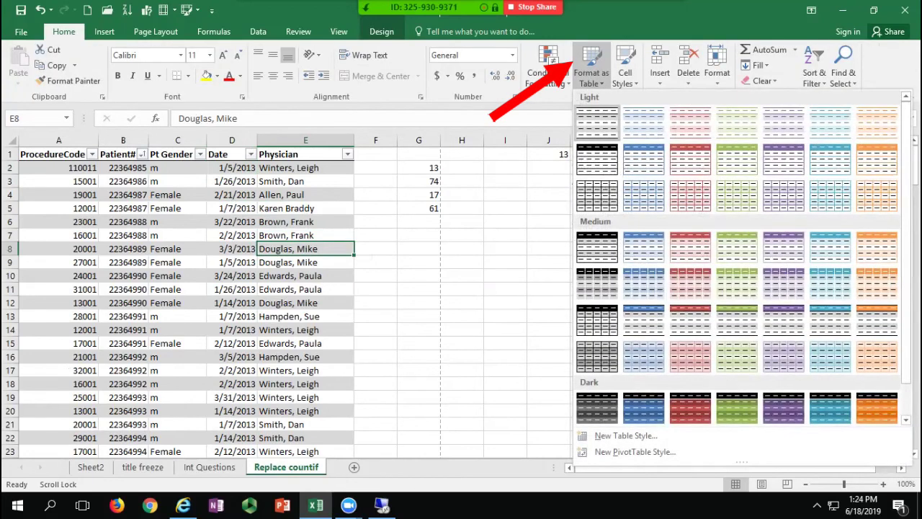
pyautogui.press('Escape')
pyautogui.click(306, 289)
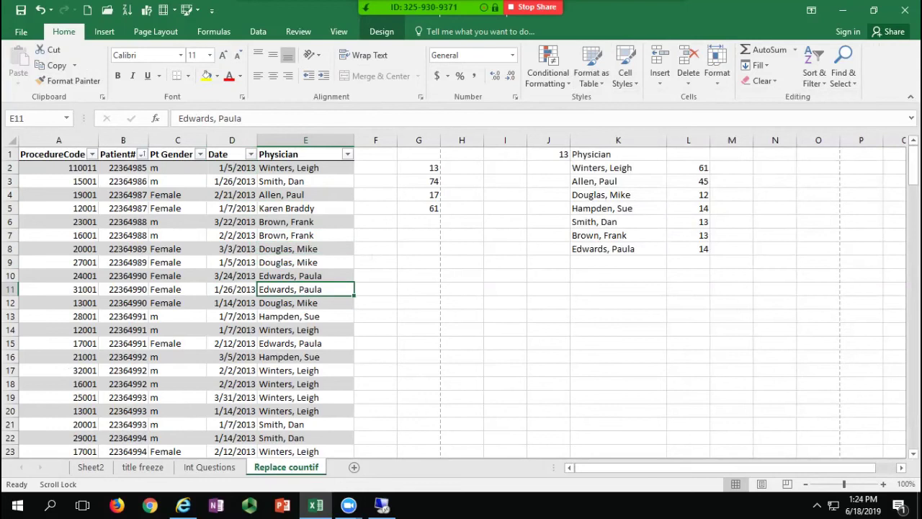
pyautogui.click(232, 276)
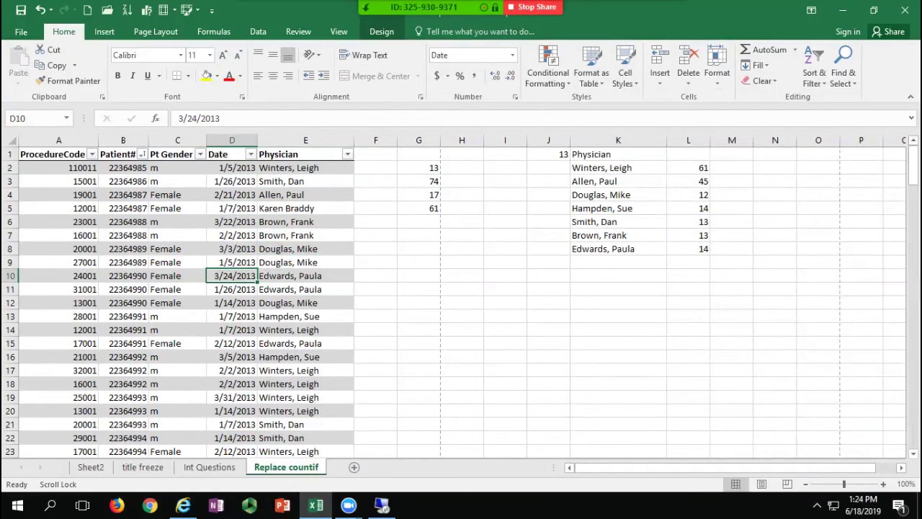
# Step: Convert Table1 to a normal range and confirm with Yes
pyautogui.rightClick(218, 275)
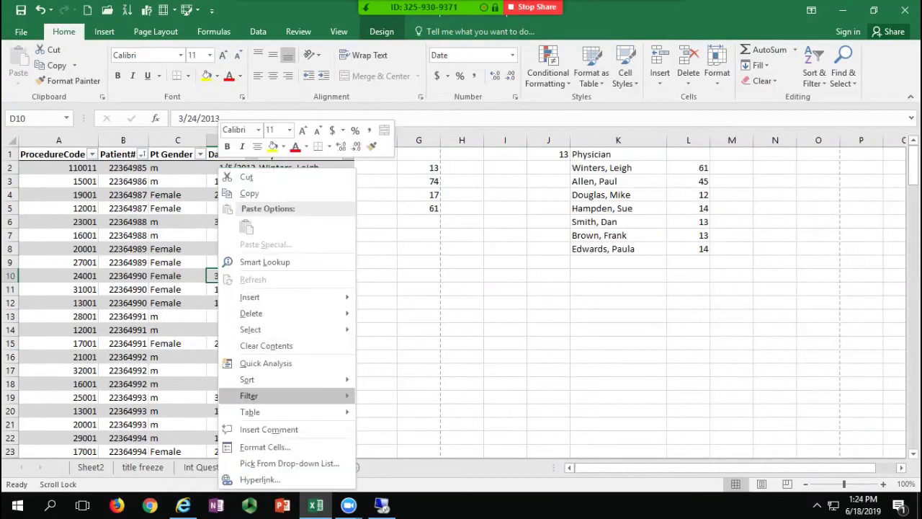
pyautogui.moveTo(288, 412)
pyautogui.click(408, 430)
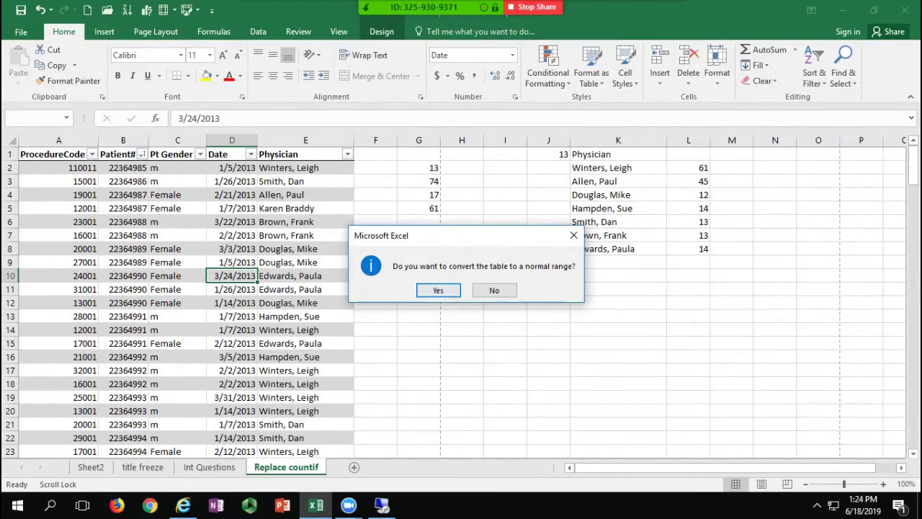
pyautogui.press('Return')
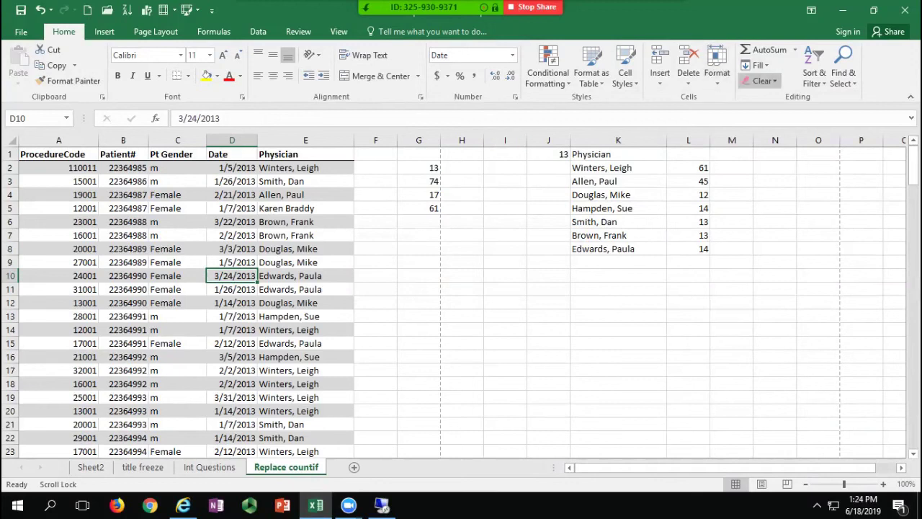
pyautogui.click(763, 81)
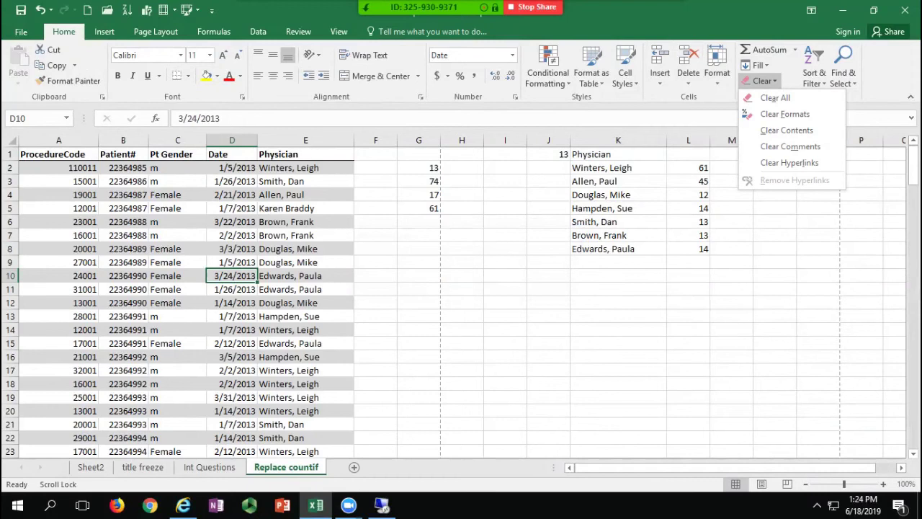
pyautogui.press('Escape')
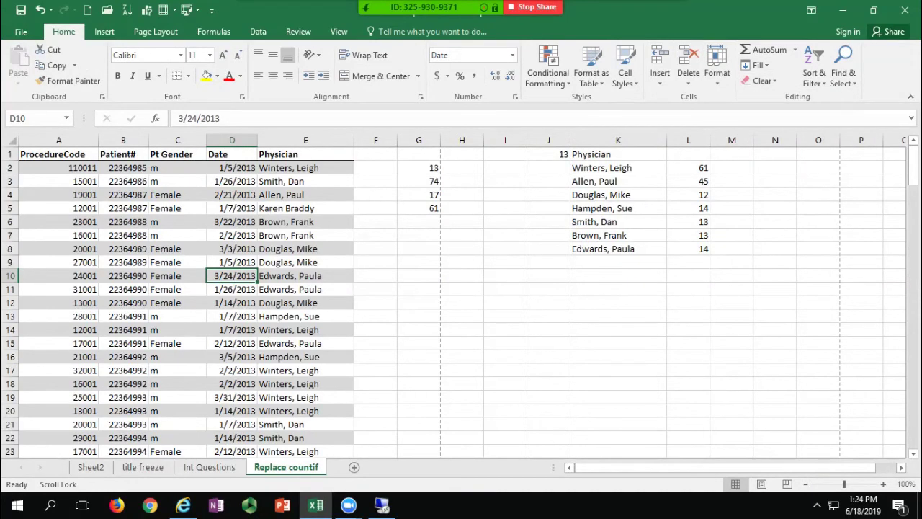